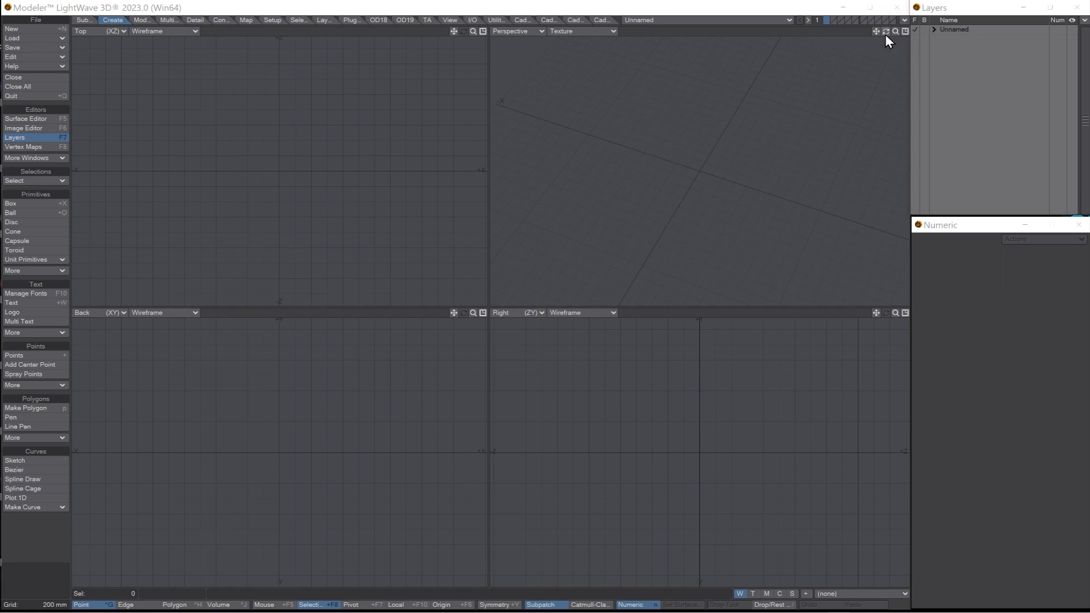
Toggle the Layers window off and on, and expand the unnamed object's layer list.
drag(886, 32, 564, 34)
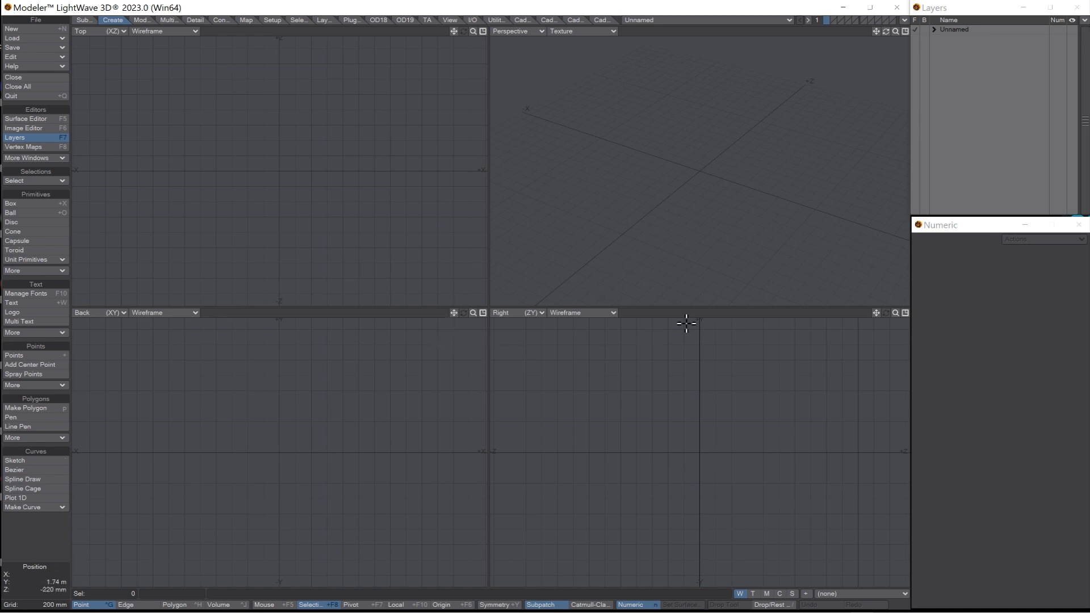
click(940, 12)
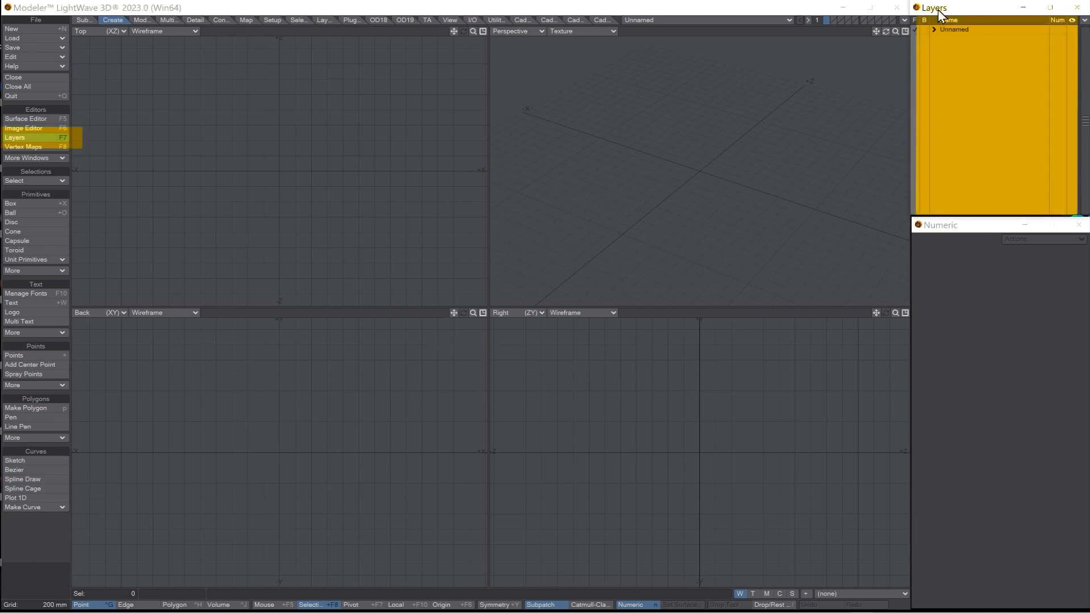
click(38, 141)
click(33, 141)
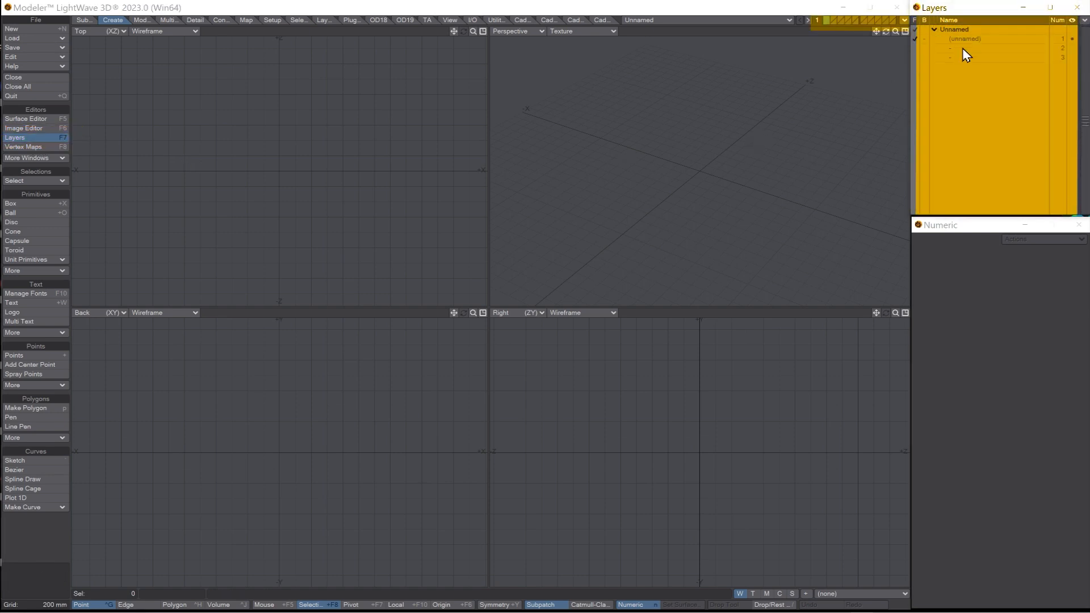
Activate the empty layers two to five in turn to add them to the object's layer list.
click(836, 21)
click(840, 21)
click(847, 20)
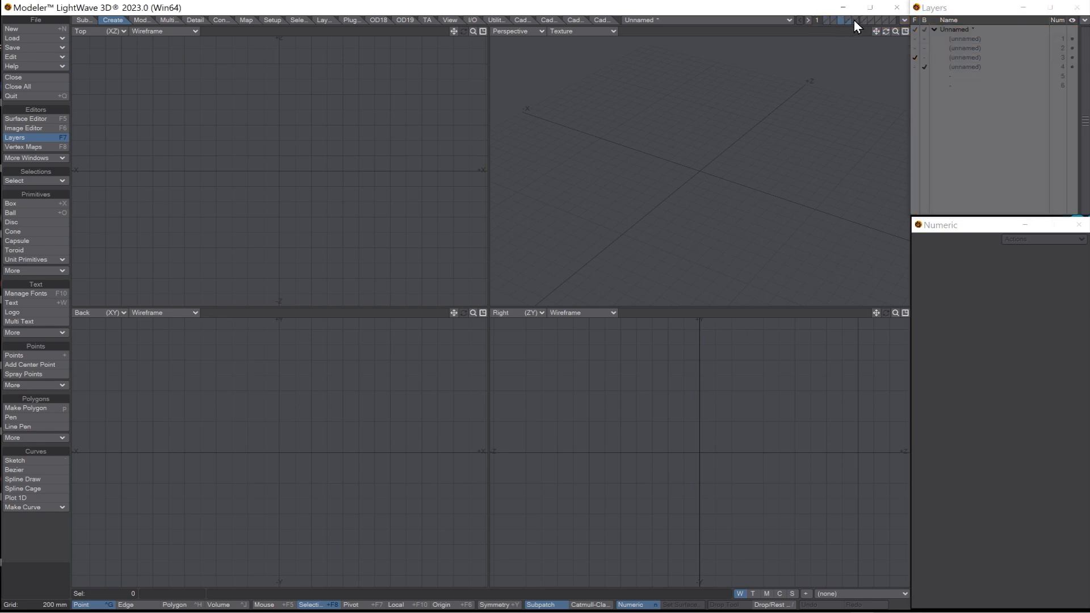
click(854, 19)
click(849, 22)
Toggle the Numeric window off and on, leaving it open.
key(n)
key(n)
key(n)
key(n)
key(n)
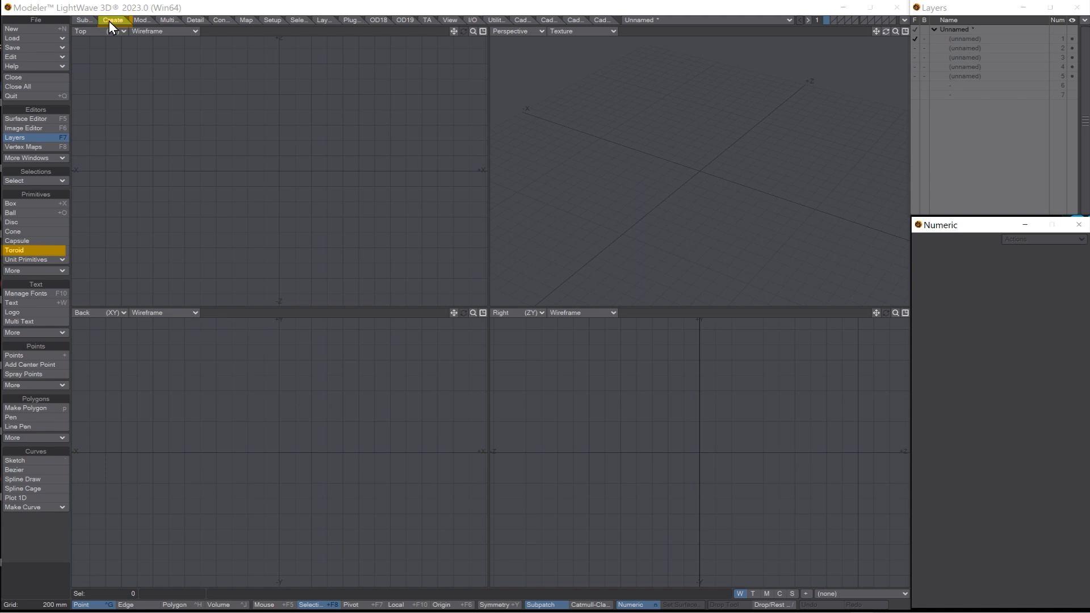
Draw a toroid with a main radius of about 948 mm around the origin in the Top view and centre it.
click(22, 251)
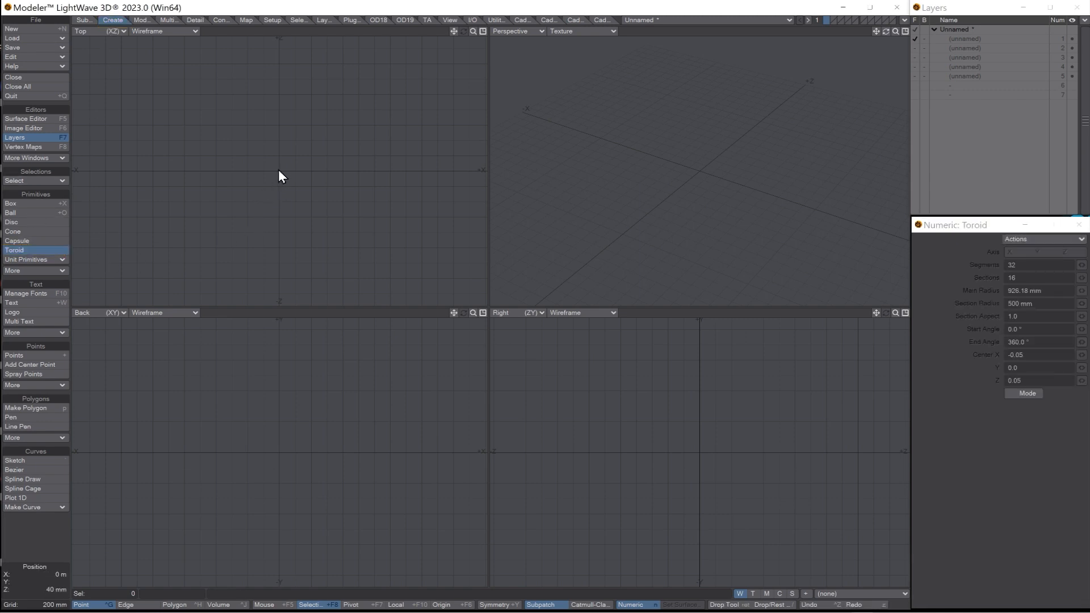
drag(279, 170, 349, 196)
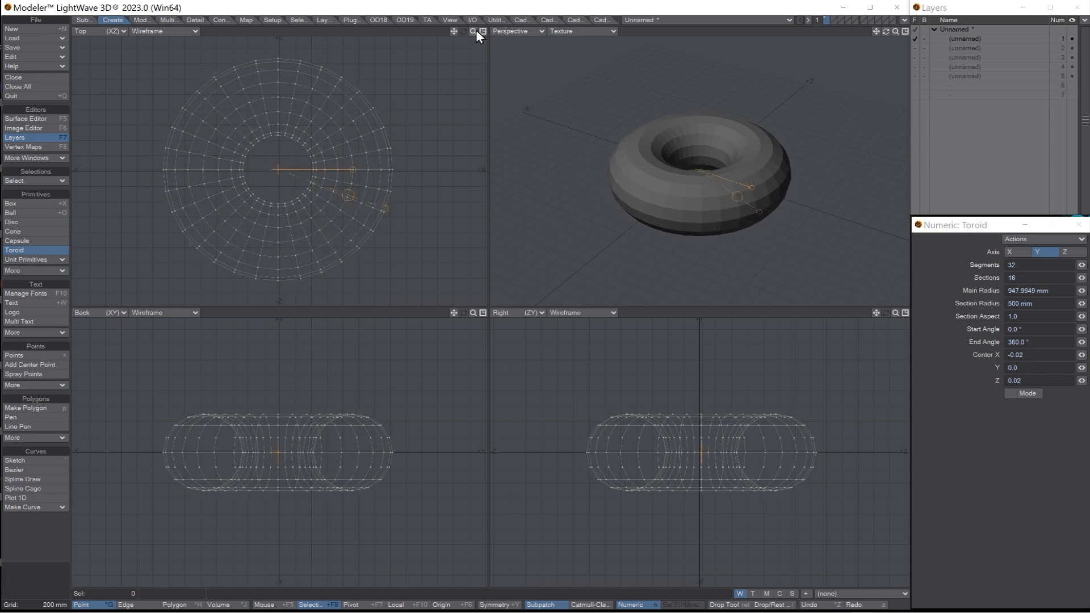
mouse_move(475, 31)
mouse_down()
mouse_move(495, 30)
mouse_move(476, 30)
mouse_up()
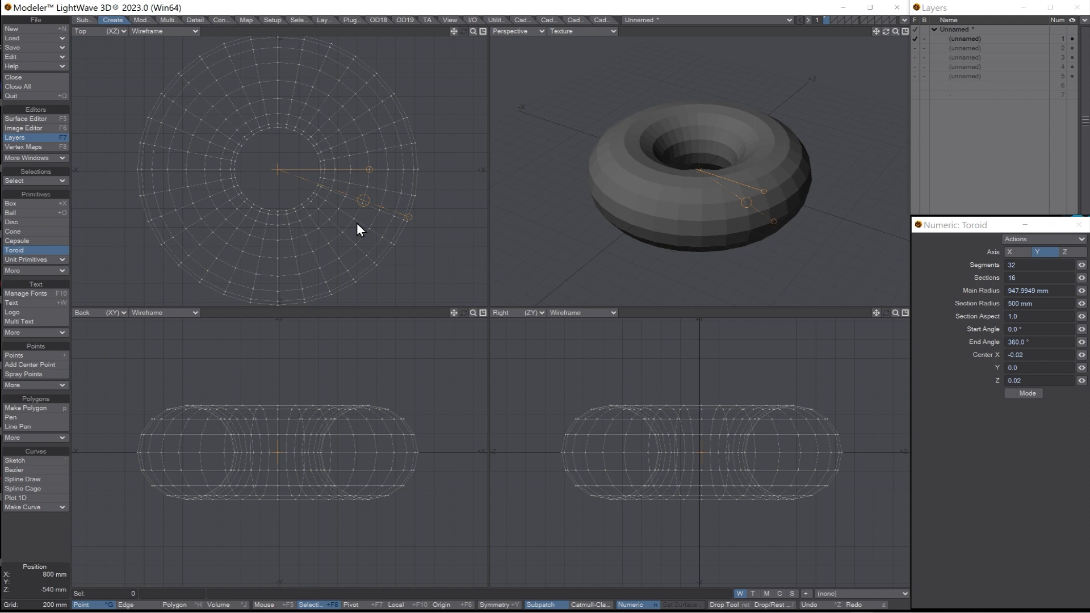
key(space)
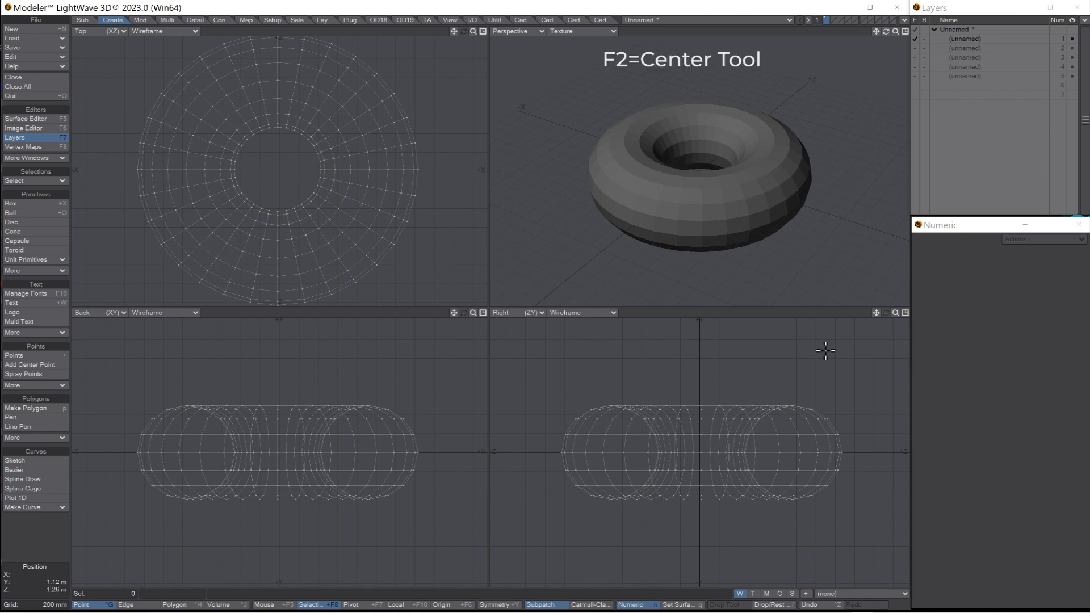
key(F2)
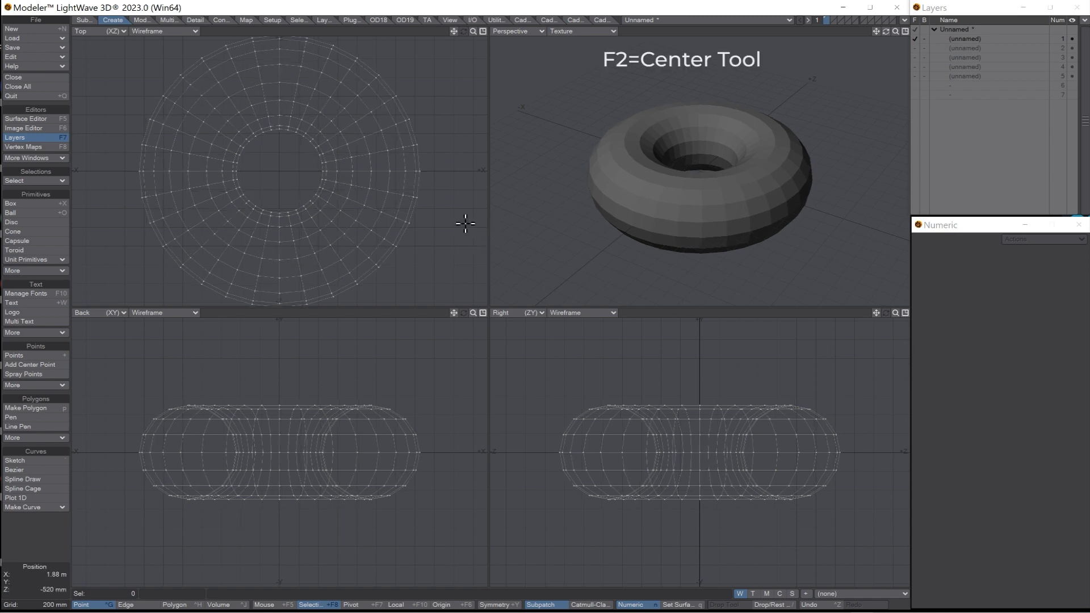
Toggle subpatch subdivision on the torus repeatedly to compare the meshes, leaving subdivision on.
mouse_move(886, 31)
mouse_down()
mouse_move(887, 54)
mouse_move(886, 13)
mouse_move(886, 54)
mouse_move(884, 43)
mouse_up()
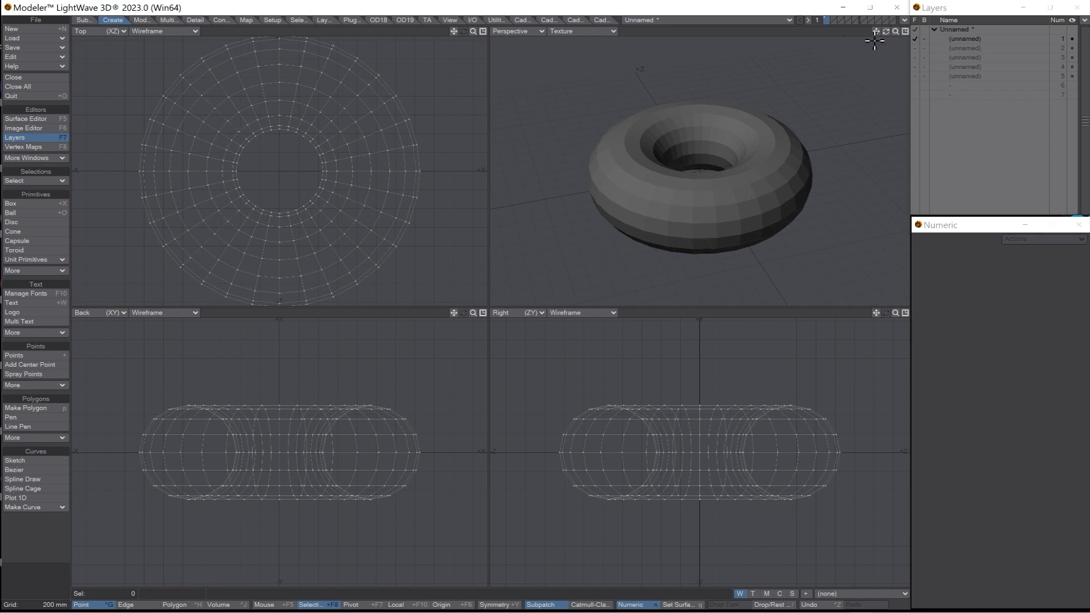
mouse_move(887, 32)
mouse_down()
mouse_move(905, 33)
mouse_move(878, 35)
mouse_up()
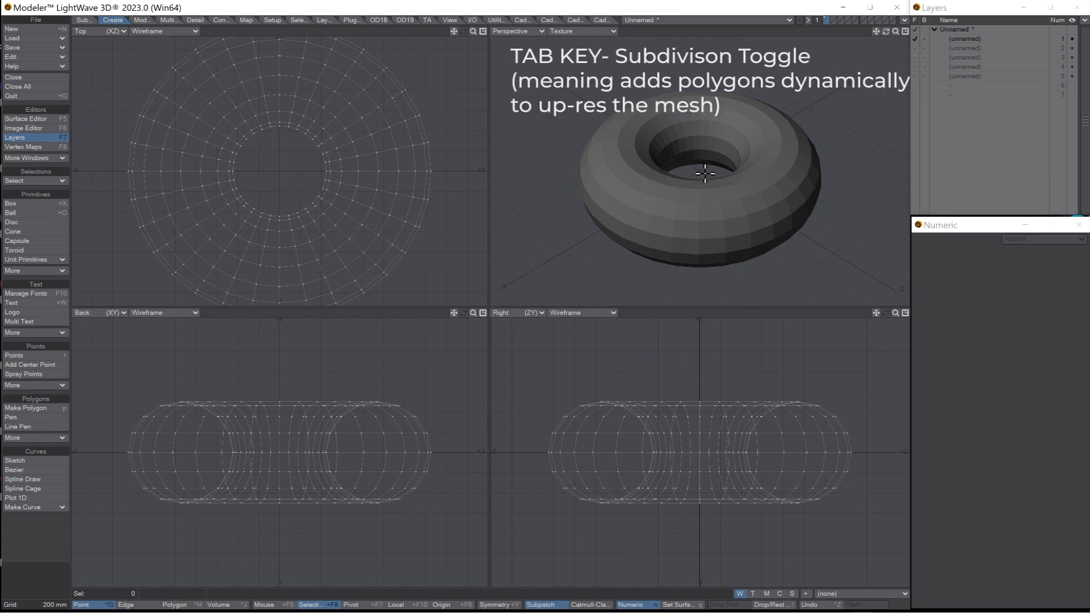
key(Tab)
key(Tab)
key(Tab)
key(Tab)
key(Tab)
key(Tab)
key(Tab)
key(Tab)
key(Tab)
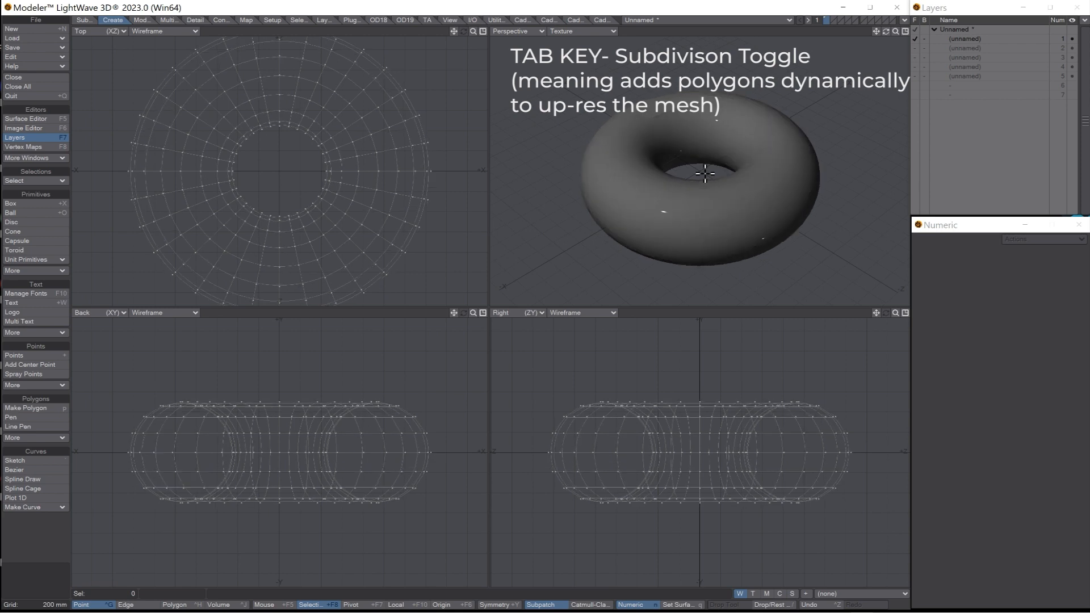
key(Tab)
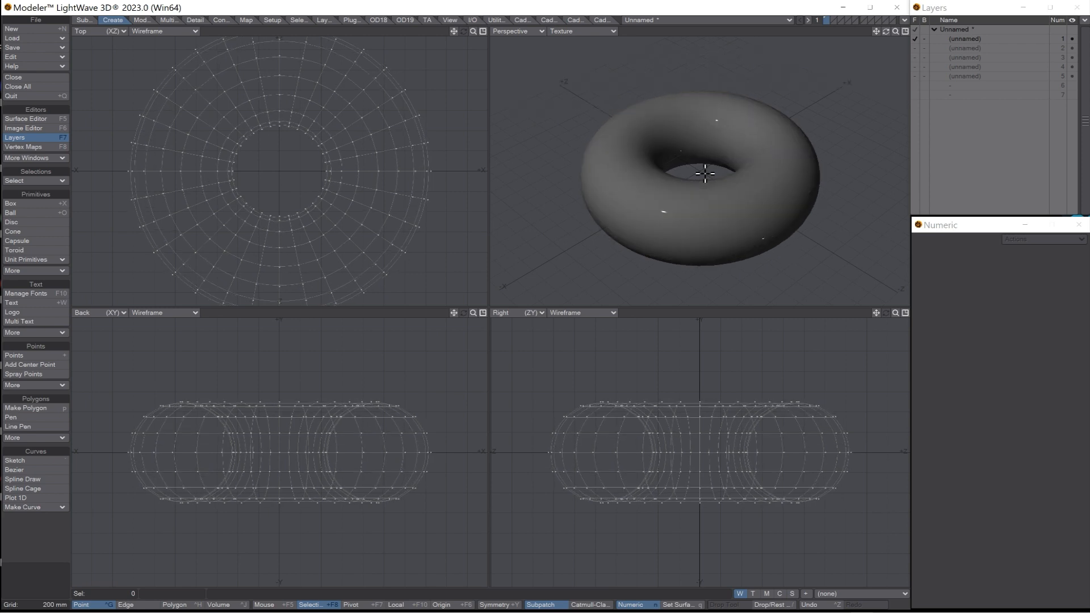
key(Tab)
key(Tab)
key(Tab)
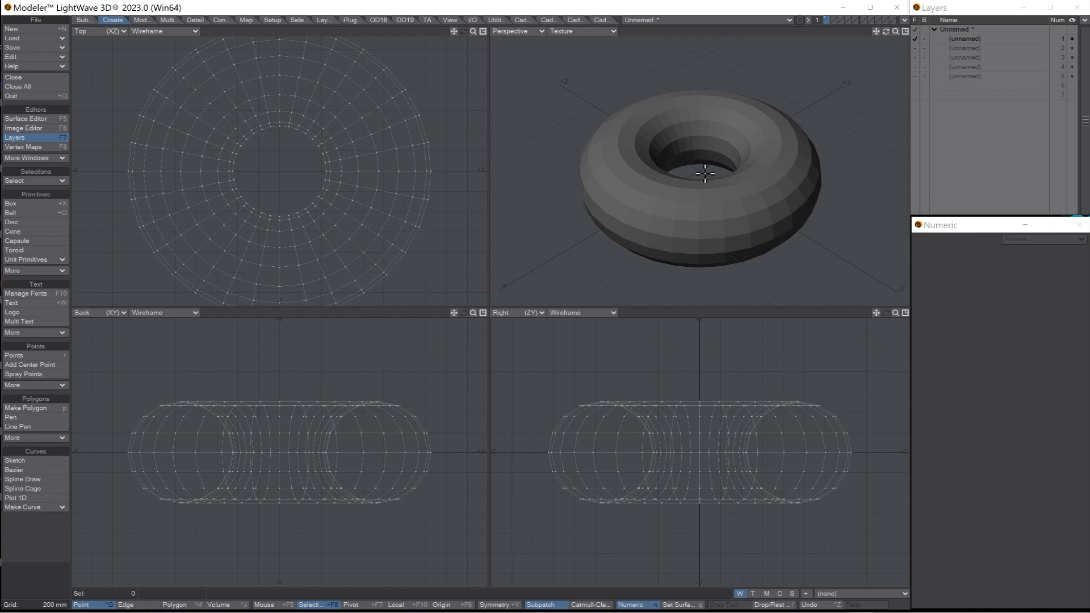
key(Tab)
key(Tab)
key(Tab)
key(Tab)
key(Tab)
key(Tab)
key(Tab)
key(Tab)
key(Tab)
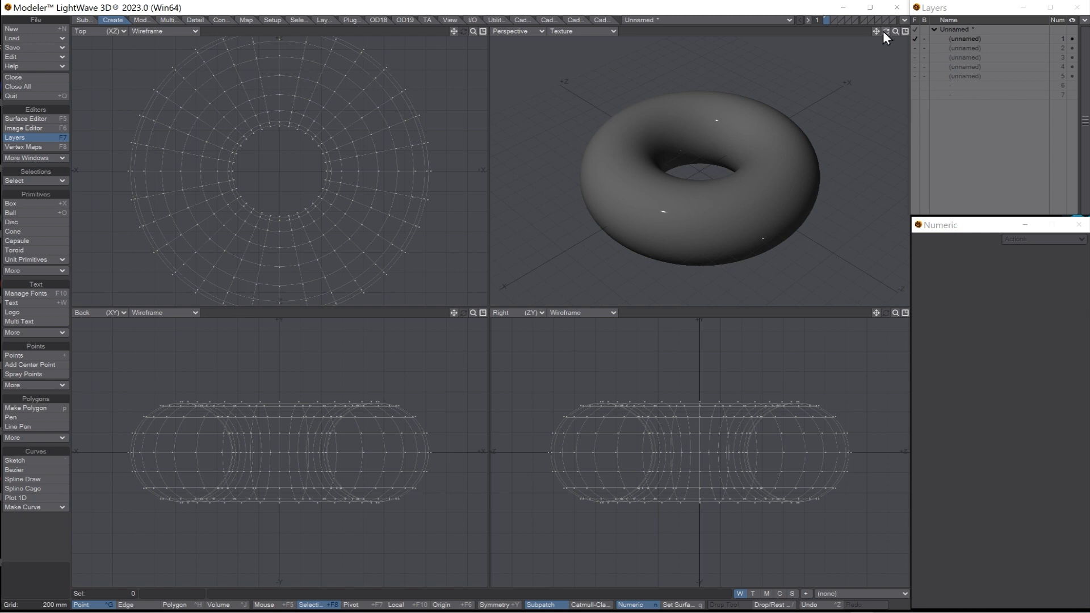
Jitter the torus's points with the Gaussian type and a radius of 40 mm in X, Y and Z.
drag(886, 31, 892, 96)
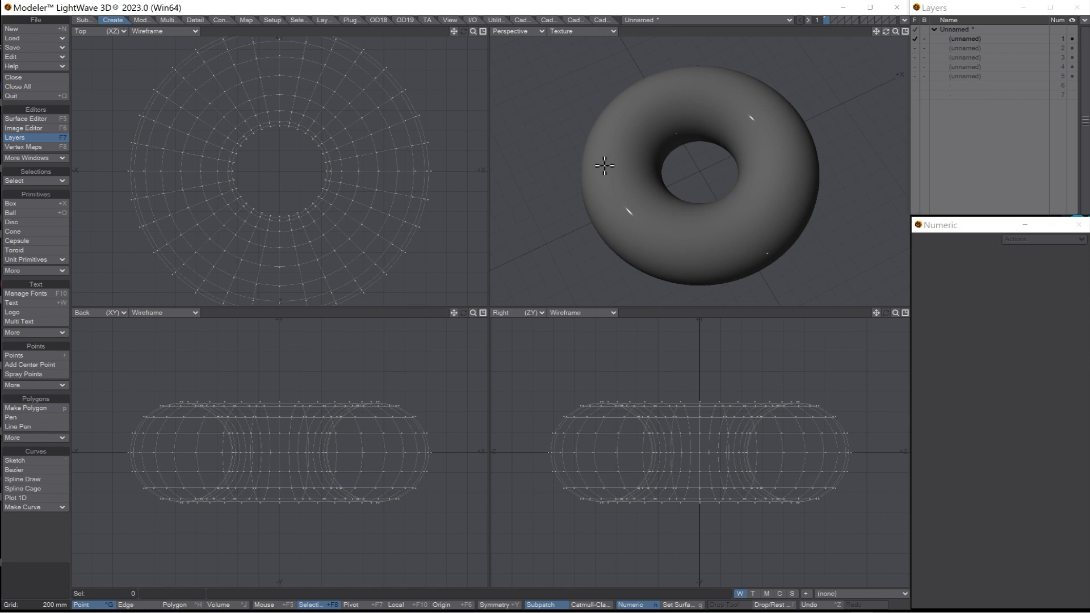
click(140, 20)
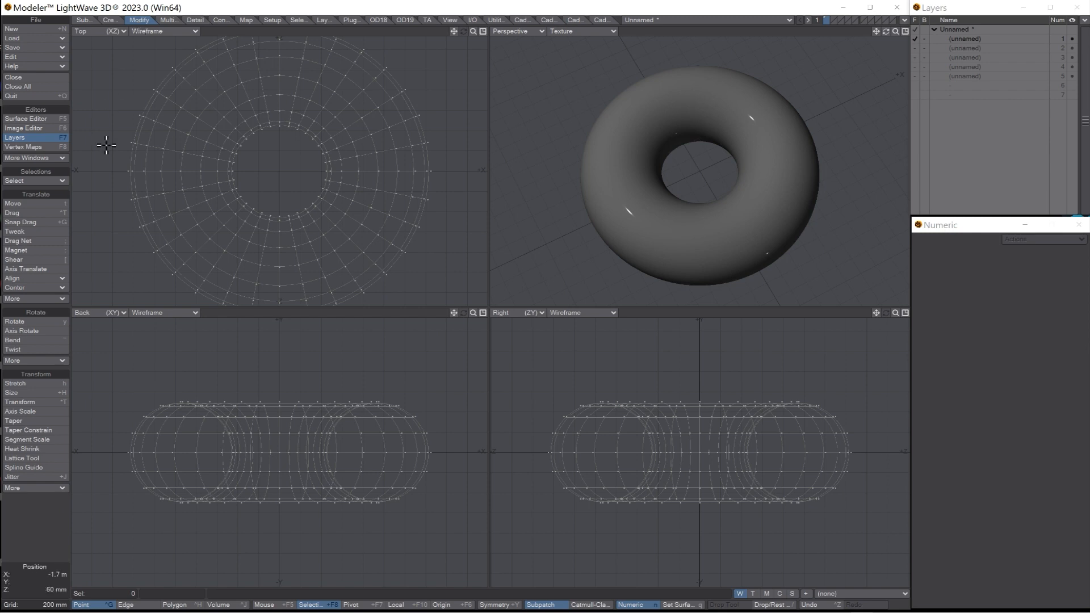
key(shift+j)
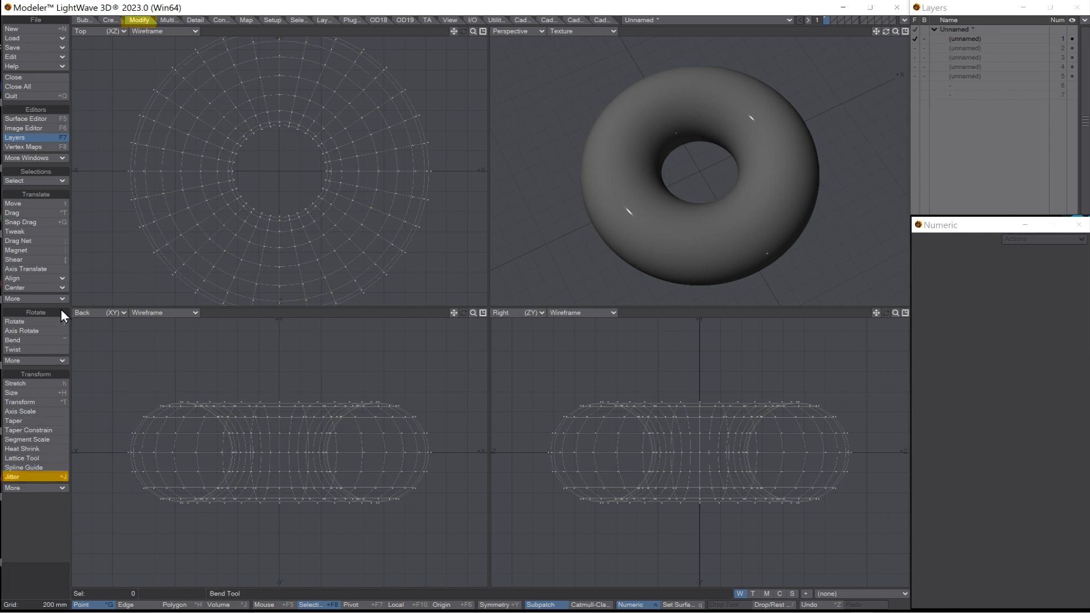
click(32, 478)
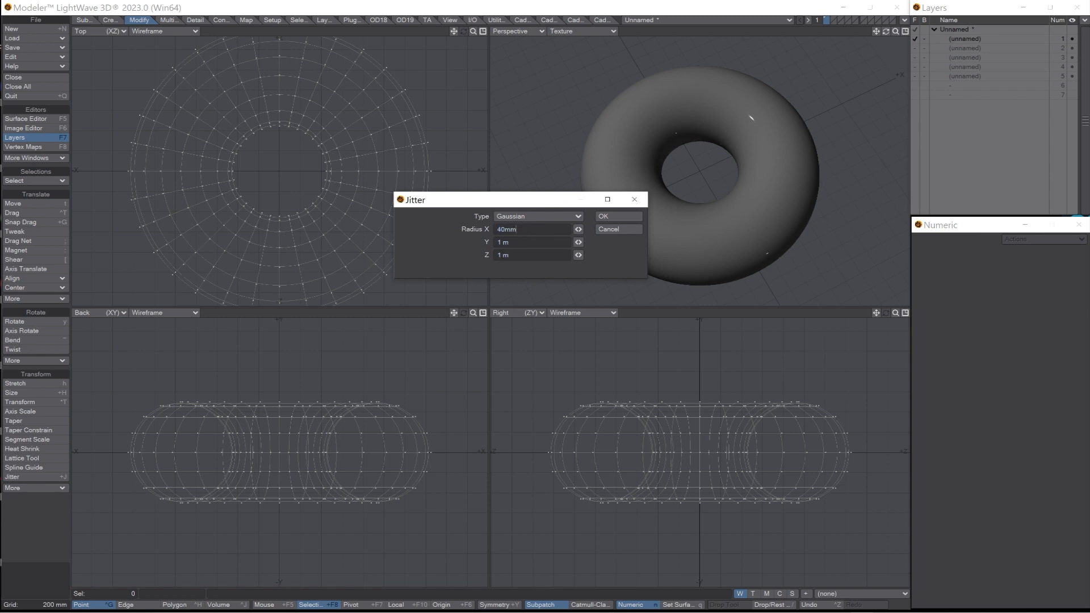
key(Tab)
text(40 mm)
key(Tab)
text(40mm)
key(Tab)
click(630, 220)
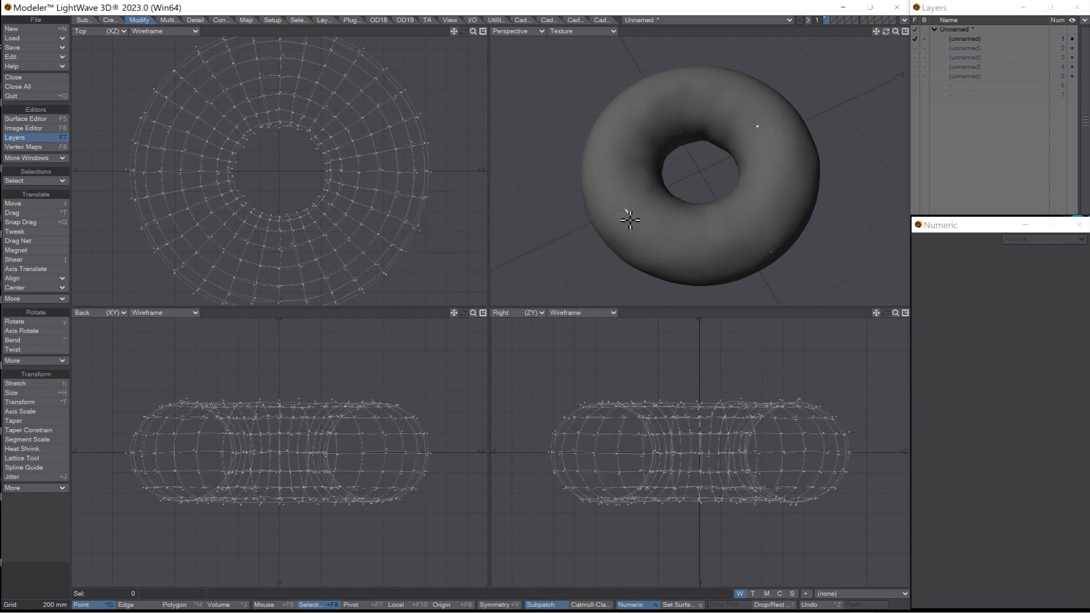
Inspect the jittered torus from several angles with subdivision switched off and on.
mouse_move(886, 31)
mouse_down()
mouse_move(889, 85)
mouse_move(889, 35)
mouse_up()
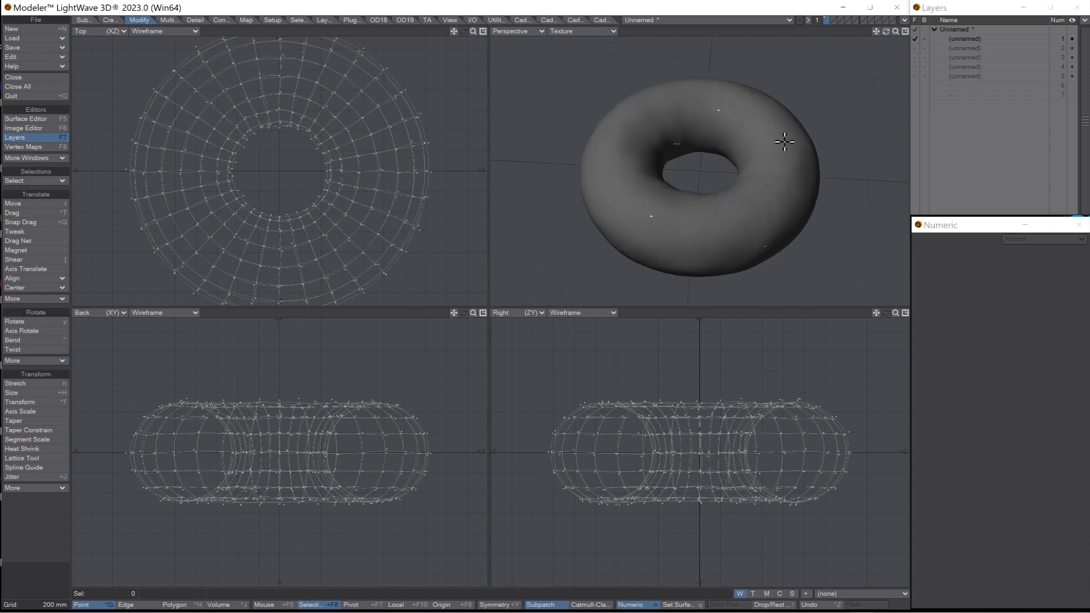
key(Tab)
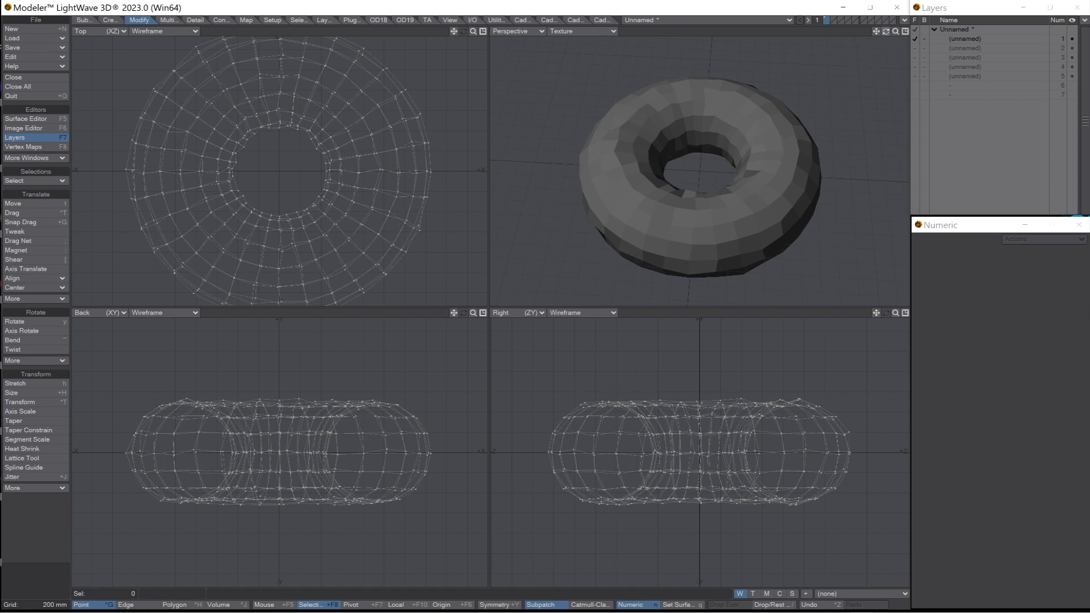
mouse_move(886, 31)
mouse_down()
mouse_move(886, 11)
mouse_move(883, 41)
mouse_up()
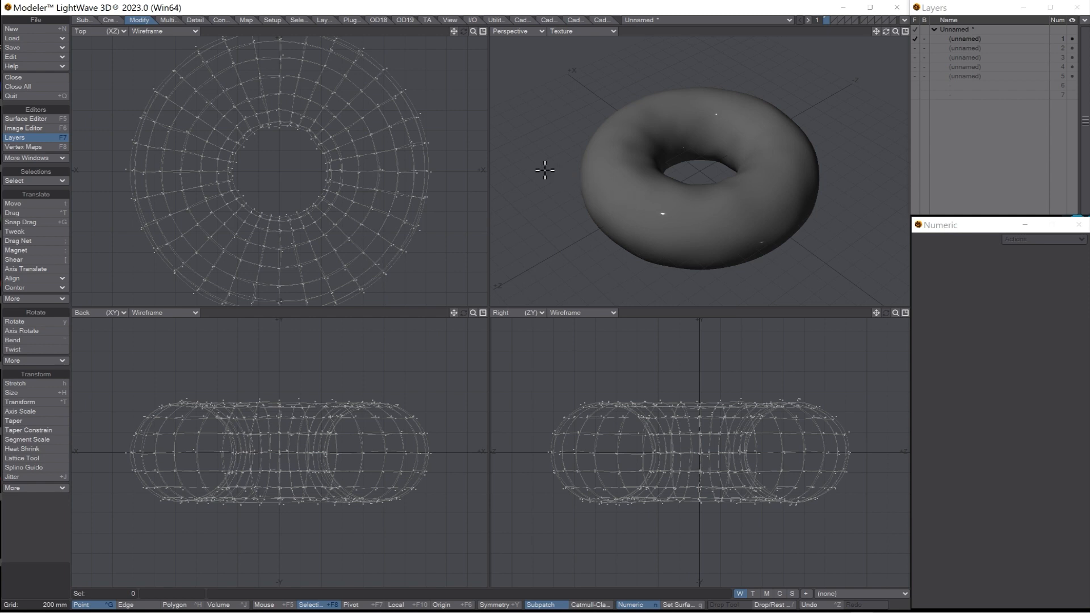
Assign the torus a new surface named donut with colour 172, 141, 49 and smoothing enabled.
key(q)
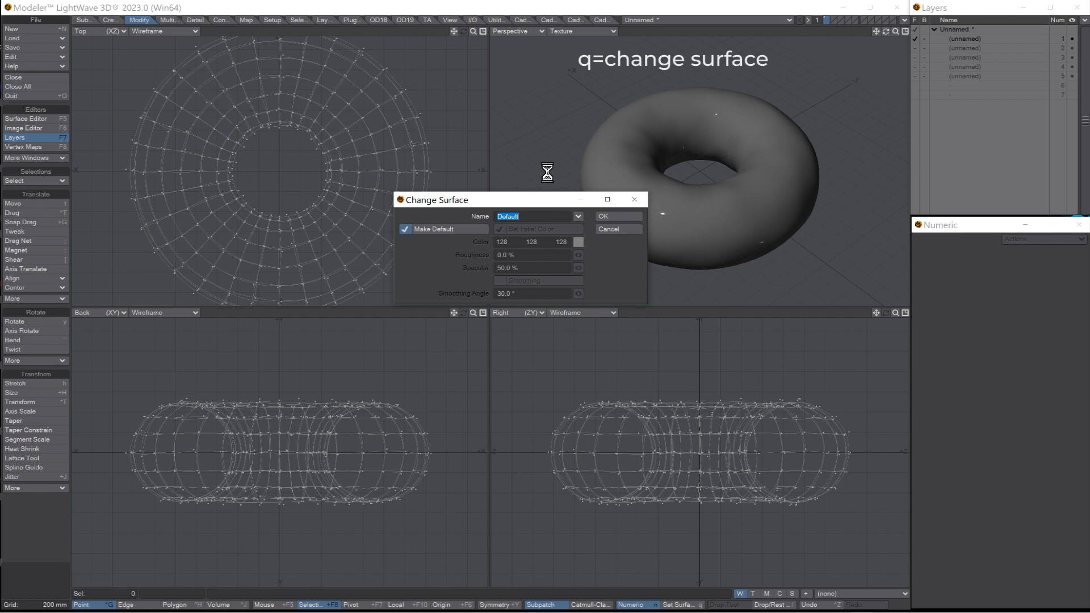
text(donut)
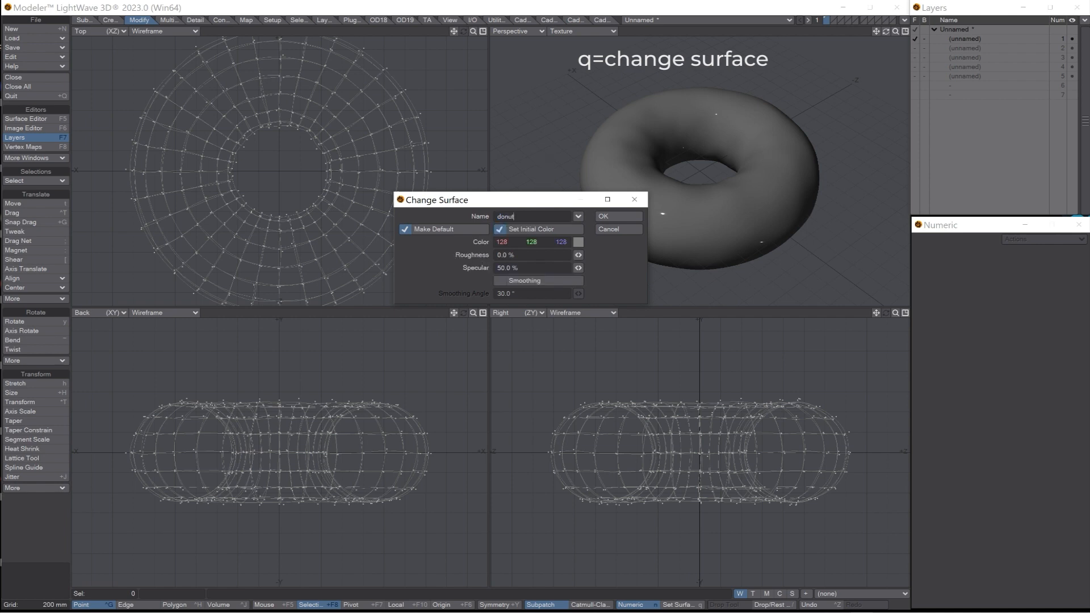
click(578, 242)
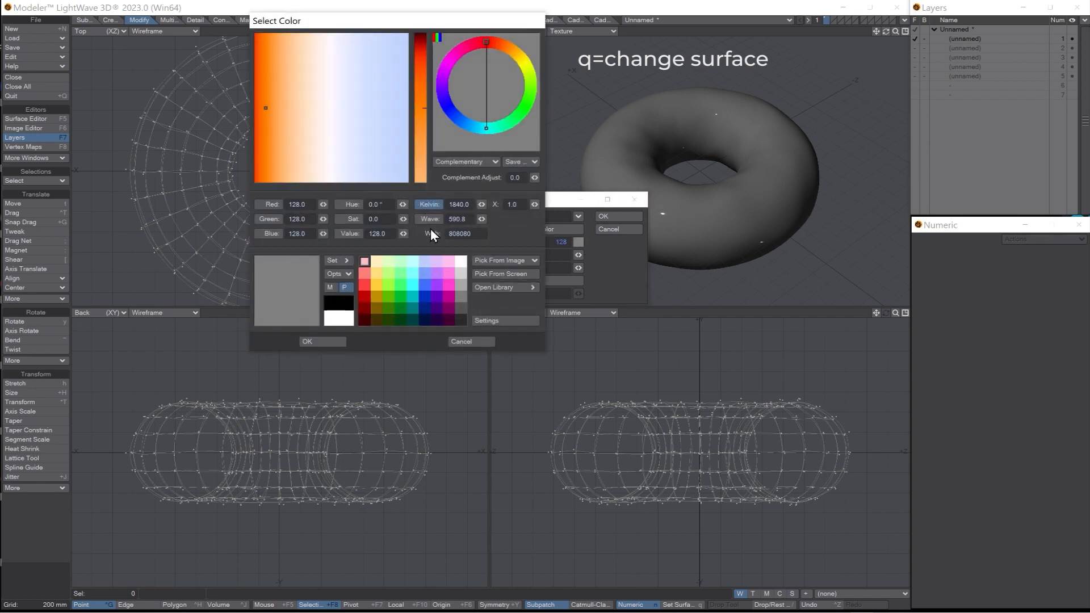
click(350, 206)
click(376, 285)
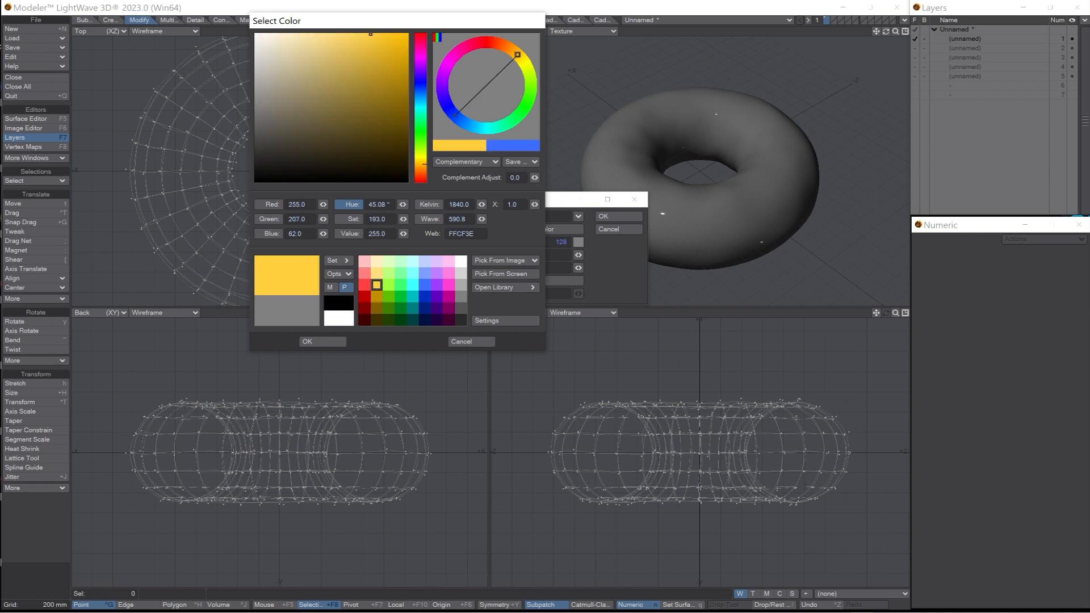
mouse_move(346, 134)
mouse_down()
mouse_move(356, 81)
mouse_move(365, 81)
mouse_up()
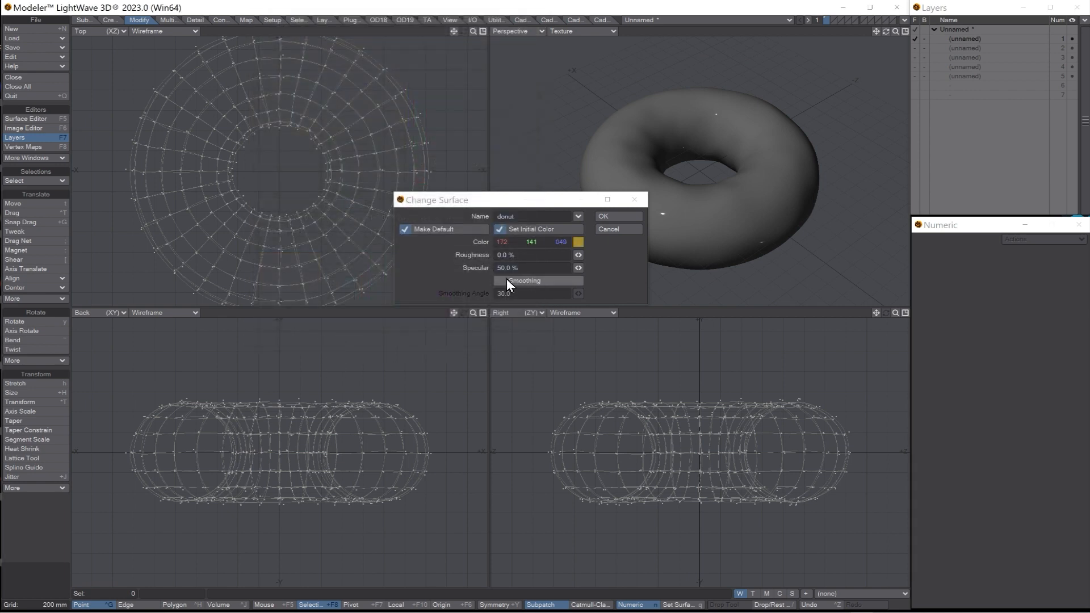
click(500, 281)
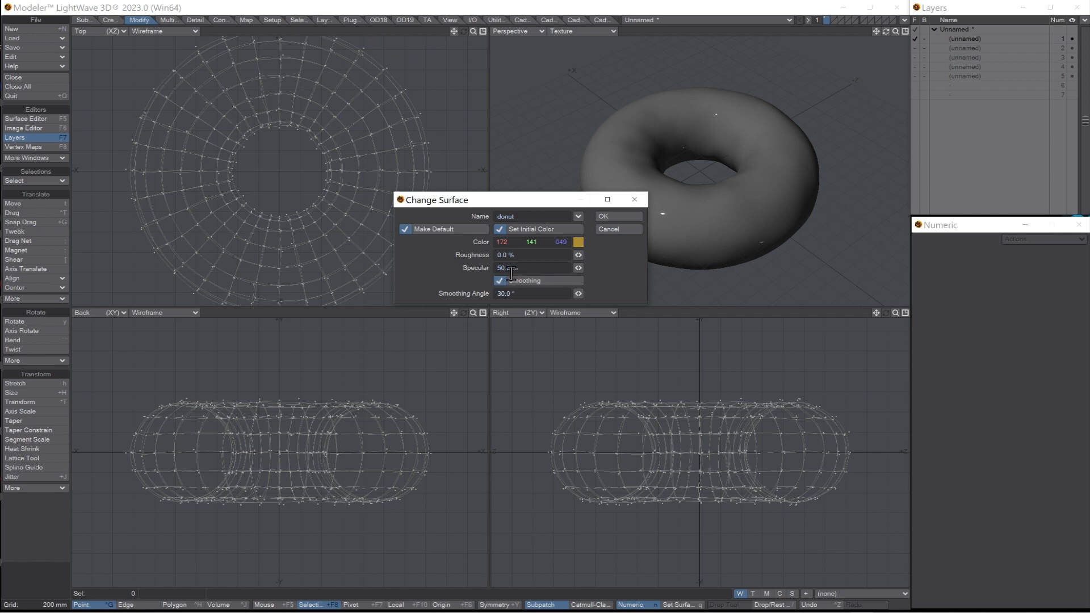
click(605, 217)
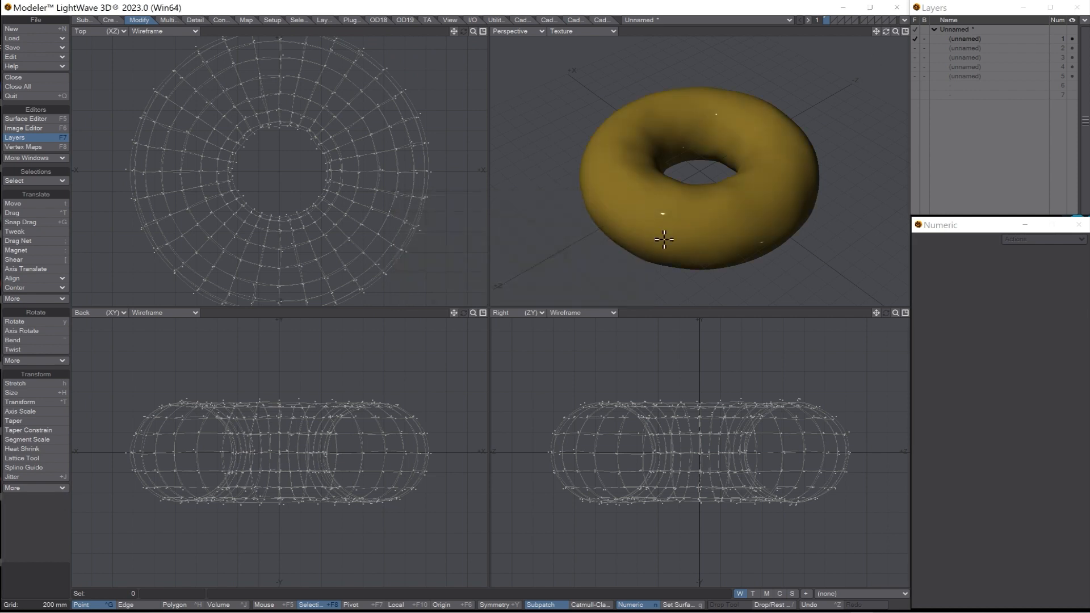
Rename the first layer, which holds the torus, as donut.
drag(896, 31, 887, 65)
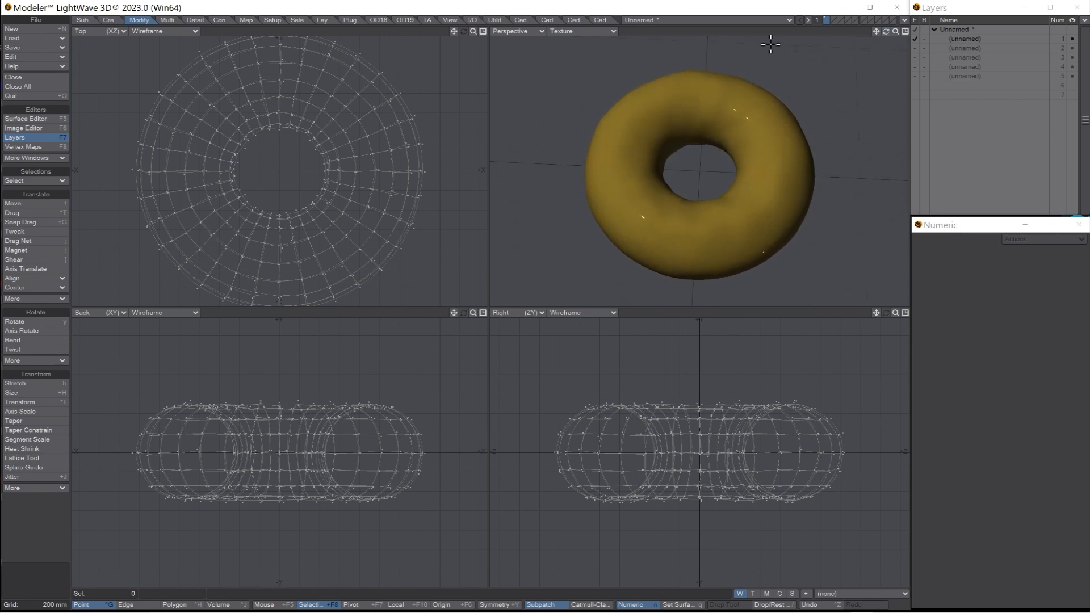
double_click(960, 39)
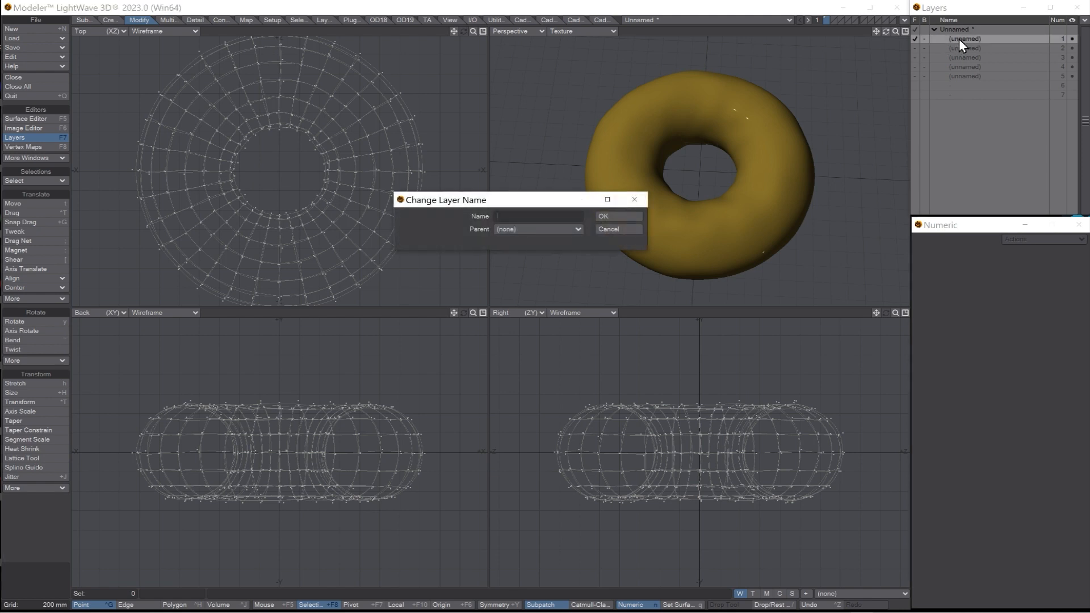
key(Return)
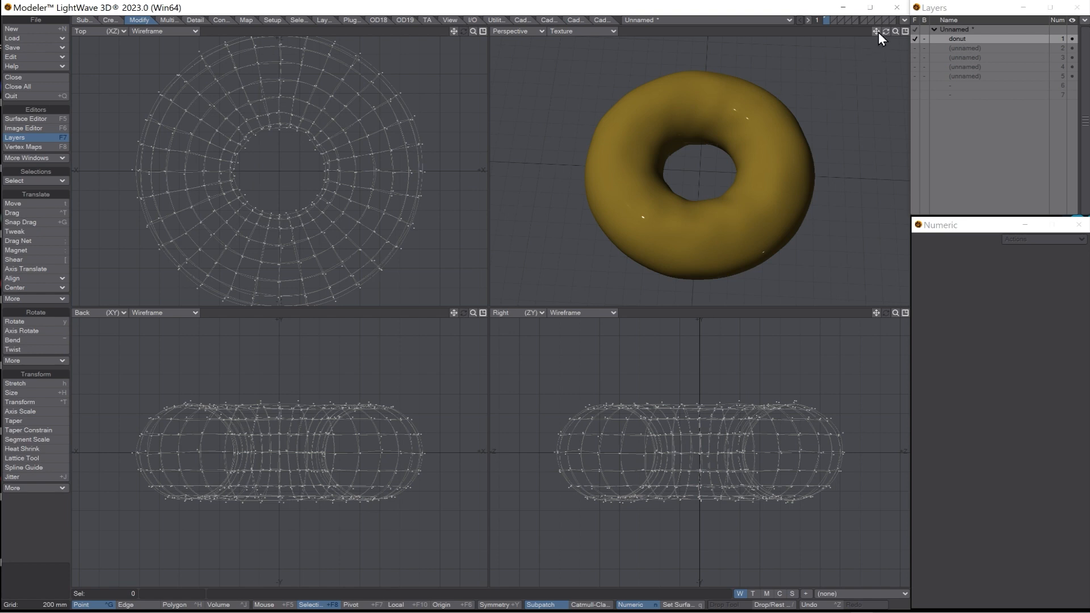
mouse_move(886, 31)
mouse_down()
mouse_move(886, 51)
mouse_move(886, 34)
mouse_up()
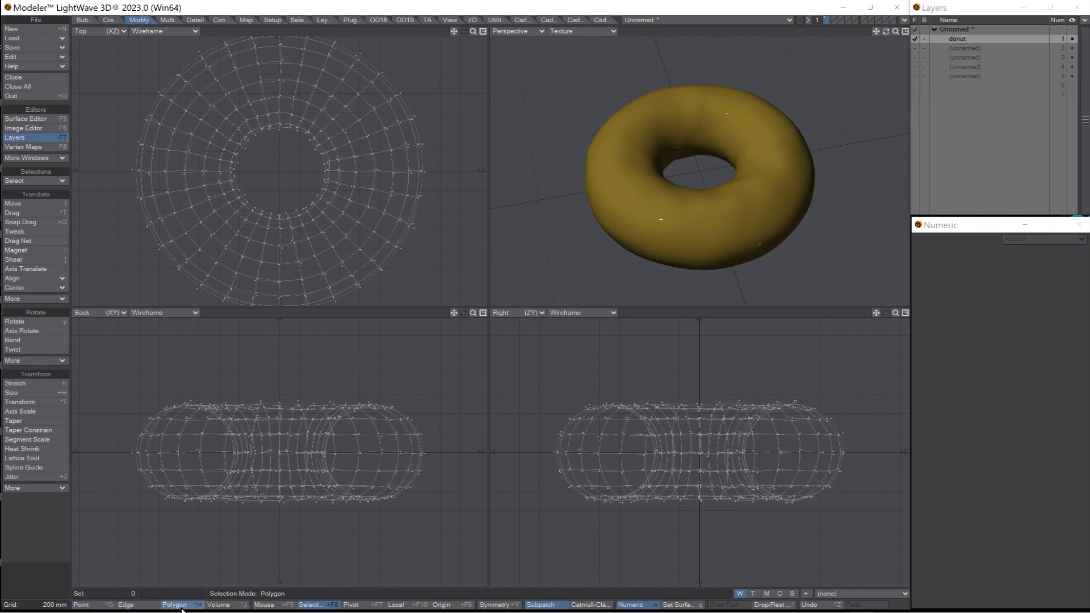
Try lasso-selecting one half of the donut in edge mode, clear the selection, and return to polygon mode.
click(134, 605)
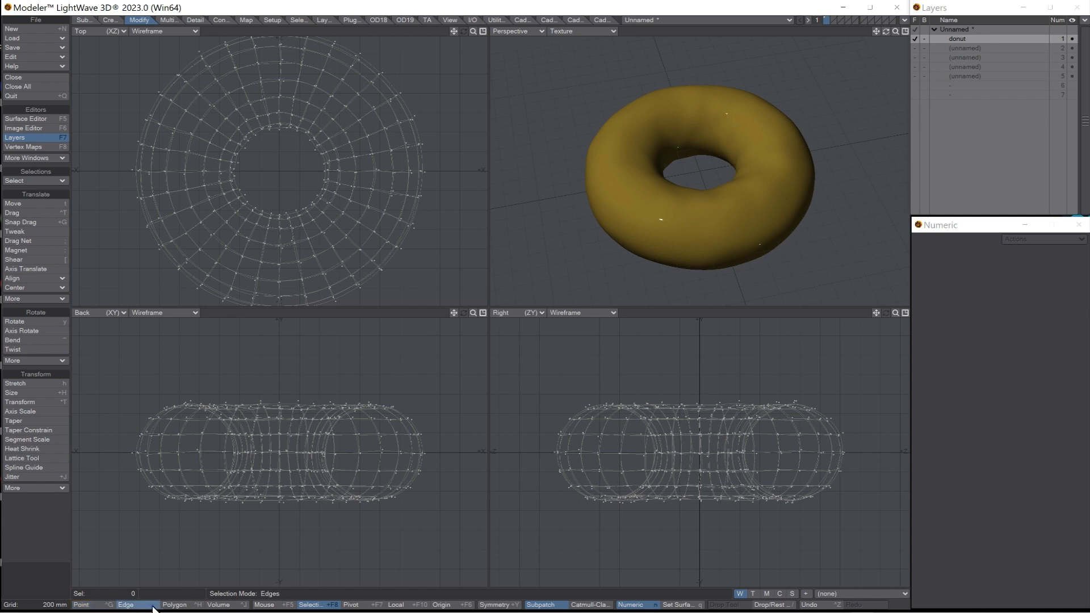
click(170, 605)
scroll(108, 481, down, 2)
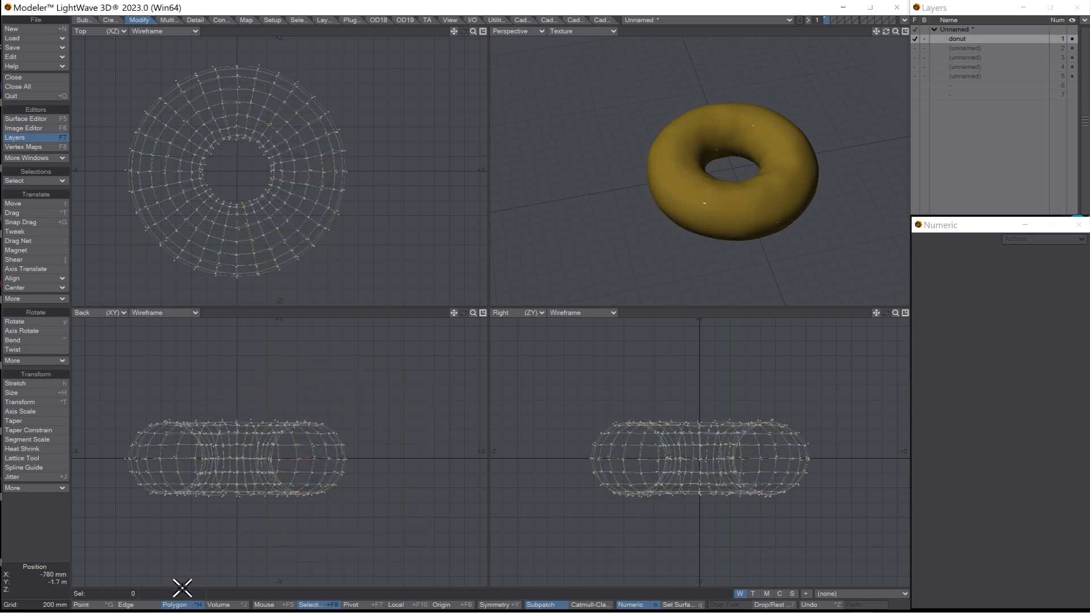
click(131, 605)
mouse_move(265, 364)
right_down()
mouse_move(304, 560)
mouse_move(341, 548)
mouse_move(315, 579)
mouse_move(331, 578)
right_up()
click(92, 605)
key(slash)
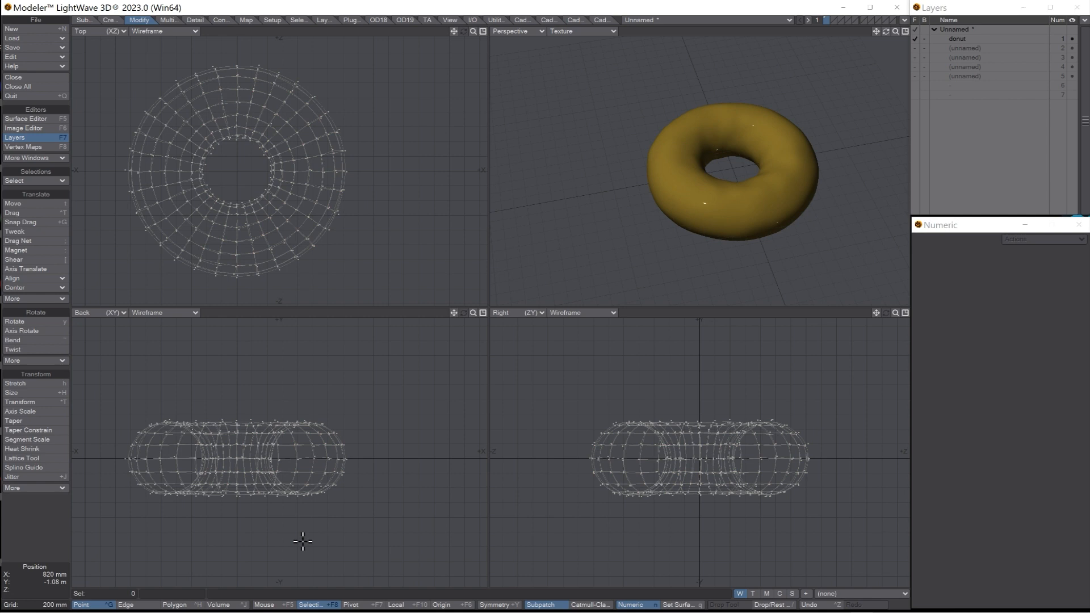
click(136, 604)
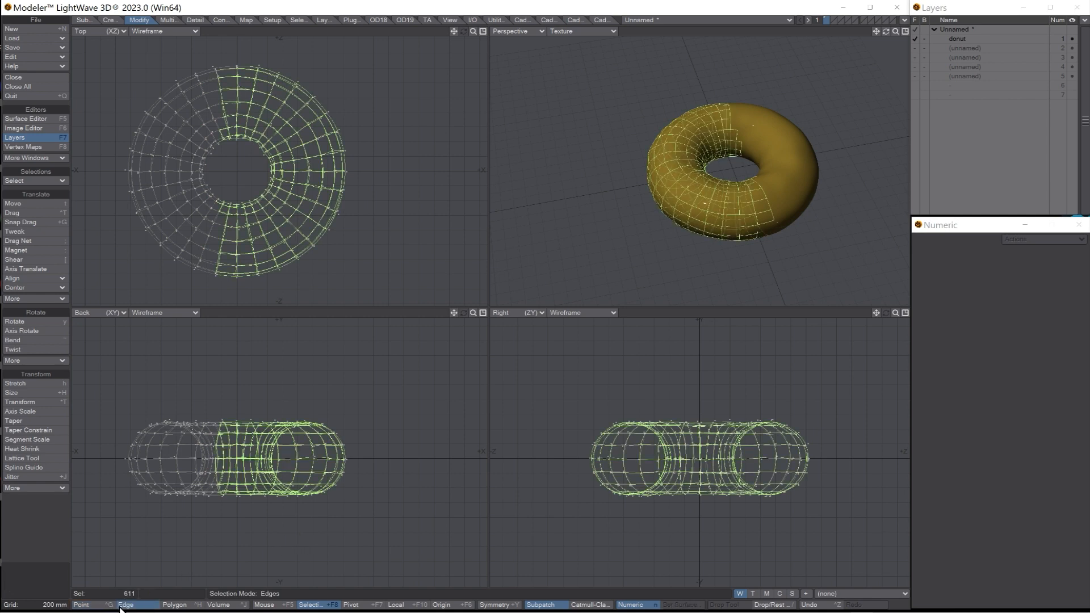
click(279, 527)
click(174, 604)
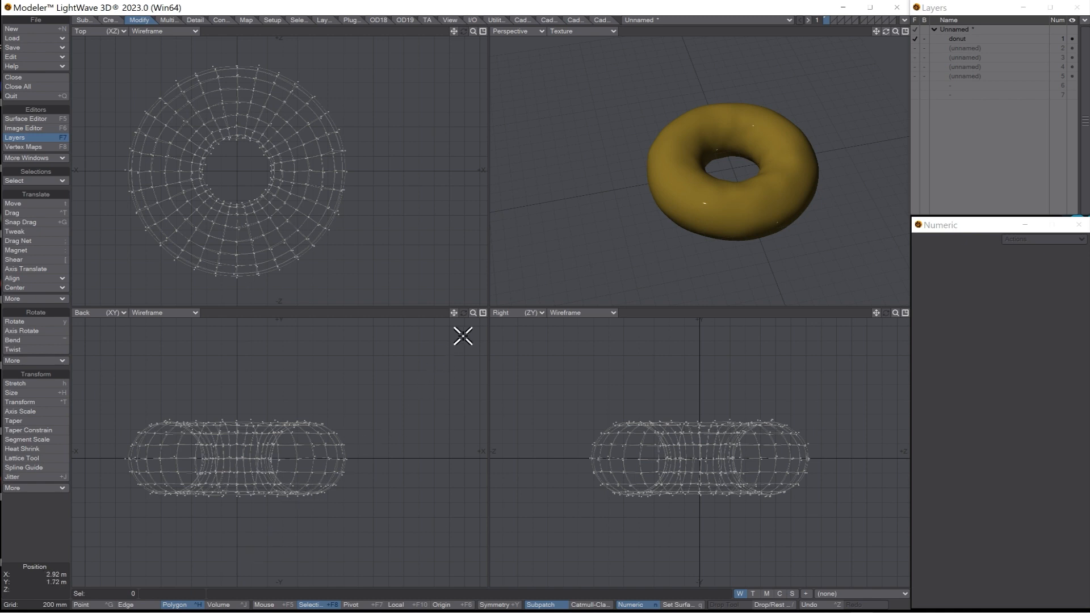
Lasso-select the polygons around the donut's whole upper portion in the Back view.
drag(454, 313, 498, 312)
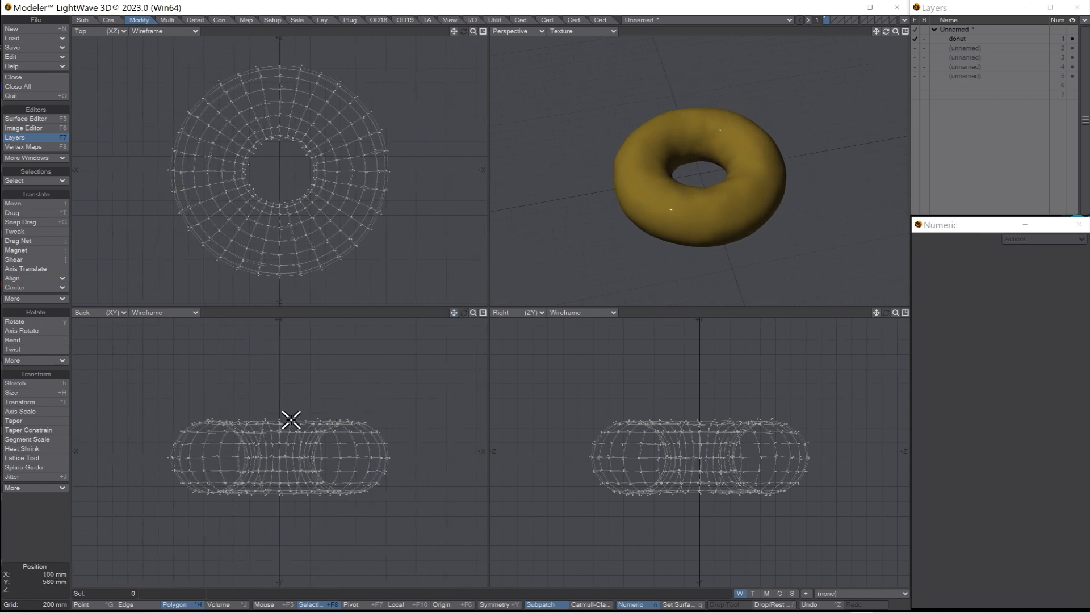
mouse_move(148, 451)
right_down()
mouse_move(348, 455)
mouse_move(449, 434)
mouse_move(200, 365)
mouse_move(159, 455)
right_up()
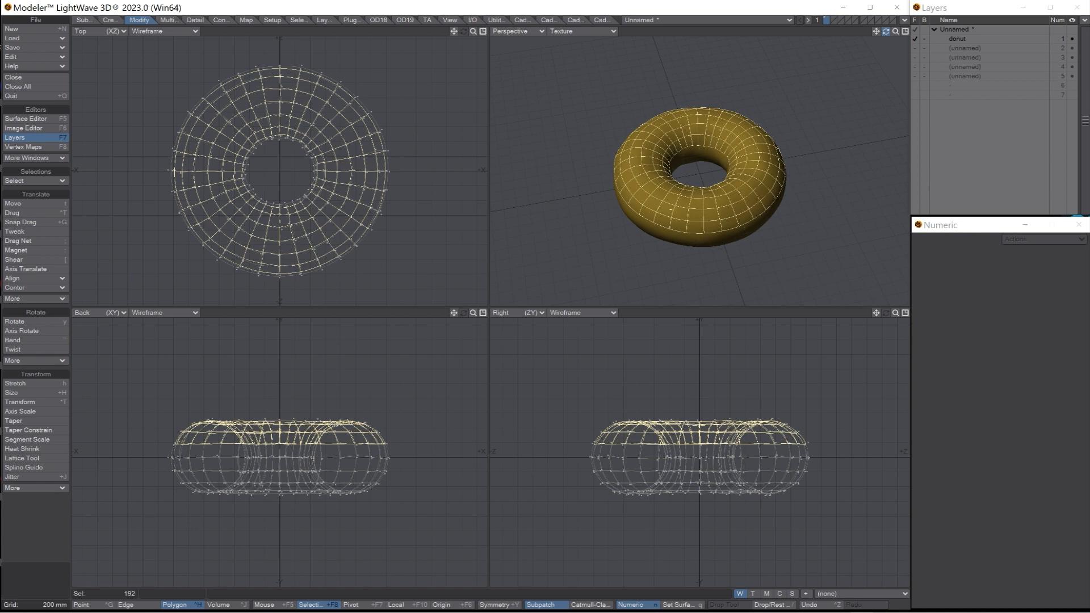
mouse_move(886, 32)
mouse_down()
mouse_move(884, 11)
mouse_move(874, 60)
mouse_move(879, 47)
mouse_up()
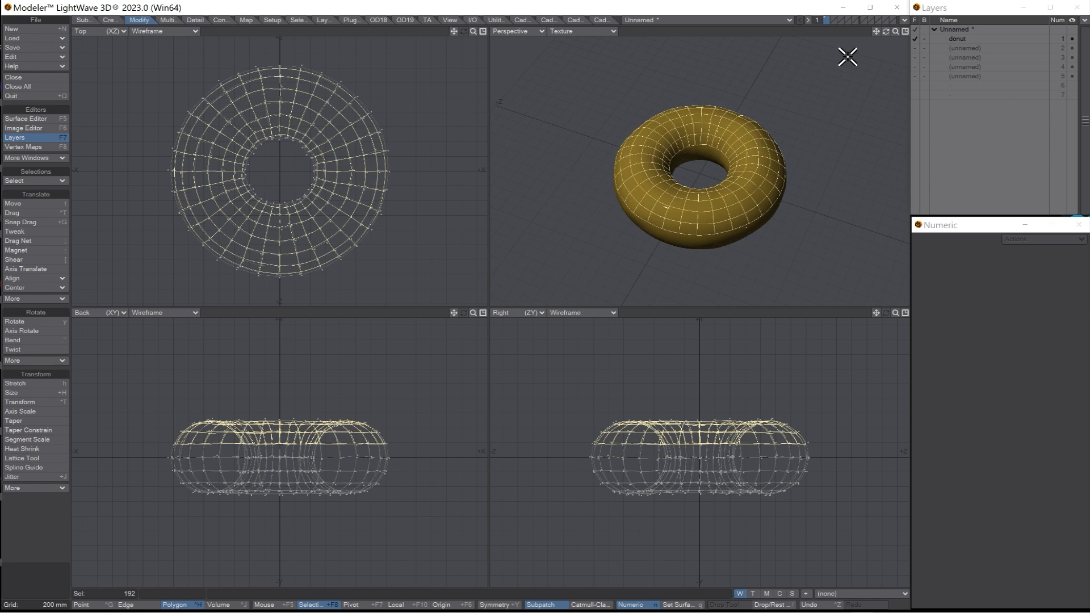
Copy the selected upper polygons of the donut and paste them into layer 2.
key(ctrl+c)
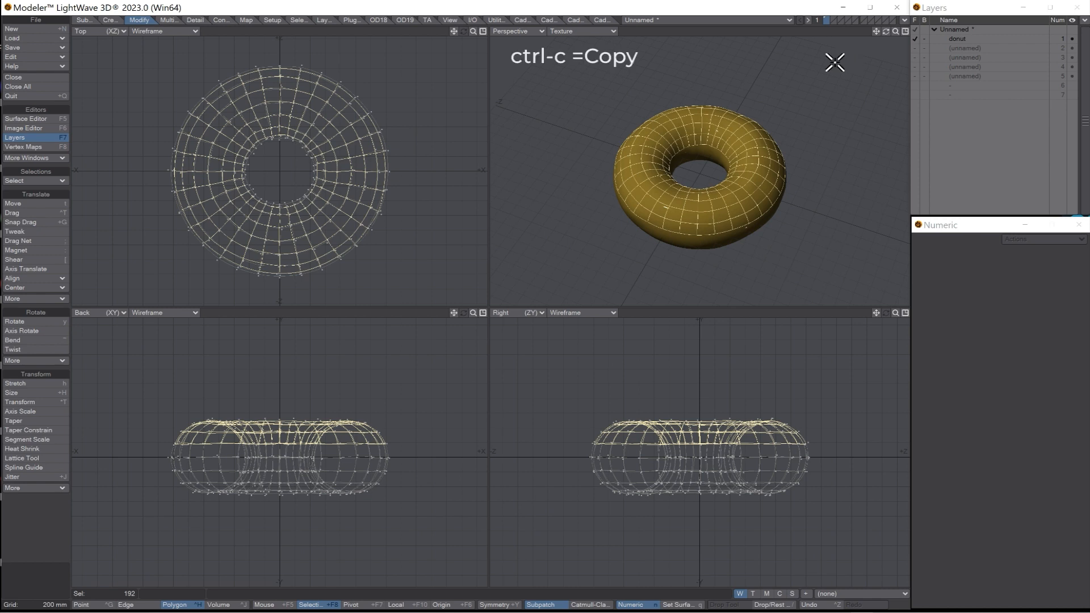
click(833, 20)
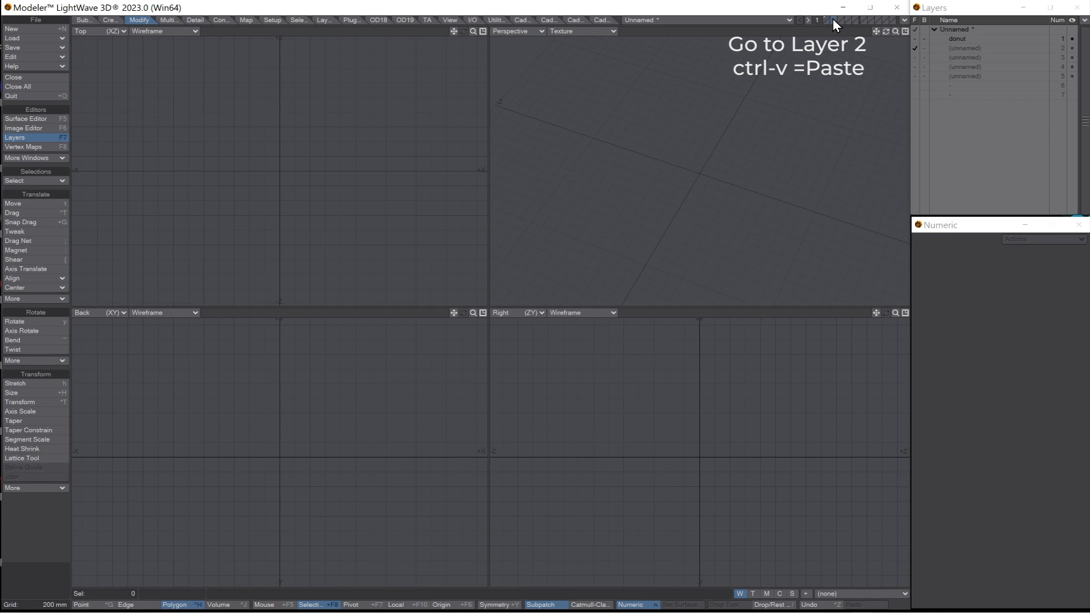
key(ctrl+v)
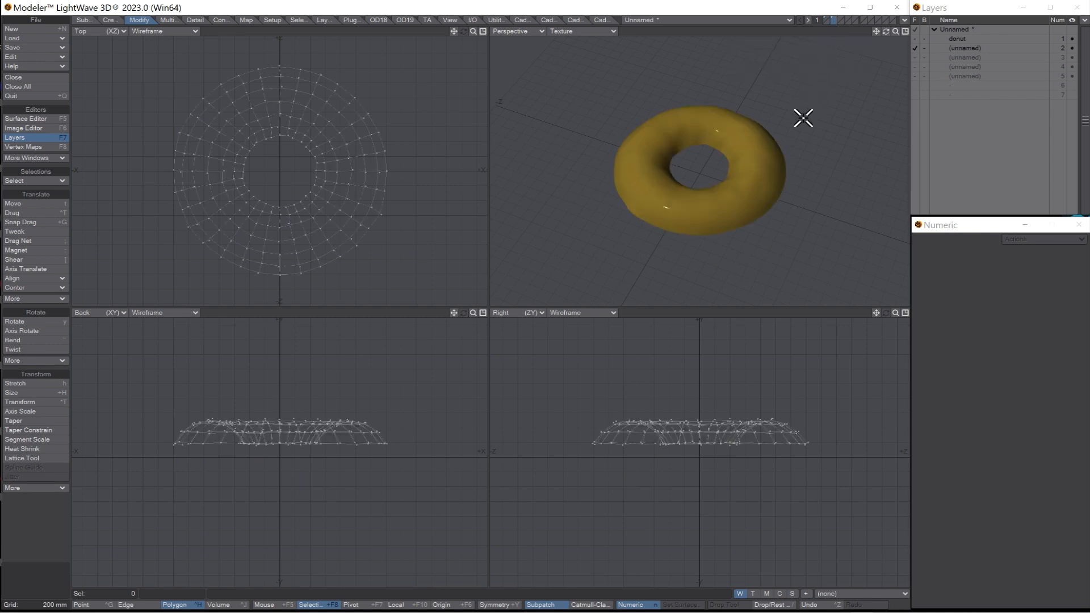
drag(886, 32, 889, 84)
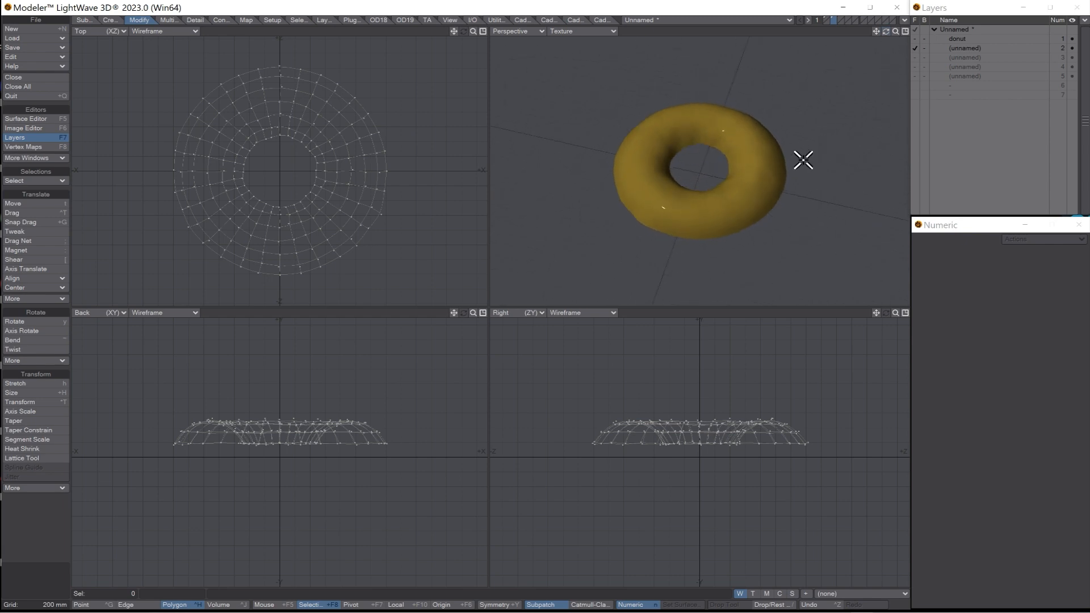
Assign the pasted polygons a new surface named frosting with colour 255, 62, 207 and smoothing enabled.
text(q)
text(frosting)
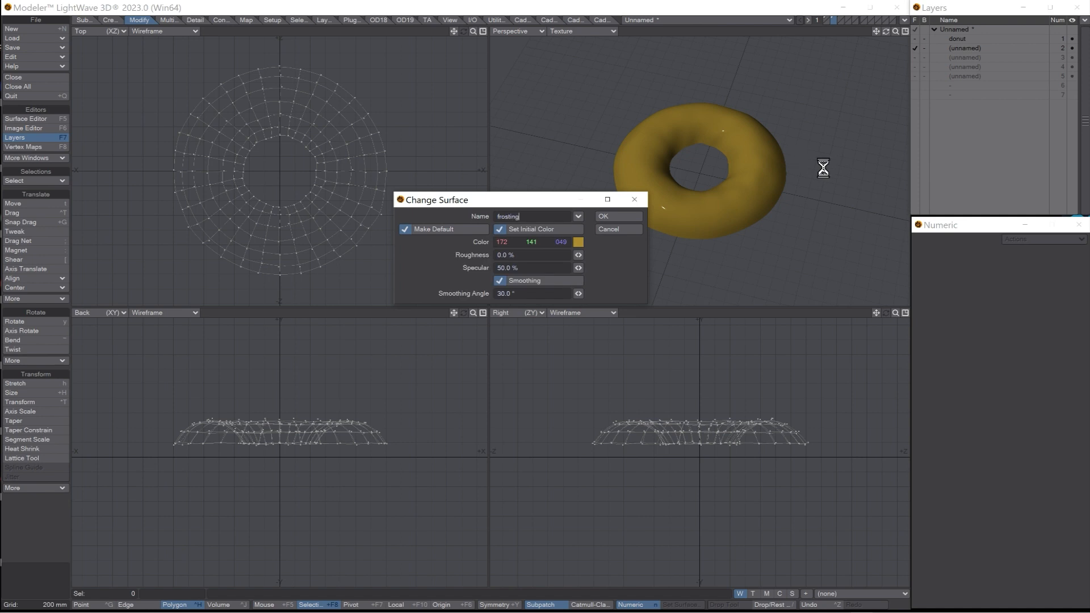
click(581, 244)
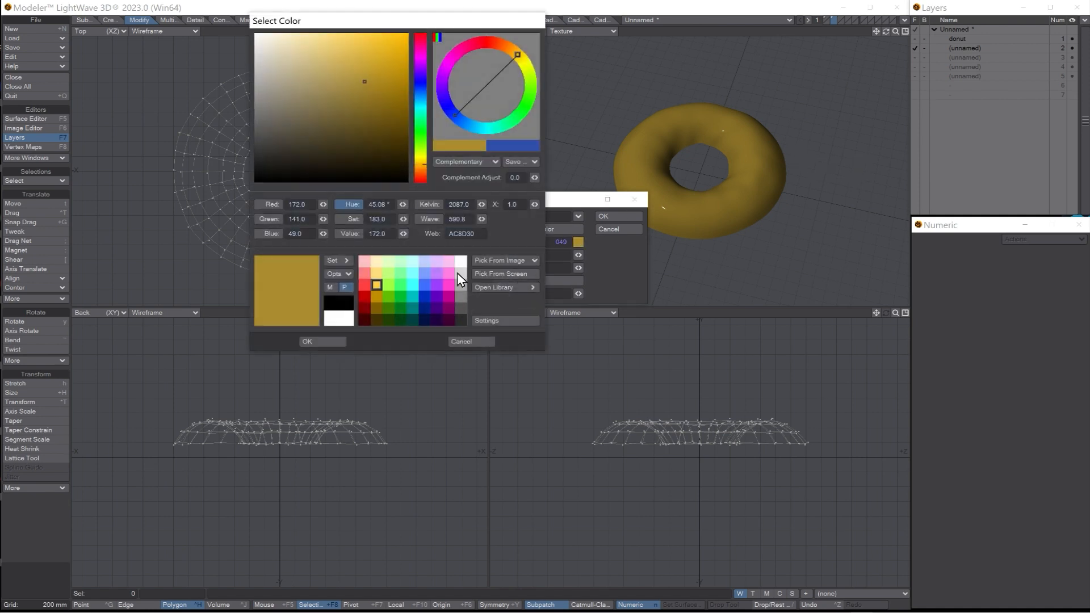
click(442, 301)
click(324, 343)
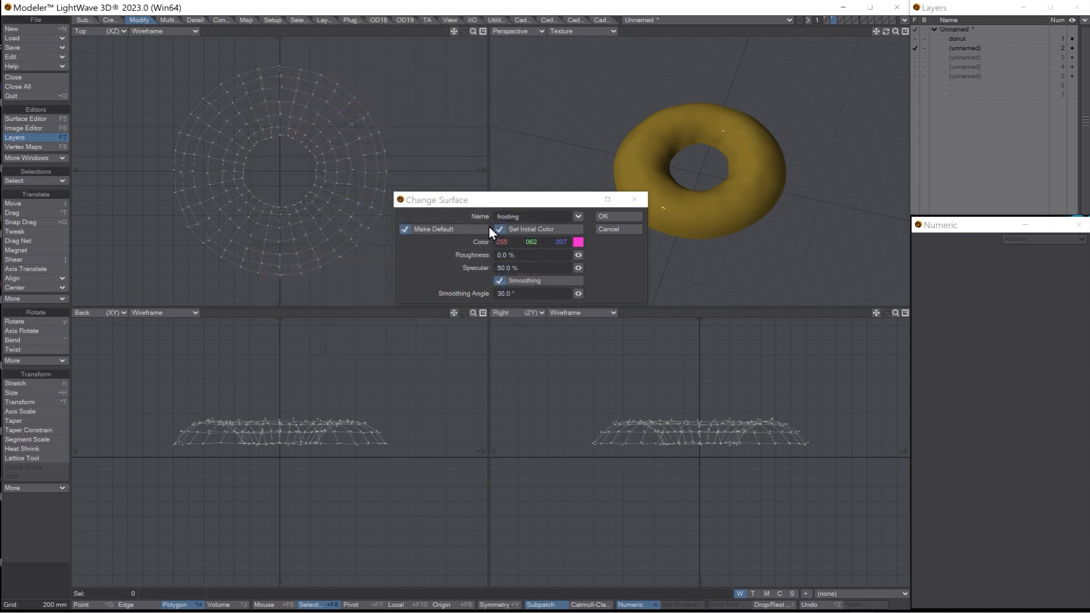
click(619, 217)
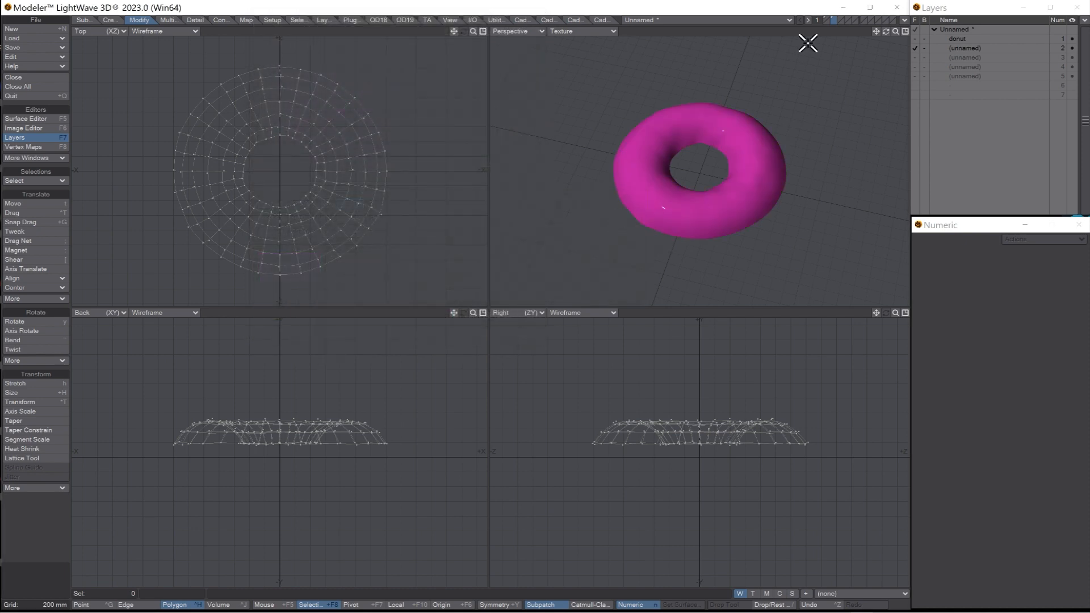
Examine the frosting together with the donut layer and then on its own from several angles.
shift+click(826, 19)
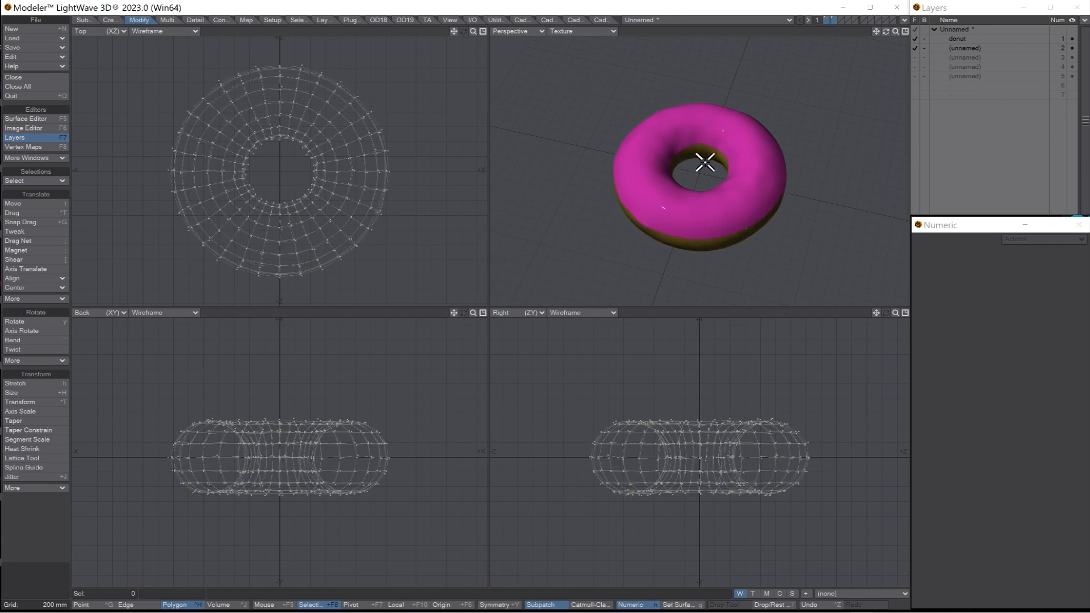
alt+drag(703, 163, 795, 73)
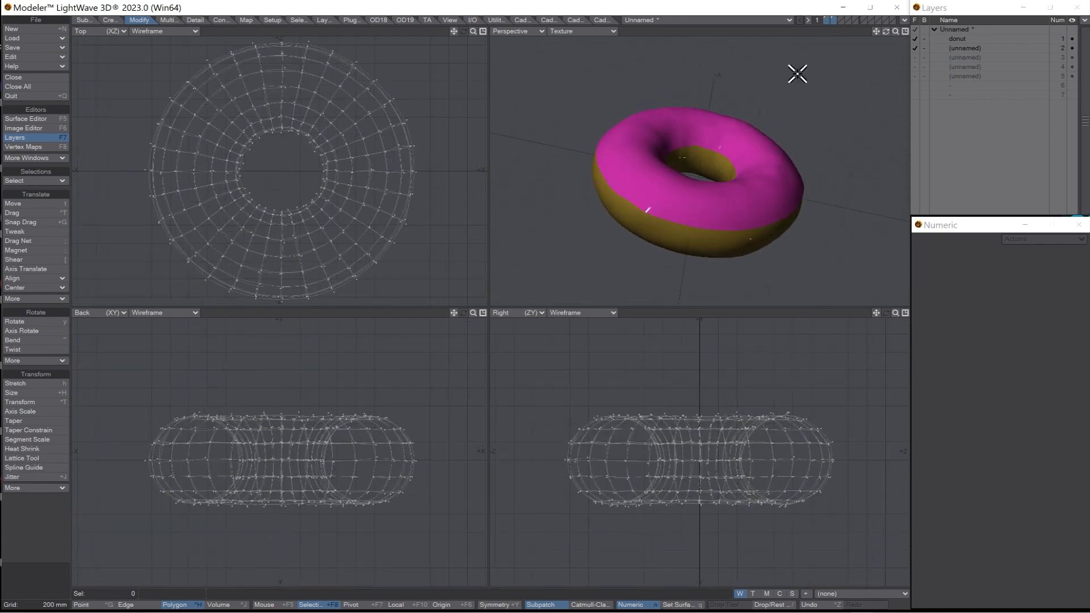
click(833, 19)
key(a)
alt+drag(765, 160, 739, 114)
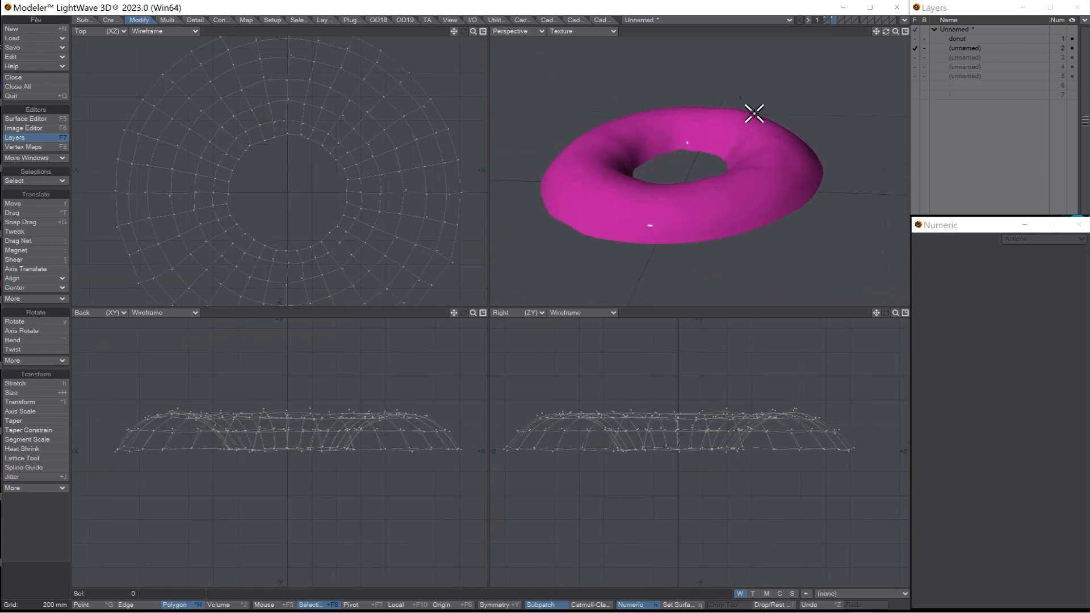
Show the donut layer in the background behind the frosting layer and view both from the side.
click(826, 24)
mouse_move(690, 211)
alt+mouse_down()
mouse_move(704, 146)
mouse_move(698, 211)
mouse_move(693, 166)
mouse_move(688, 193)
alt+mouse_up()
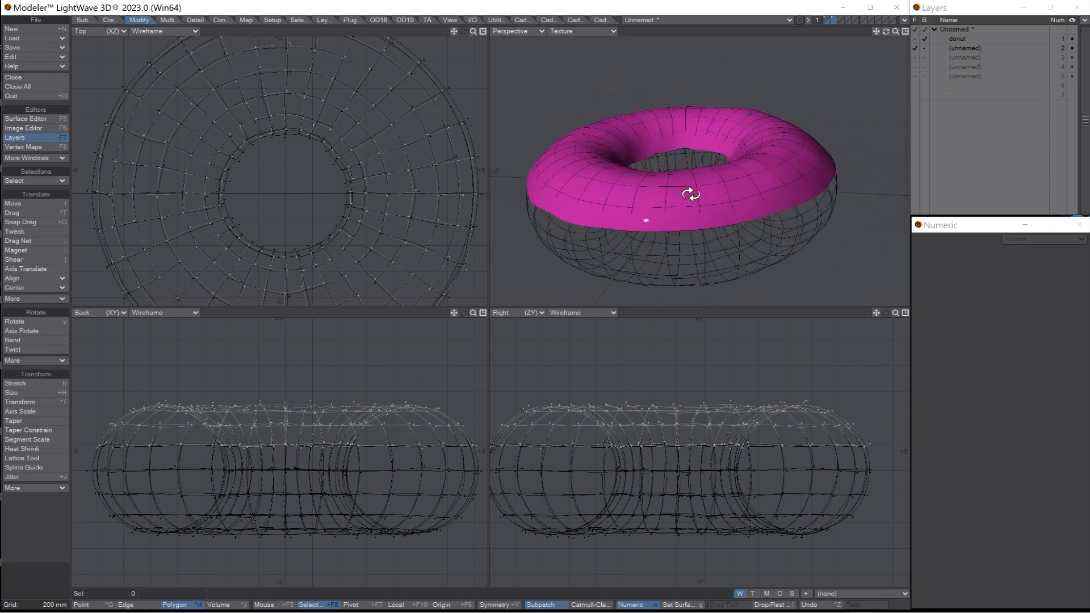
ctrl+alt+drag(620, 207, 659, 174)
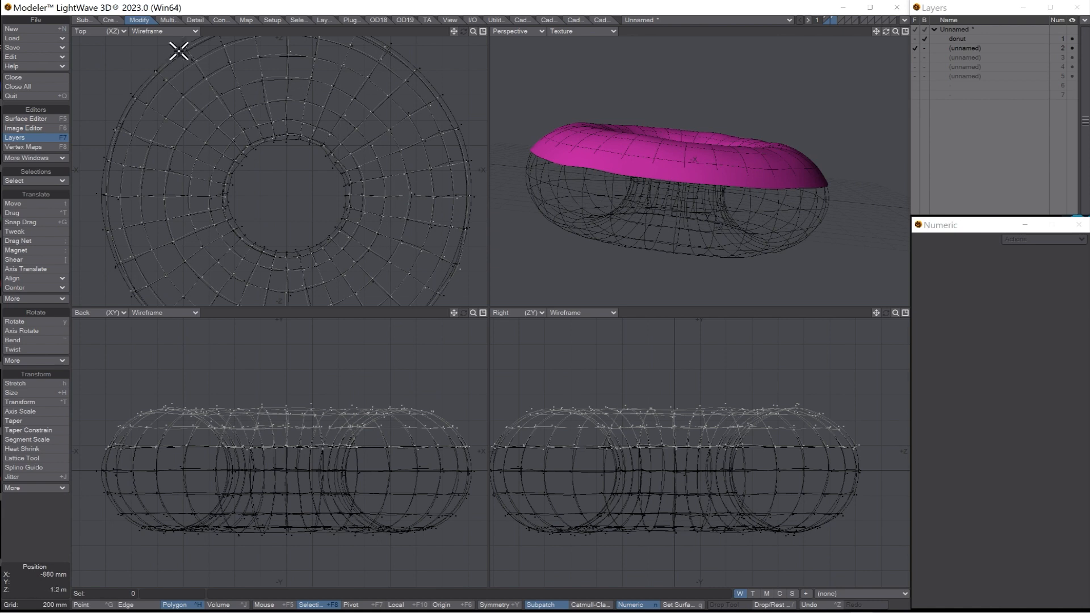
Thicken the frosting mesh by about 43 mm with one segment and the Normal algorithm.
click(166, 21)
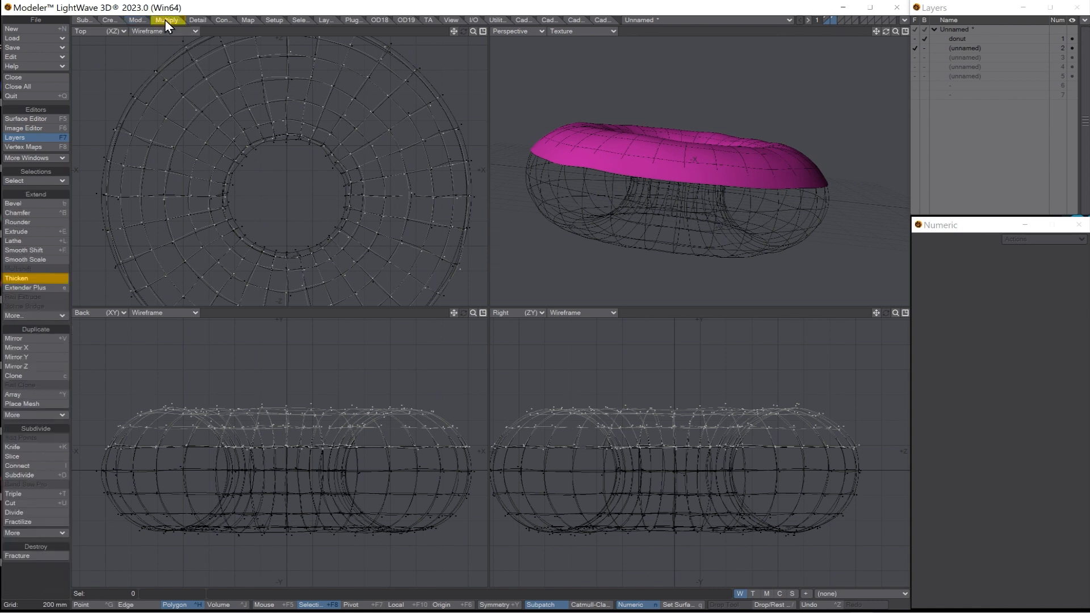
click(46, 280)
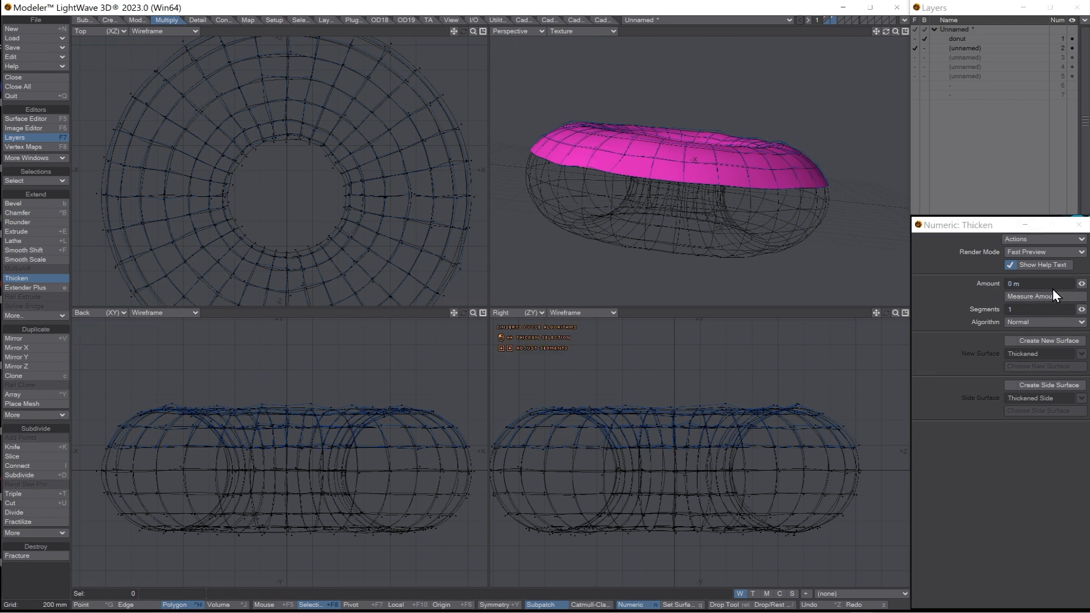
mouse_move(297, 381)
mouse_down()
mouse_move(288, 382)
mouse_move(338, 381)
mouse_move(298, 381)
mouse_up()
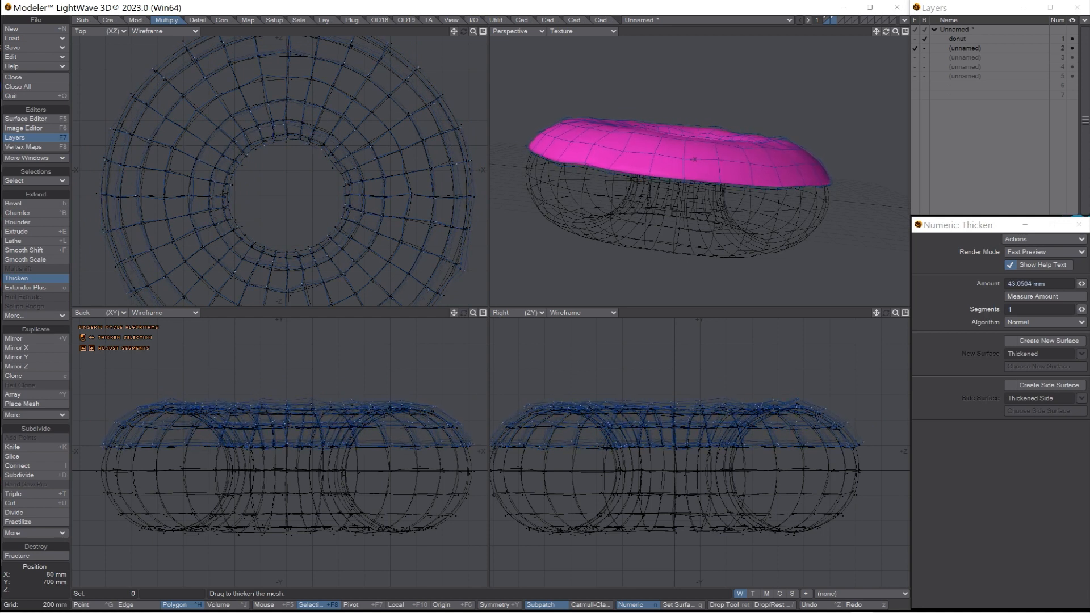
mouse_move(886, 31)
mouse_down()
mouse_move(886, 85)
mouse_move(879, 39)
mouse_up()
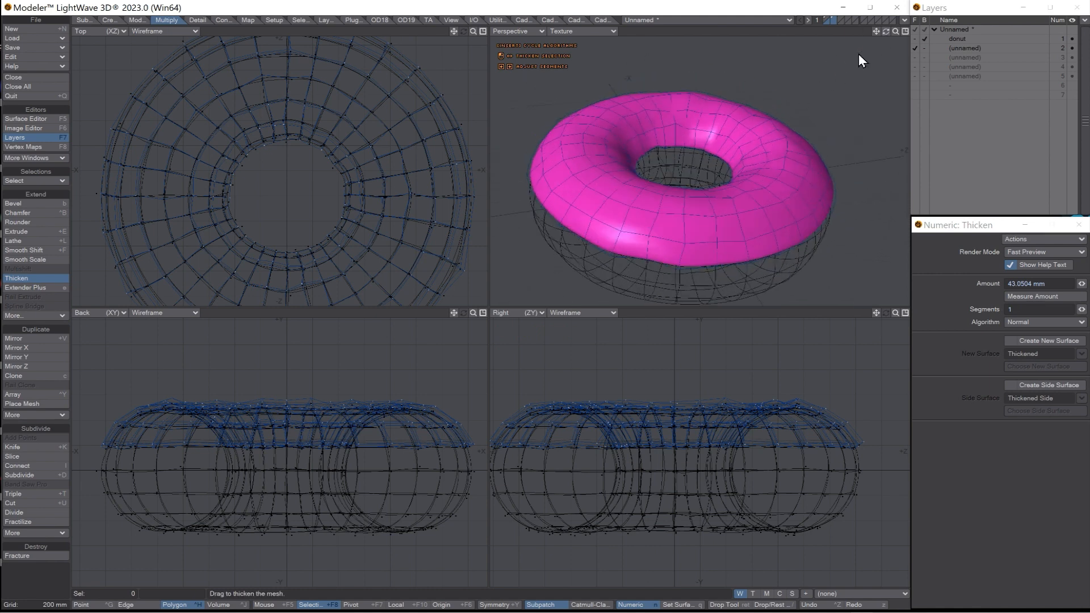
key(Return)
Bring the donut layer into the foreground with the thickened frosting and inspect them from above and below.
ctrl+alt+drag(712, 208, 723, 210)
alt+drag(723, 210, 694, 109)
shift+click(825, 18)
mouse_move(694, 109)
alt+shift+mouse_down()
mouse_move(699, 119)
mouse_move(704, 109)
alt+shift+mouse_up()
alt+drag(704, 108, 702, 113)
key(space)
key(space)
key(space)
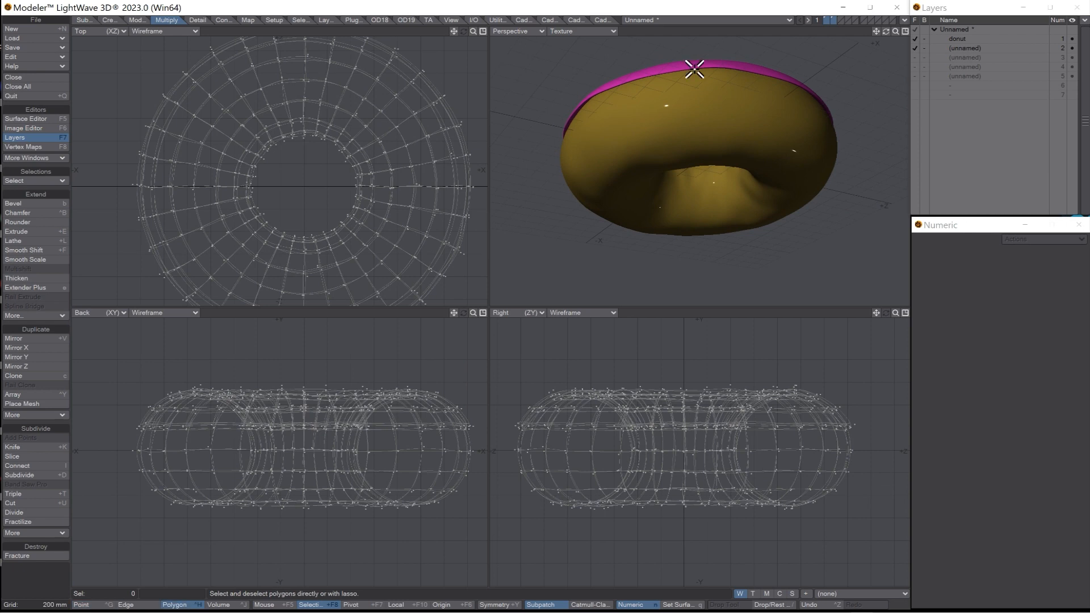
Try selecting all connected frosting polygons from the donut's edge, check the selection from above, and clear it.
click(694, 68)
double_click(694, 68)
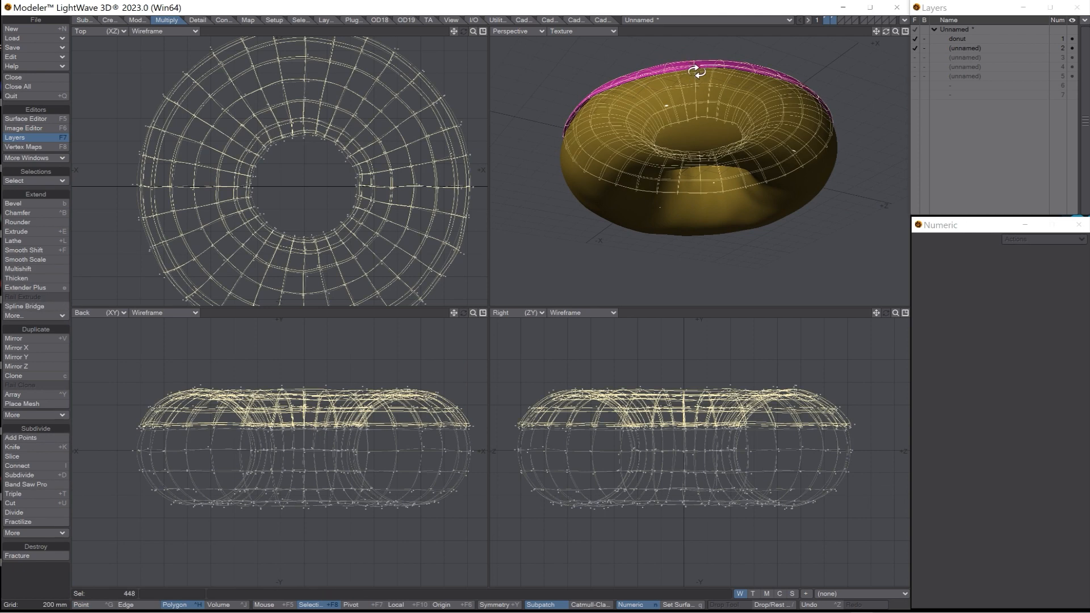
alt+drag(697, 72, 576, 116)
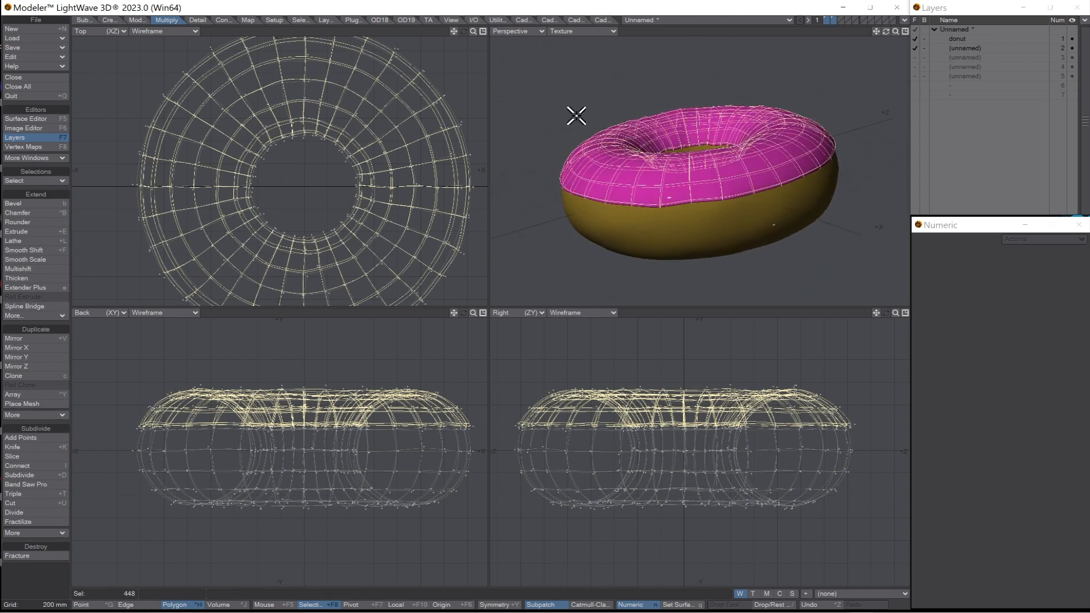
click(576, 116)
Try selecting small patches of polygons on the frosting in the Perspective and Top views.
mouse_move(591, 163)
mouse_down()
mouse_move(625, 182)
mouse_move(658, 177)
mouse_up()
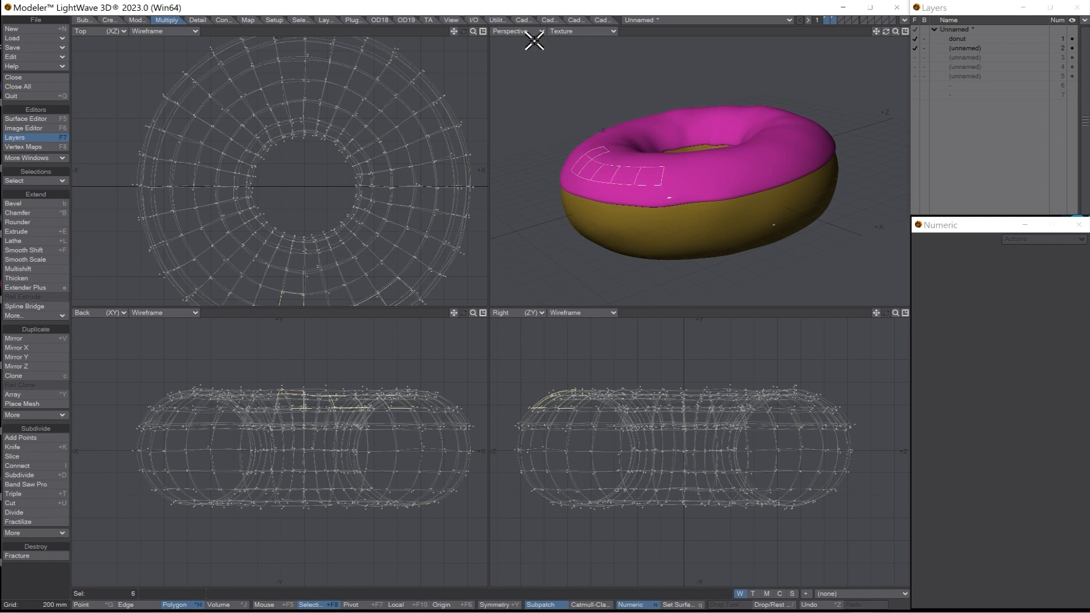
click(596, 122)
drag(457, 182, 453, 187)
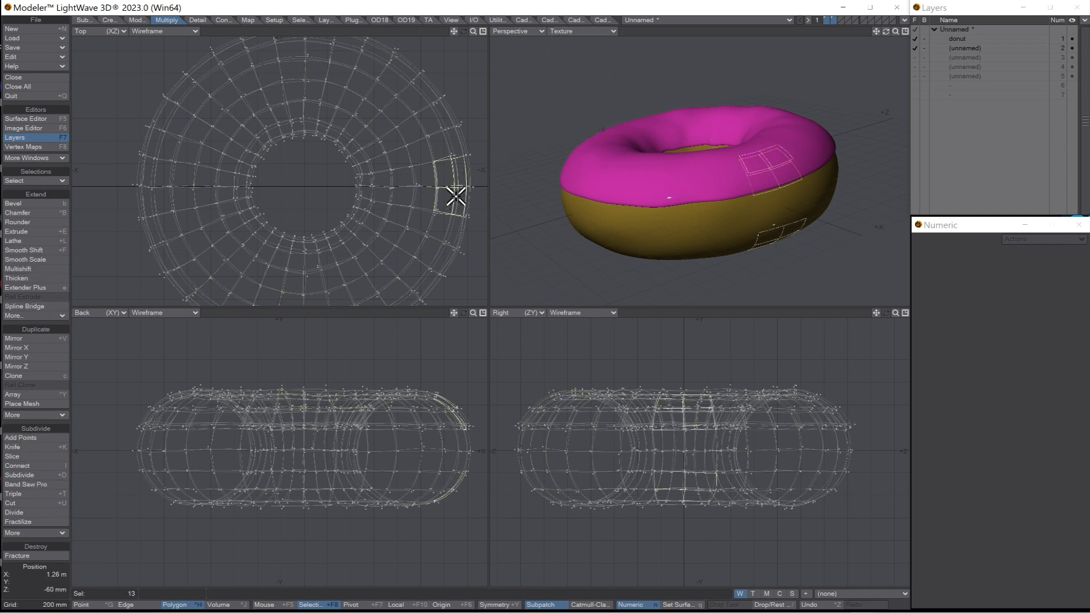
click(662, 547)
drag(631, 182, 648, 205)
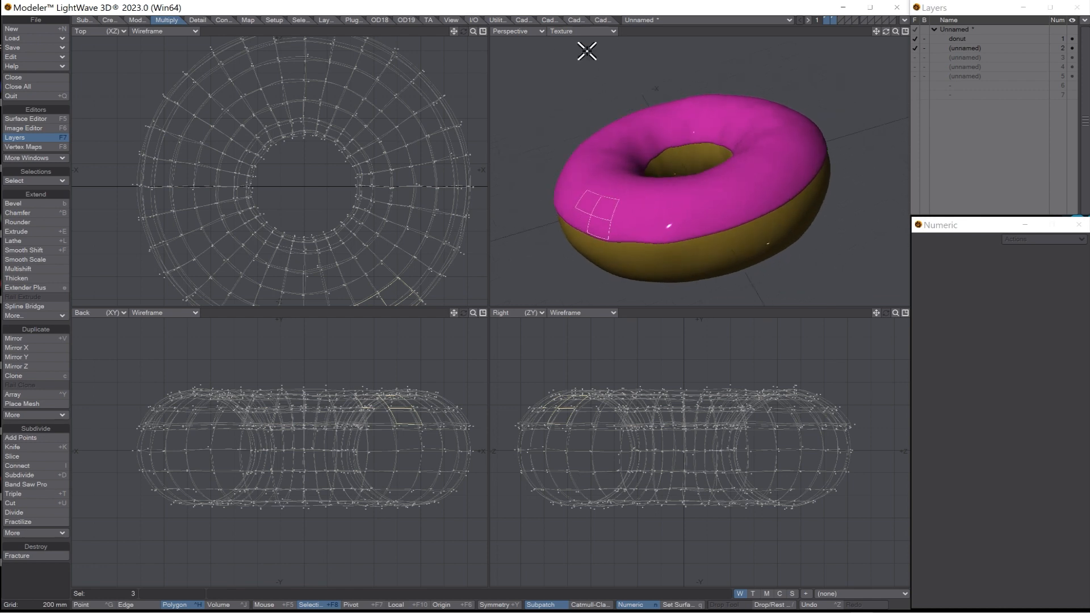
Set the Perspective view's shading to Textured Wire and clear the polygon selection.
click(579, 31)
click(578, 93)
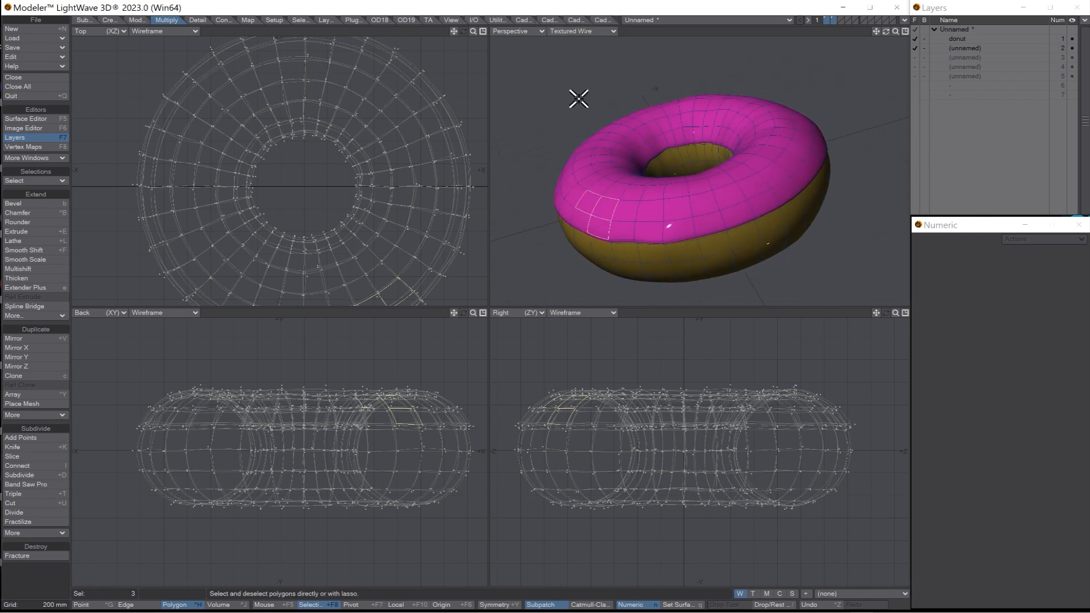
drag(634, 207, 658, 218)
key(slash)
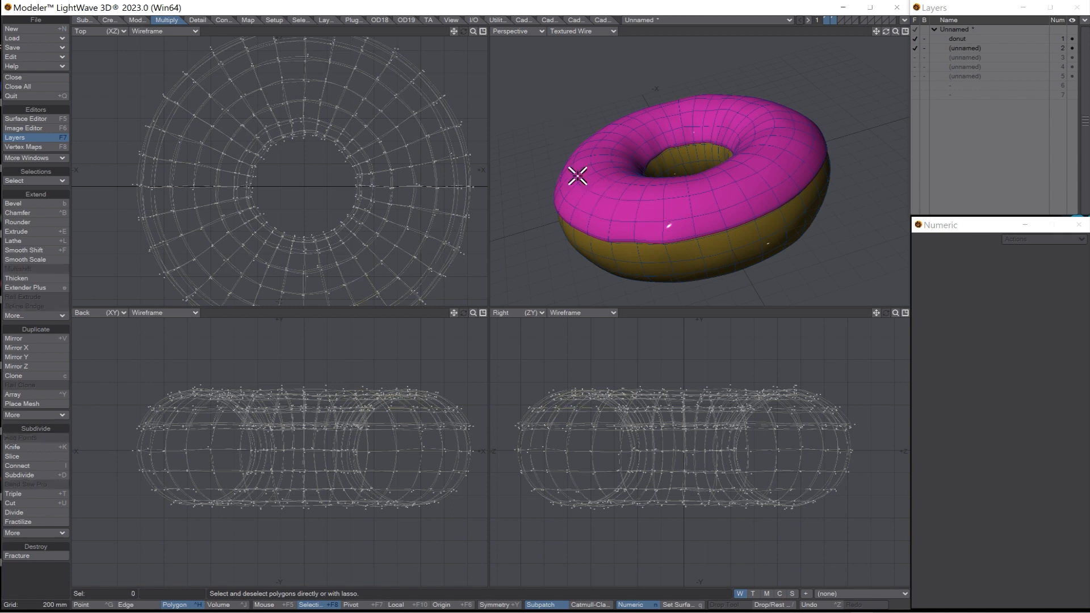
Try selecting a small patch of frosting polygons in the Perspective view, and clear the selection.
drag(625, 265, 668, 271)
click(560, 136)
drag(603, 187, 667, 221)
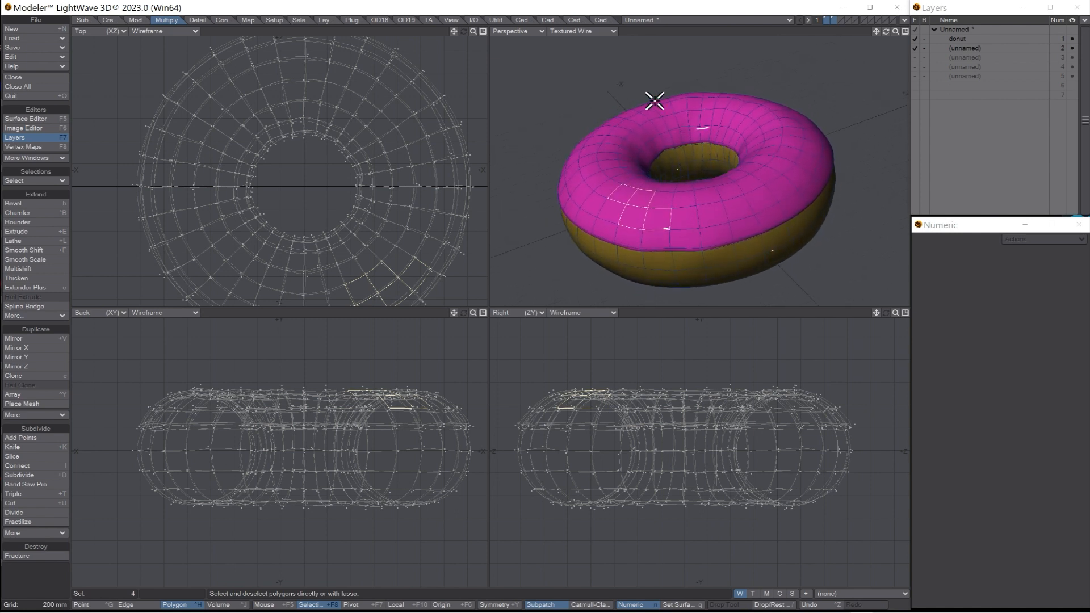
click(578, 121)
Select the whole frosting from one polygon using select connected, move it slightly downward in the Back view, and clear the selection.
click(624, 216)
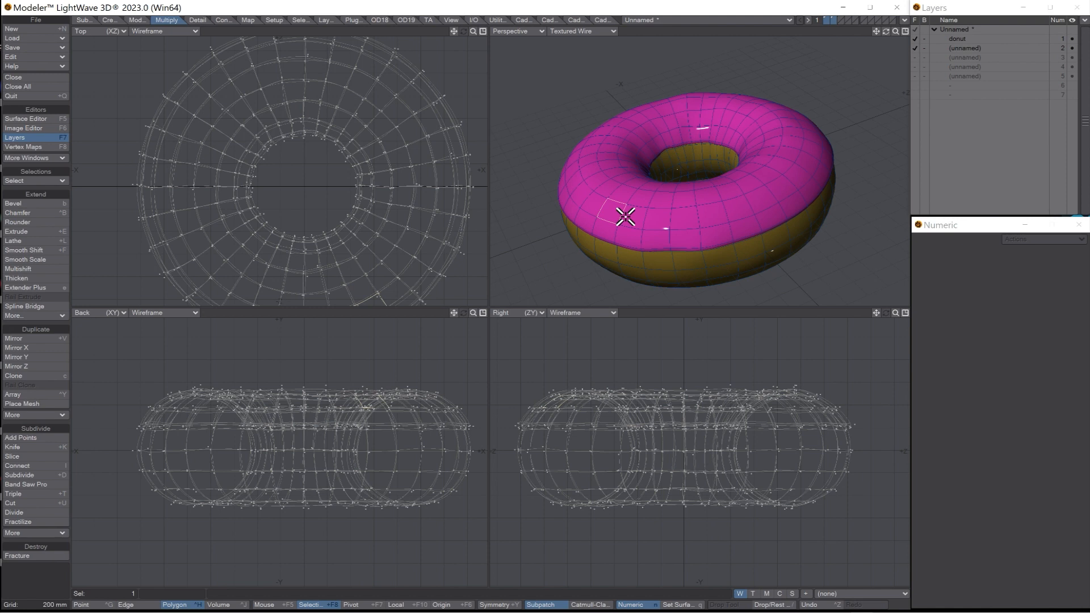
key(])
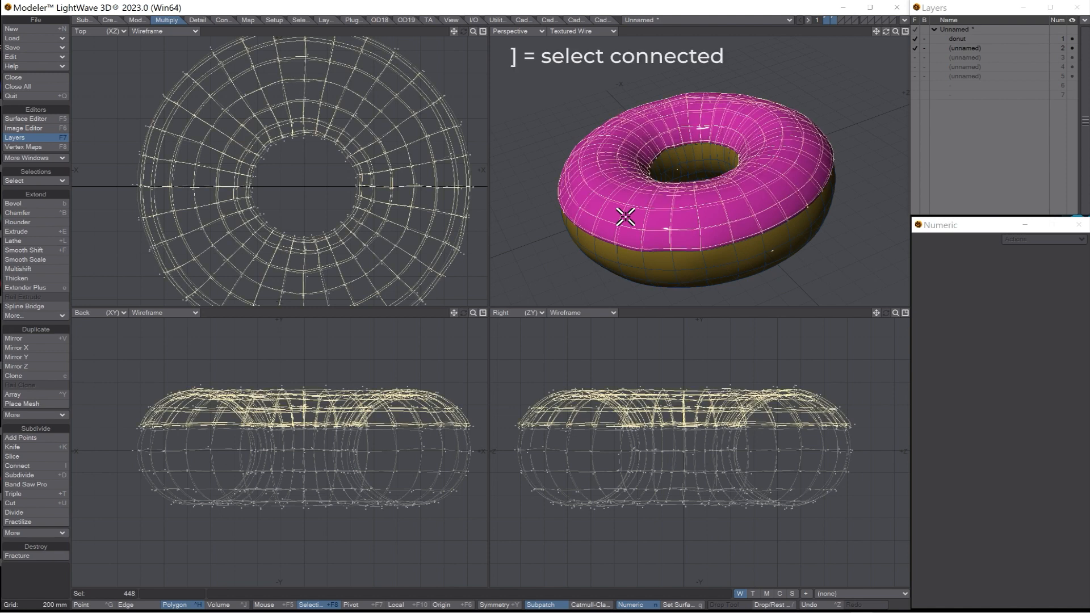
alt+drag(629, 217, 704, 188)
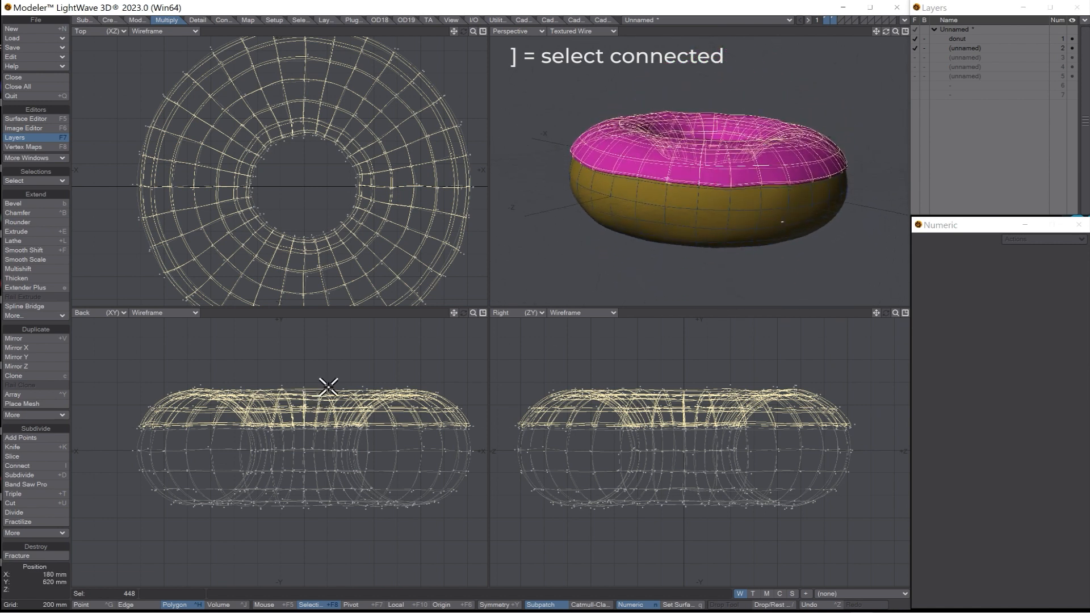
key(t)
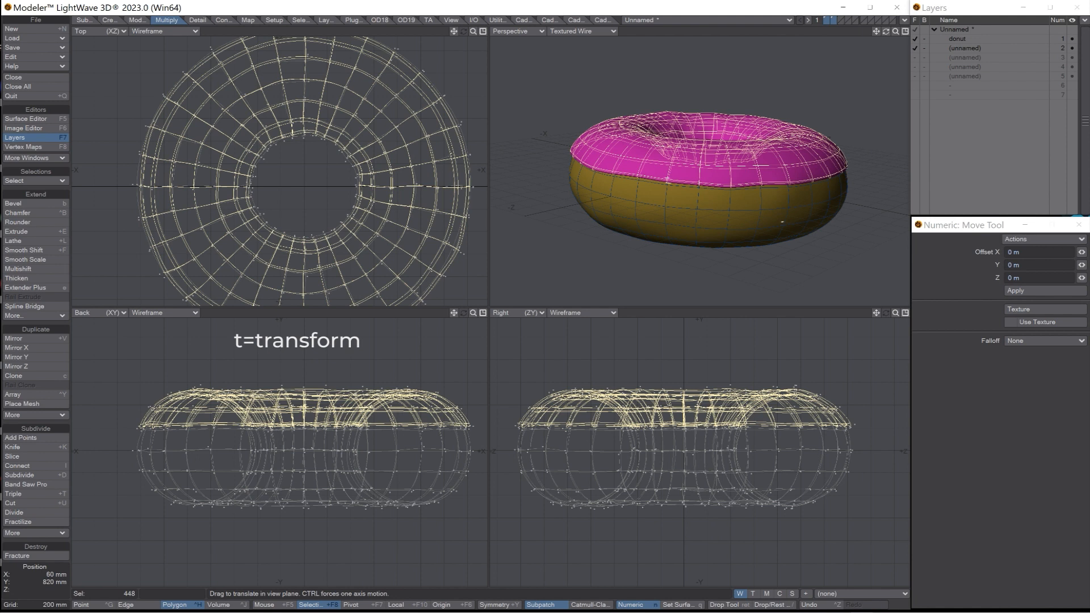
drag(313, 325, 313, 327)
ctrl+alt+drag(616, 224, 664, 219)
alt+drag(664, 219, 646, 194)
key(space)
key(space)
Cut the donut and frosting geometry from both layers and paste it all into layer 1, the donut layer.
ctrl+alt+drag(742, 221, 719, 216)
alt+drag(718, 216, 776, 153)
key(a)
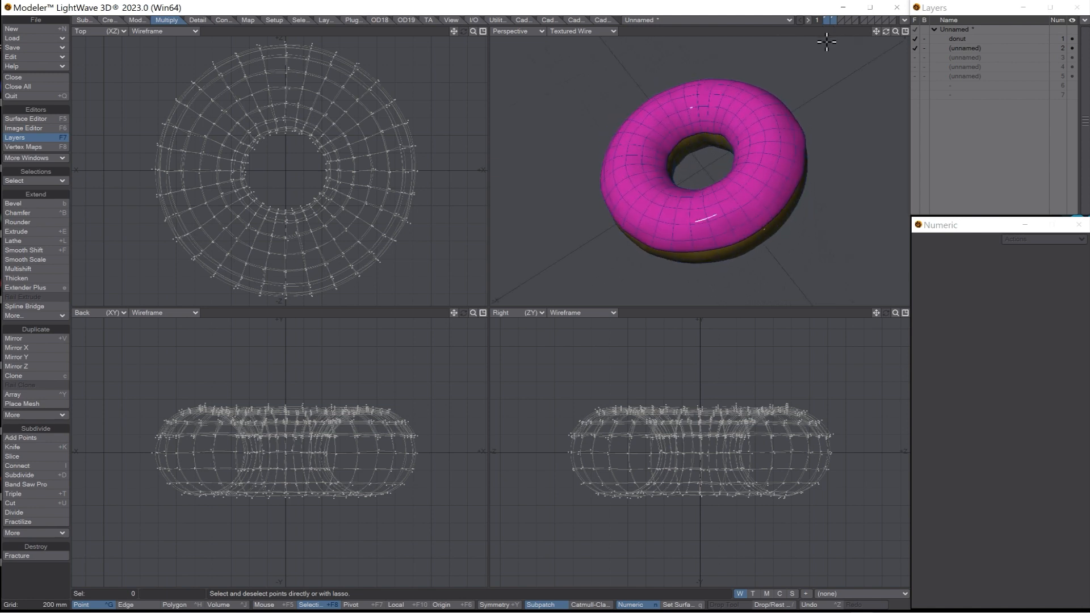
key(Delete)
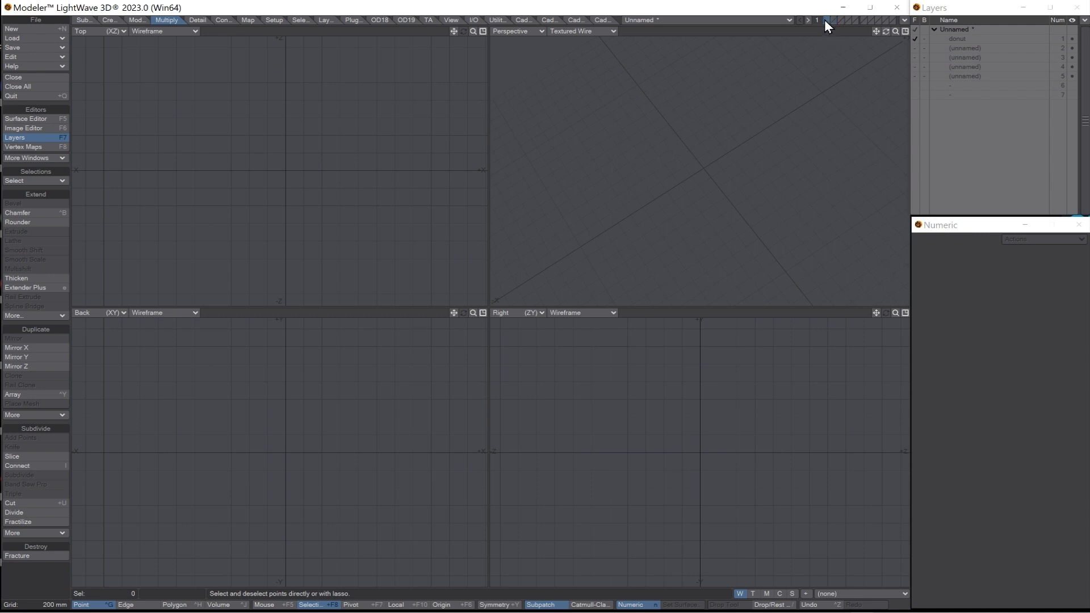
key(ctrl+z)
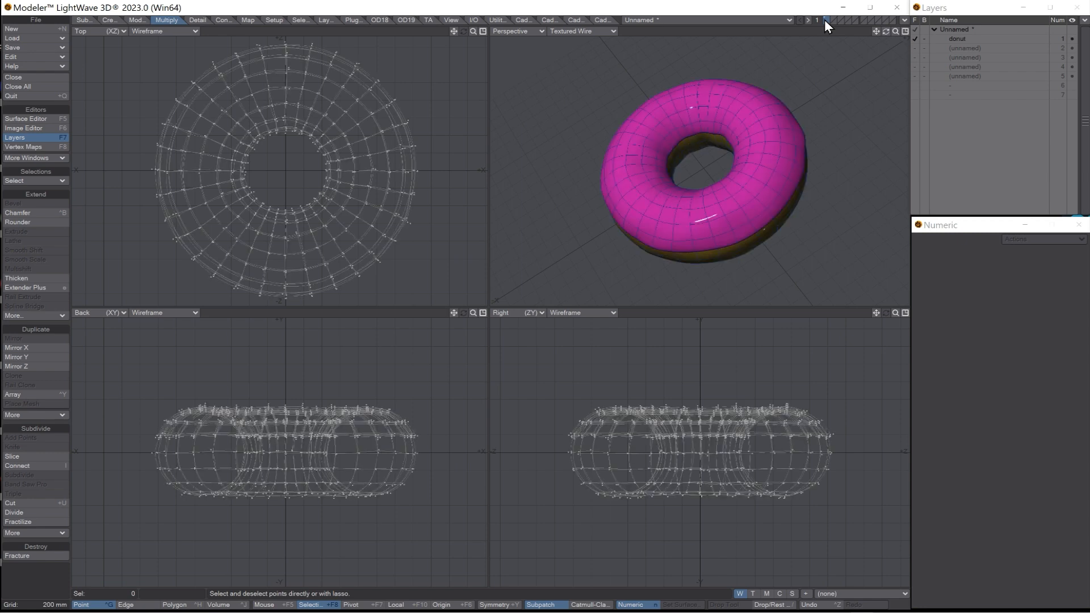
ctrl+alt+drag(748, 152, 717, 186)
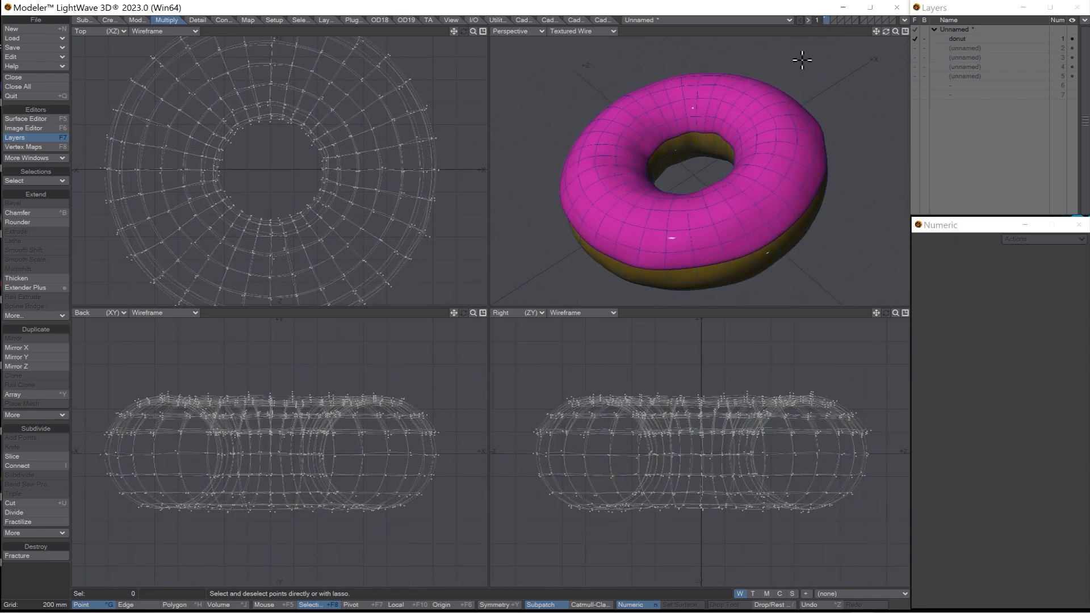
Start a capsule along the Z axis on the empty layer 2, 2 m long with a radius of about 210 mm.
click(834, 20)
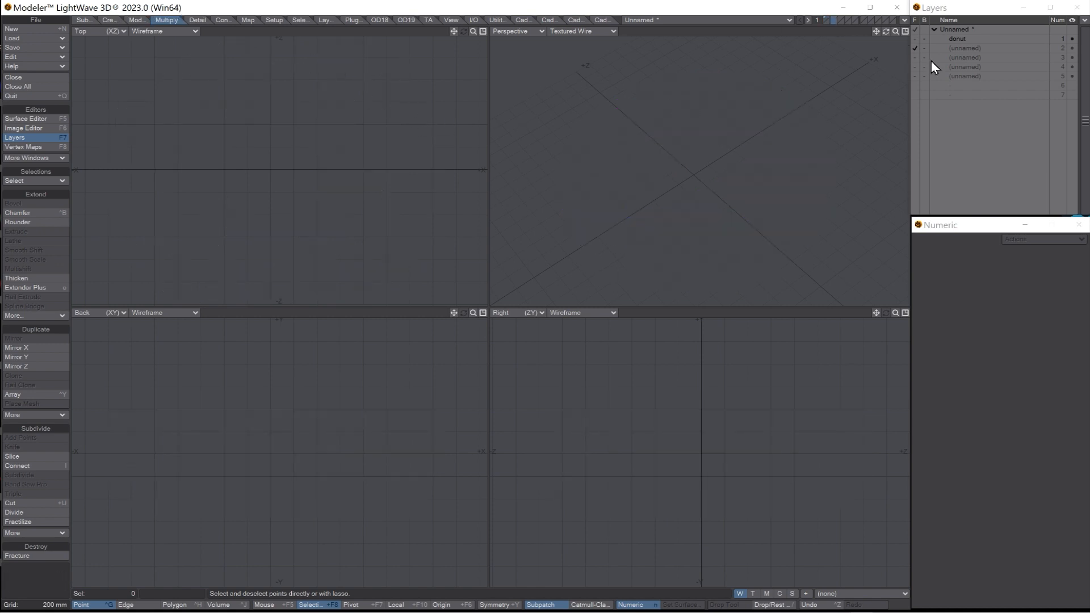
click(962, 49)
click(110, 19)
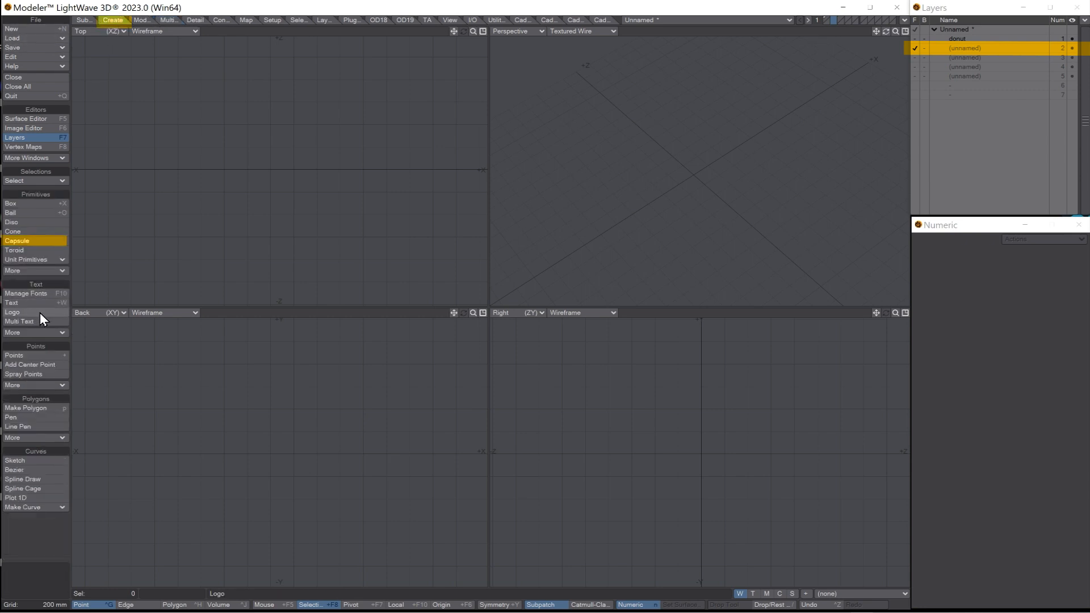
click(29, 242)
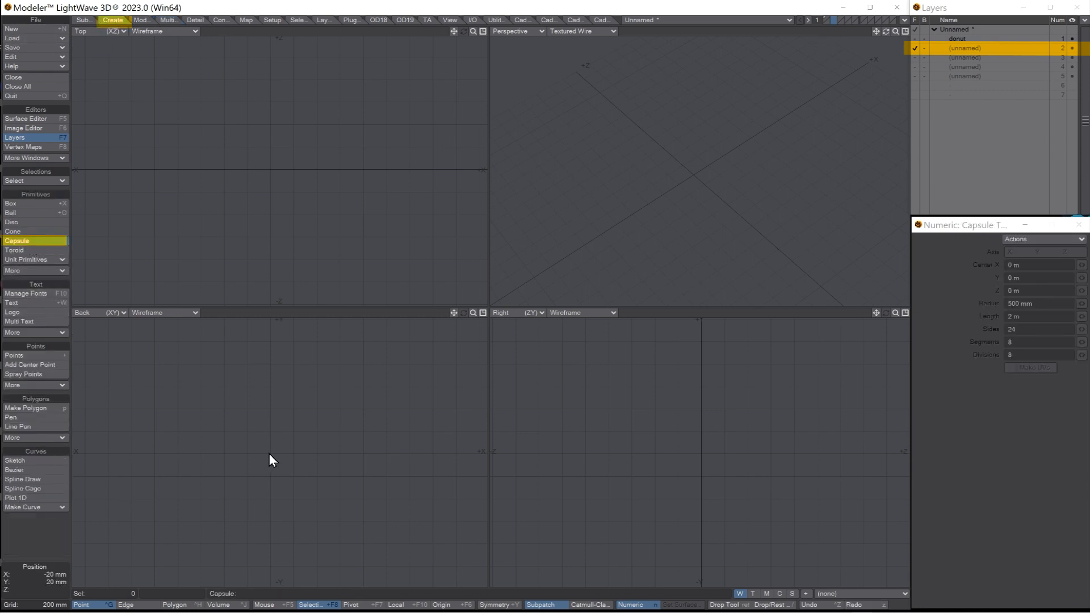
mouse_move(268, 453)
mouse_down()
mouse_move(291, 478)
mouse_move(270, 457)
mouse_up()
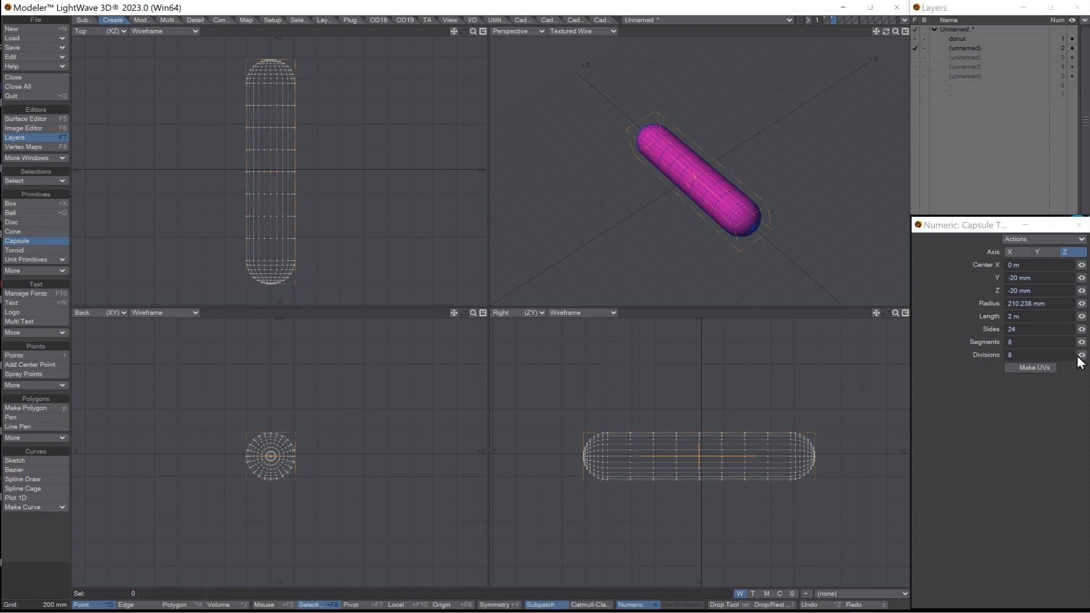
Reduce the capsule to 1 division, set its centre Y and Z to 0, and finish creating it.
drag(1082, 355, 1068, 356)
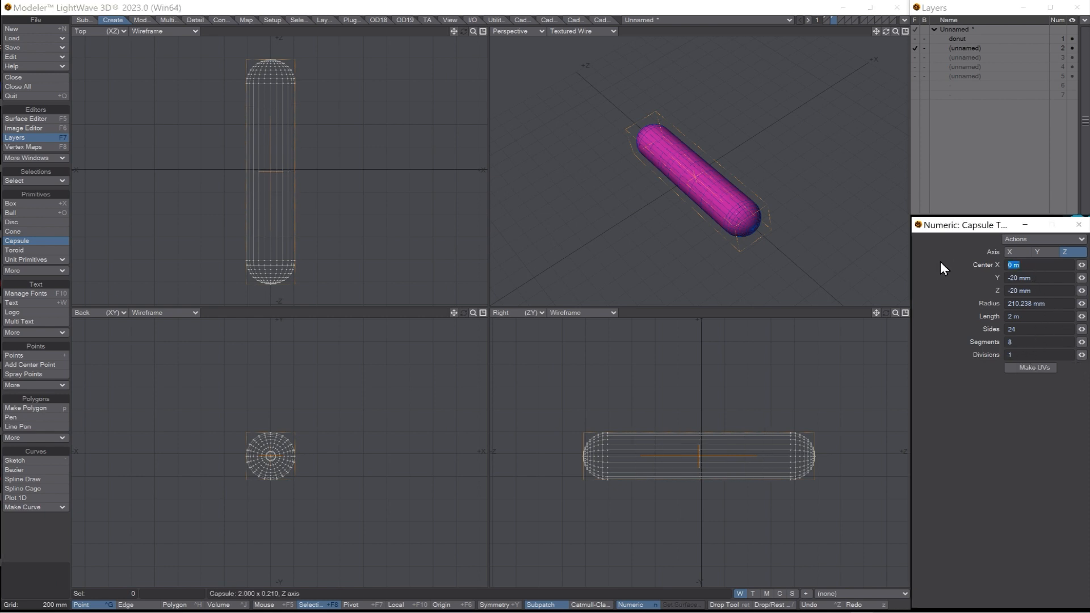
key(Tab)
text(0)
key(Tab)
text(0)
key(Tab)
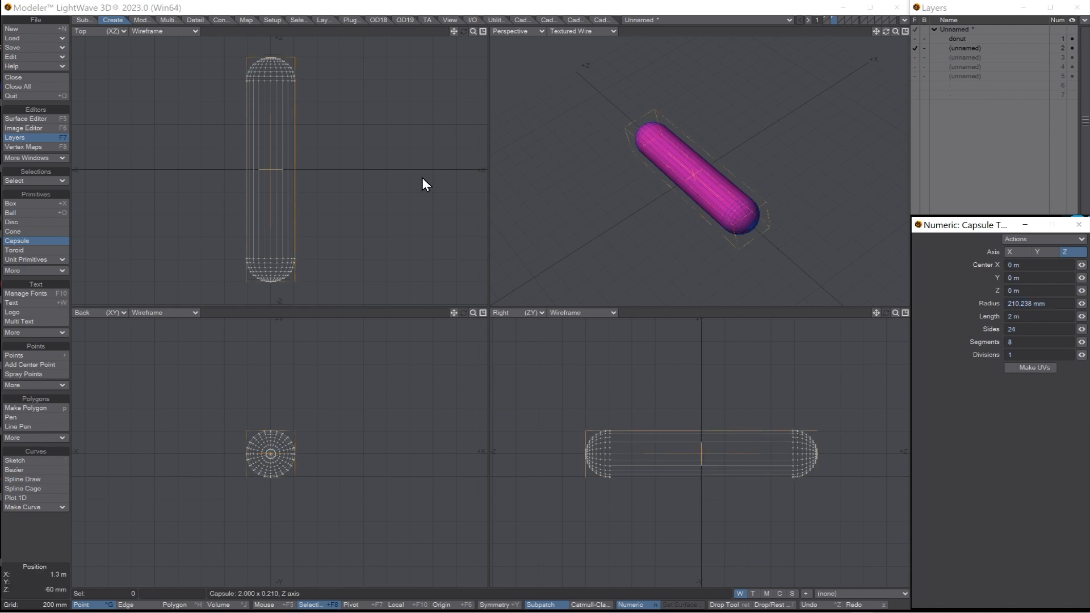
key(Return)
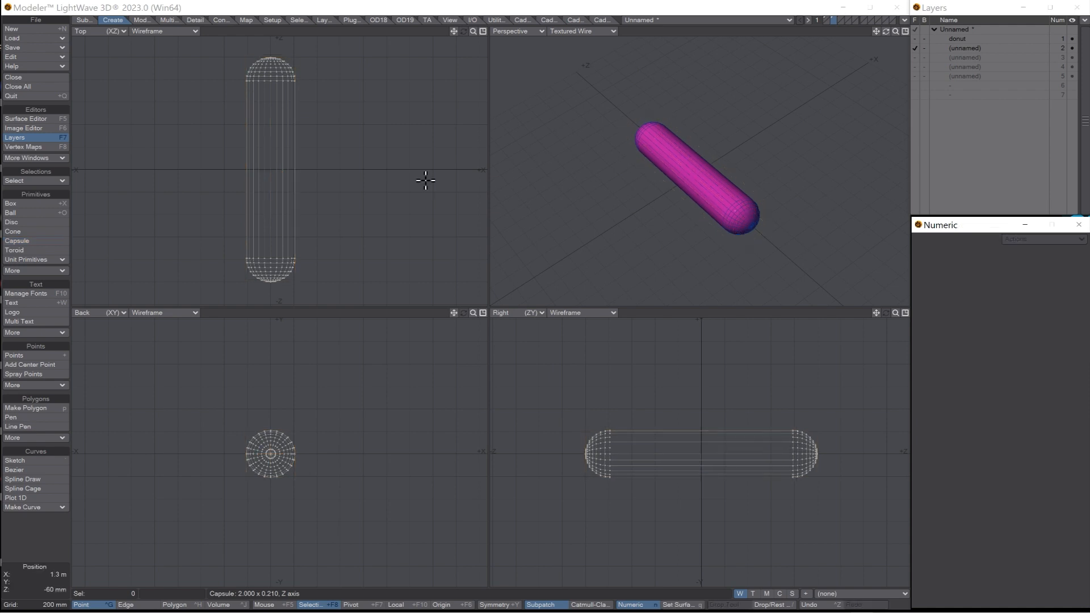
Show the donut layer in the background and scale the capsule uniformly to 5% around its centre.
ctrl+alt+drag(748, 142, 747, 193)
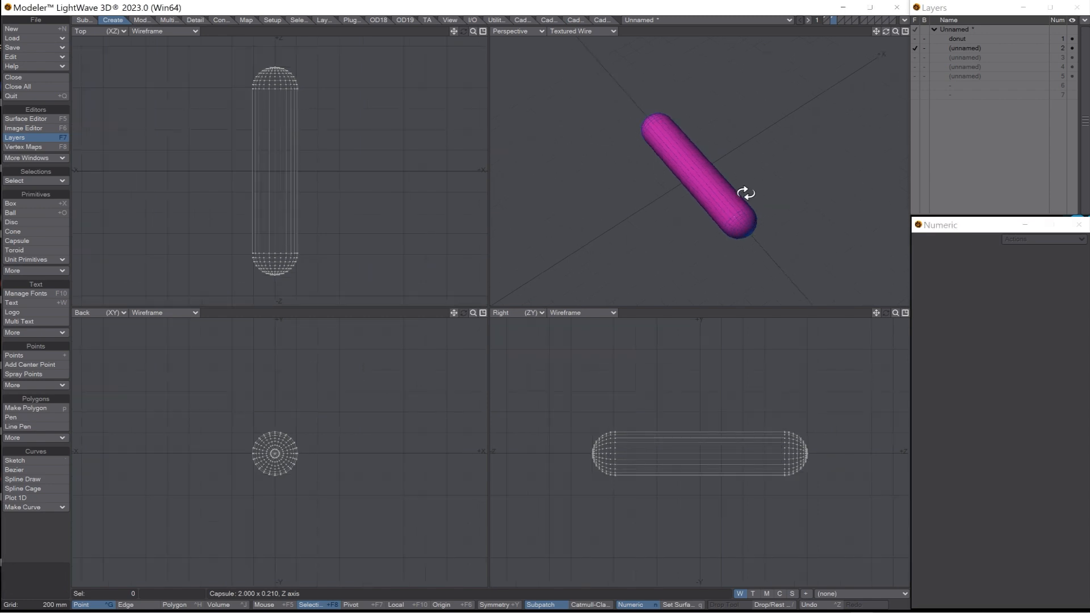
click(826, 22)
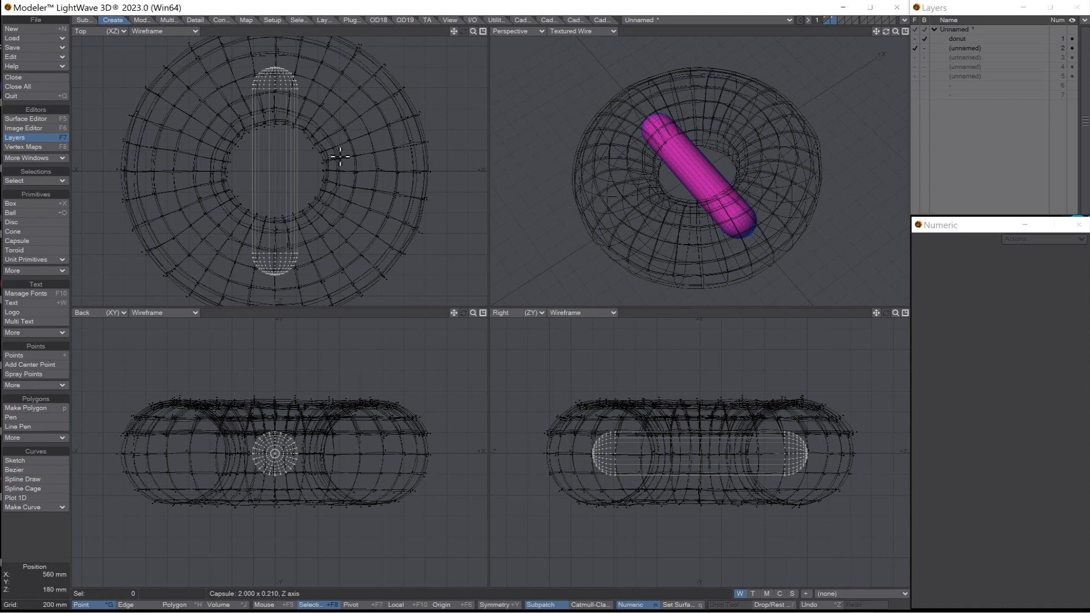
ctrl+alt+drag(653, 161, 703, 183)
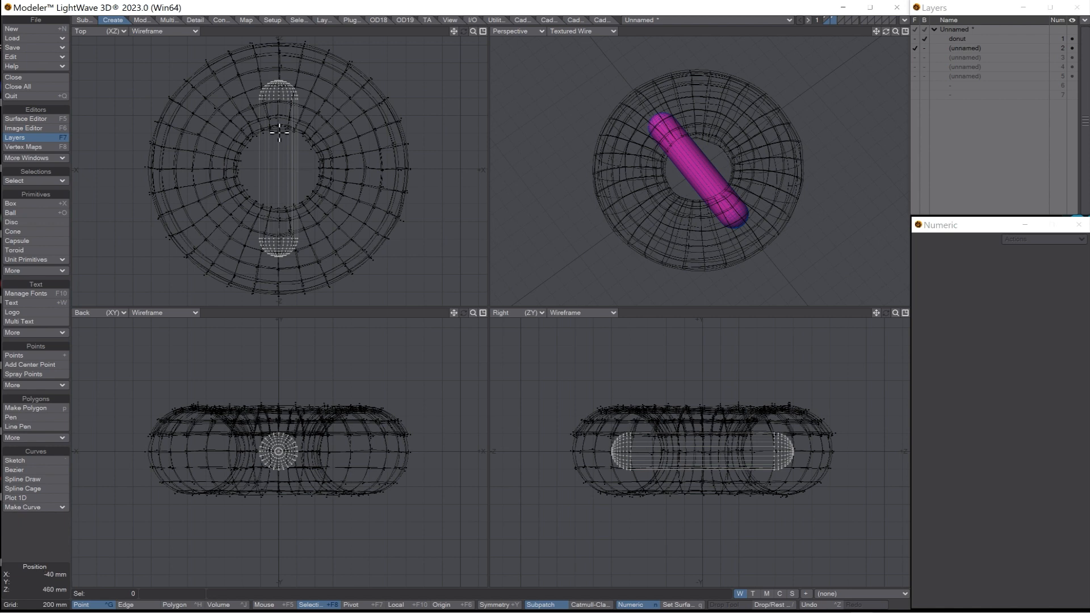
click(141, 22)
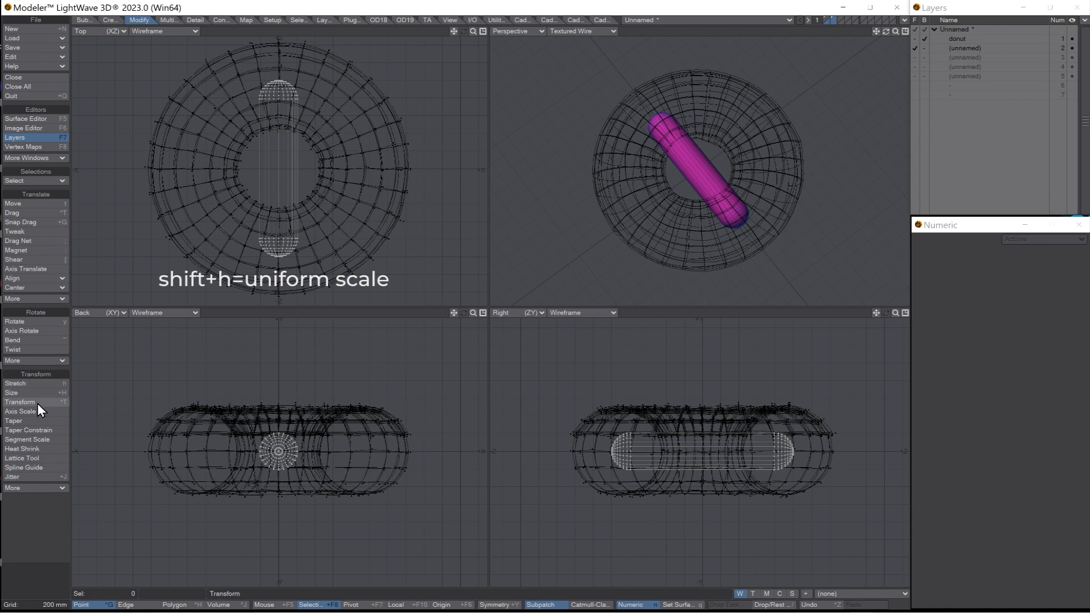
click(25, 393)
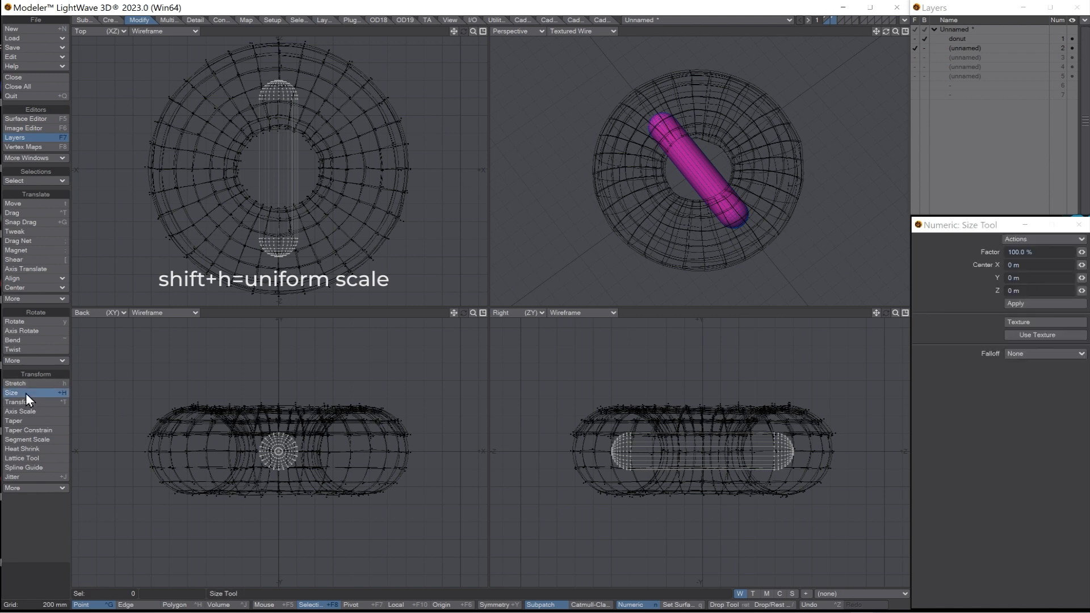
key(Return)
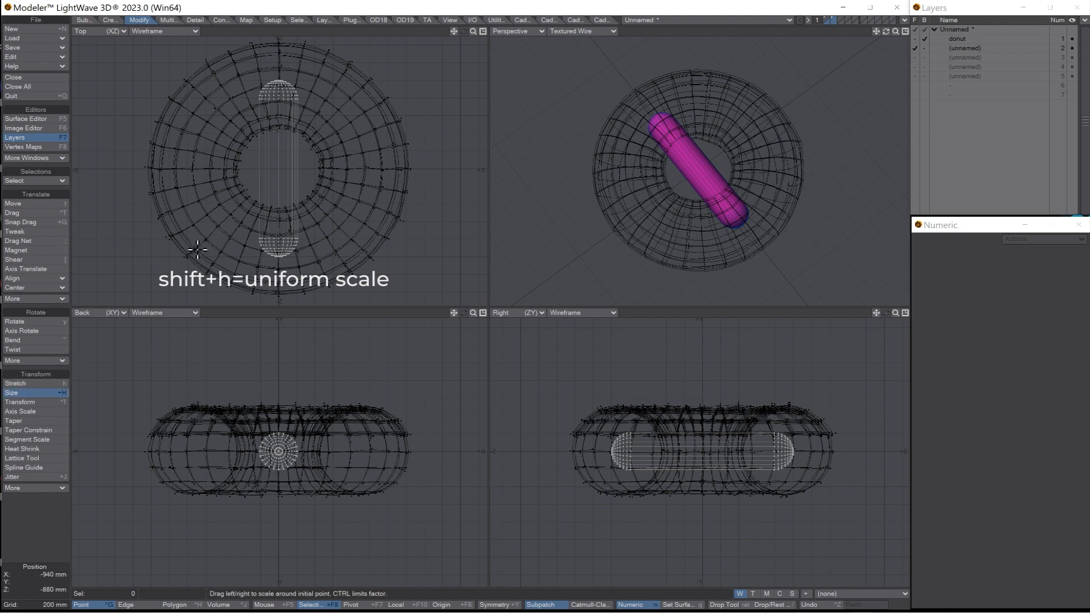
key(shift+h)
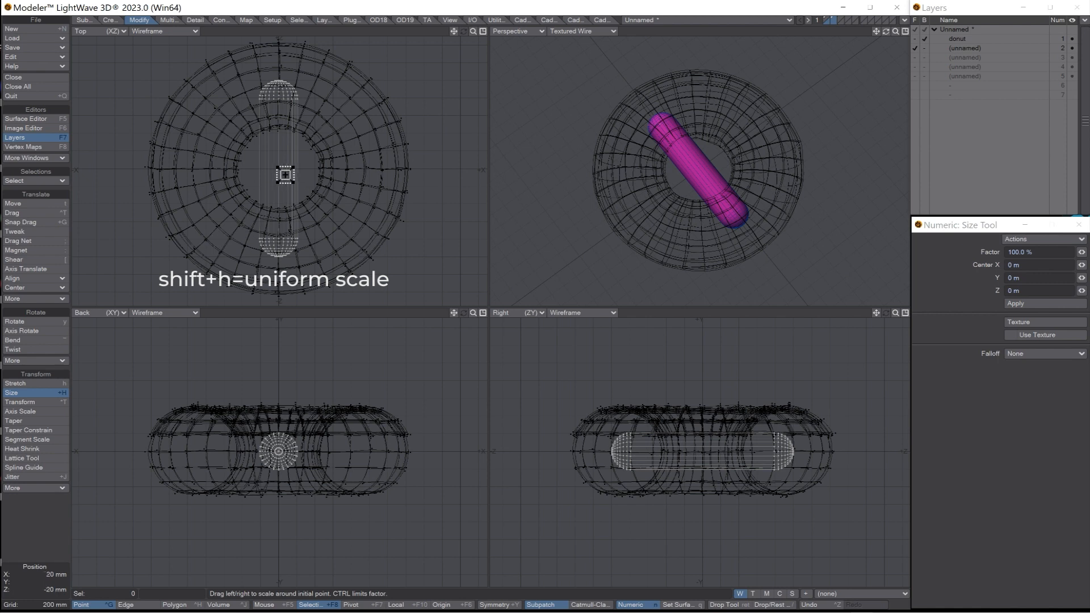
drag(284, 175, 235, 173)
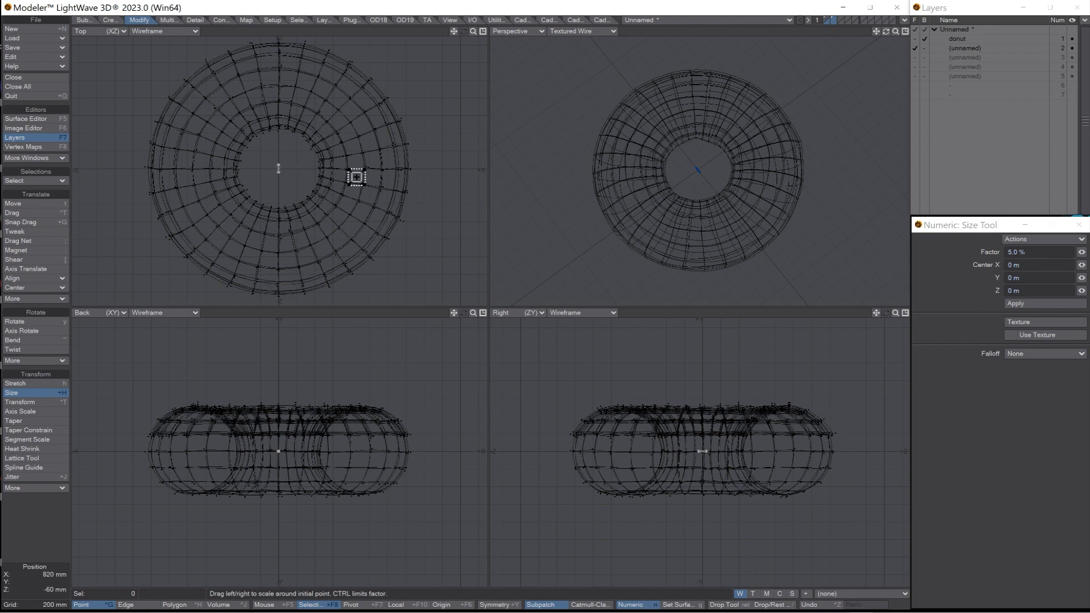
key(a)
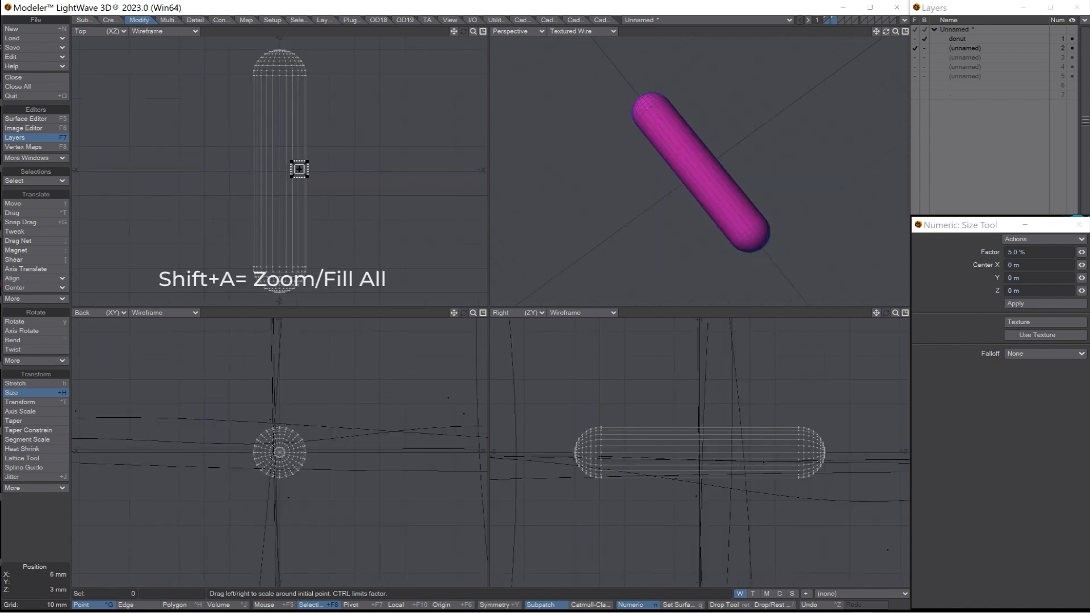
Shorten the capsule along its length in the Top view by stretching it to a vertical factor of 82%.
key(h)
ctrl+alt+drag(329, 180, 117, 209)
key(shift+a)
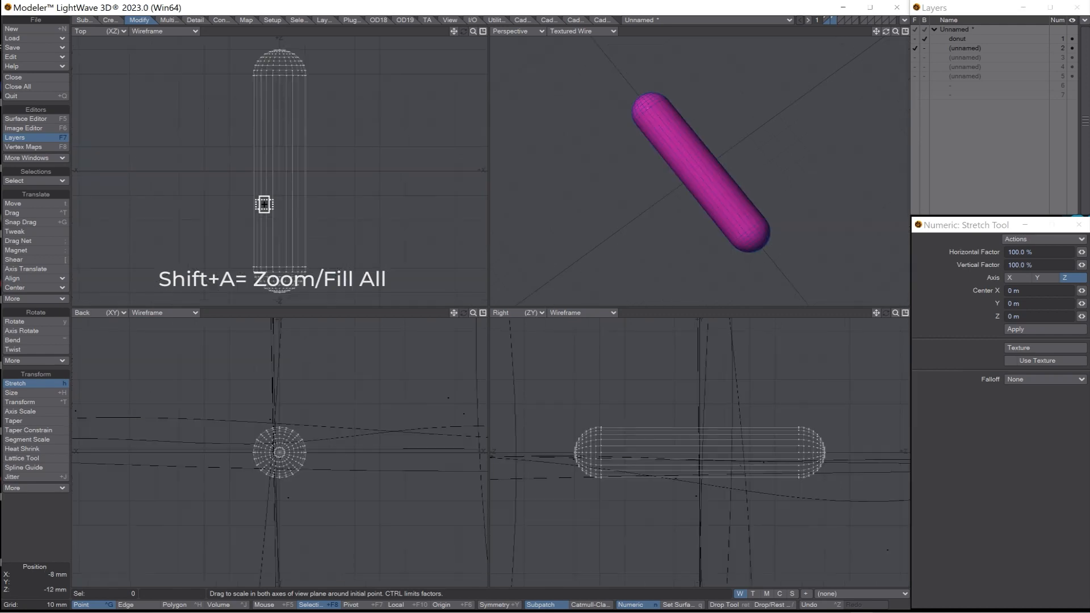
ctrl+alt+drag(340, 191, 26, 225)
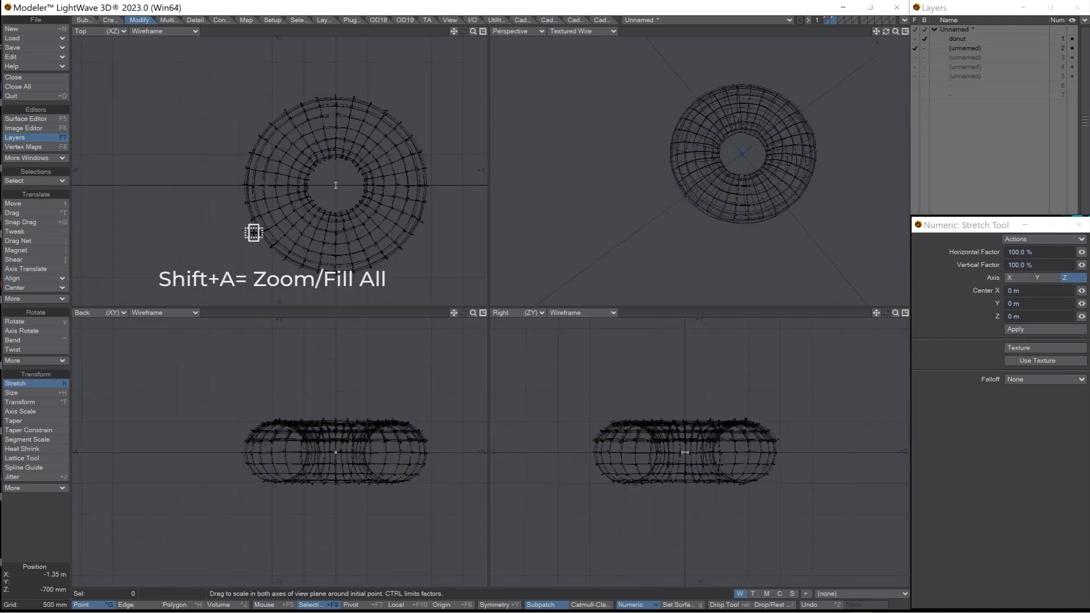
key(shift+a)
ctrl+alt+drag(299, 212, 326, 212)
ctrl+alt+drag(305, 203, 392, 200)
key(Return)
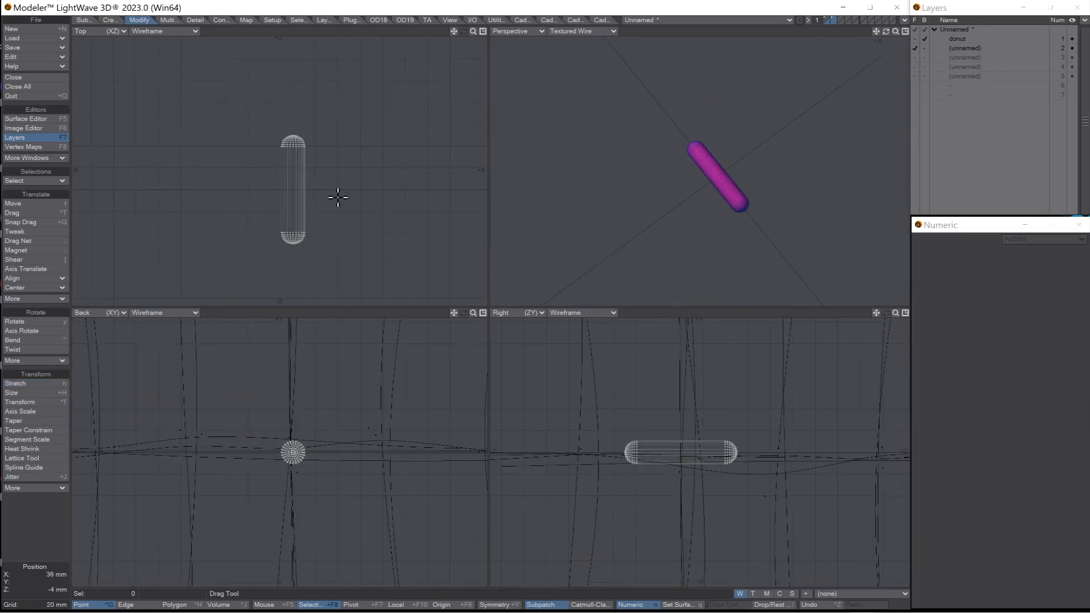
key(h)
drag(296, 194, 295, 217)
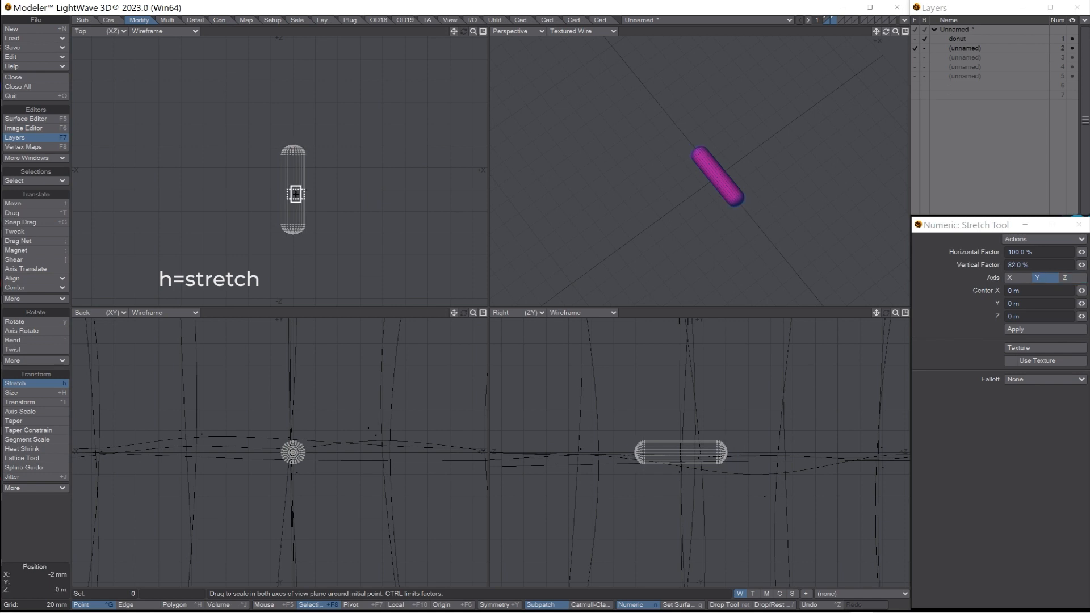
Assign the capsule a new surface named sprinkle with a white color (255, 255, 255).
alt+drag(704, 174, 653, 134)
text(q)
text(sprinkle)
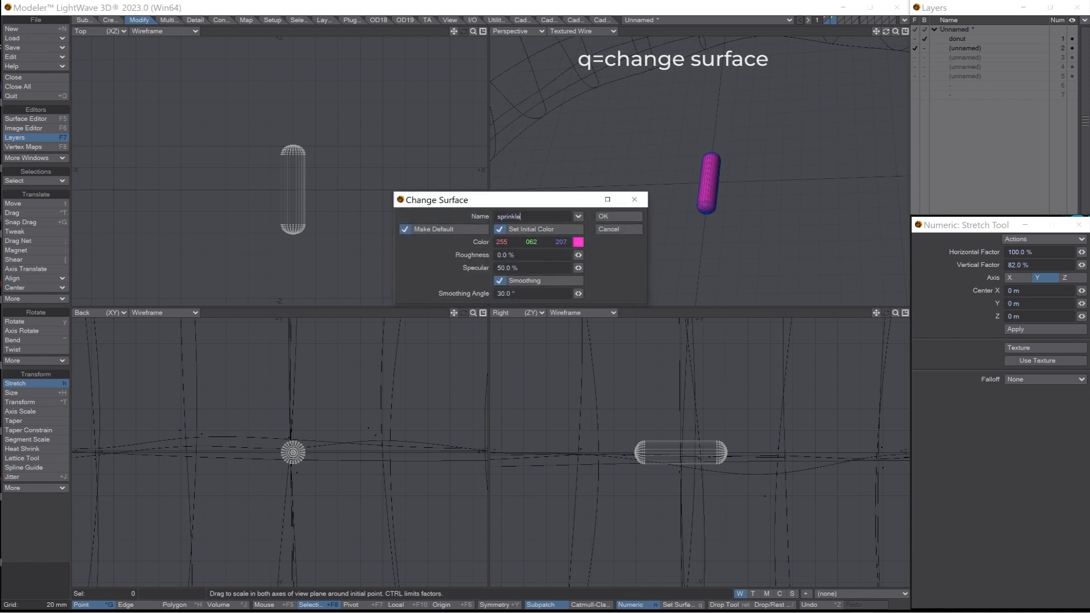
click(579, 242)
click(343, 319)
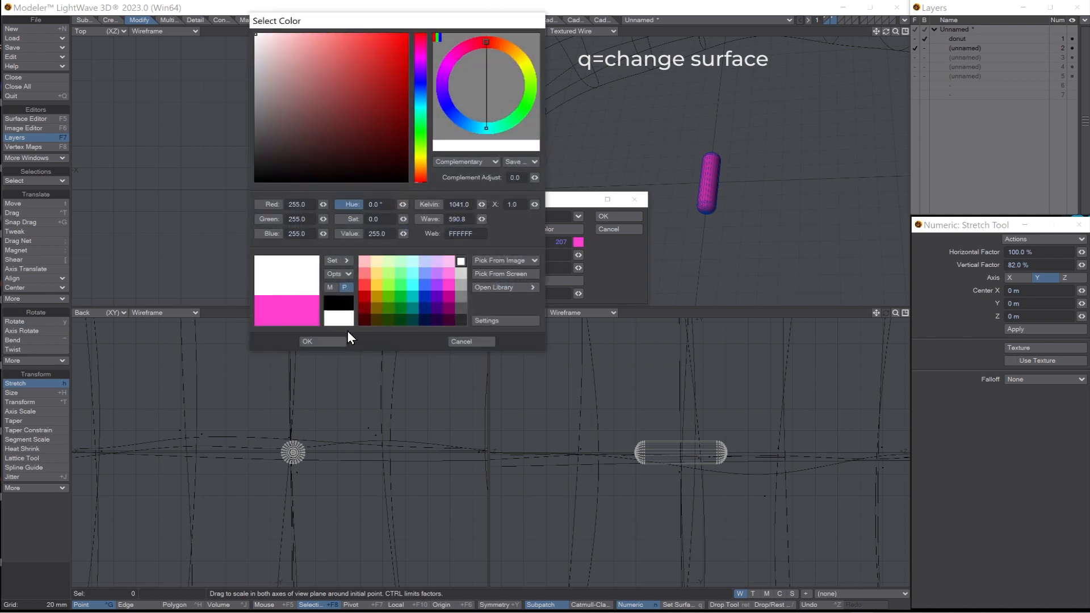
click(336, 340)
click(625, 217)
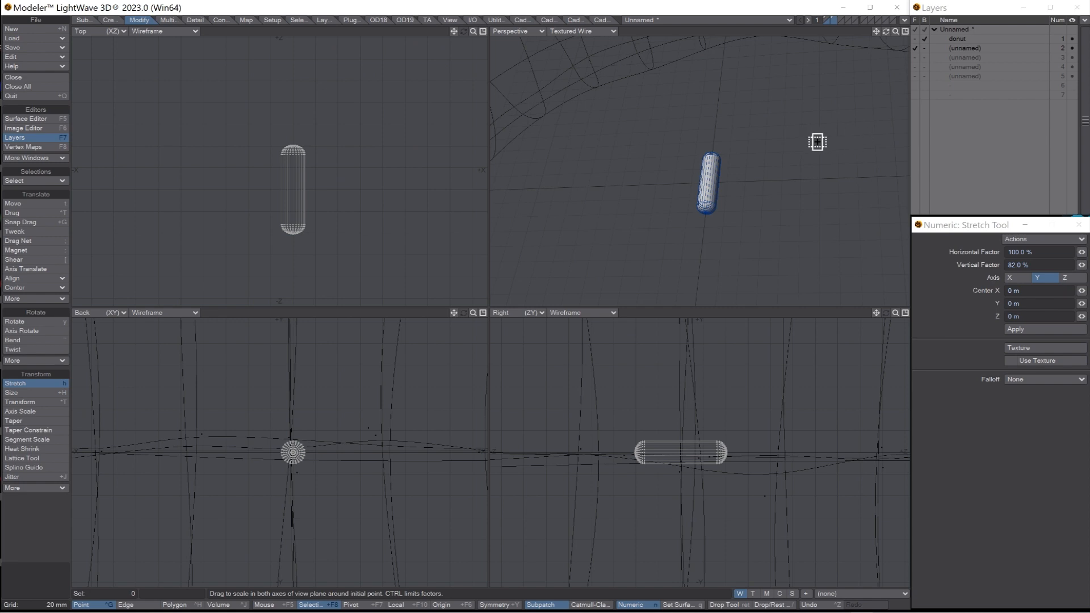
Rename layer 2 as sprinkle and bring the donut layer into the foreground together with it.
double_click(960, 49)
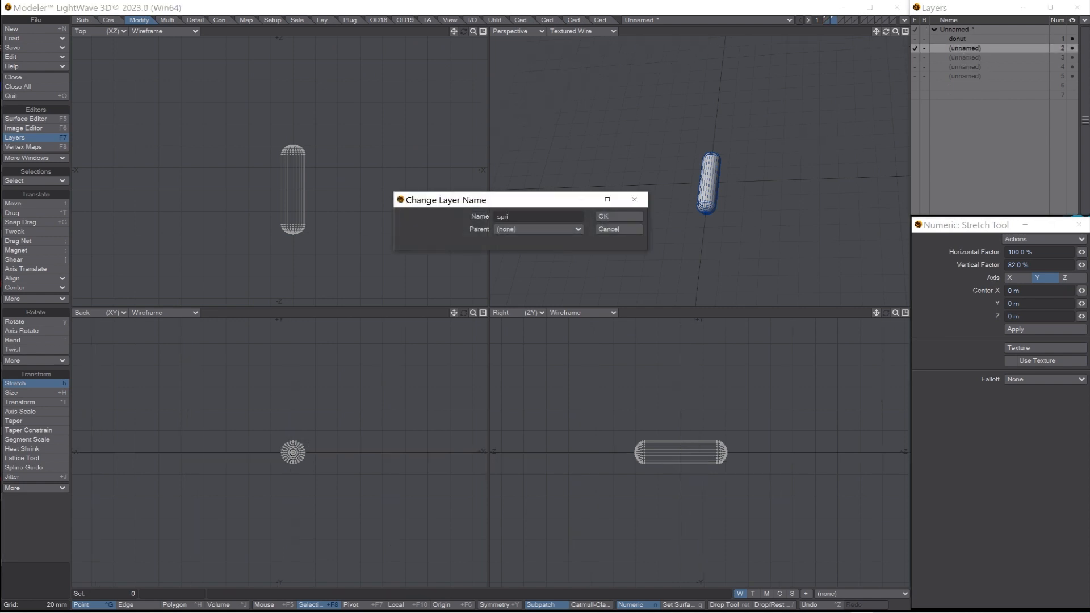
key(Return)
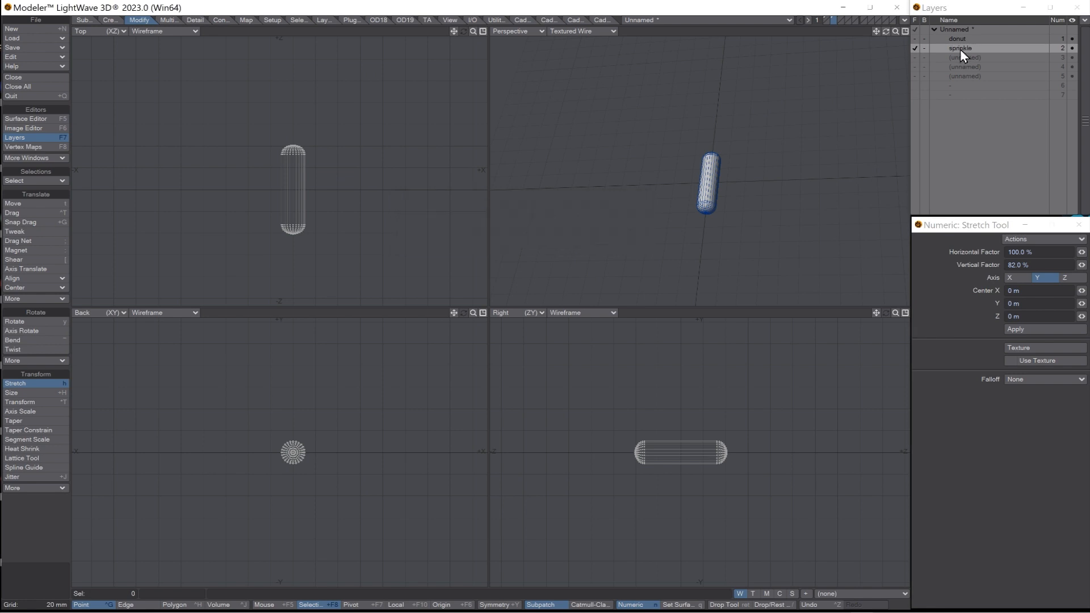
shift+click(959, 40)
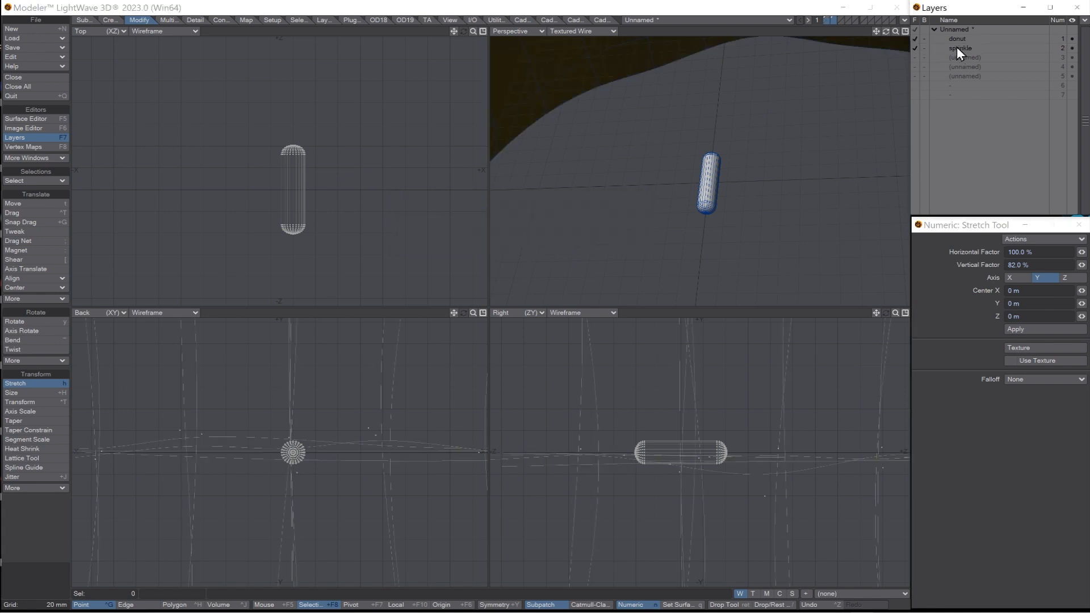
Fit the donut and sprinkle in view and save the object as Donutfin2 in the Objects folder.
key(a)
ctrl+alt+drag(744, 124, 665, 191)
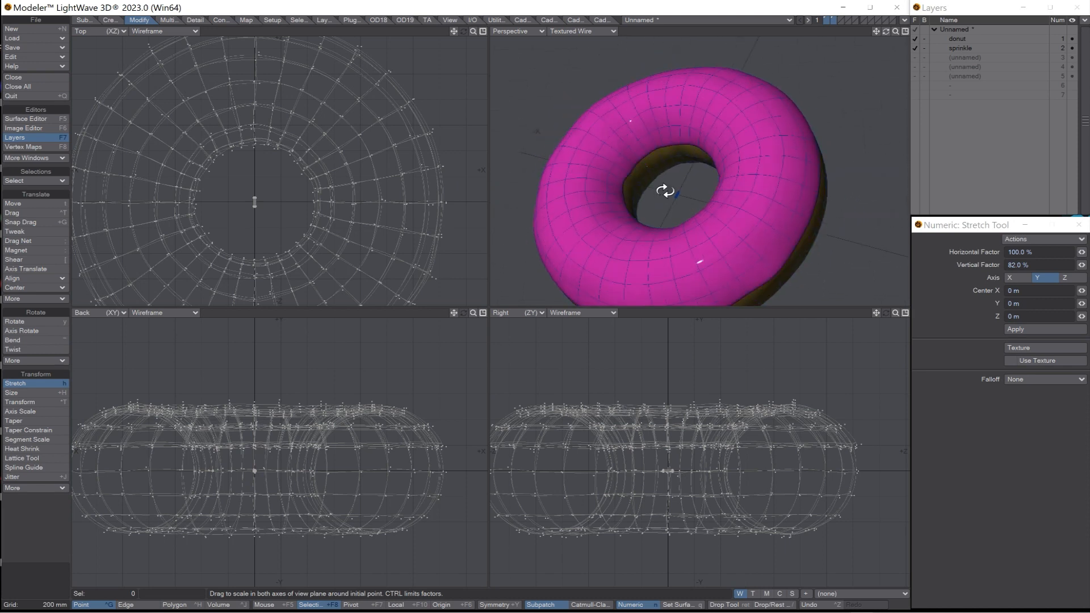
click(34, 47)
click(33, 61)
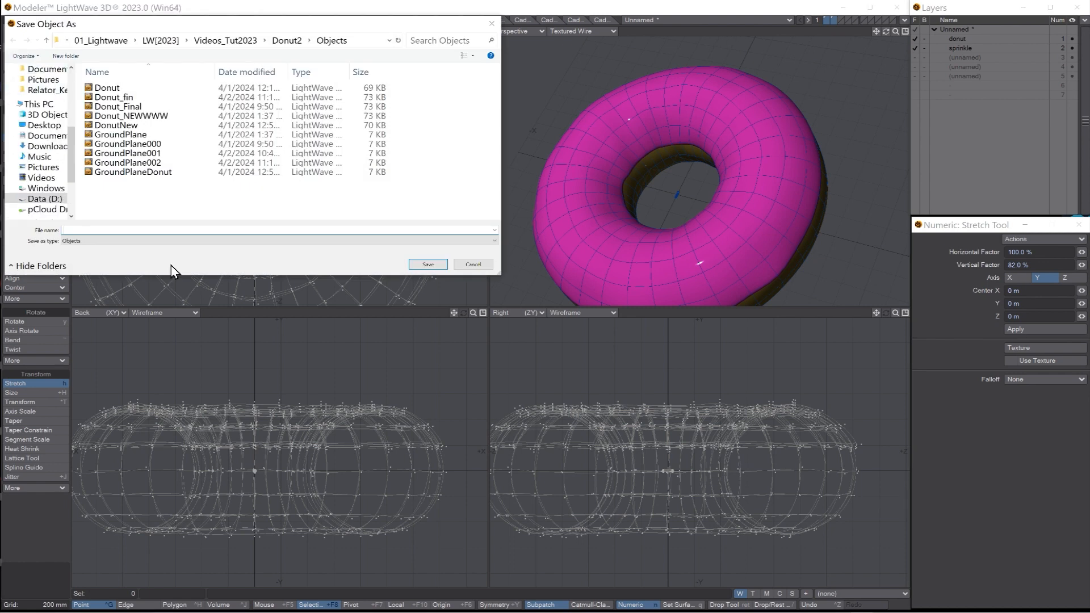
text(Donut)
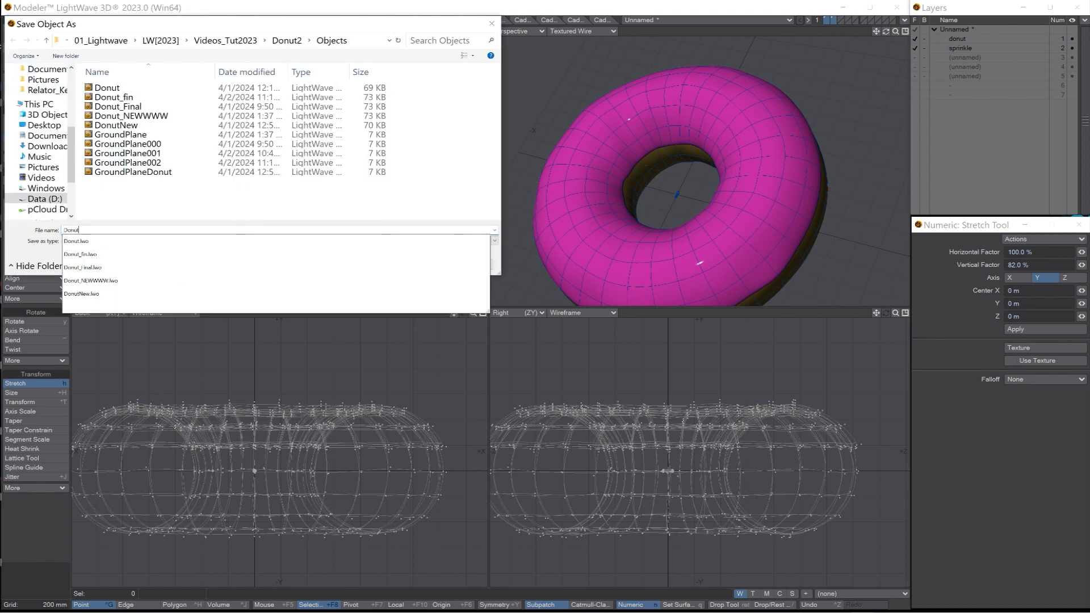
text(fin2)
key(Return)
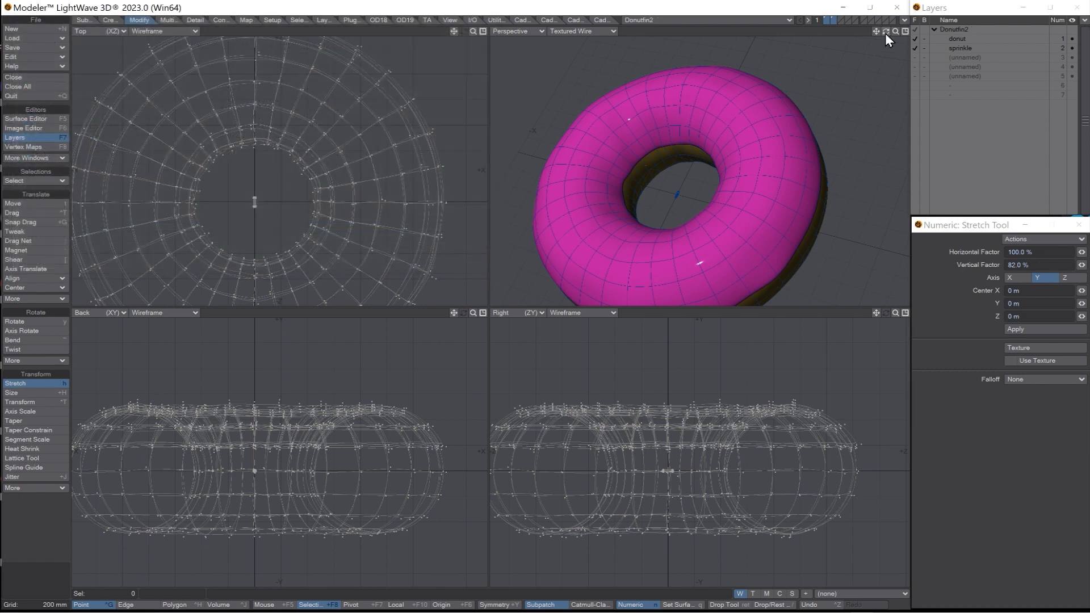
Send the saved donut object from Modeler to LightWave Layout.
drag(886, 31, 887, 35)
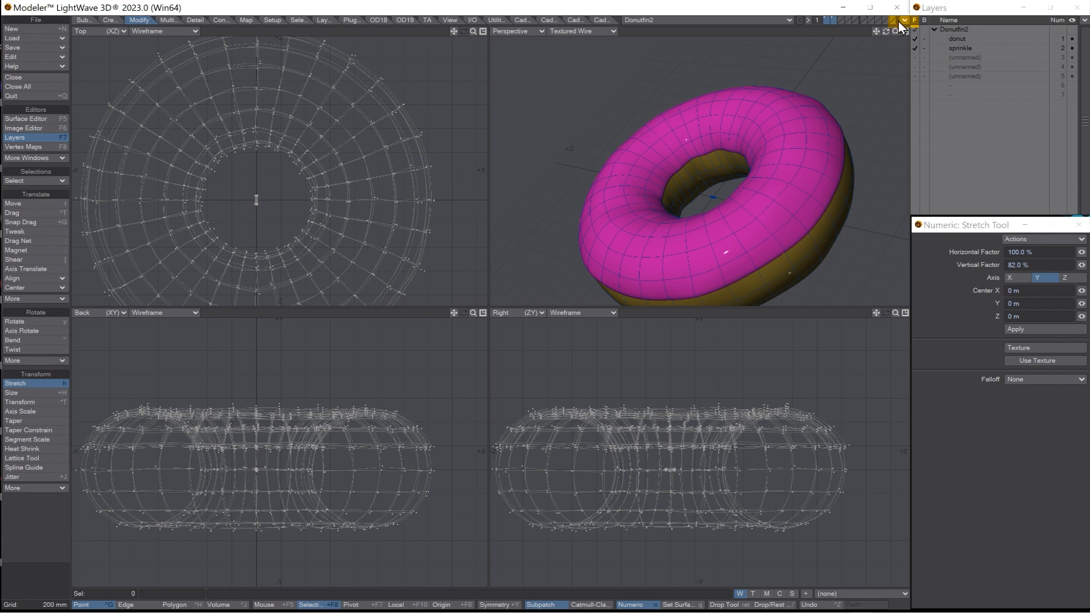
click(903, 20)
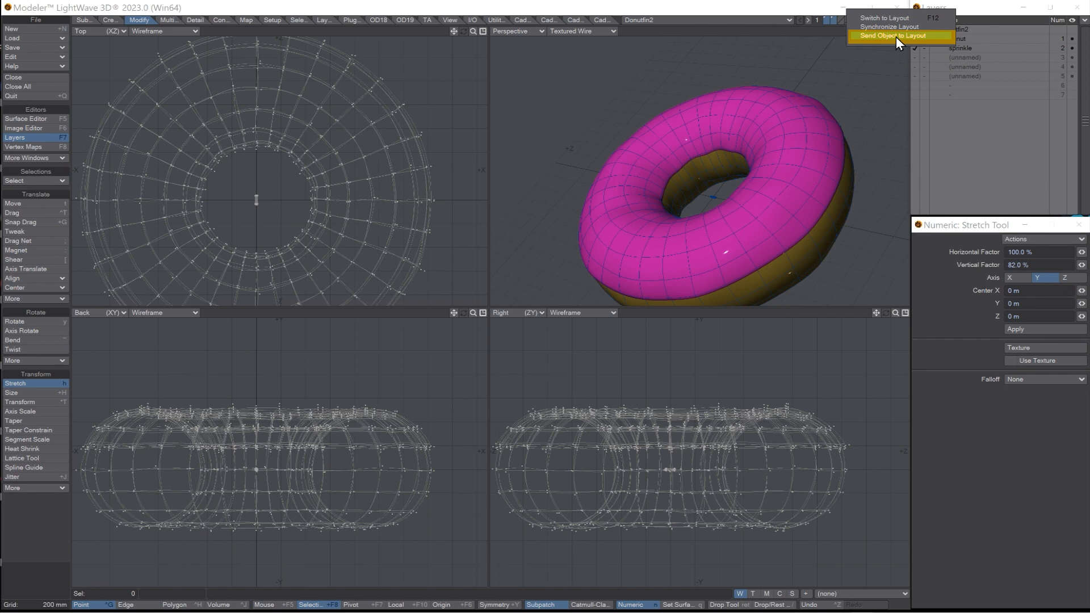
click(896, 36)
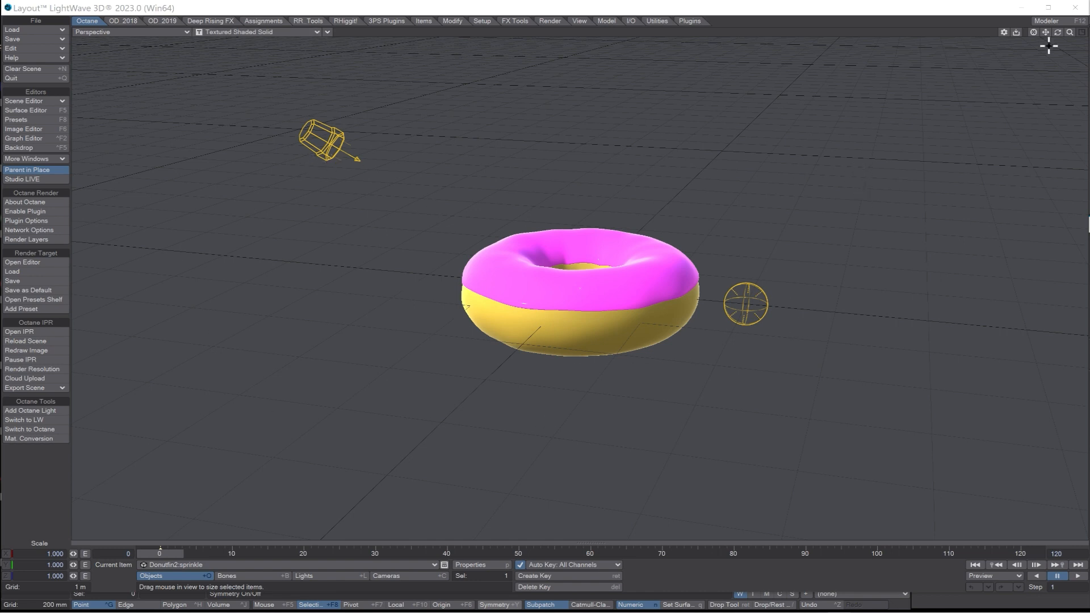
Cycle the viewport layouts to one large Perspective view beside two smaller stacked Top and Right views.
drag(1070, 32, 1042, 32)
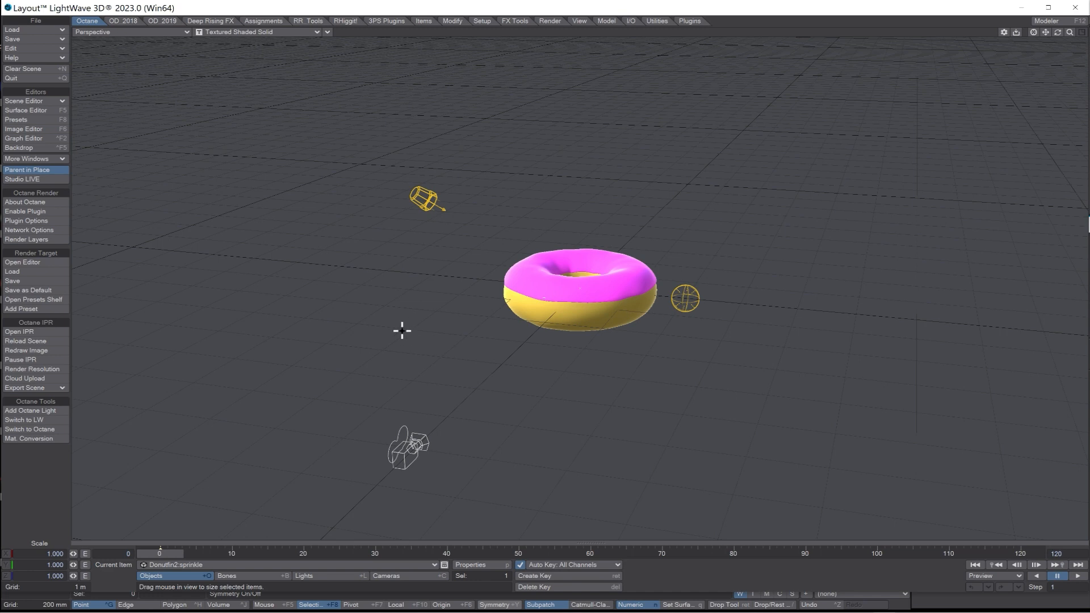
key(F3)
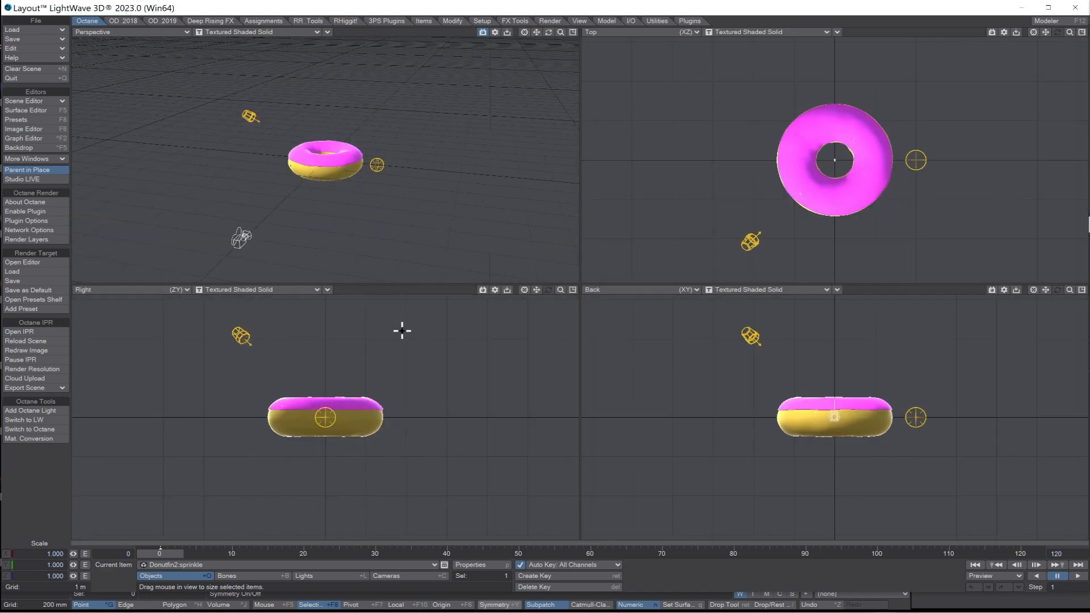
key(F3)
key(F3)
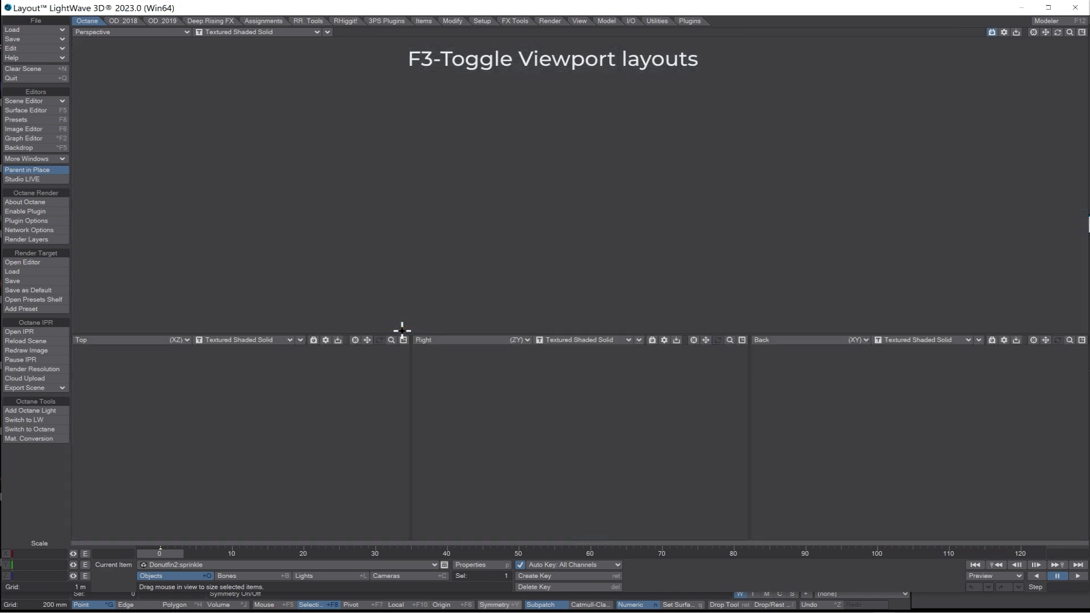
key(F3)
key(F3)
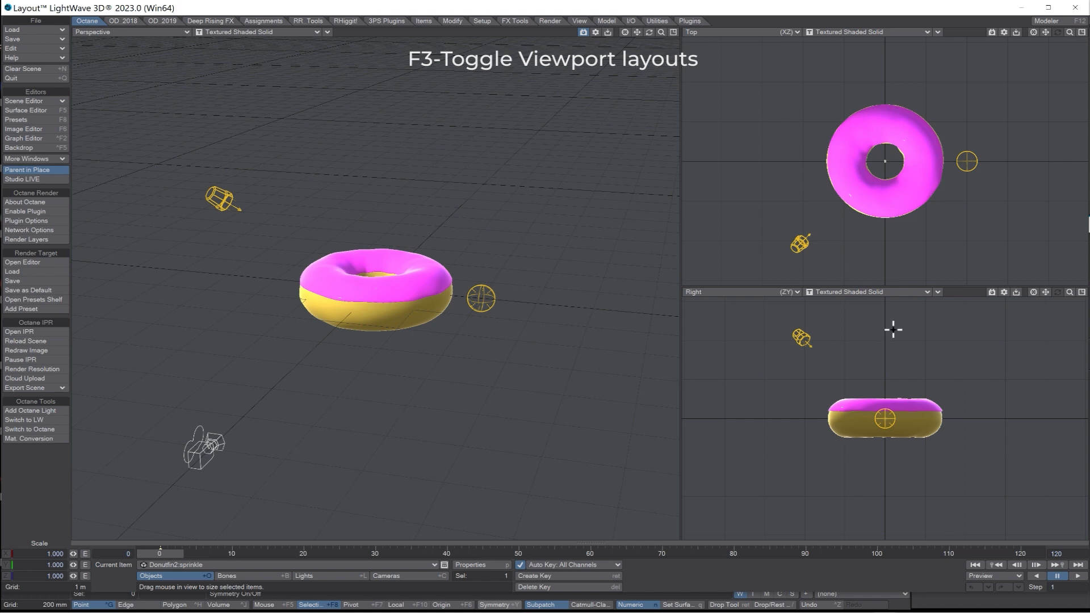
Change the Top viewport to a Perspective view and display the Right viewport as Front Face Wireframe.
click(738, 32)
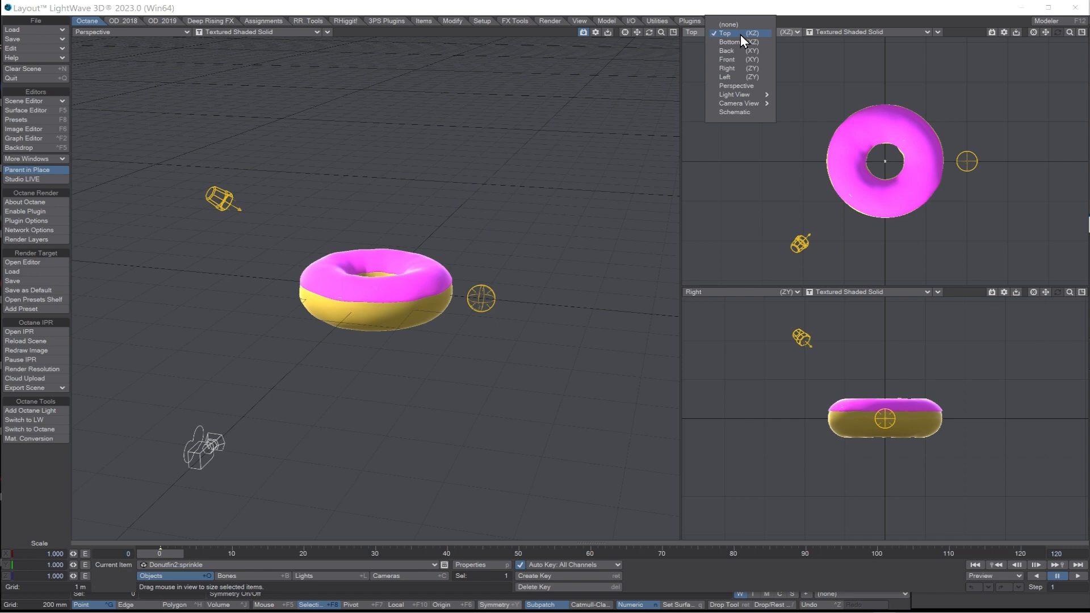
click(744, 86)
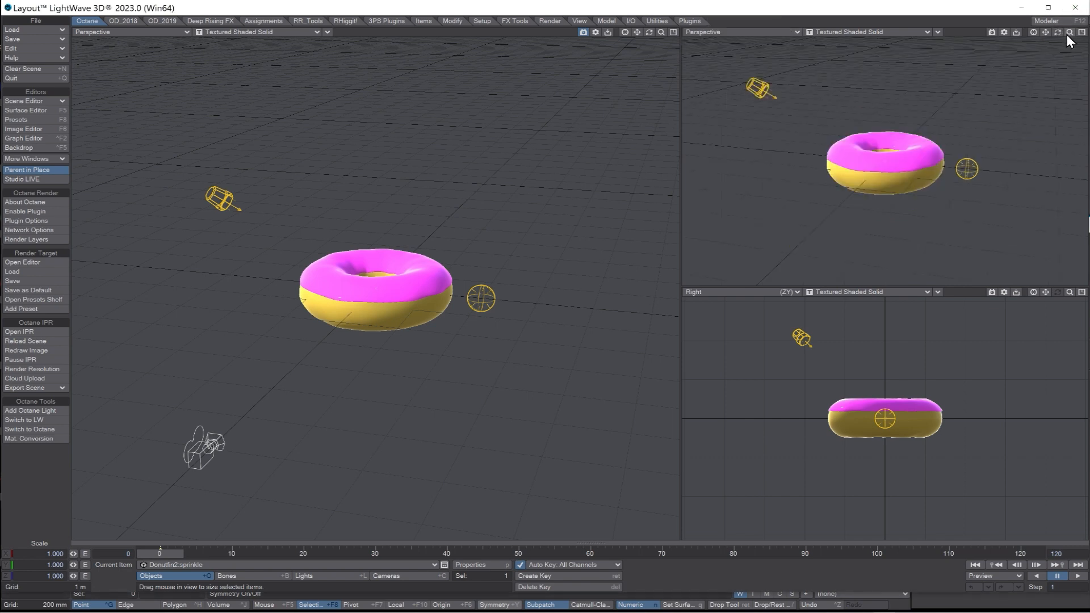
mouse_move(1068, 35)
mouse_down()
mouse_move(1082, 36)
mouse_move(1059, 32)
mouse_up()
click(830, 291)
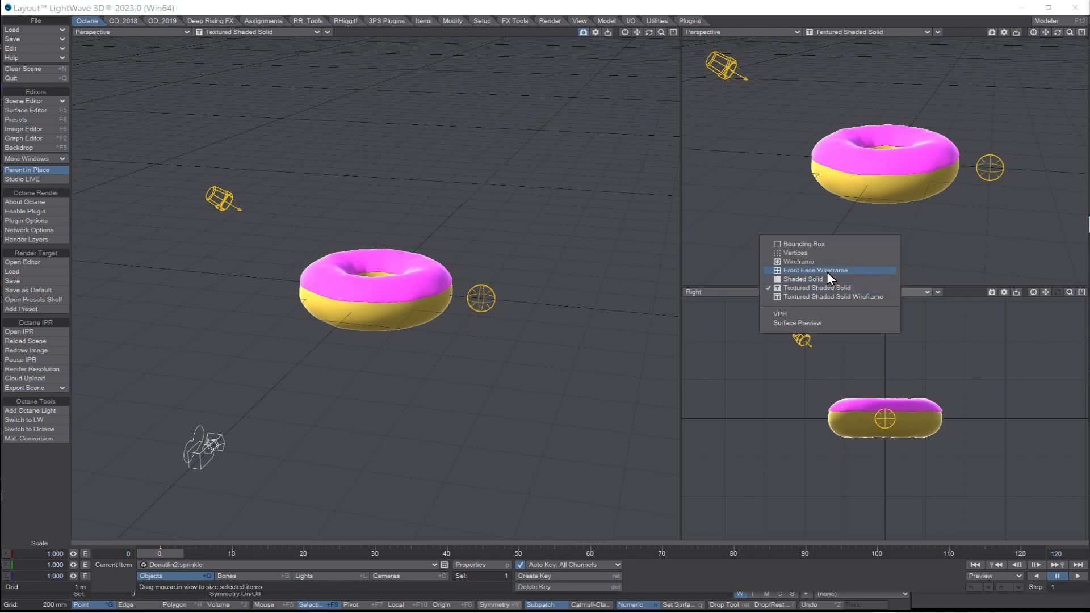
click(827, 272)
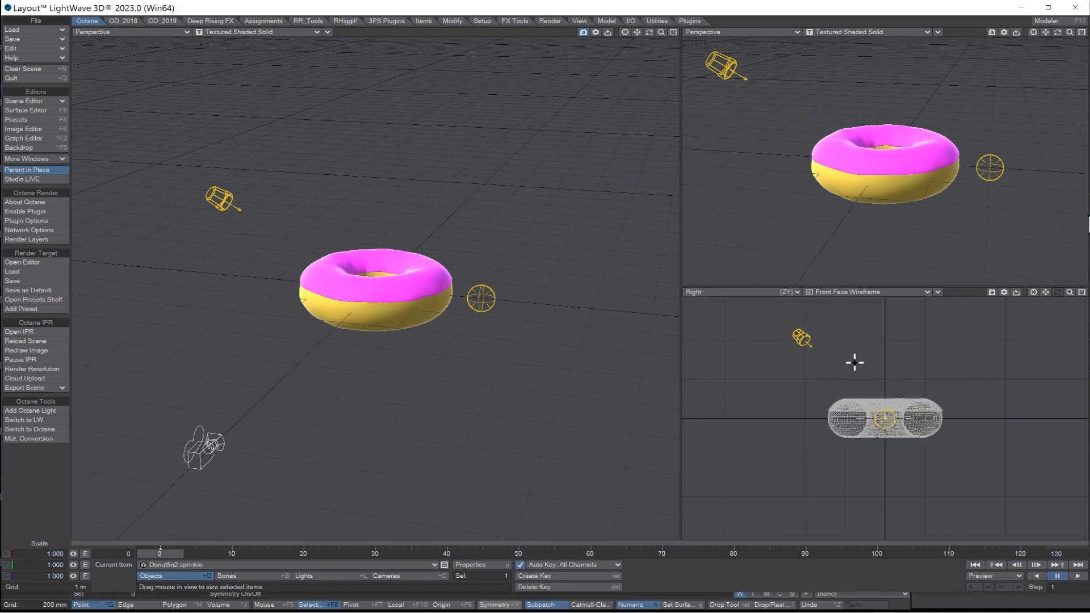
click(831, 292)
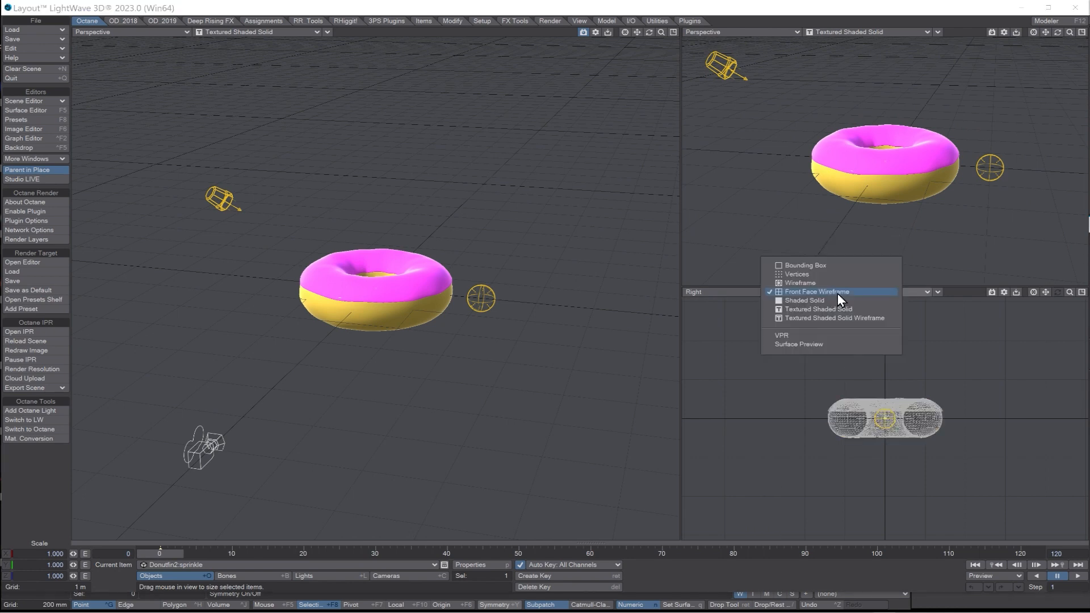
click(819, 292)
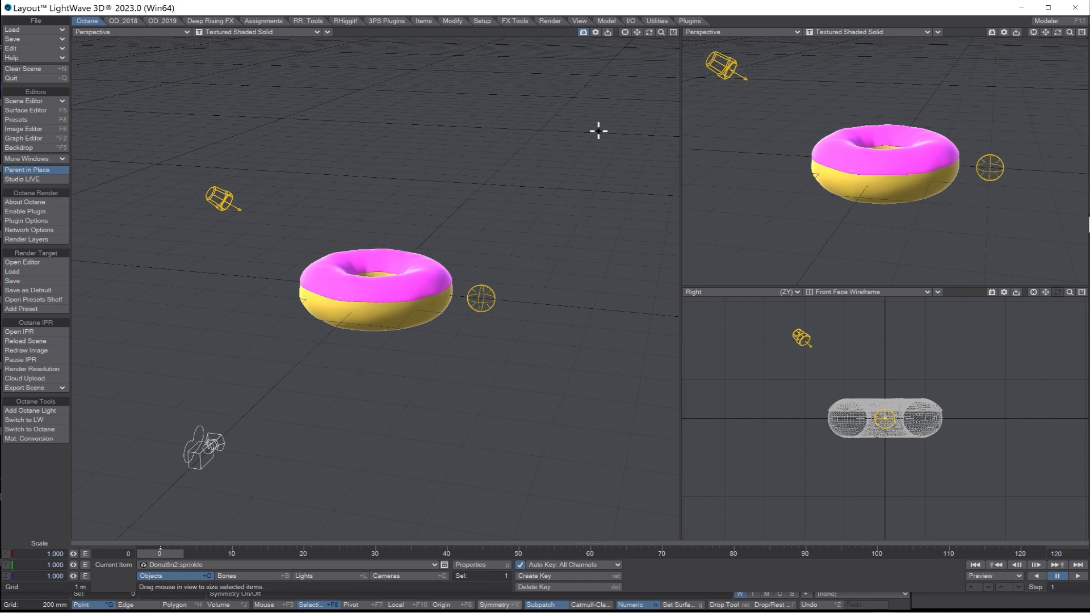
Look through the scene camera in the large viewport and return that viewport to Perspective.
click(156, 33)
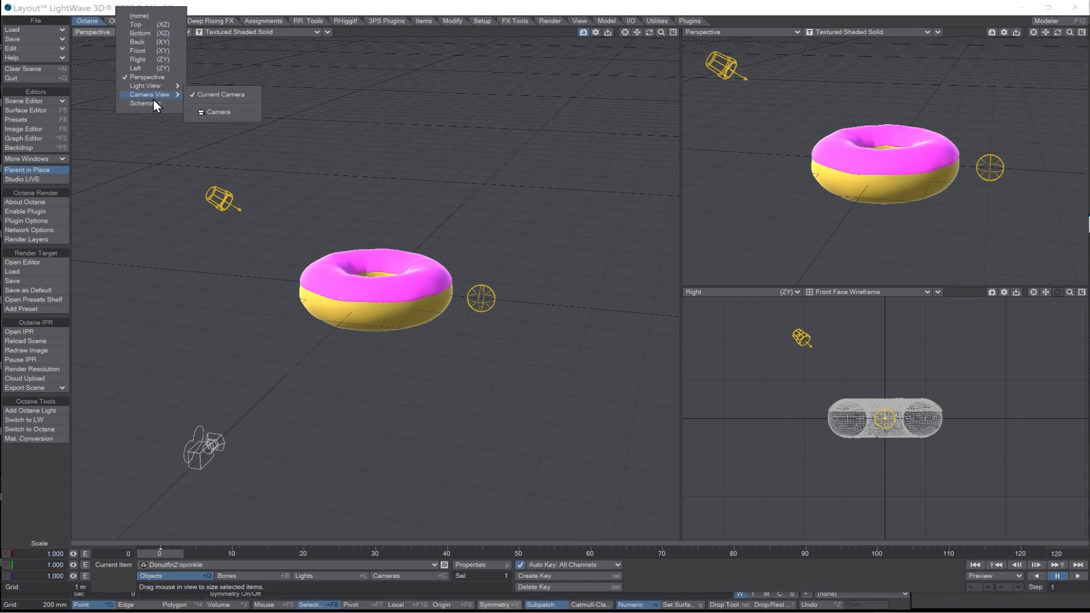
click(209, 112)
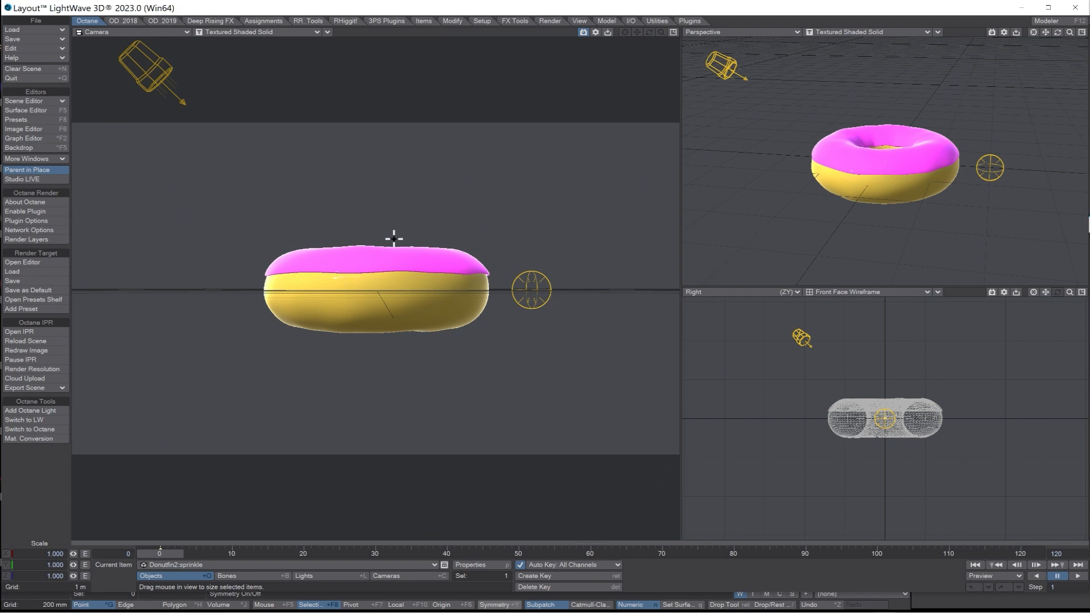
click(109, 34)
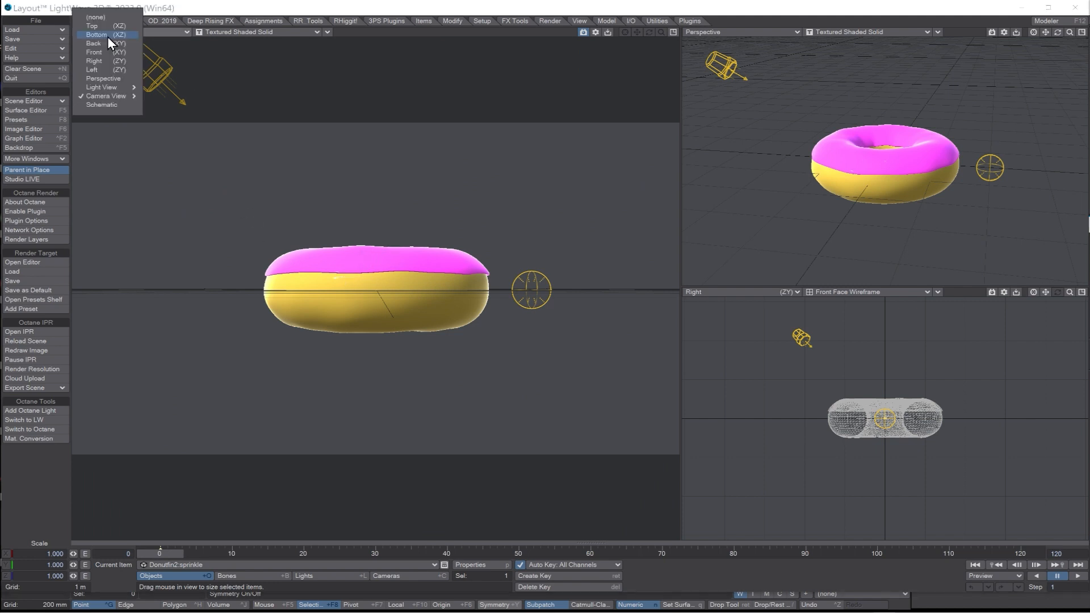
click(121, 79)
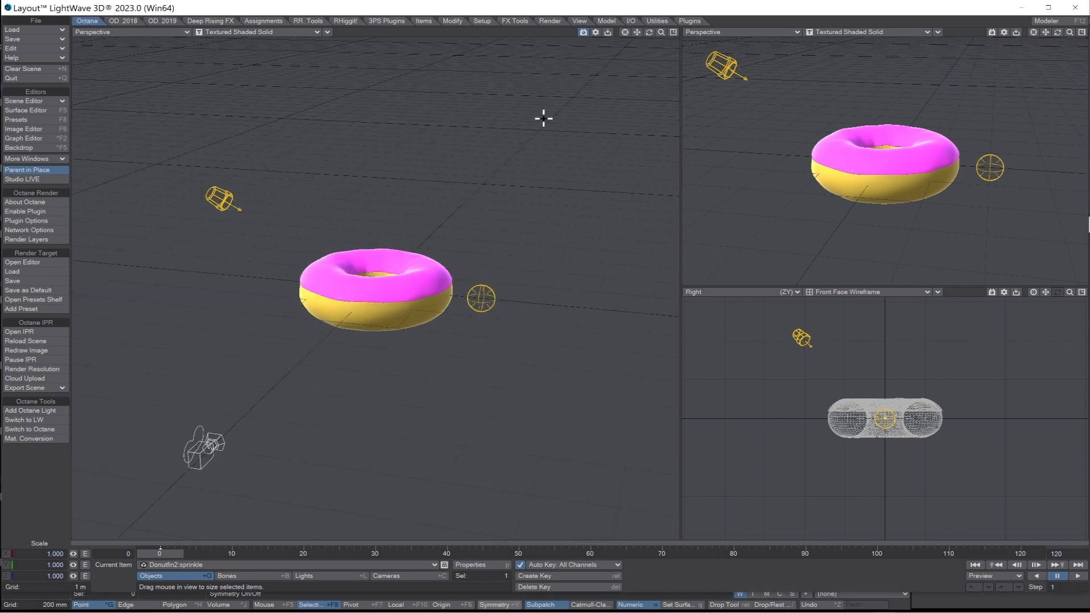
Frame the donut closely from above in the smaller Perspective viewport and match the selected camera to that viewport's perspective.
mouse_move(1070, 33)
mouse_down()
mouse_move(1086, 33)
mouse_move(1063, 26)
mouse_move(1056, 38)
mouse_move(1083, 52)
mouse_move(1053, 35)
mouse_move(1073, 33)
mouse_move(1058, 34)
mouse_move(1062, 44)
mouse_up()
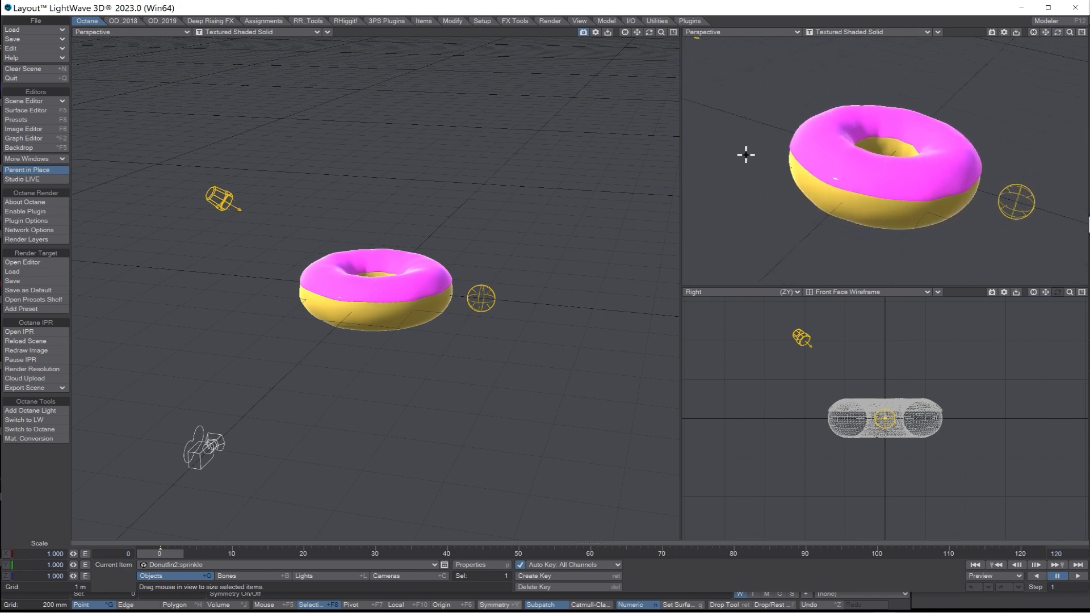
click(384, 574)
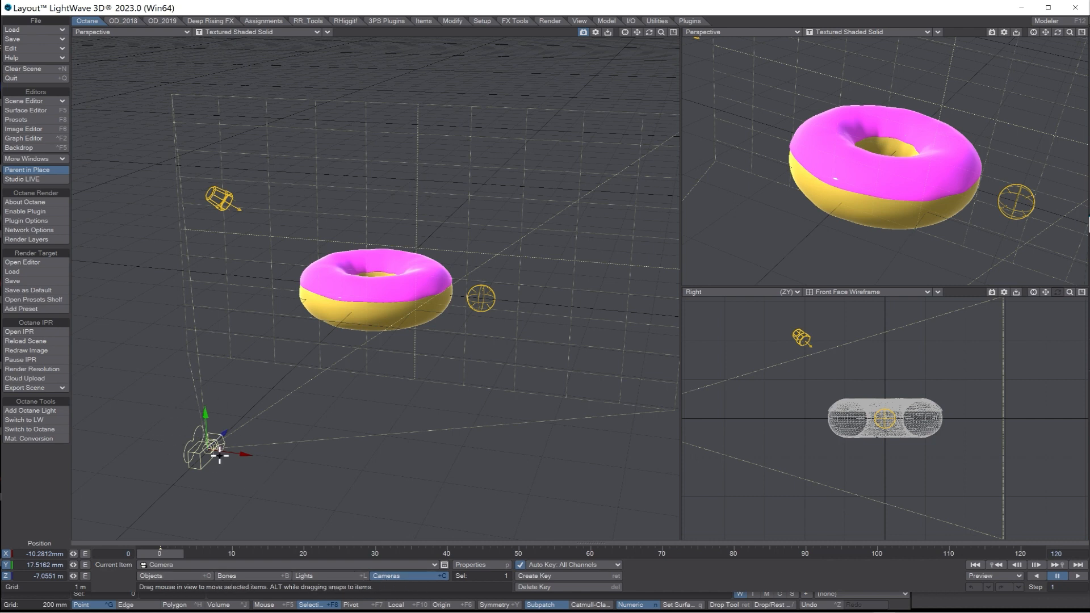
click(480, 297)
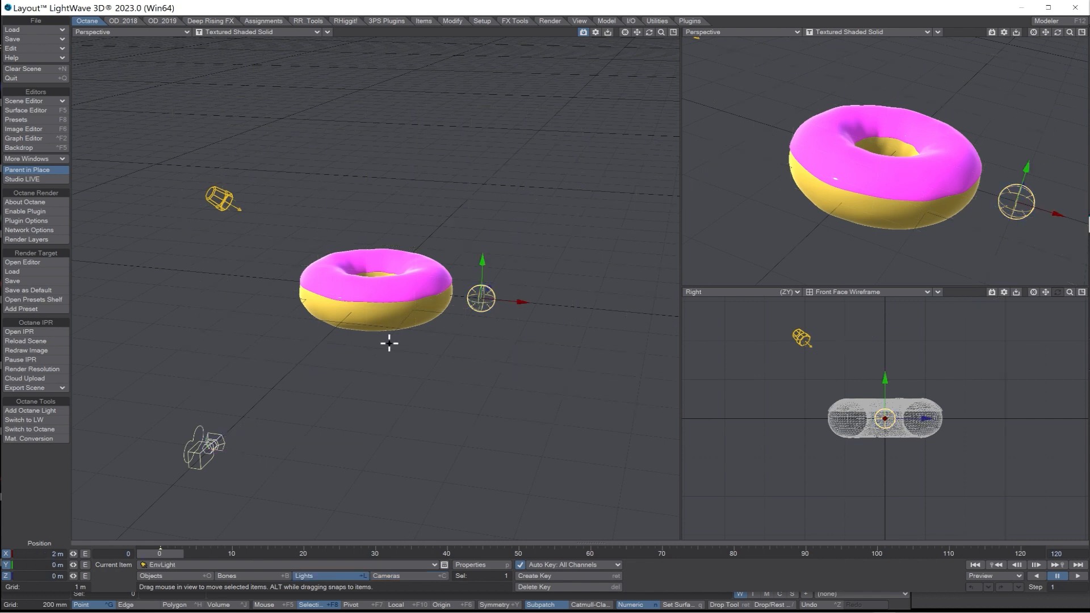
click(215, 444)
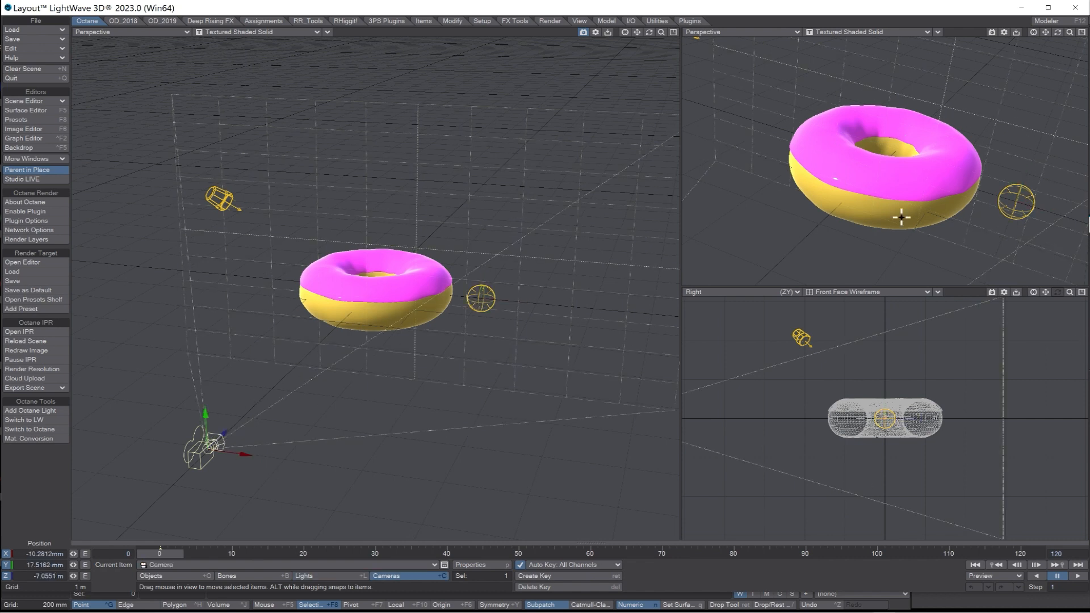
click(939, 33)
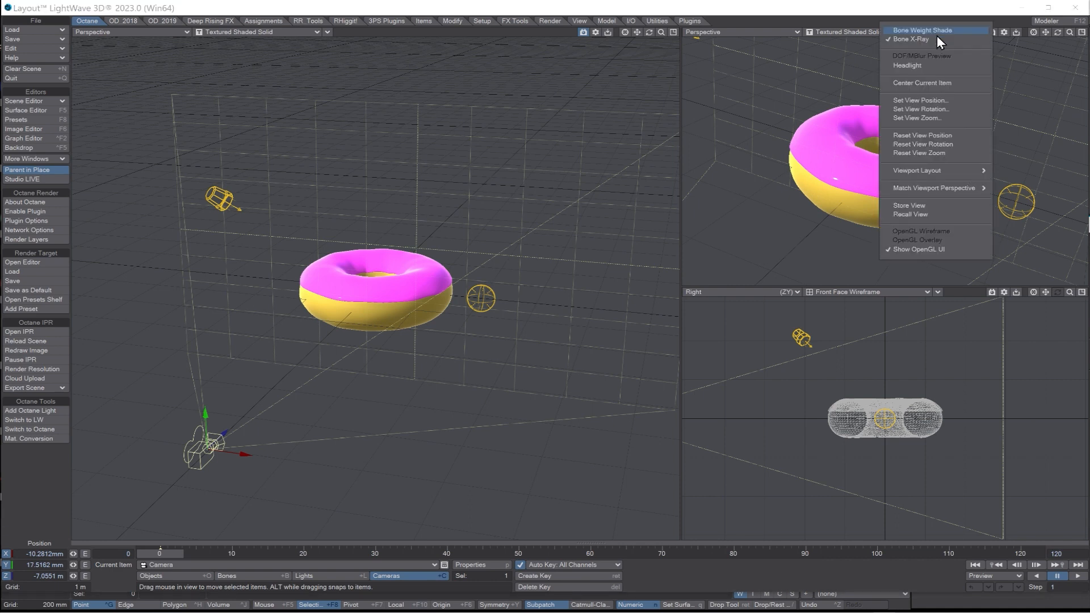
click(934, 19)
click(938, 30)
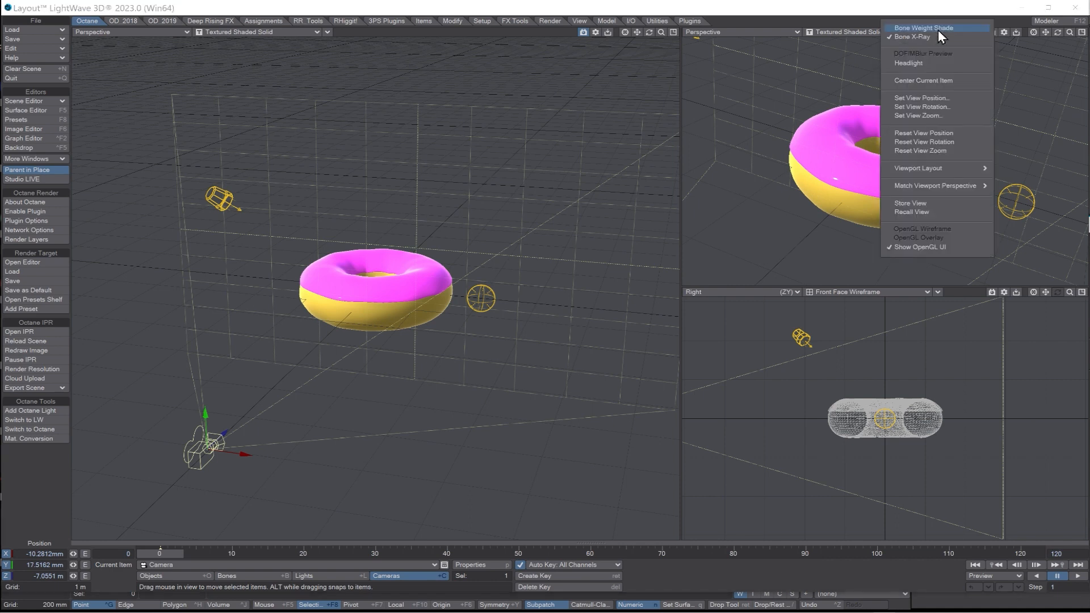
mouse_move(935, 189)
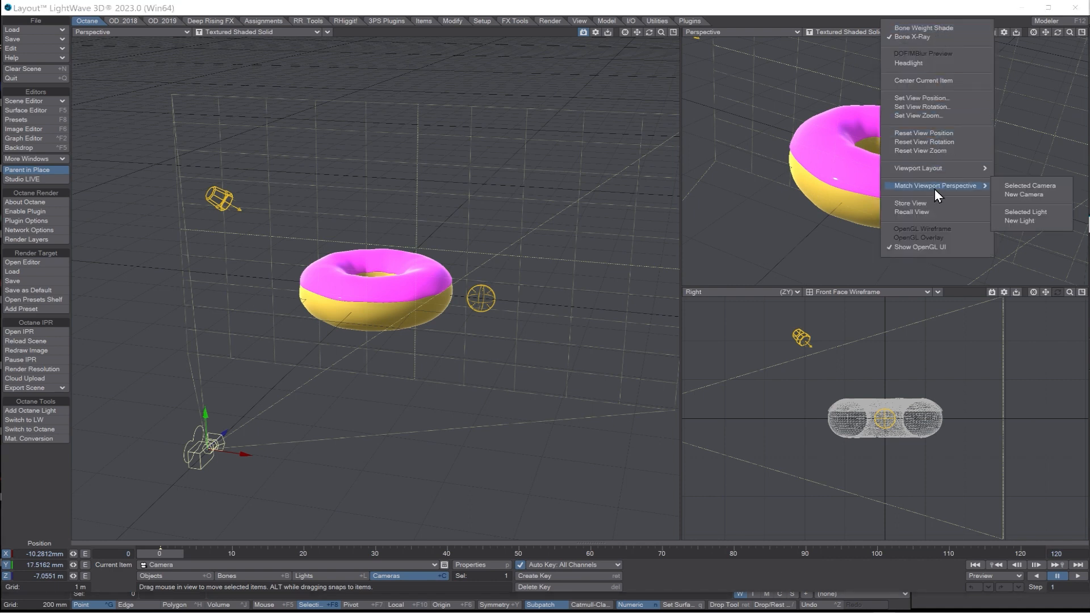
click(1019, 186)
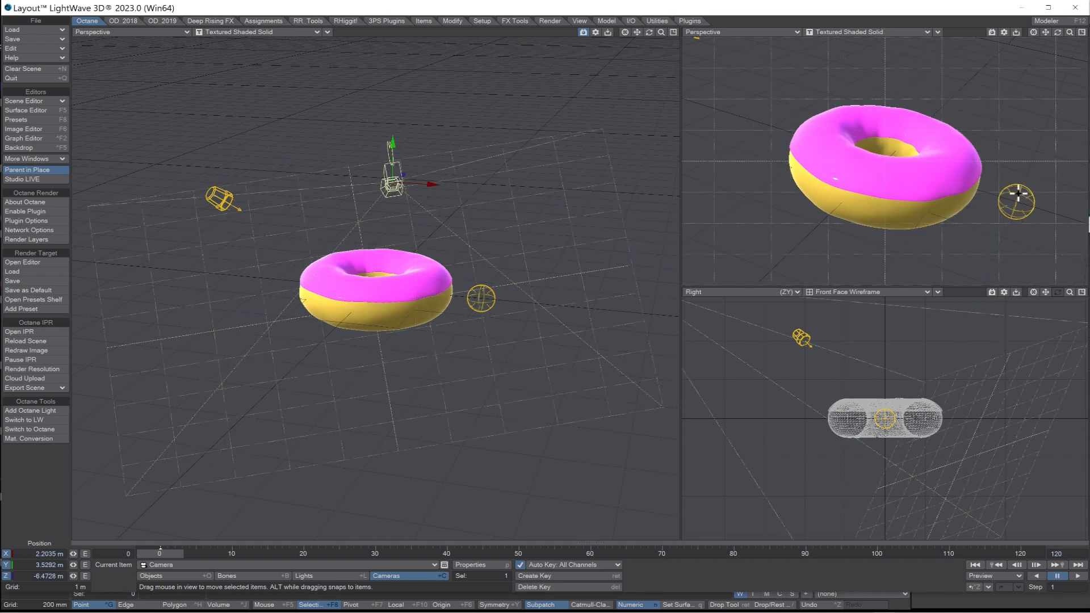
Switch the smaller Perspective viewport to the view through the scene camera.
click(740, 33)
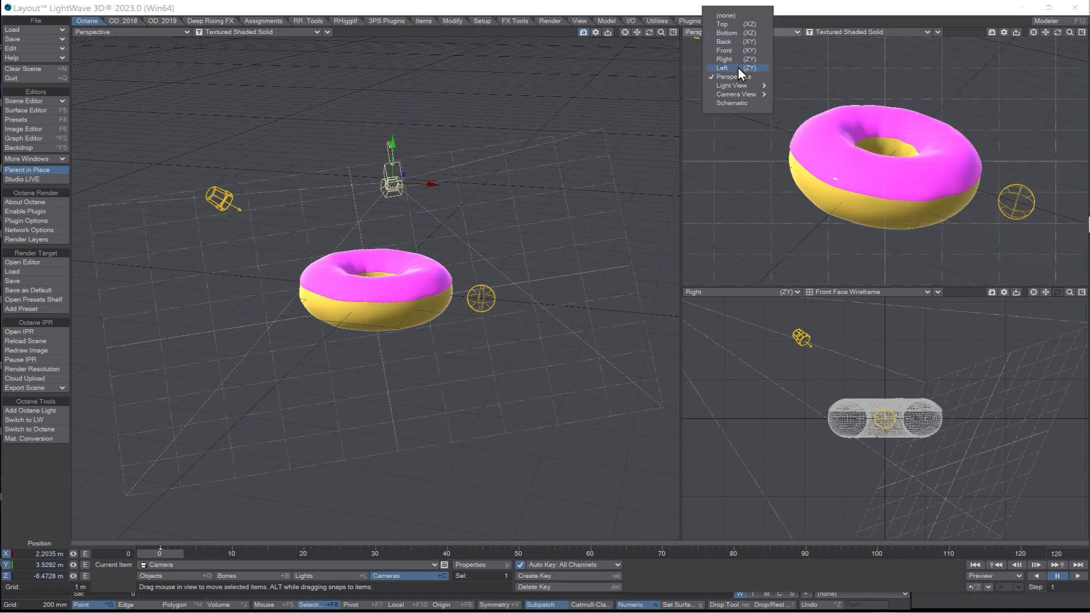
mouse_move(742, 94)
click(809, 104)
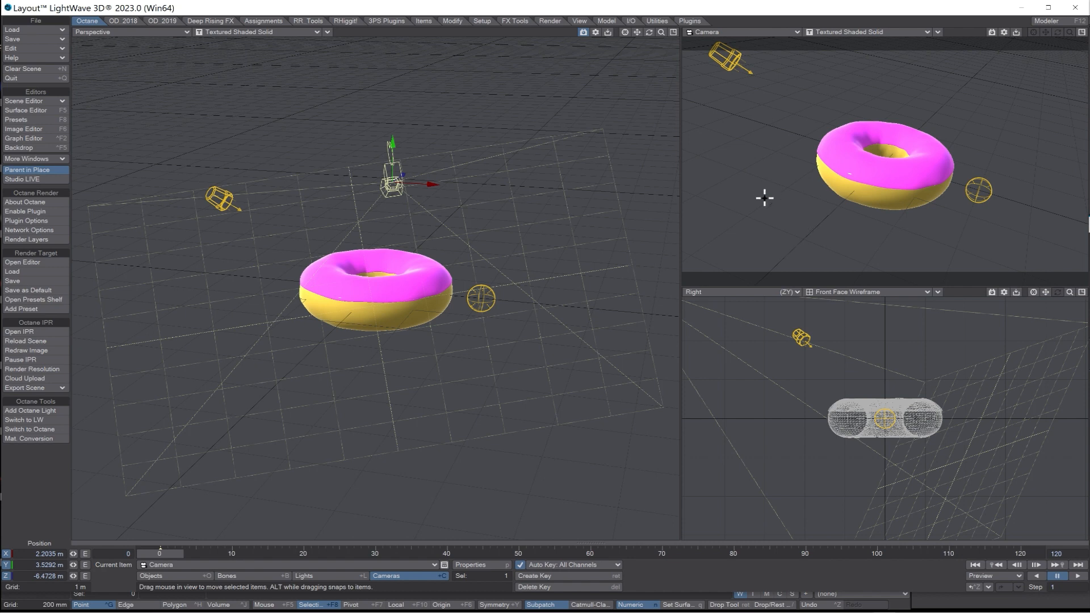
Move the camera closer to the donut, to about X 1.72 m, Y 2.18 m, Z -5.08 m, and tilt its pitch to about 22.7°.
drag(875, 165, 867, 126)
right_drag(866, 126, 866, 162)
drag(819, 271, 791, 229)
key(y)
key(t)
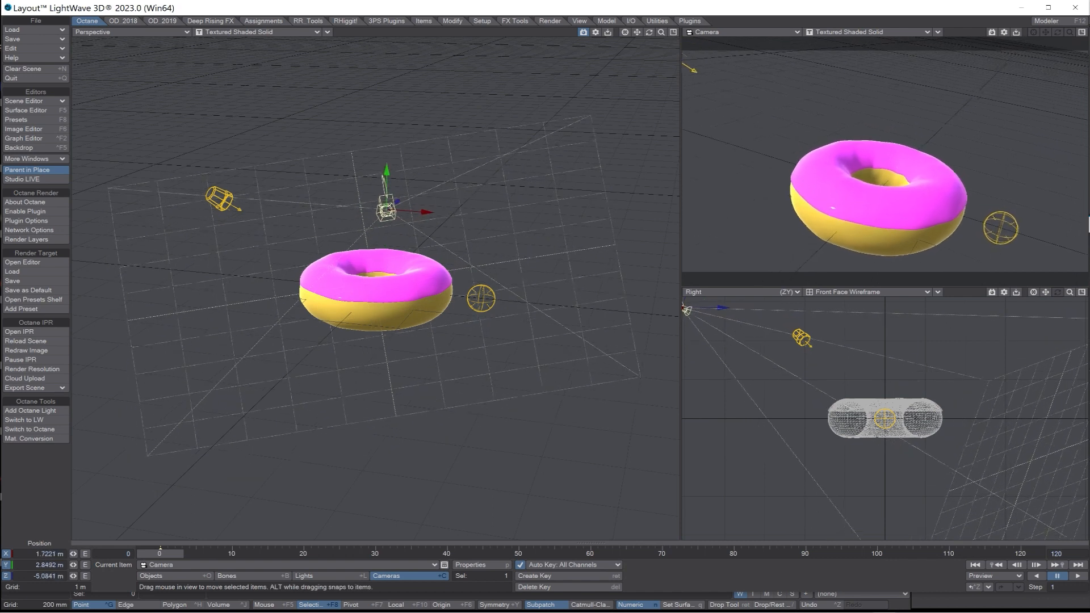
right_drag(791, 229, 791, 235)
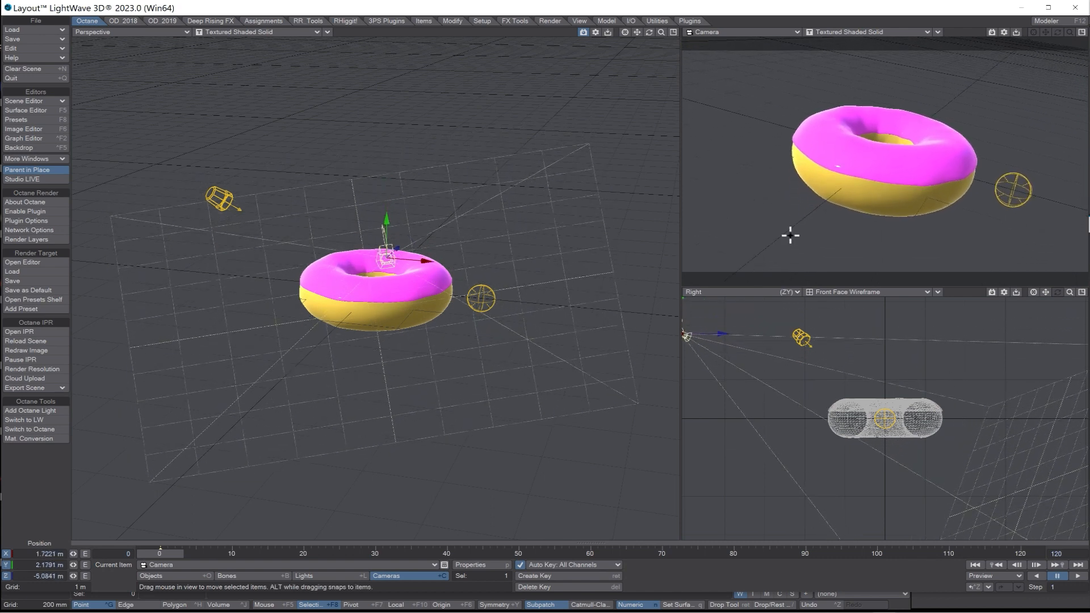
key(y)
drag(790, 235, 791, 232)
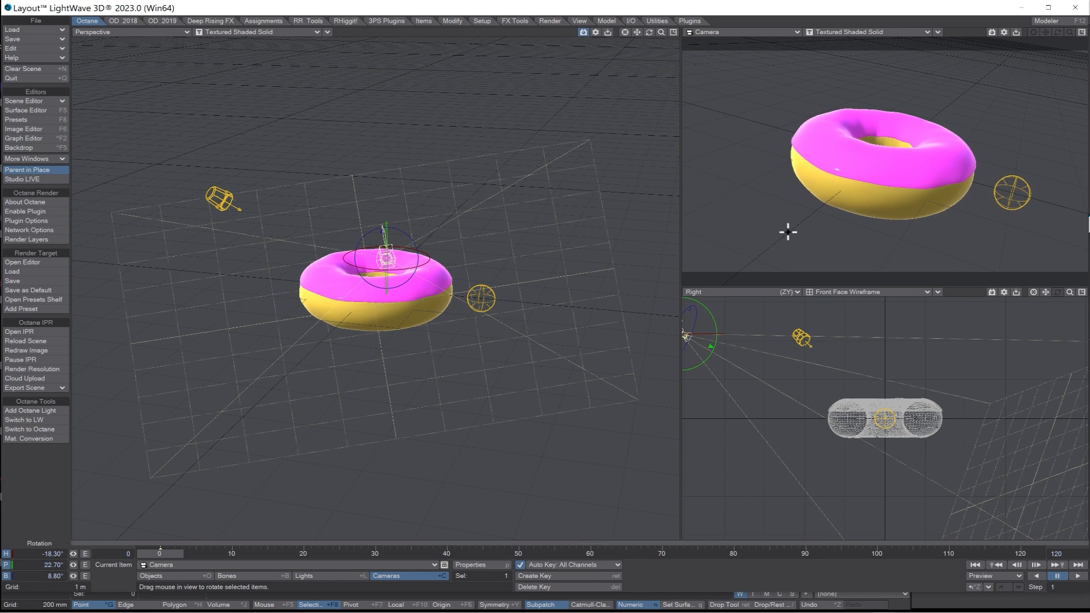
key(t)
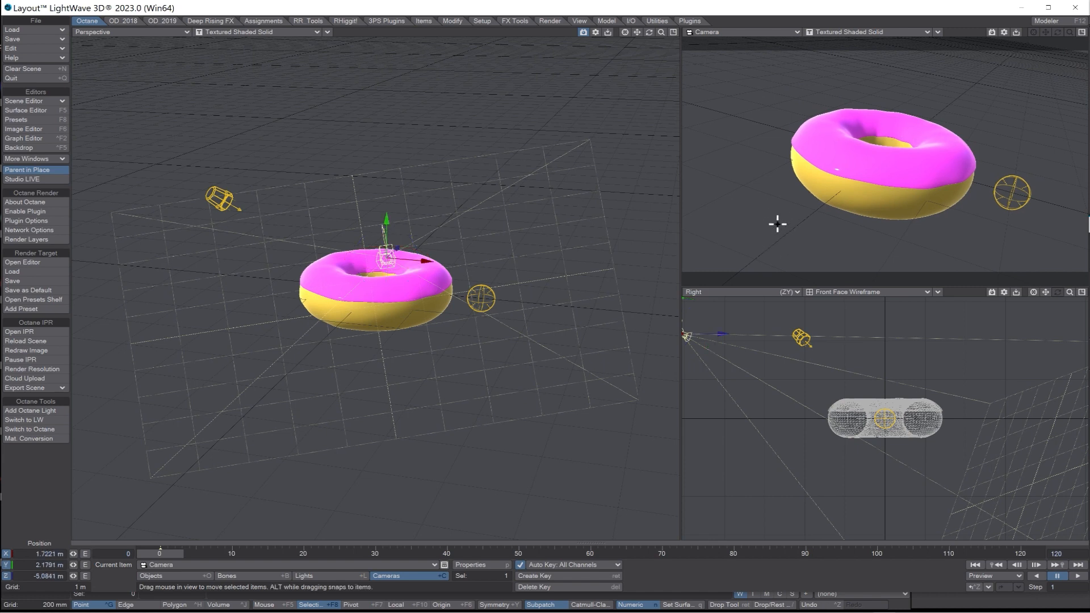
Move the camera closer to the donut, to about X 1.32 m, Y 1.81 m, Z -4.43 m.
drag(813, 233, 795, 208)
right_drag(795, 207, 750, 198)
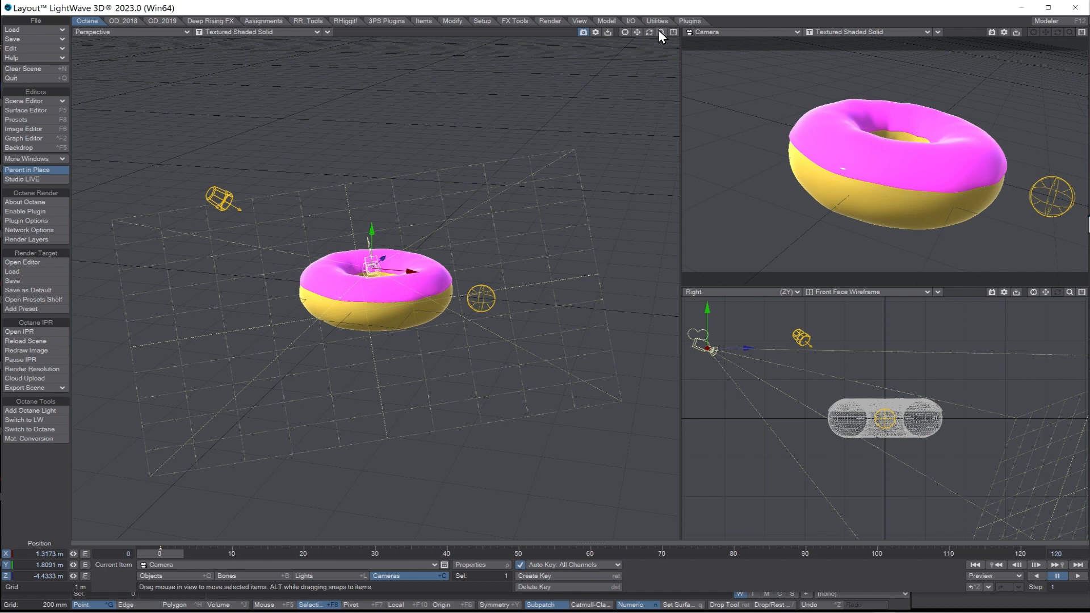
drag(660, 31, 599, 69)
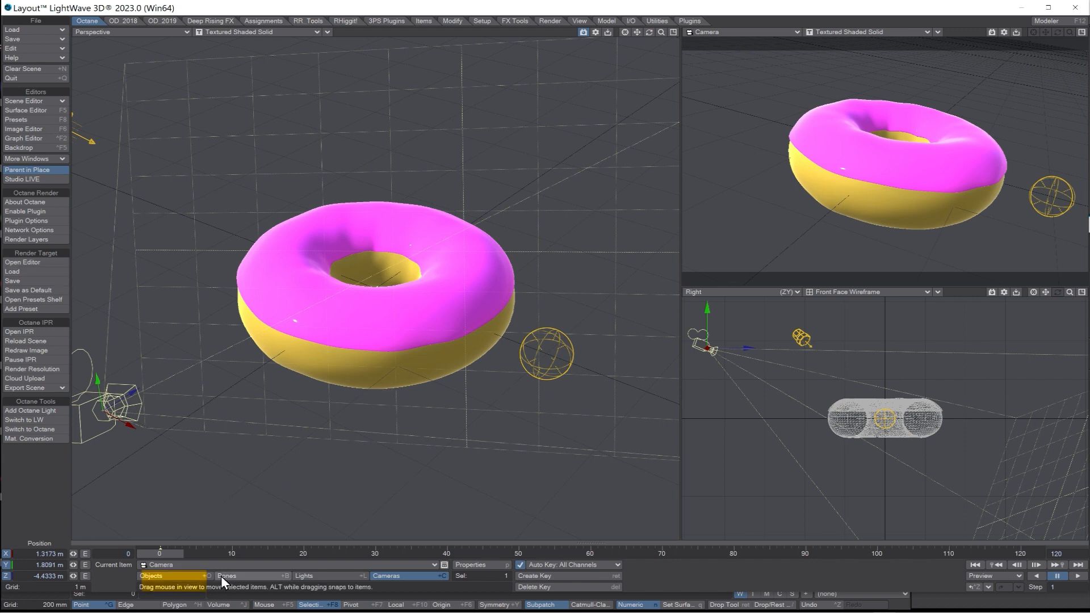
Add an Instance Generator to the Donutfin2:donut object, open its settings and close the object properties.
click(174, 575)
click(173, 565)
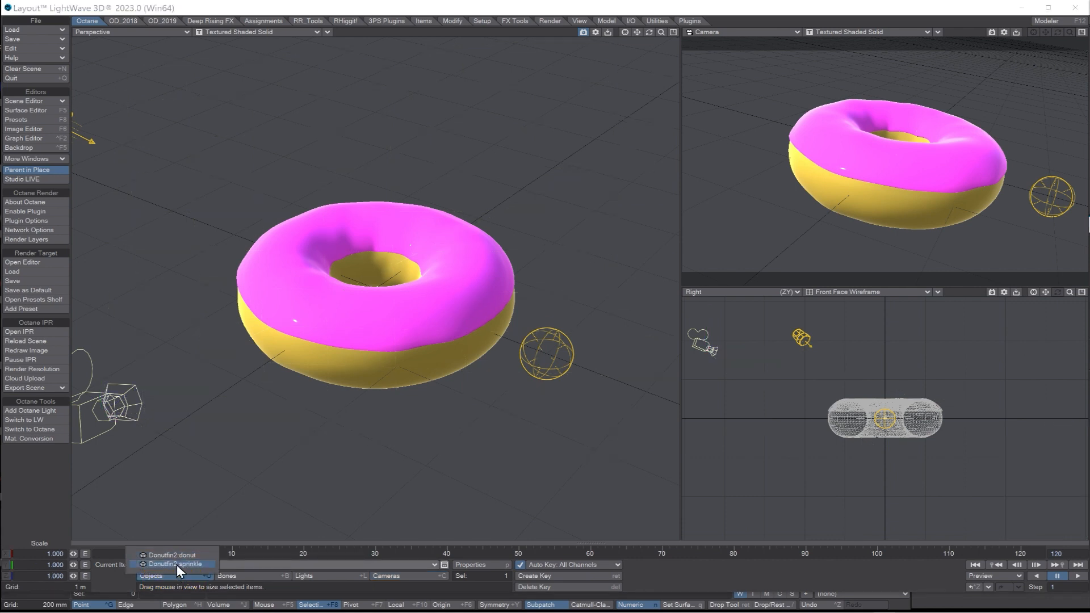
click(178, 558)
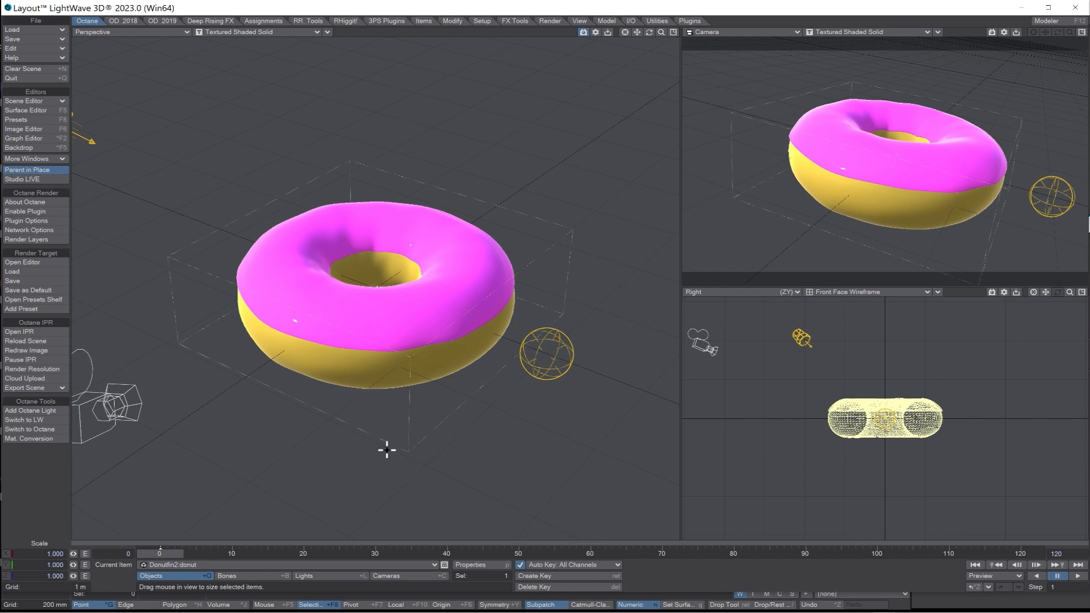
click(477, 567)
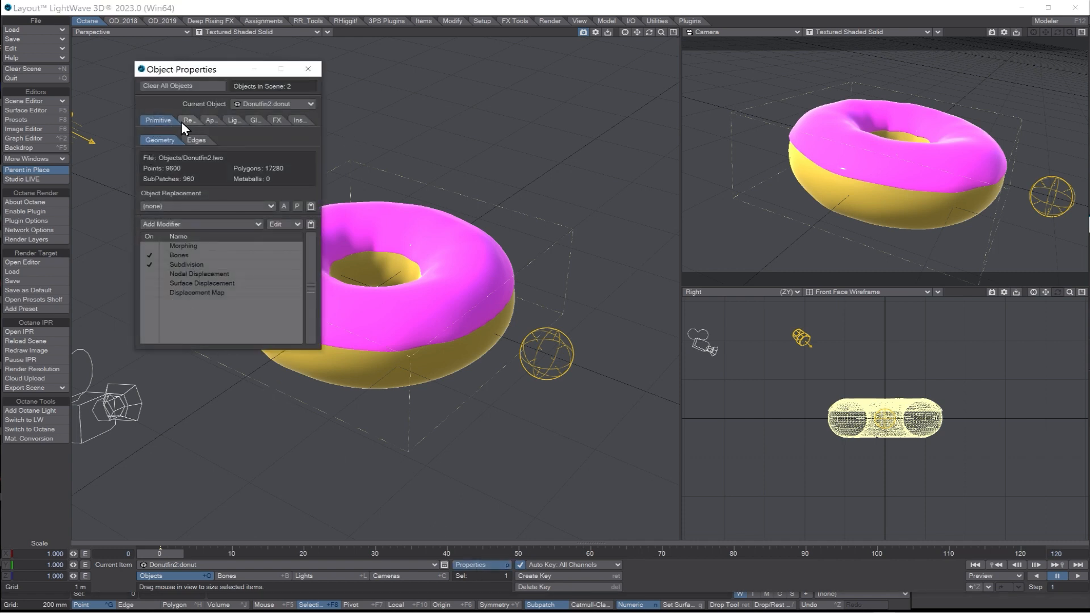
click(300, 121)
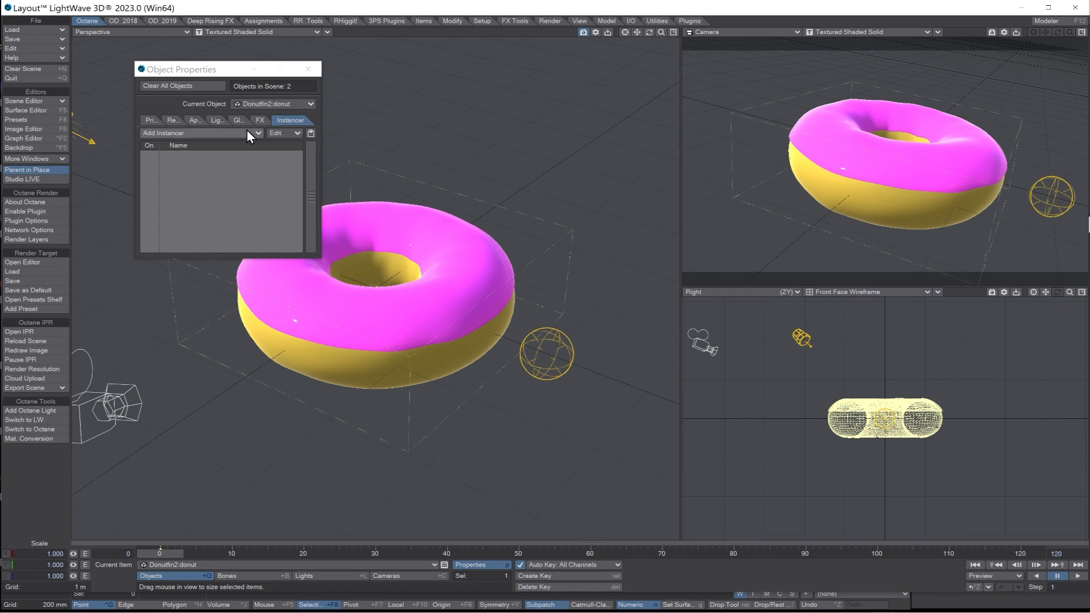
click(224, 137)
click(225, 145)
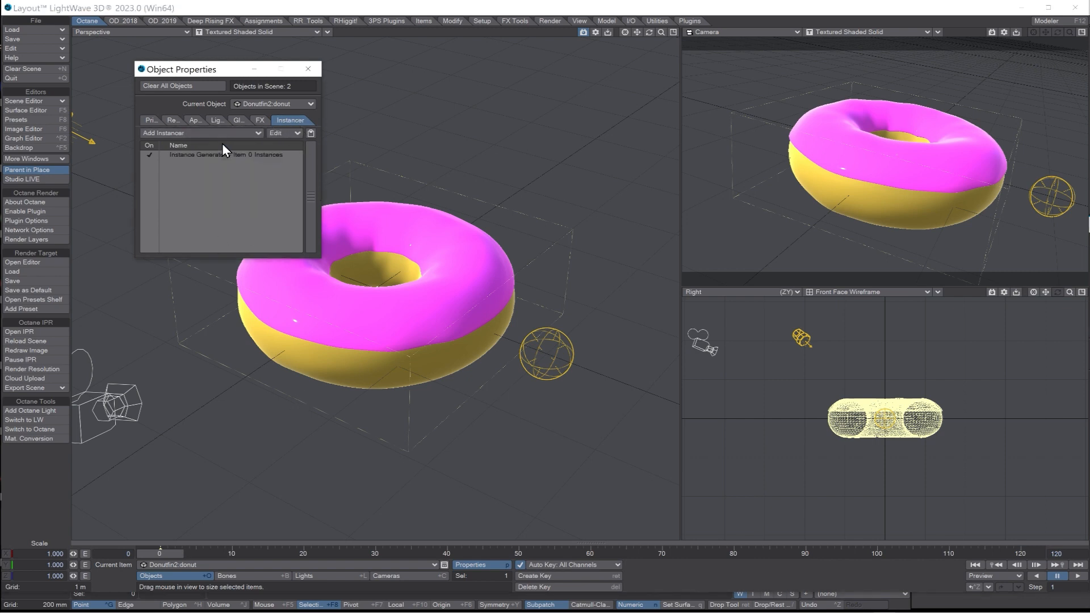
double_click(209, 155)
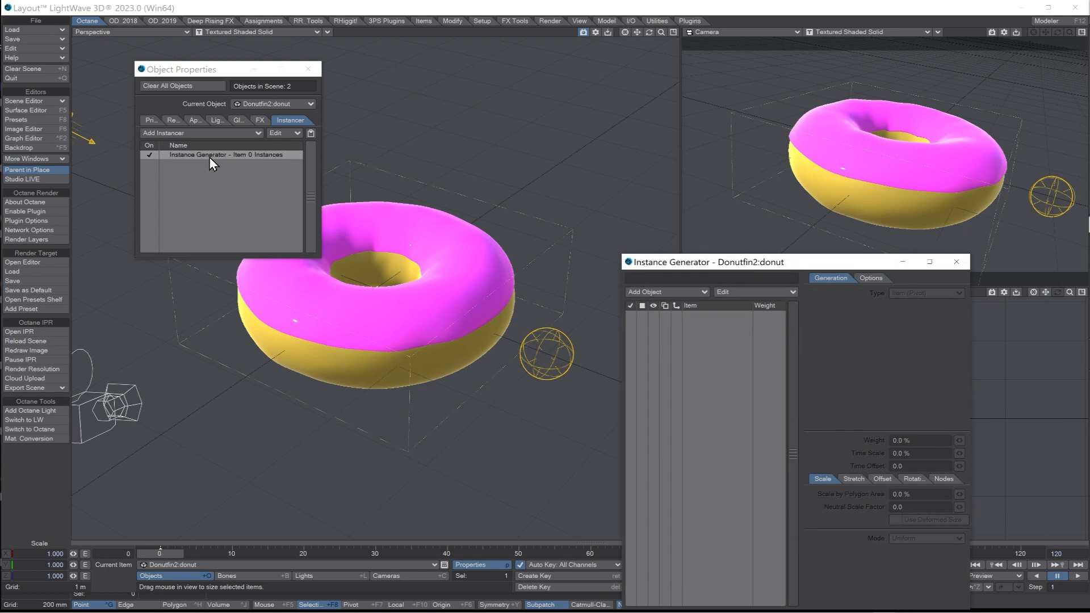
click(316, 71)
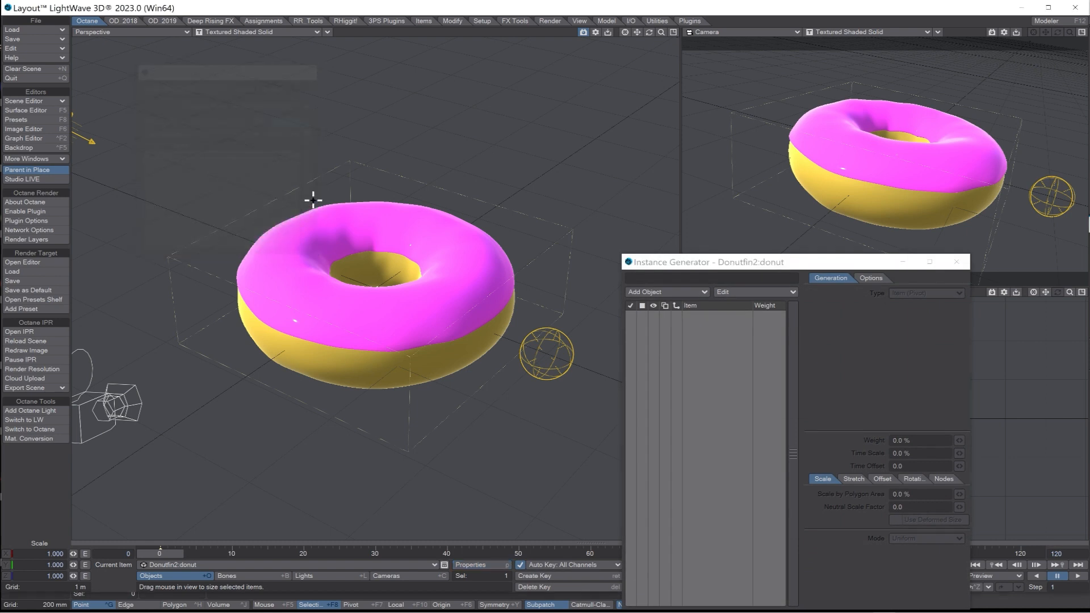
drag(685, 263, 751, 232)
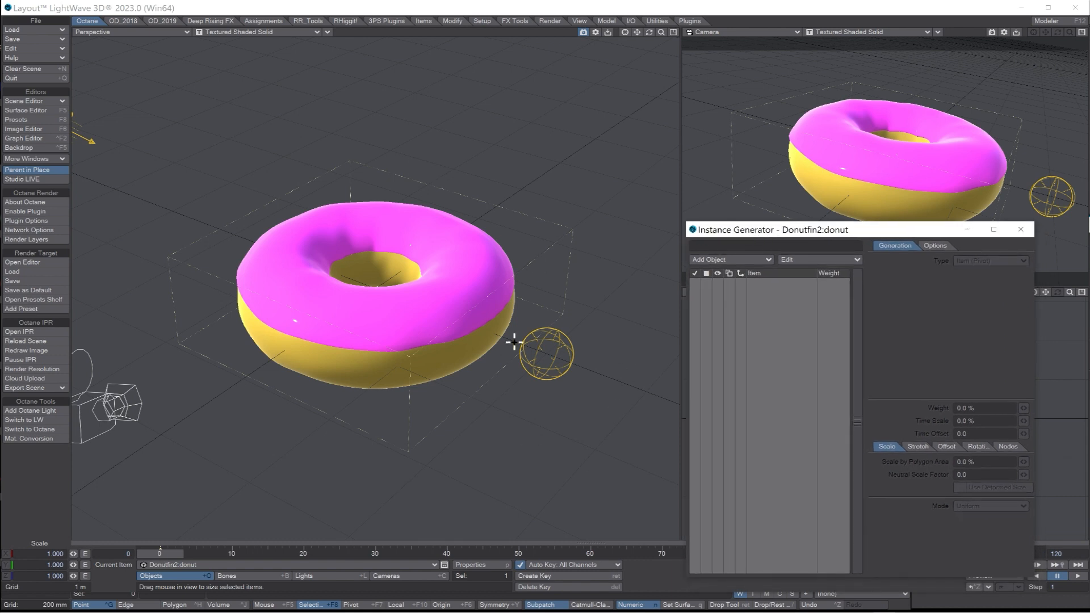
Add Donutfin2:sprinkle as the object to instance and display its instances as Shaded Solid.
click(731, 260)
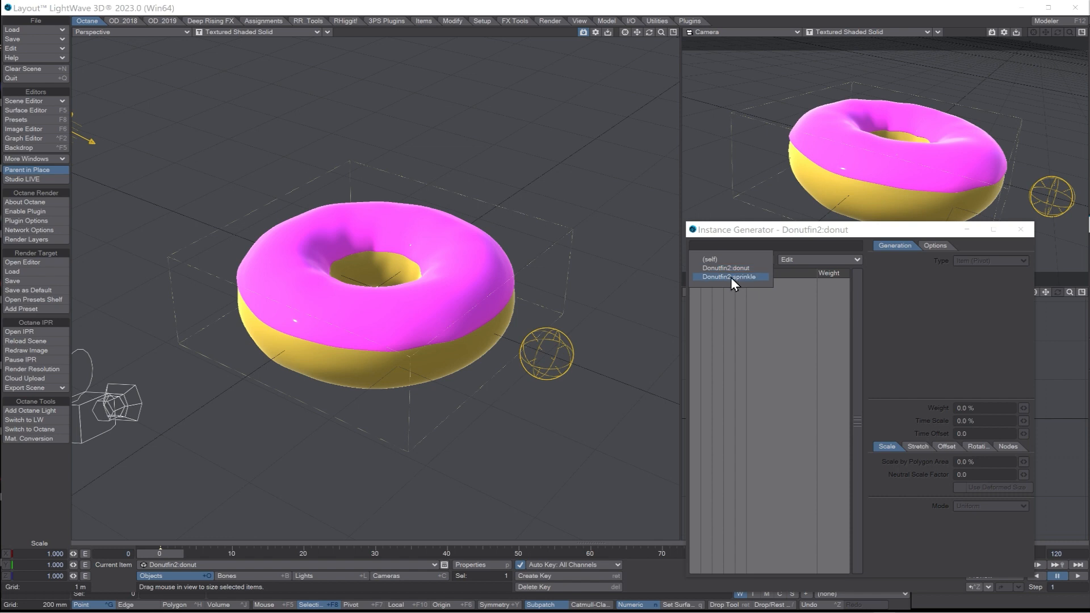
click(731, 277)
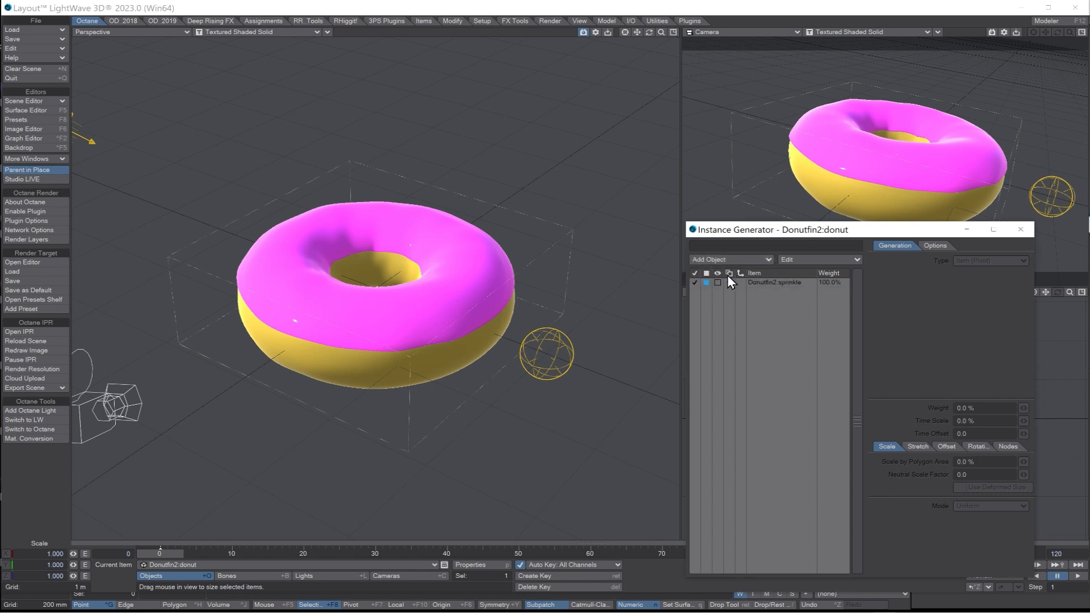
click(730, 261)
click(716, 284)
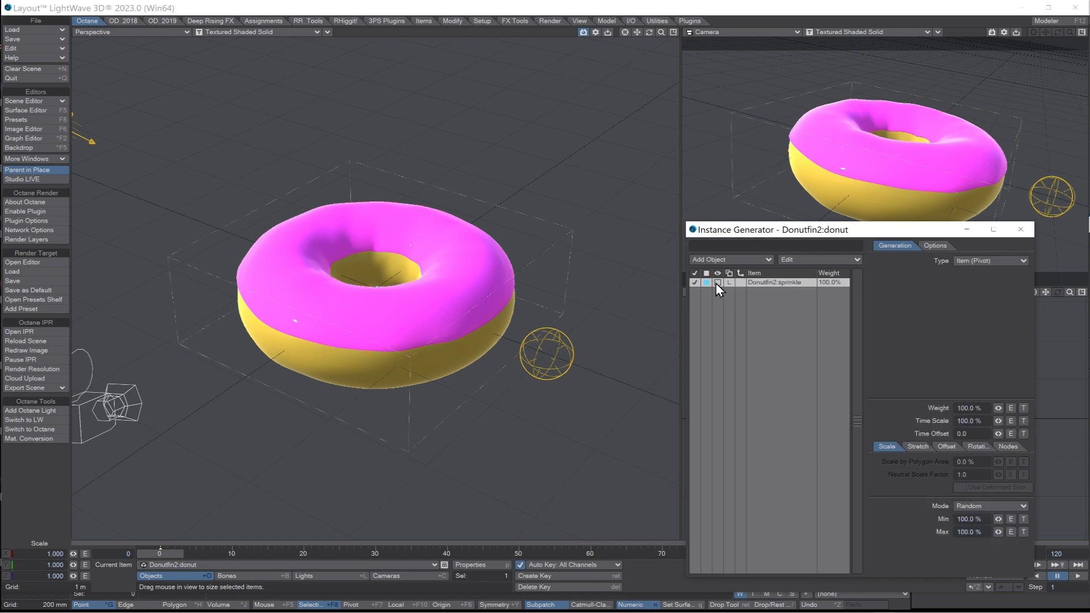
click(717, 282)
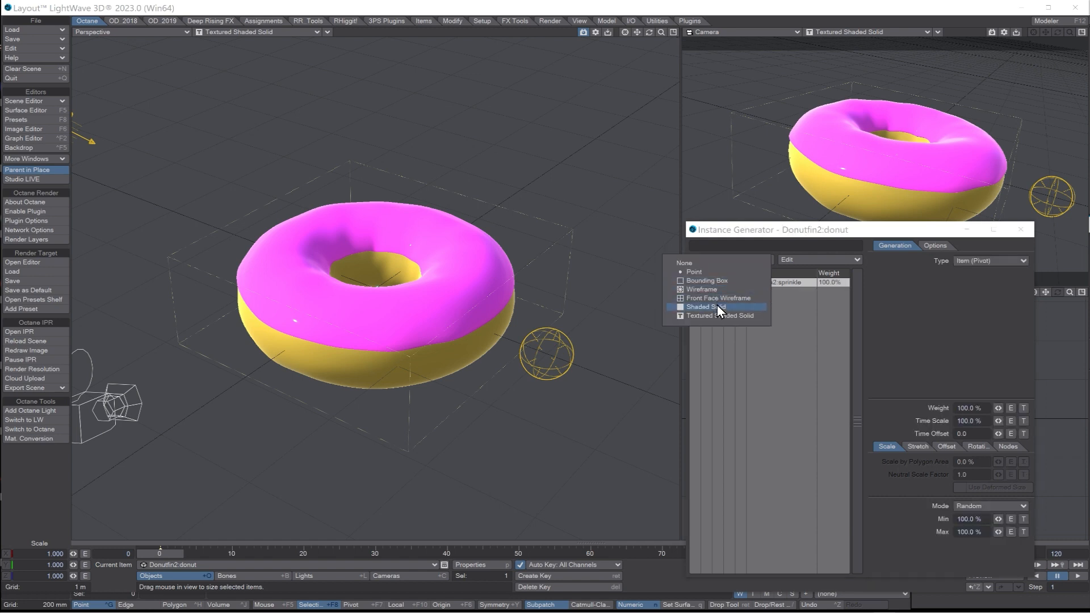
click(717, 306)
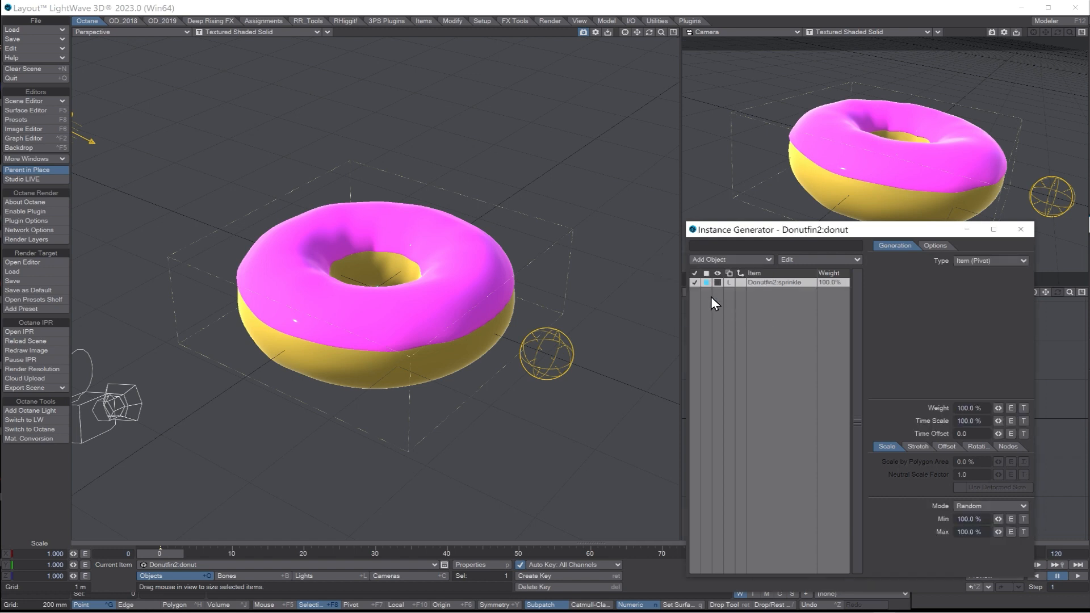
Generate the sprinkle instances by Surface, limited to the frosting surface, with Brush distribution.
click(985, 267)
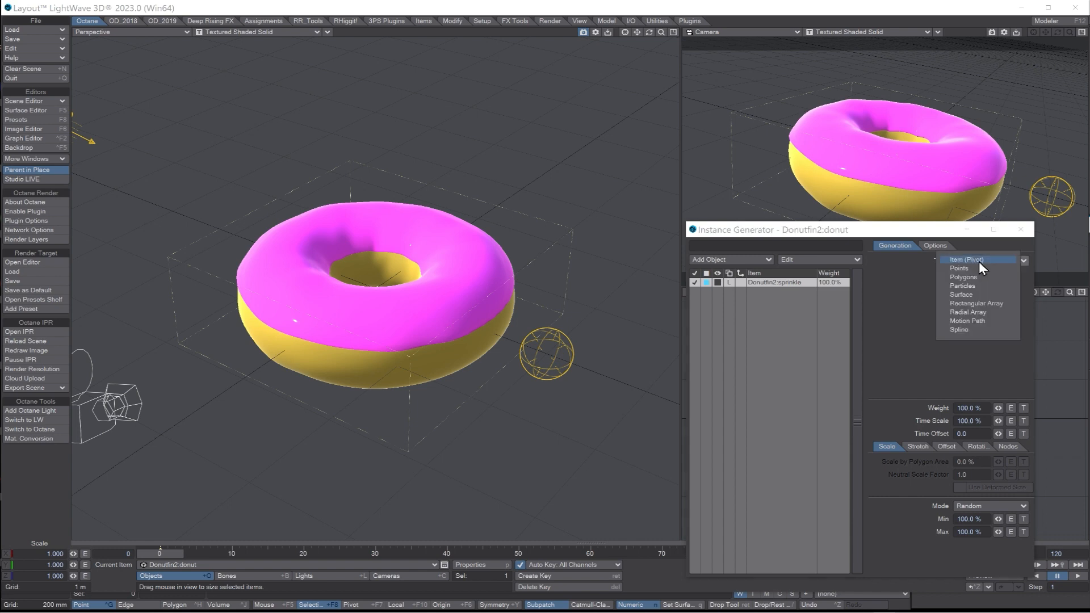
click(962, 295)
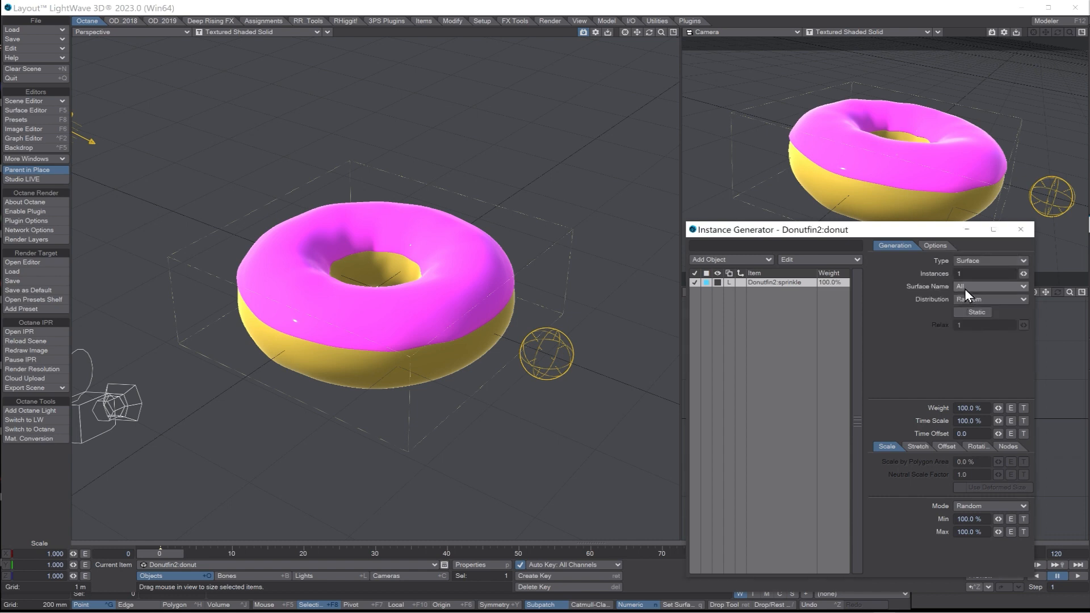
click(965, 289)
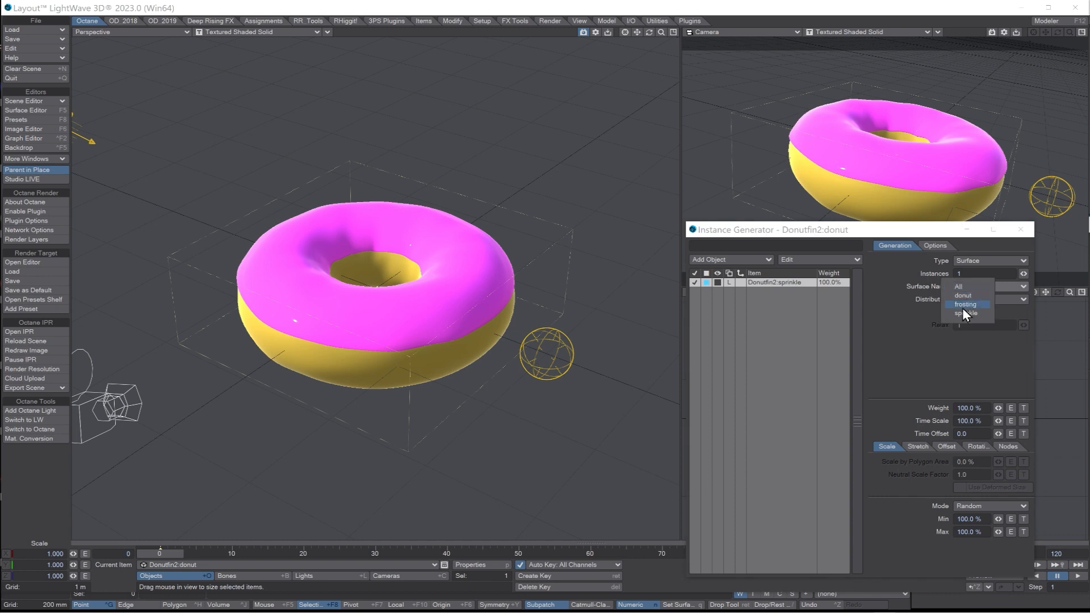
click(975, 306)
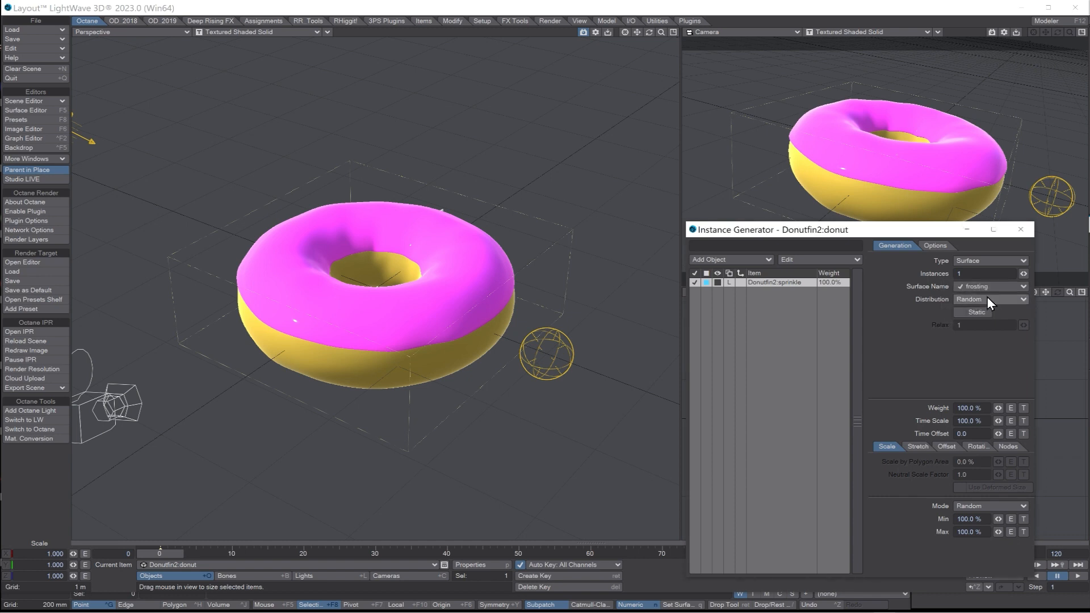
click(973, 300)
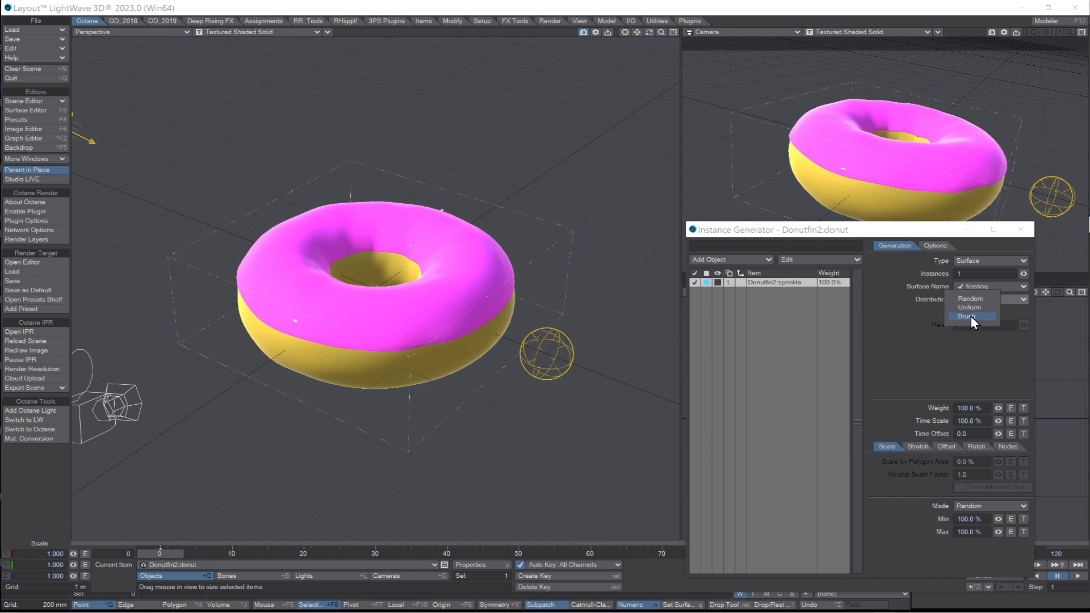
click(971, 316)
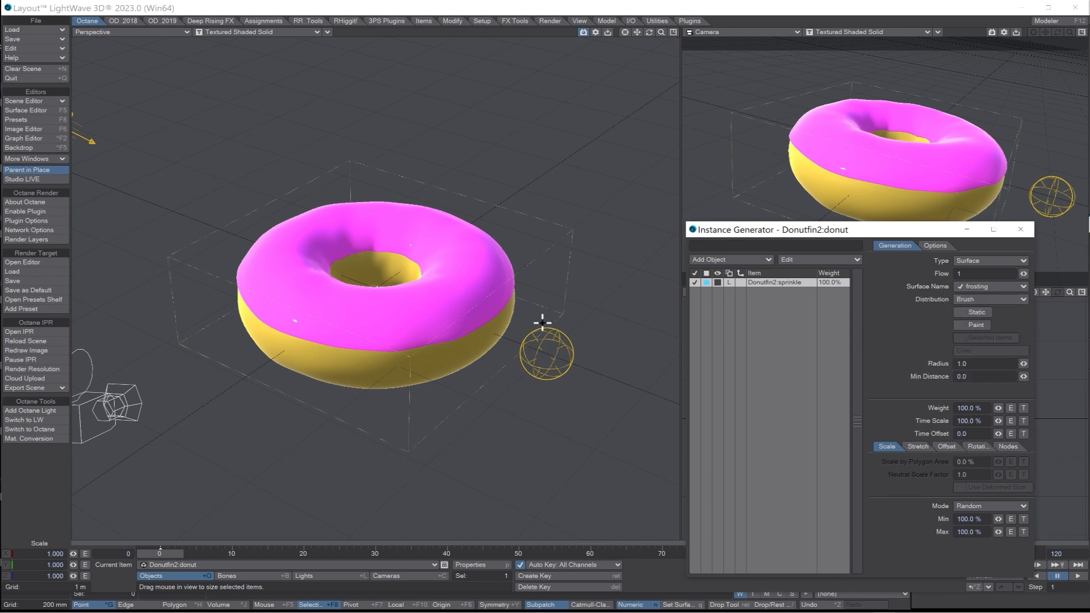
Enable instance painting and brush sprinkles all around the donut's frosting with a 1.0 brush radius.
click(963, 328)
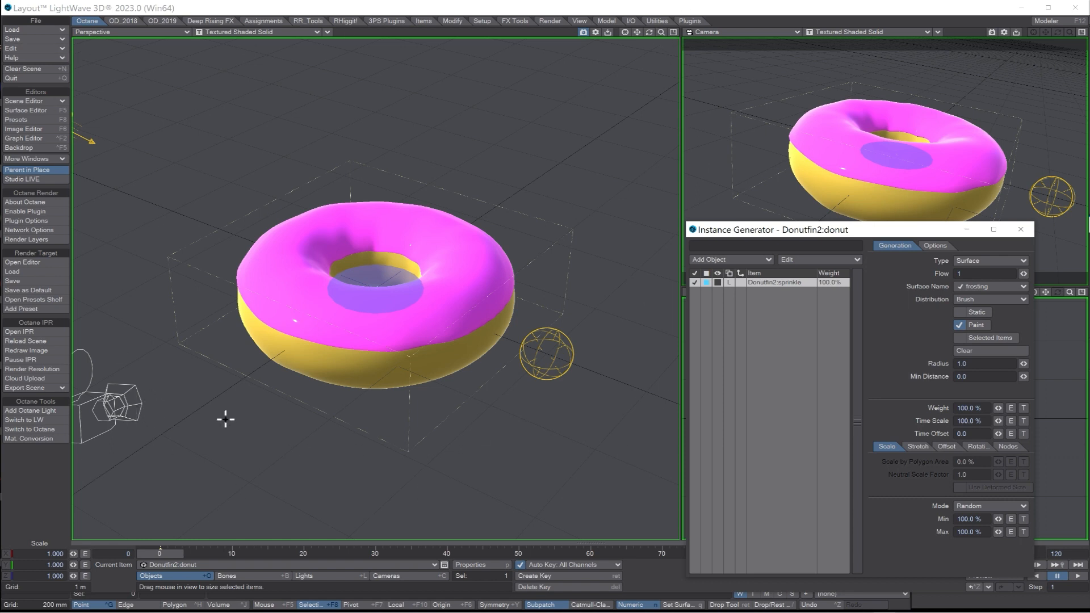
click(959, 328)
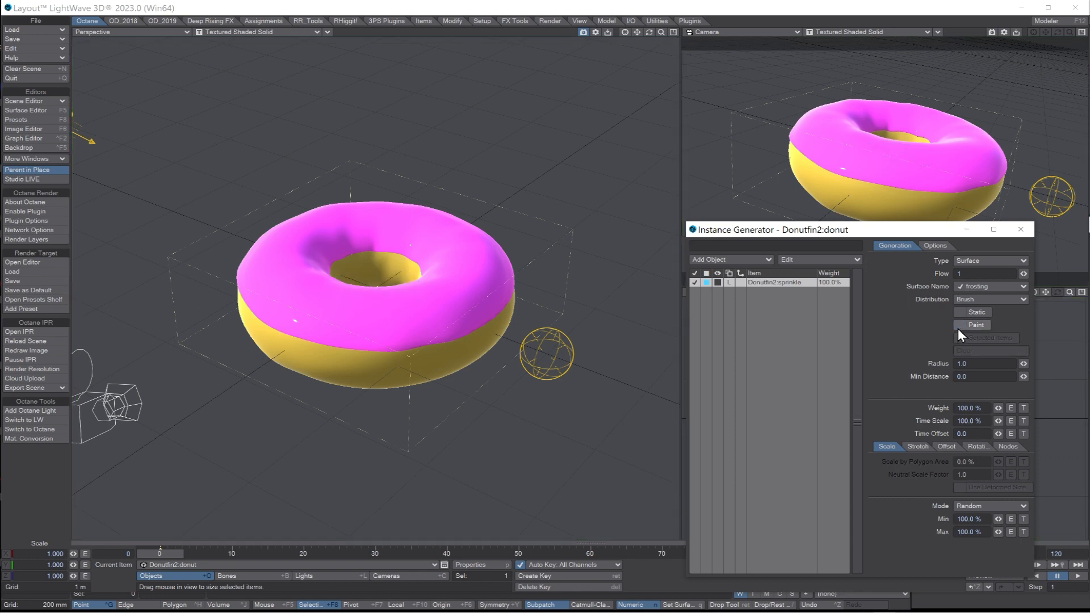
click(959, 328)
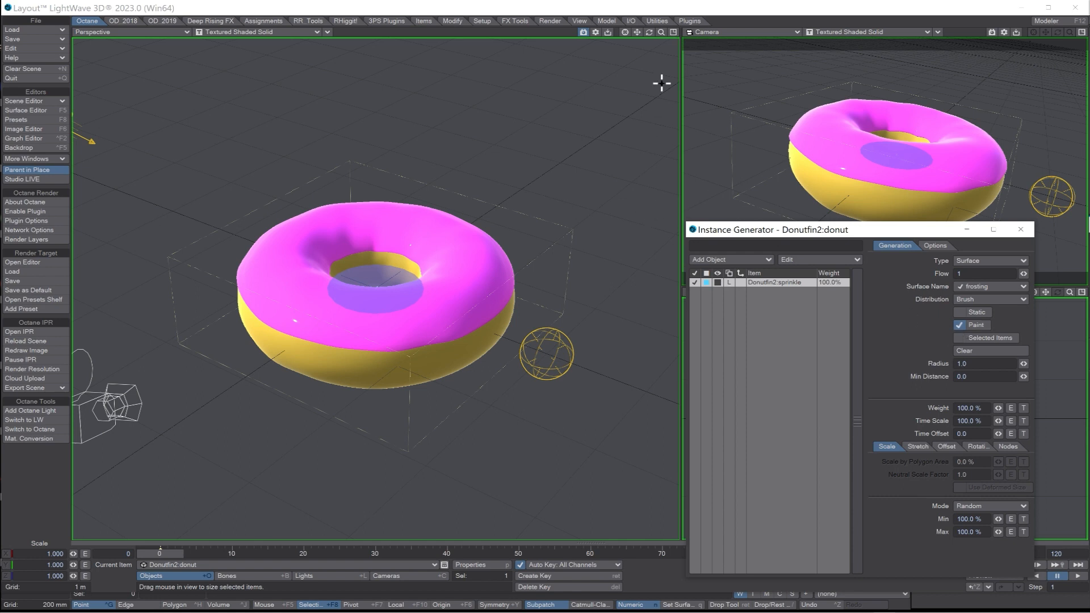
mouse_move(661, 32)
mouse_down()
mouse_move(673, 34)
mouse_move(648, 34)
mouse_move(633, 60)
mouse_up()
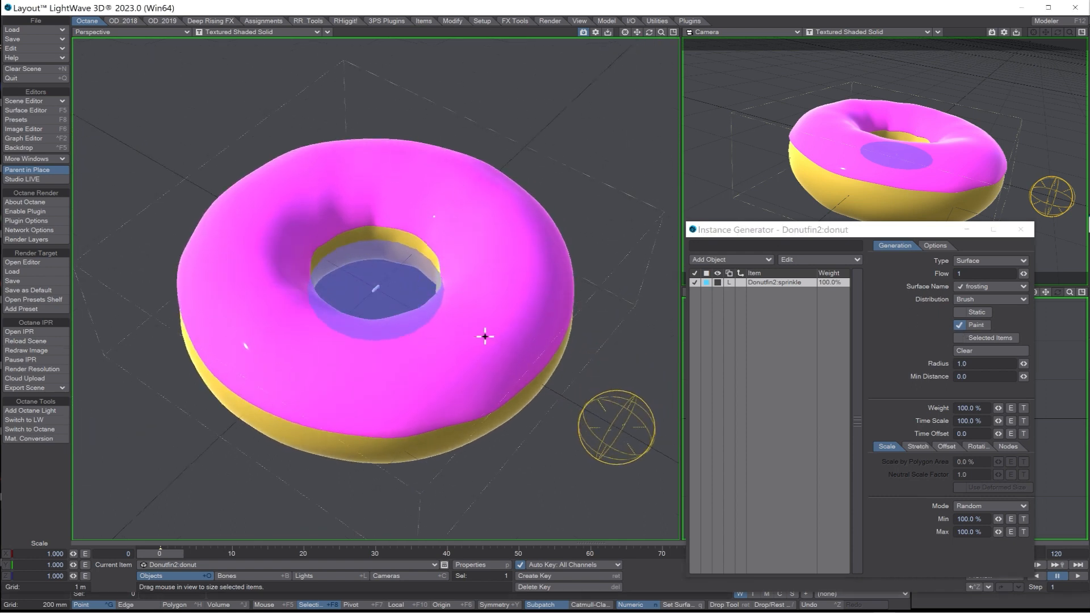
mouse_move(509, 322)
mouse_down()
mouse_move(507, 250)
mouse_move(380, 164)
mouse_move(261, 213)
mouse_move(241, 329)
mouse_move(380, 341)
mouse_move(446, 281)
mouse_up()
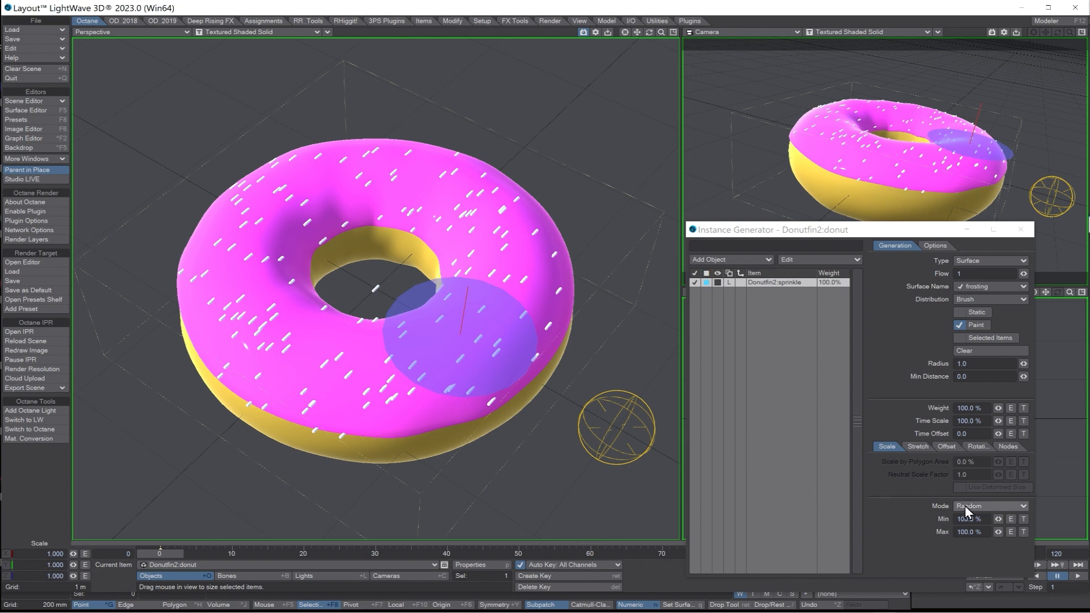
Set the rotation alignment of the sprinkle instances to Normals.
click(975, 448)
click(964, 462)
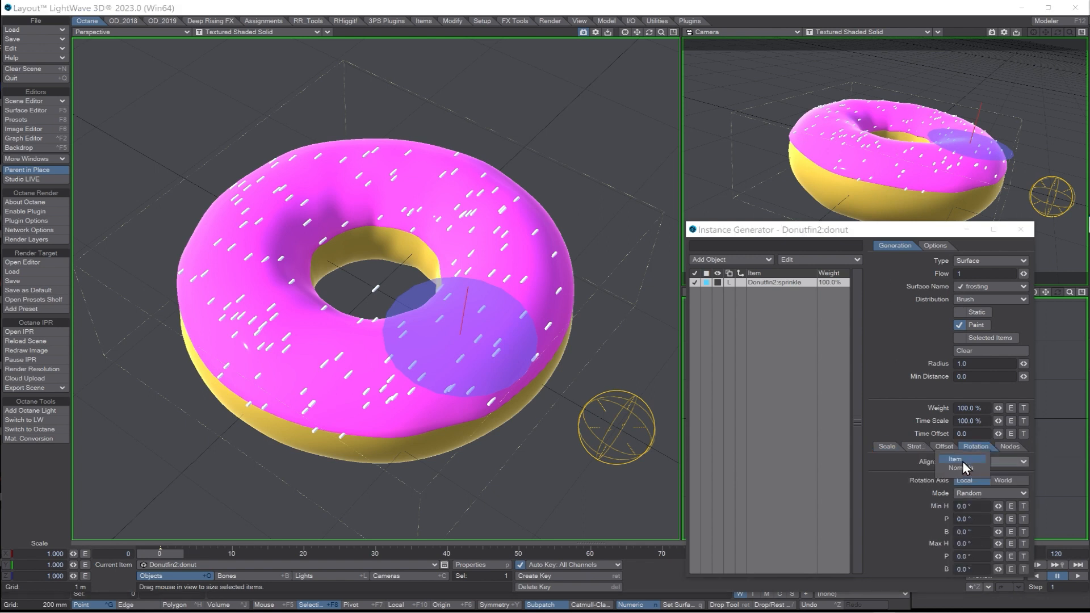
click(966, 468)
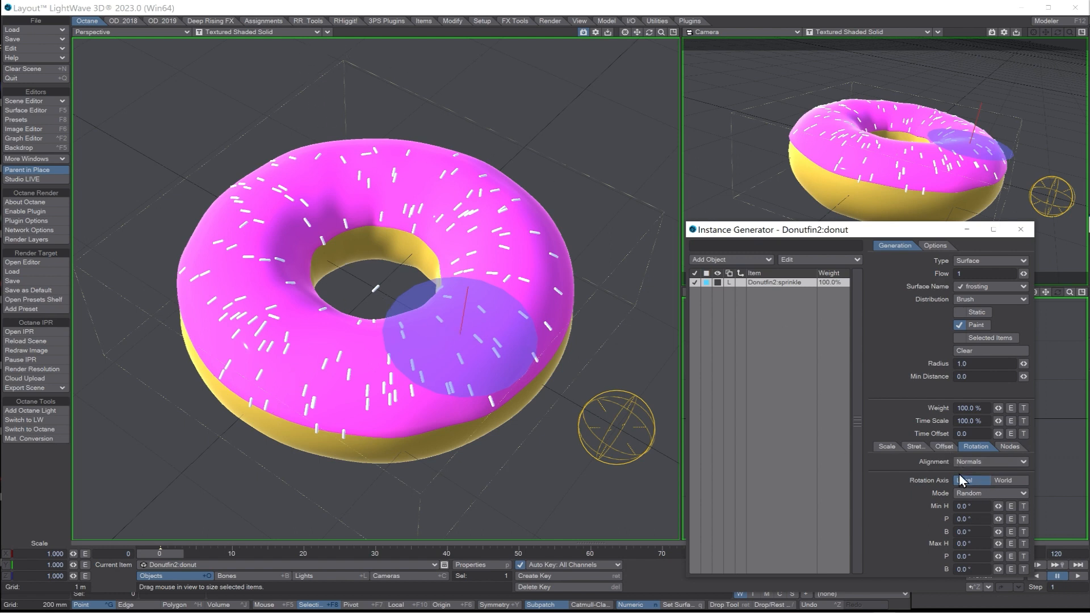
Randomize the sprinkles' heading rotation between a minimum of -50° and a maximum of 150°.
click(972, 506)
text(-50)
key(Tab)
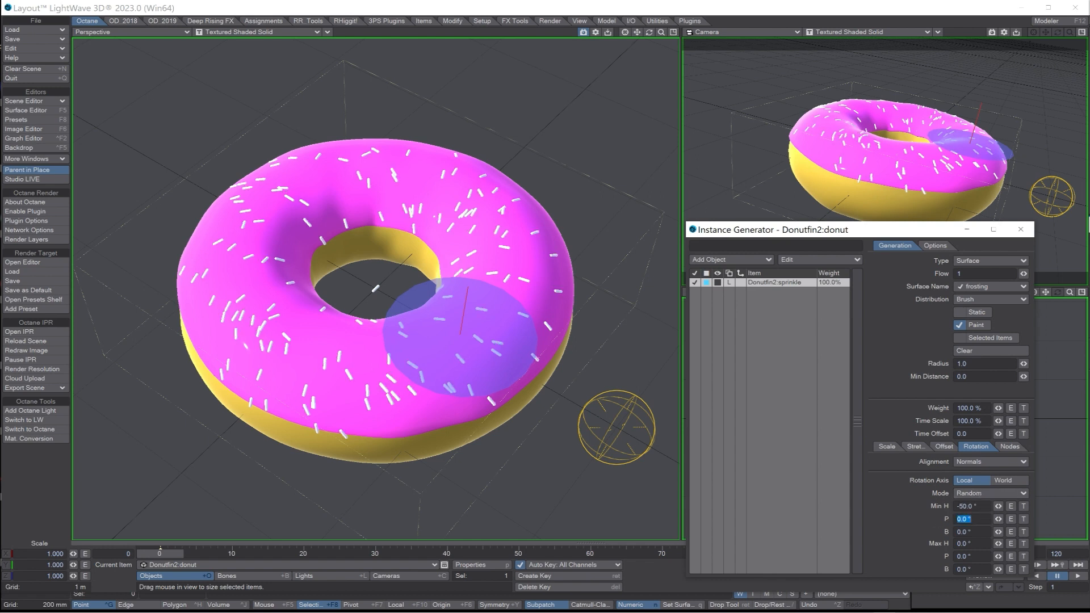
key(Tab)
key(Tab)
text(1)
key(Tab)
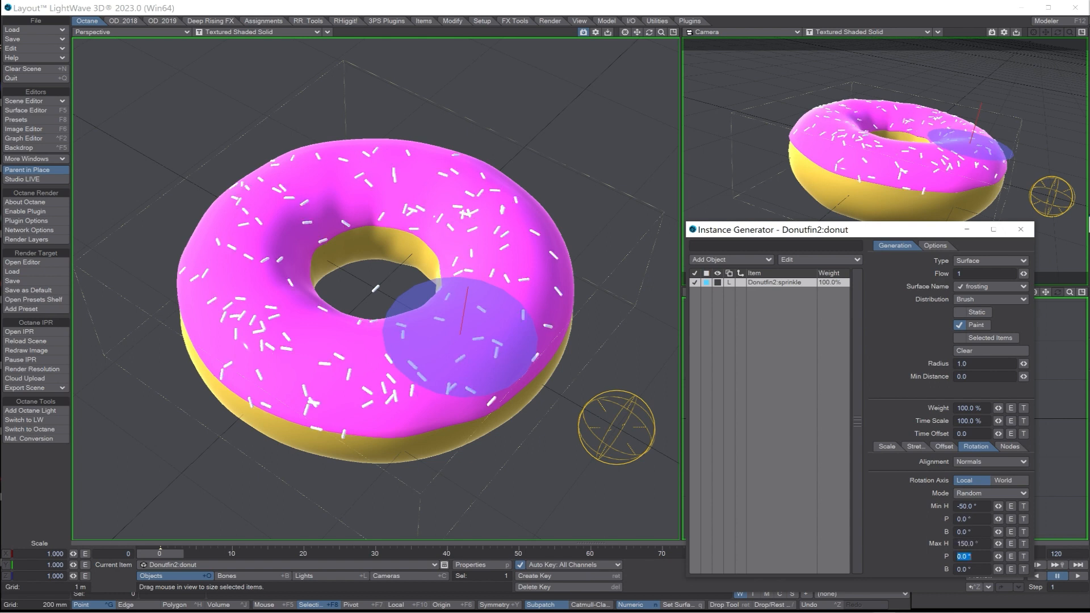
Randomize the sprinkles' Z stretch between a minimum of -20% and a maximum of 60%.
click(915, 447)
click(982, 501)
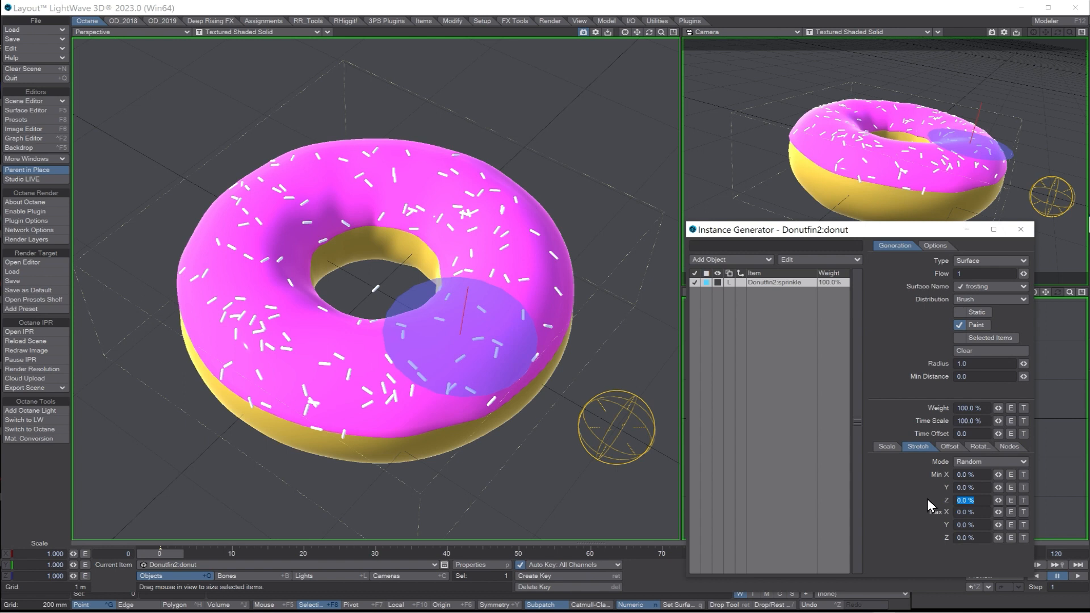
text(-20)
key(Tab)
key(Tab)
key(Tab)
text(60)
key(Tab)
Change the sprinkle instances' scale mode to Uniform with a scale of 120%.
click(886, 450)
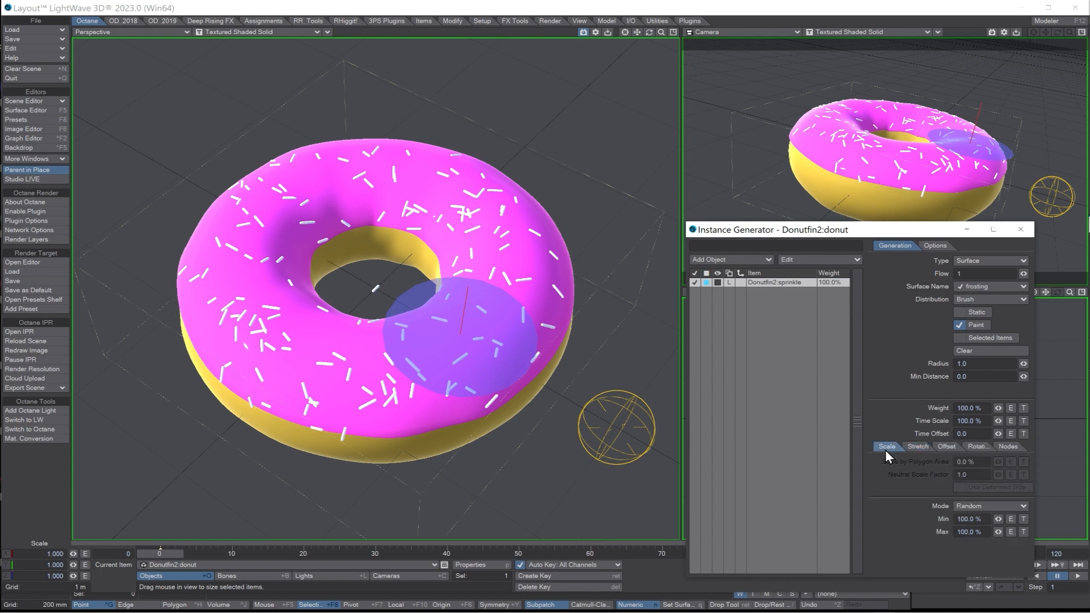
click(982, 507)
click(981, 502)
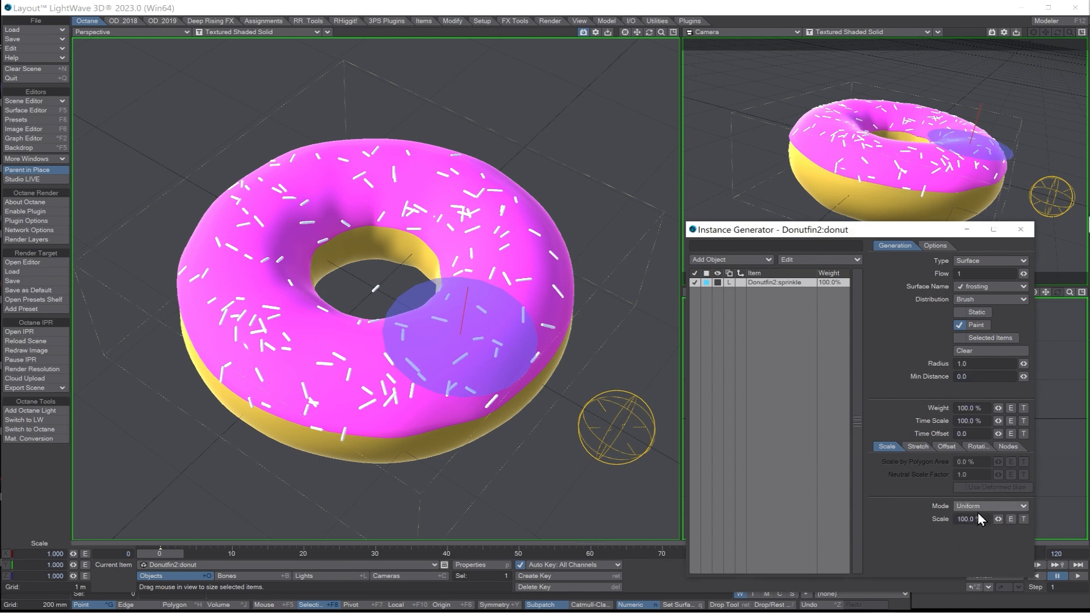
drag(976, 520, 966, 524)
text(120)
key(Tab)
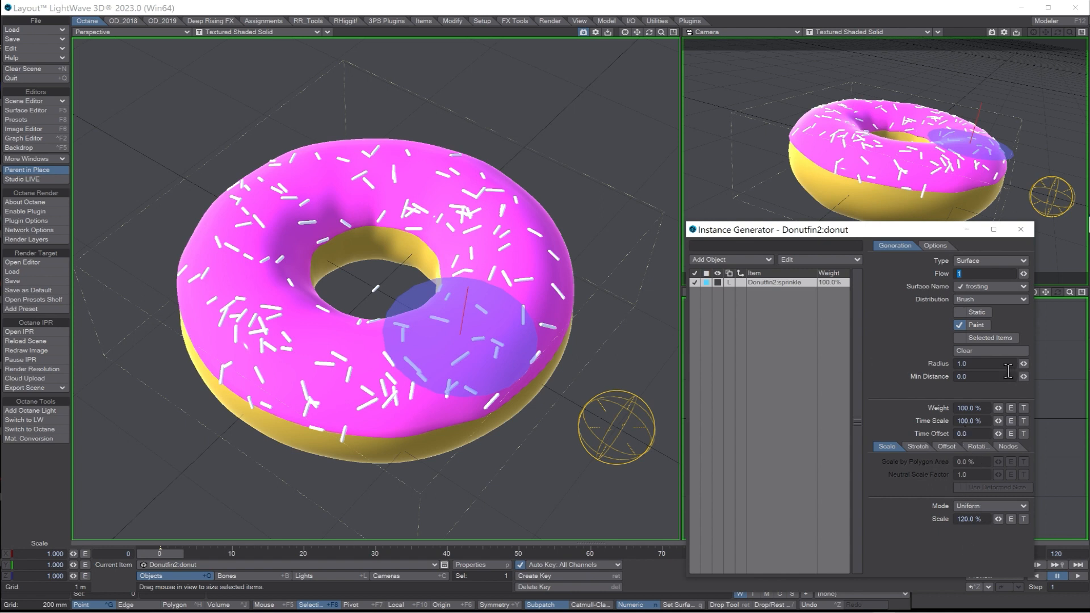
Set the instance painting brush radius to 0.5.
key(Tab)
text(.5)
key(Return)
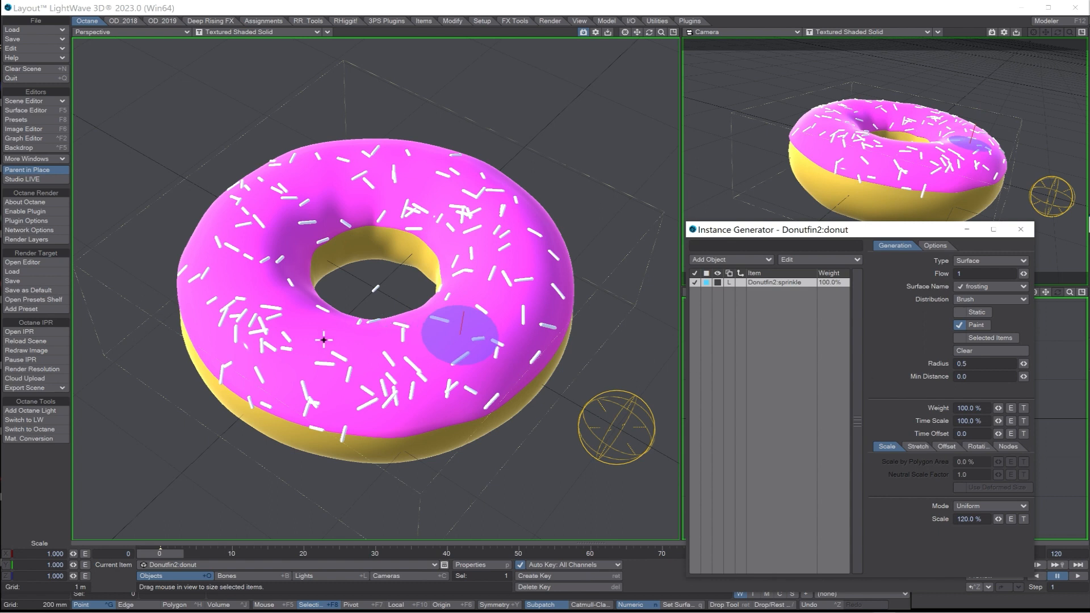
Paint sprinkle instances over the donut's frosting, filling the sparse areas around the whole ring.
mouse_move(321, 340)
mouse_down()
mouse_move(360, 348)
mouse_move(454, 327)
mouse_move(489, 263)
mouse_up()
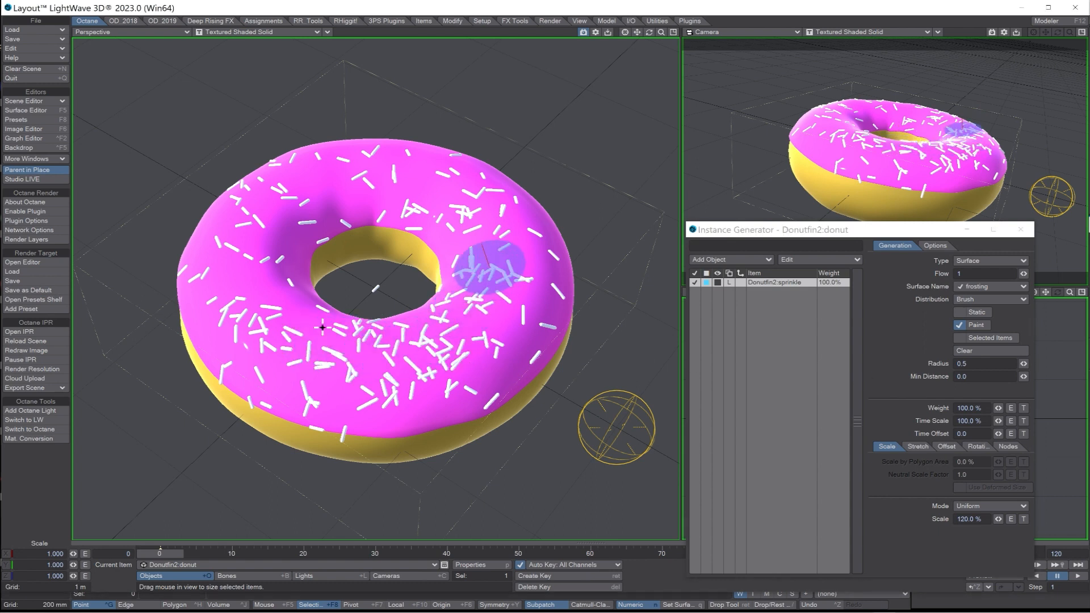
mouse_move(380, 183)
mouse_down()
mouse_move(318, 170)
mouse_move(244, 261)
mouse_move(246, 224)
mouse_move(248, 341)
mouse_move(324, 358)
mouse_move(355, 348)
mouse_move(488, 366)
mouse_move(526, 249)
mouse_move(498, 254)
mouse_move(511, 369)
mouse_move(449, 392)
mouse_move(335, 372)
mouse_move(347, 435)
mouse_up()
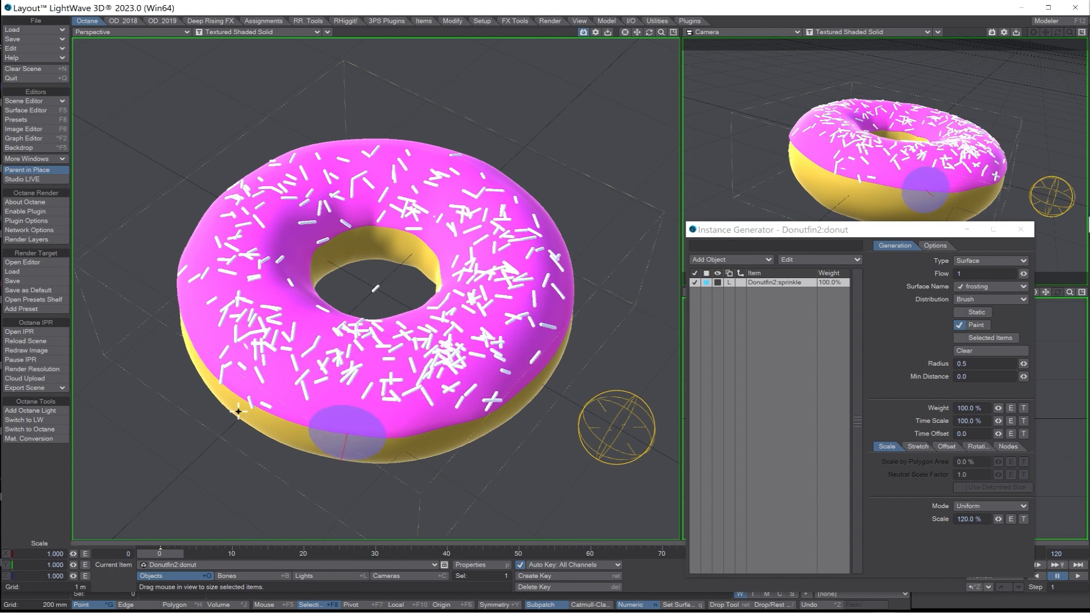
ctrl+click(256, 407)
drag(232, 301, 235, 300)
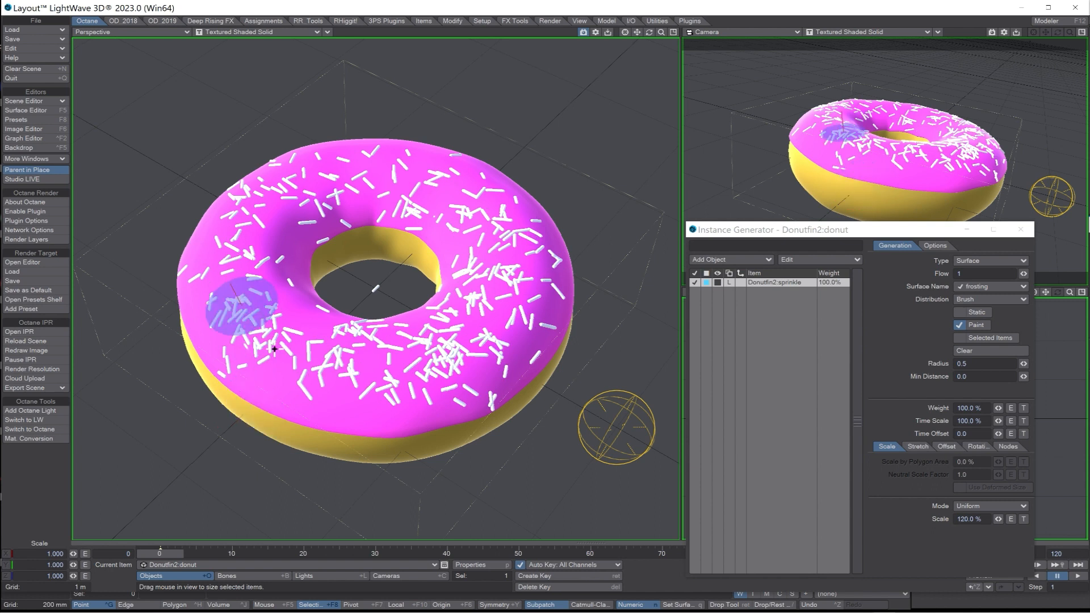
drag(285, 380, 286, 385)
drag(364, 385, 368, 388)
click(272, 230)
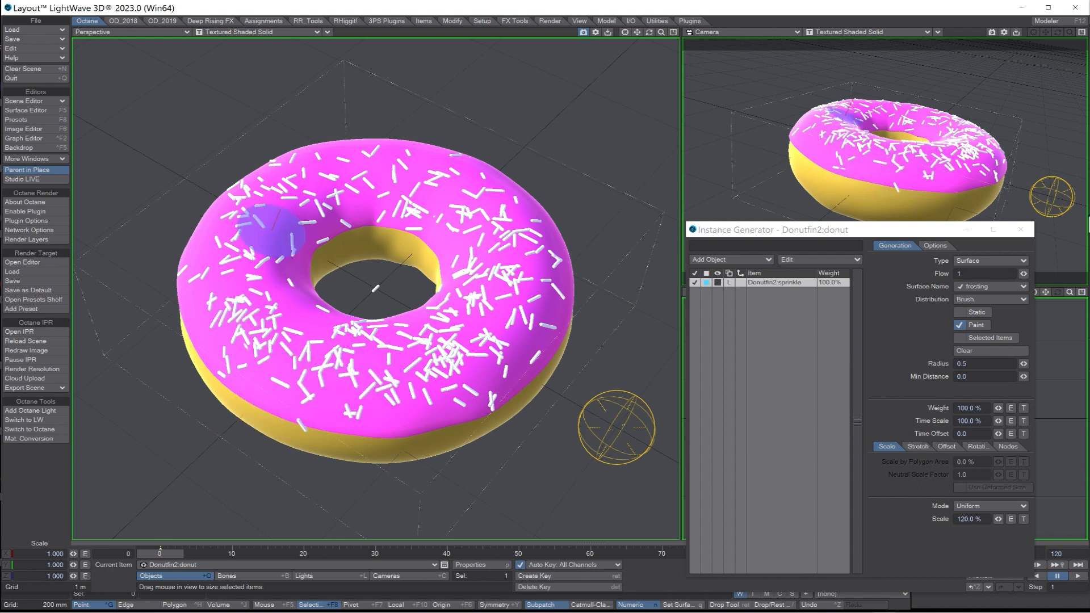
click(392, 153)
click(481, 166)
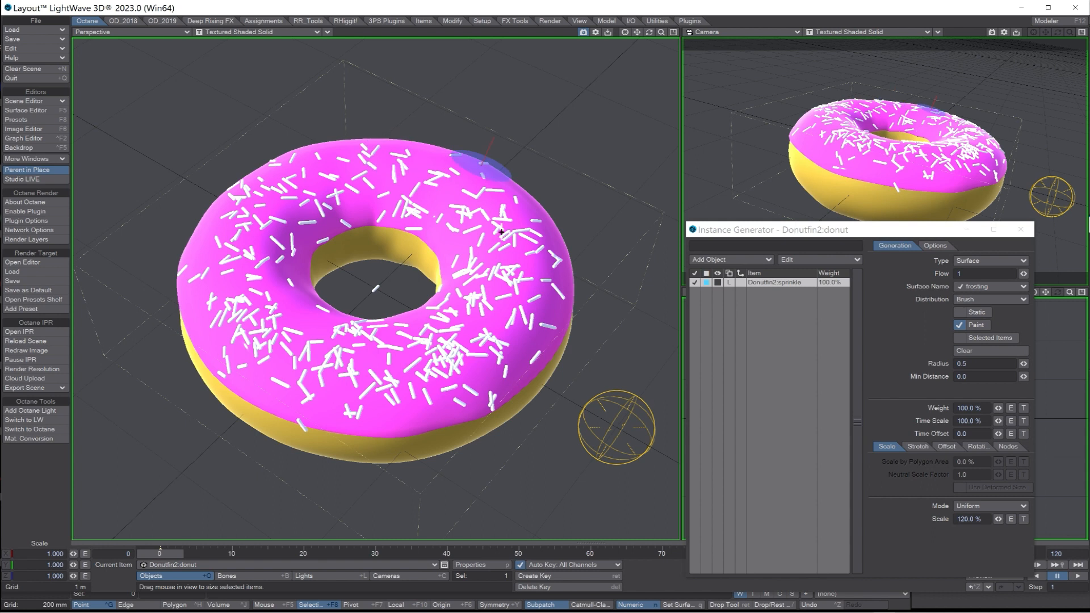
click(501, 229)
click(445, 233)
click(438, 170)
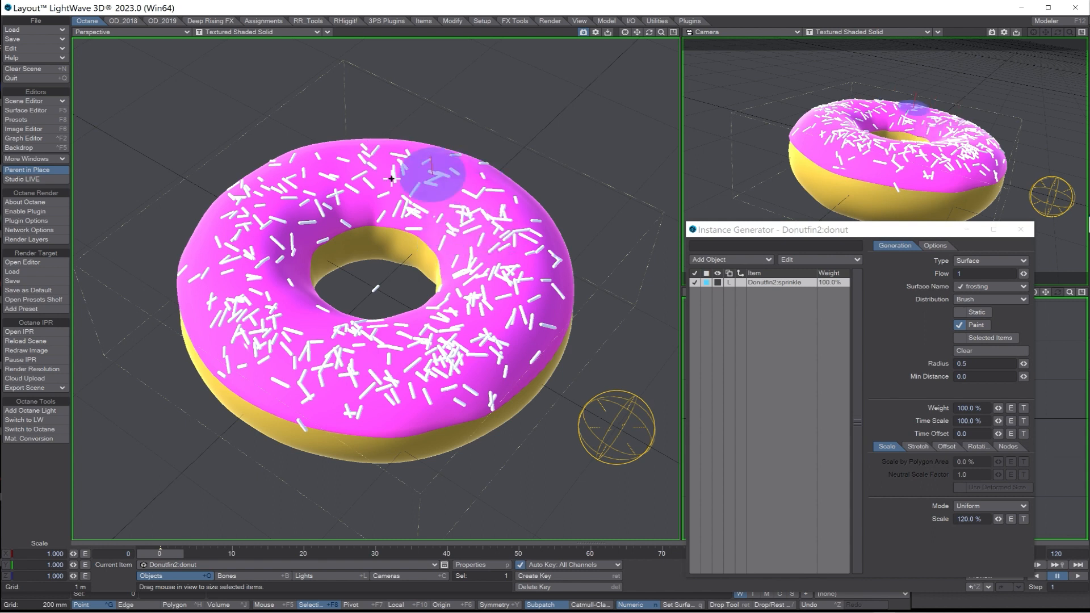
click(214, 236)
click(330, 176)
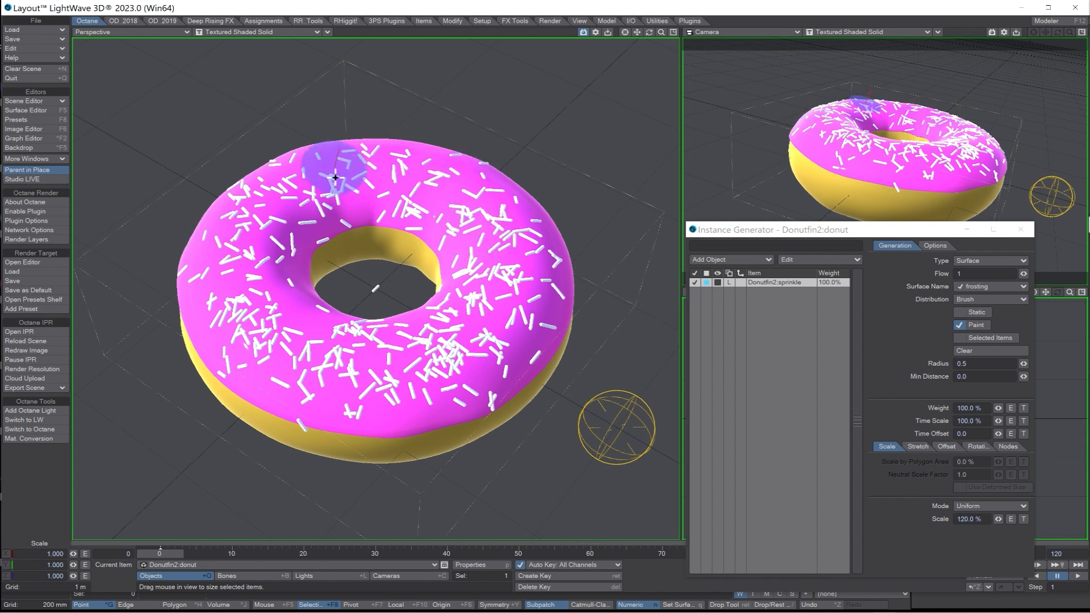
click(413, 198)
click(460, 218)
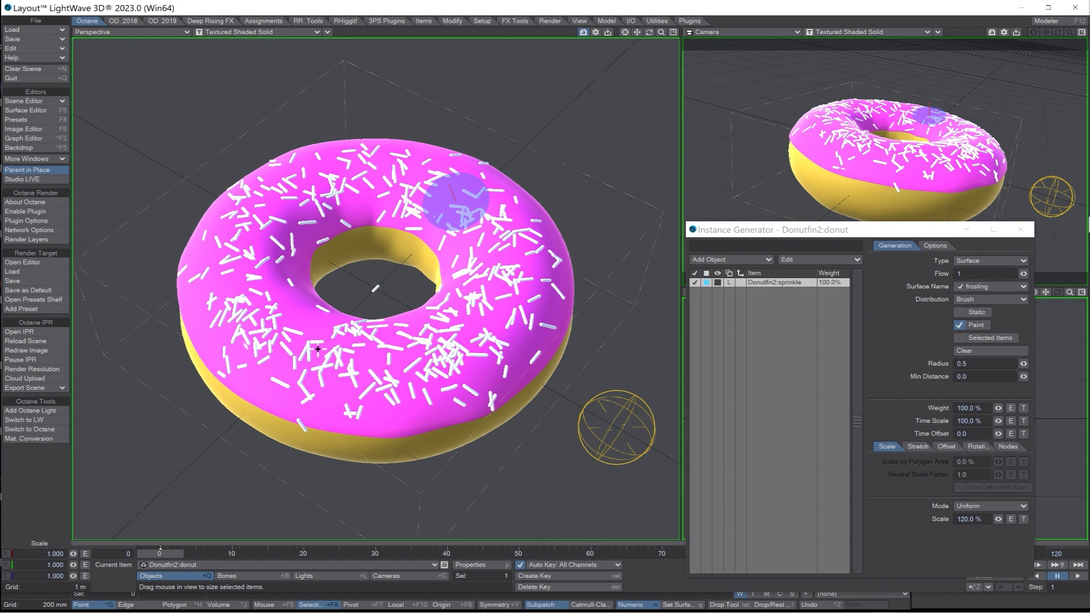
click(291, 322)
click(228, 261)
click(523, 326)
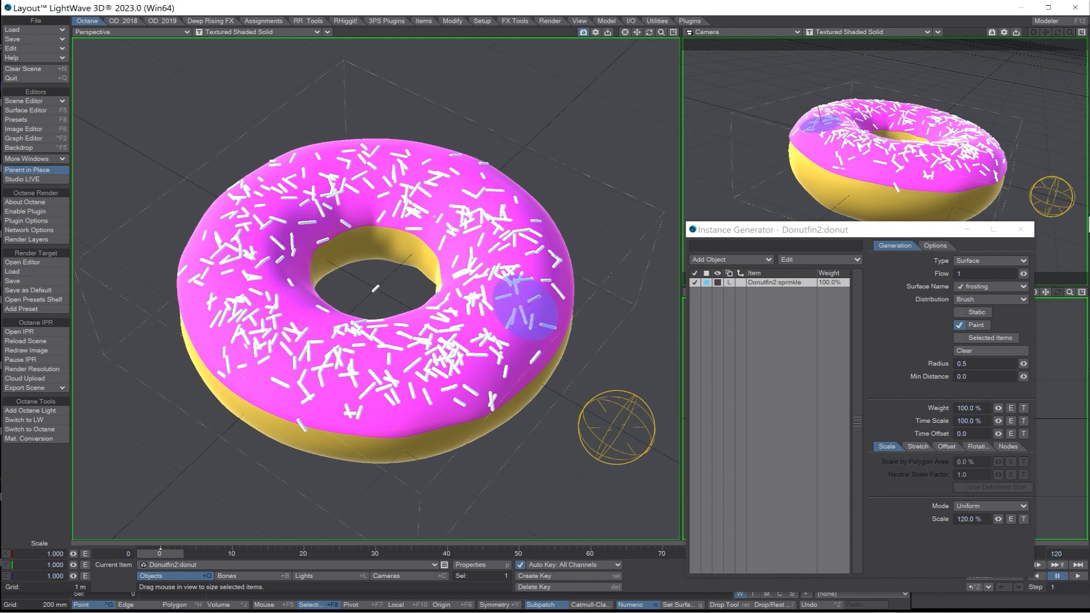
Set the sprinkle instances' uniform scale to 100%.
click(972, 519)
text(100)
key(Return)
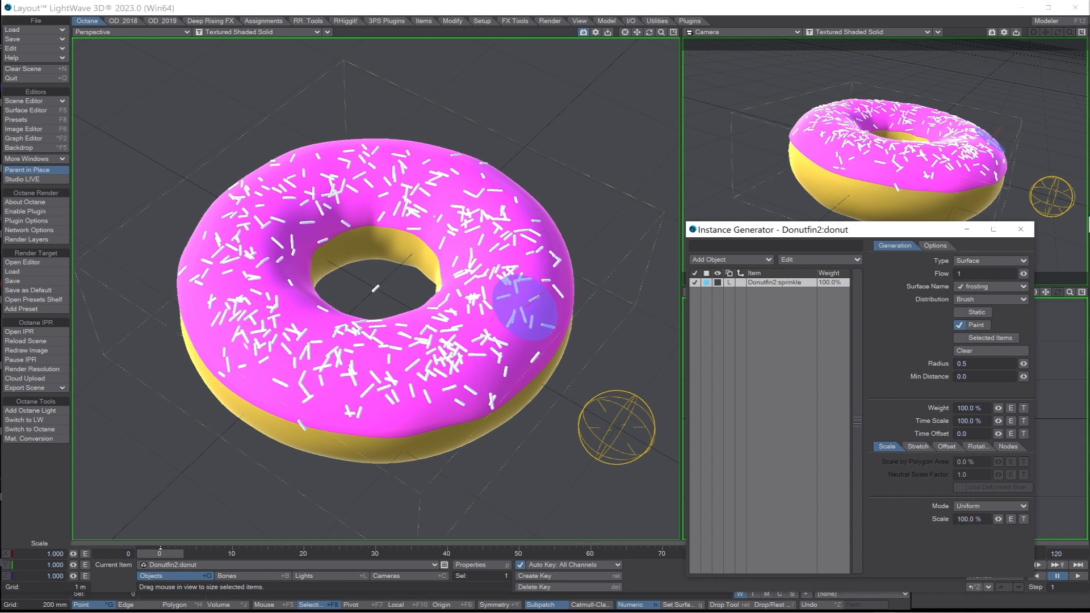
Paint more sprinkles on the front and back of the frosting, and turn instance painting off.
click(405, 410)
drag(439, 175, 502, 205)
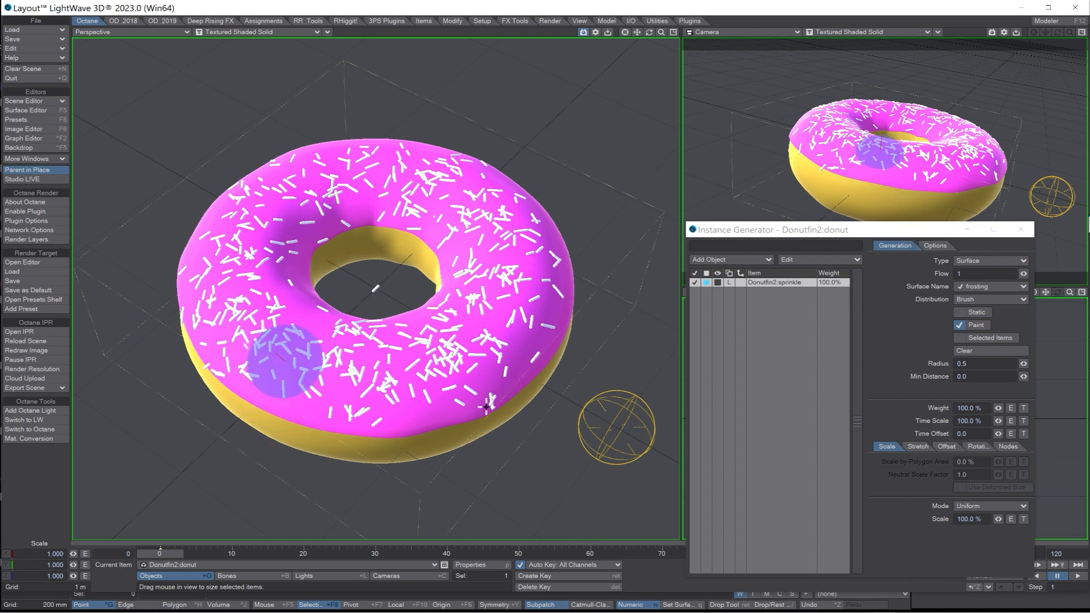
click(958, 325)
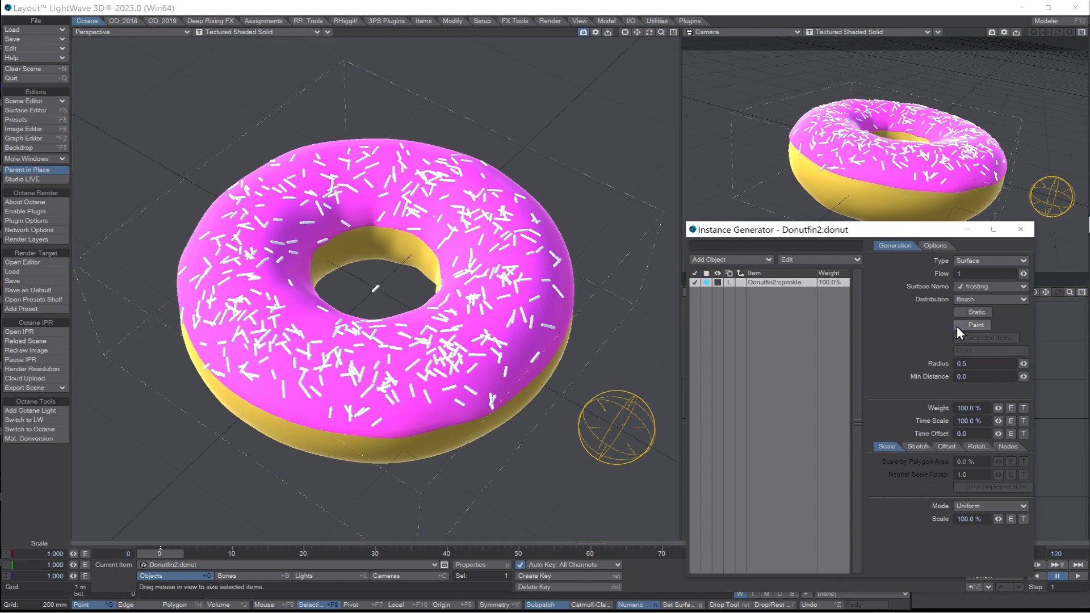
click(1022, 230)
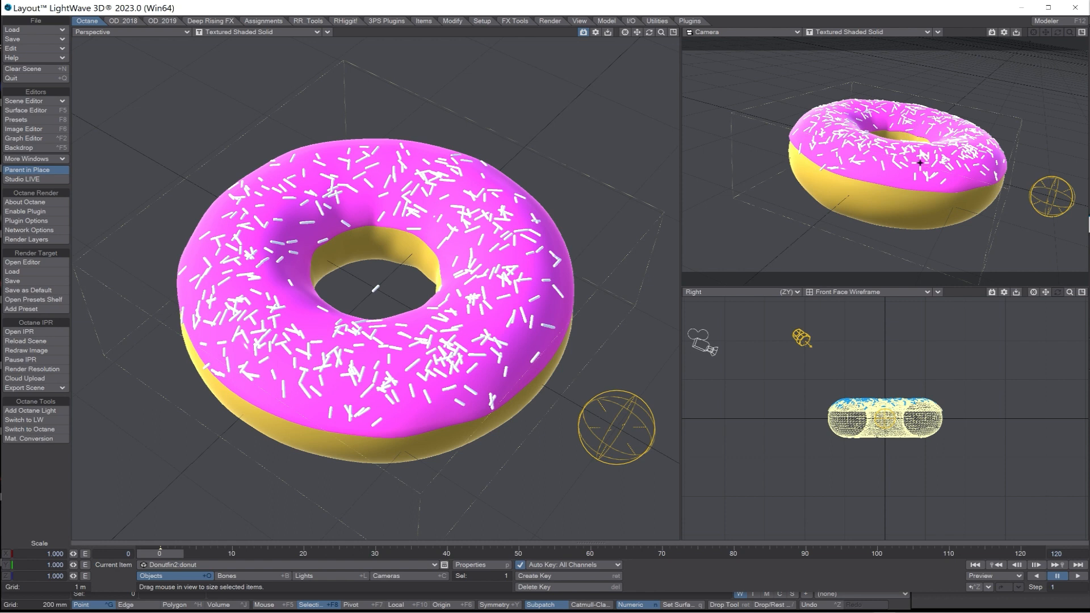
Display the camera view with VPR rendering and turn on Draft Mode and Half Resolution in its options.
click(827, 33)
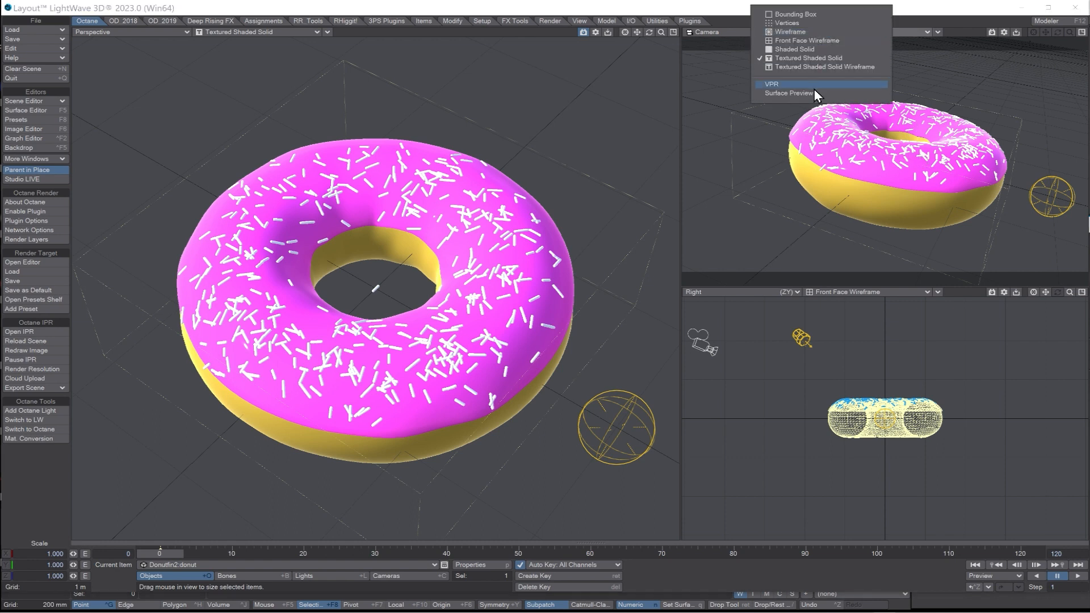
click(818, 90)
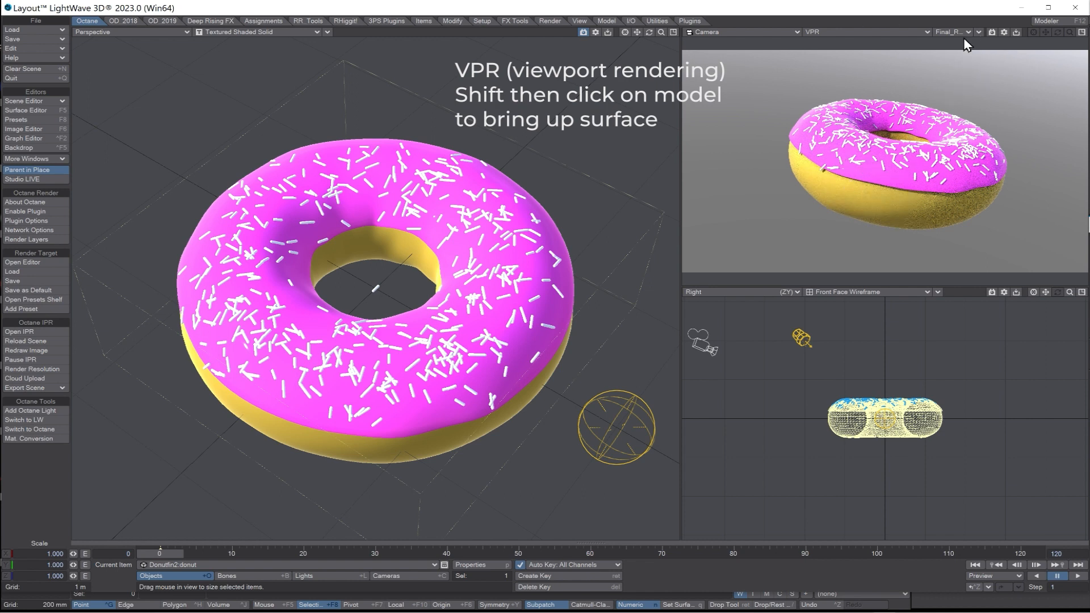
click(1004, 33)
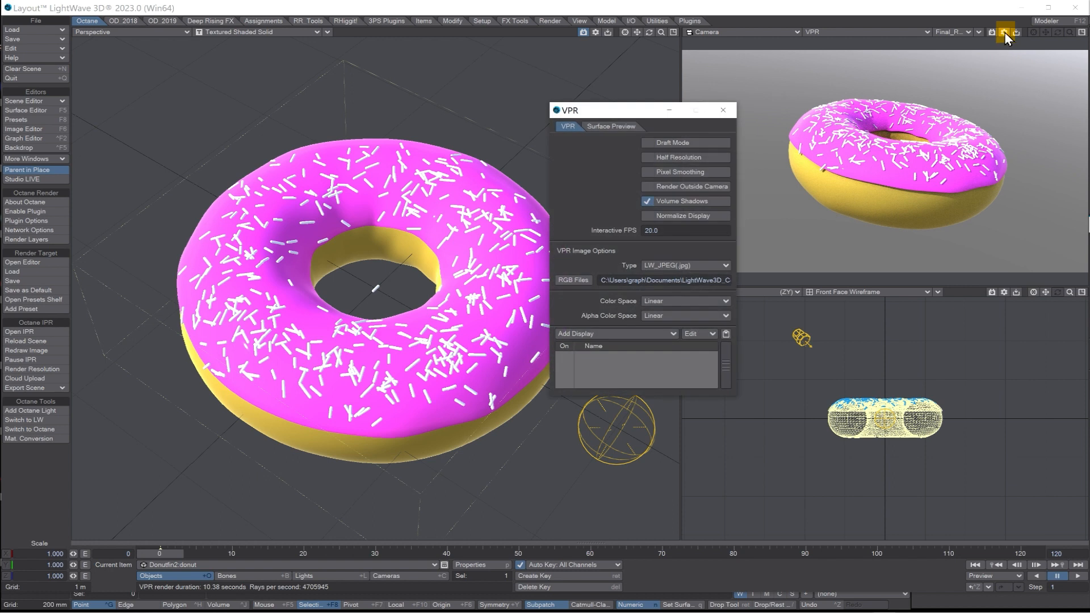
click(650, 146)
click(648, 158)
click(723, 112)
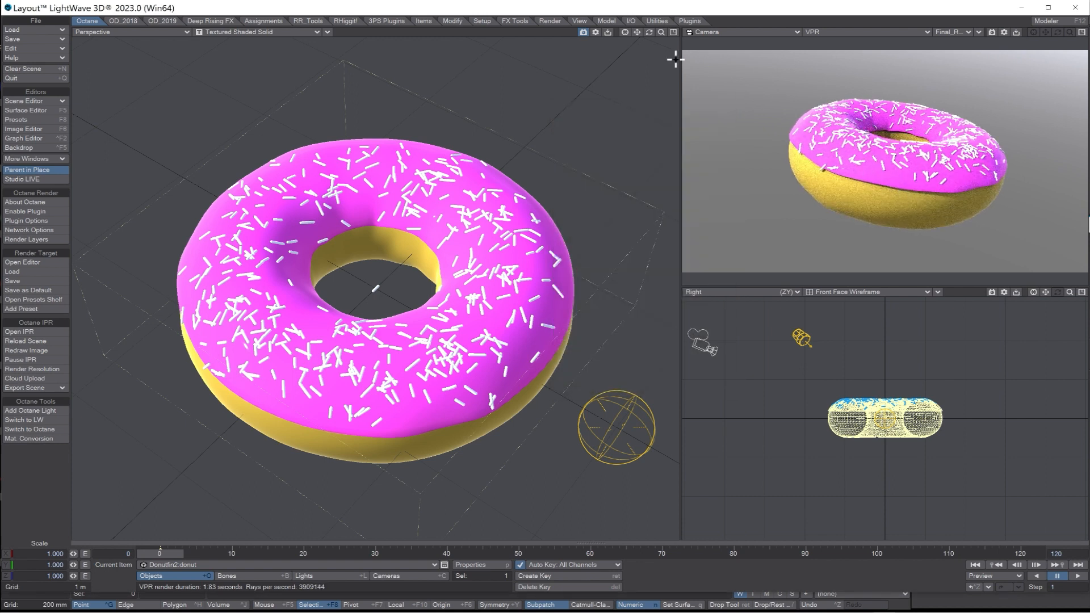
Set the render noise filter to On - GPU in the render properties.
click(551, 22)
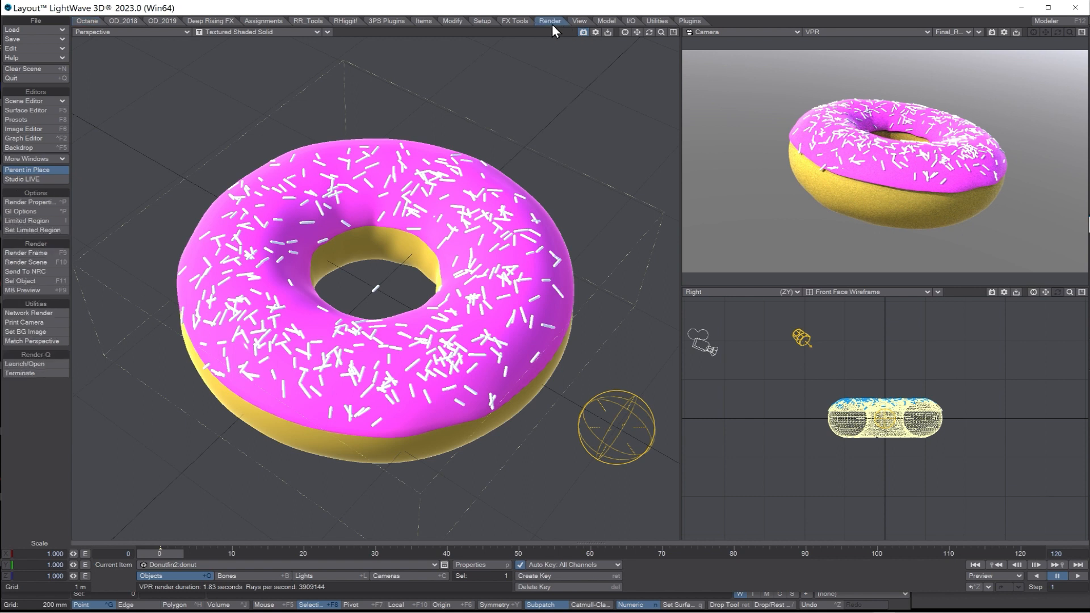
click(40, 202)
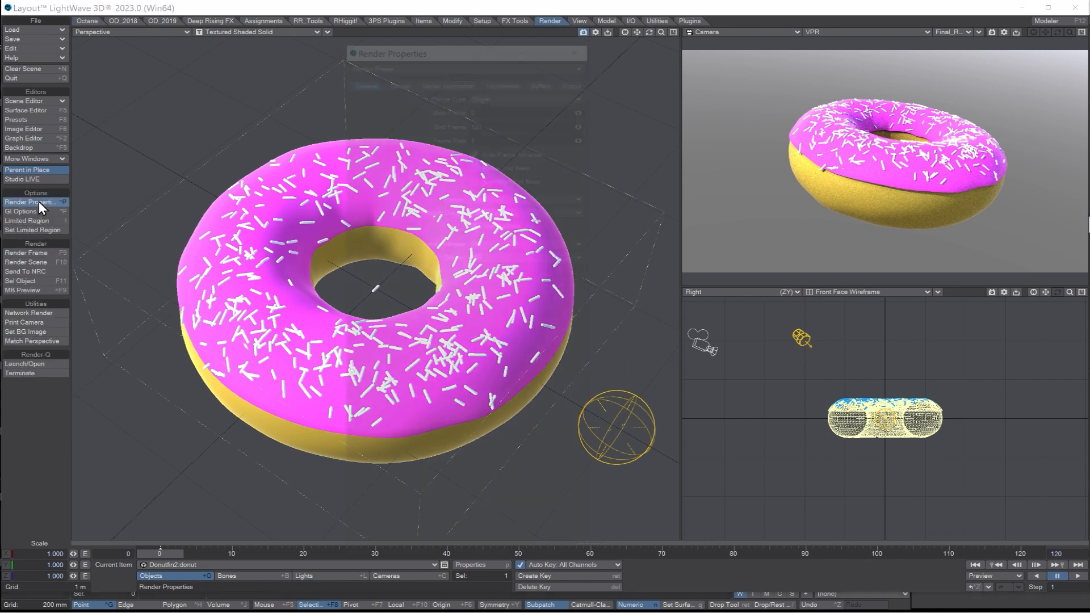
click(403, 78)
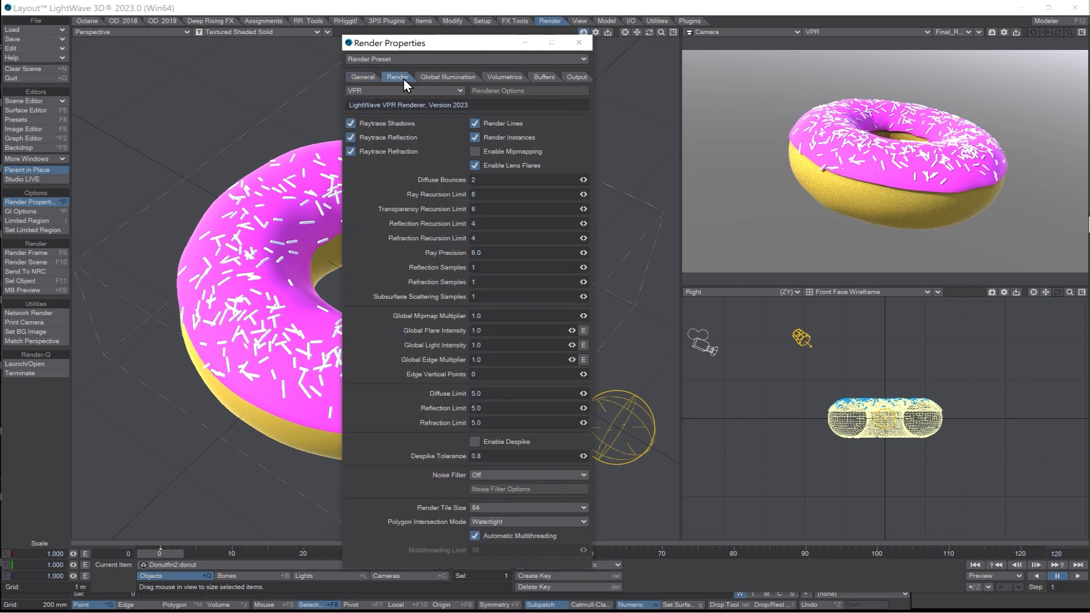
click(489, 477)
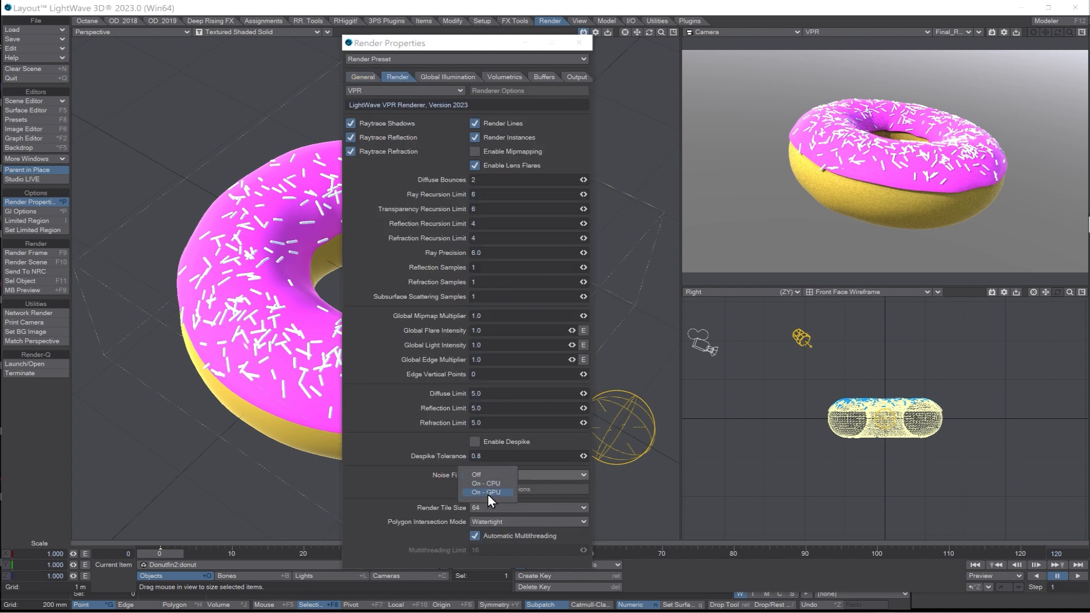
click(488, 493)
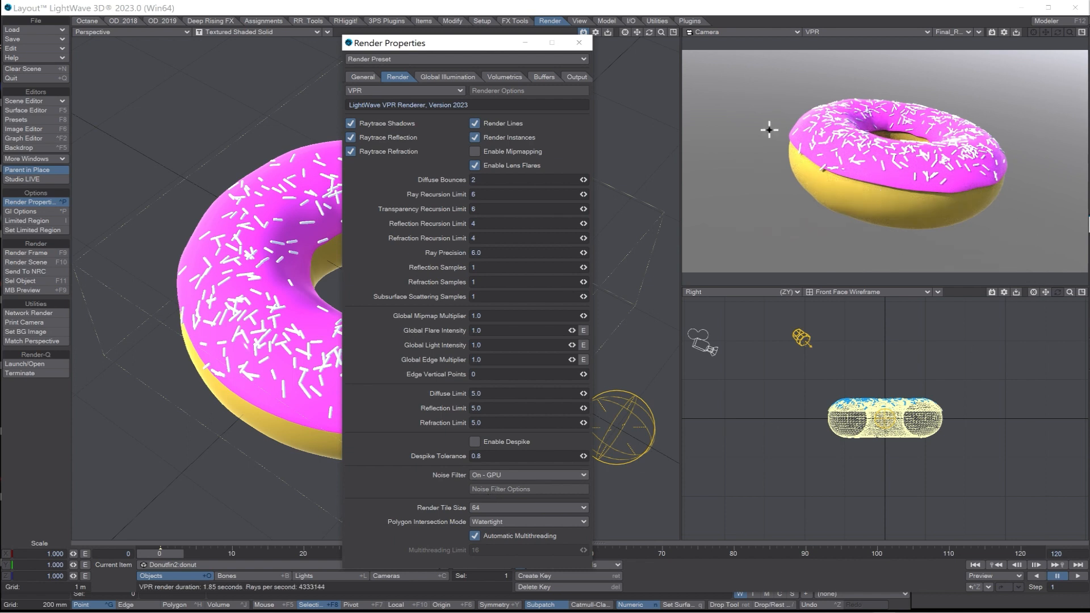
click(578, 43)
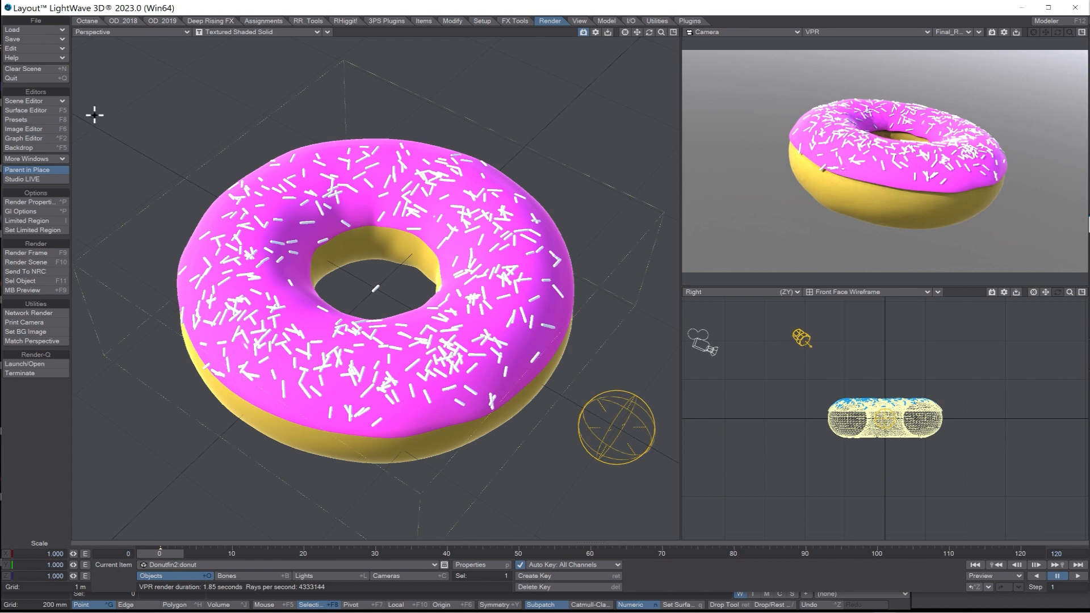
Open the Surface Editor and pick the frosting and the donut surfaces on the model in the VPR preview, ending on donut.
click(32, 109)
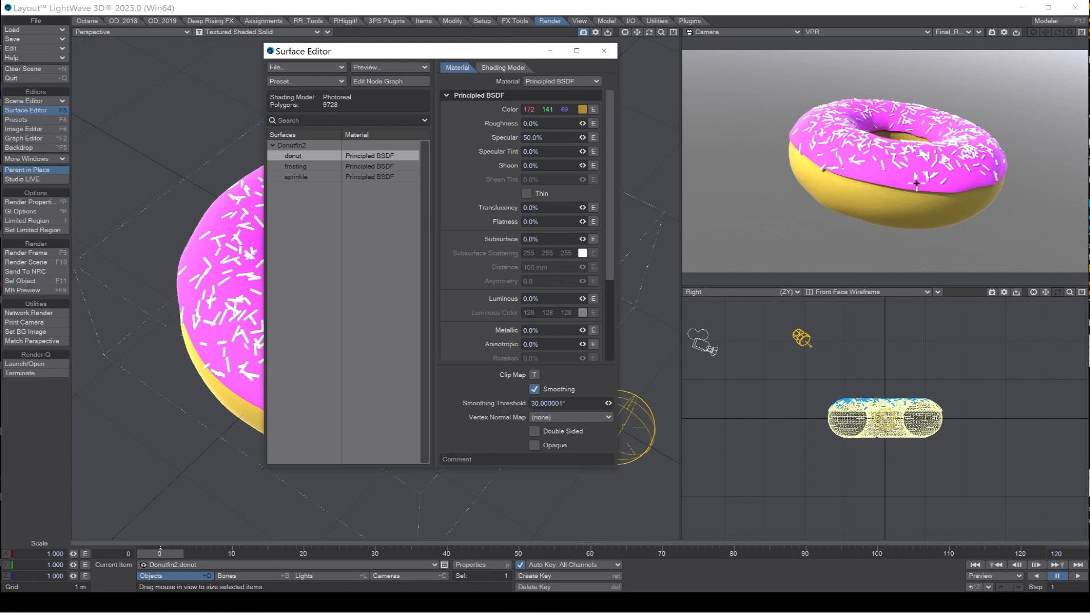
click(877, 177)
click(866, 199)
click(870, 177)
click(871, 165)
click(869, 167)
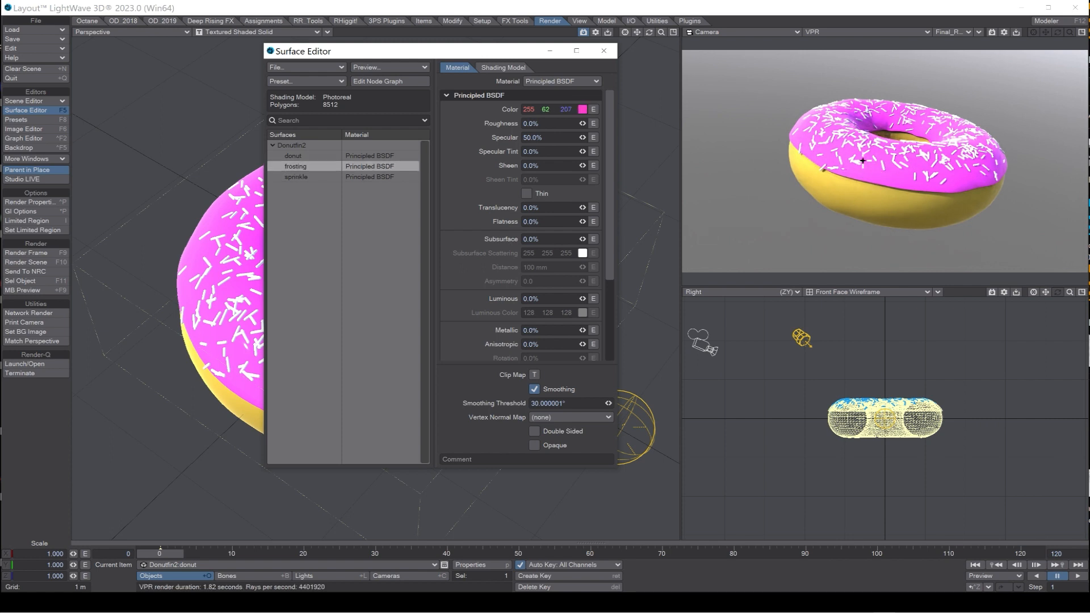
click(870, 166)
click(853, 191)
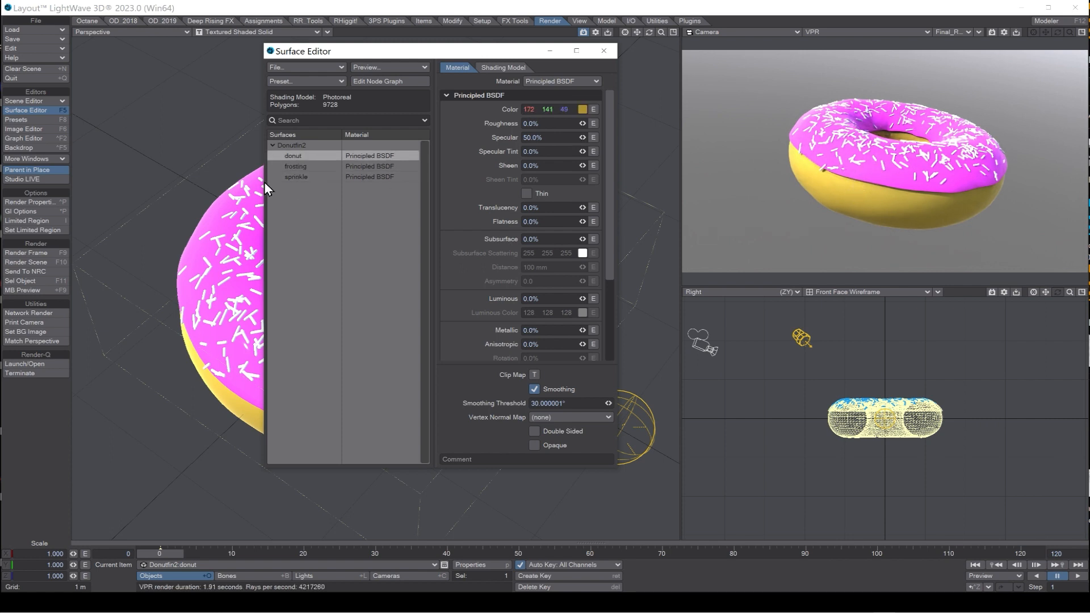
Load the reference image dount.png into the scene and show it full size beside the Surface Editor.
click(26, 130)
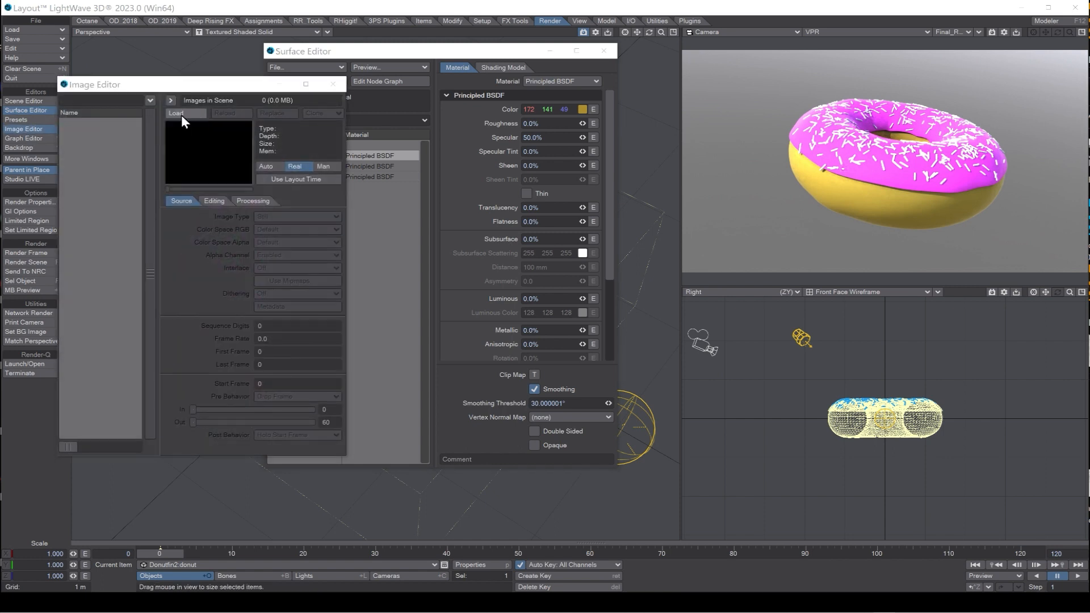
click(182, 115)
double_click(274, 170)
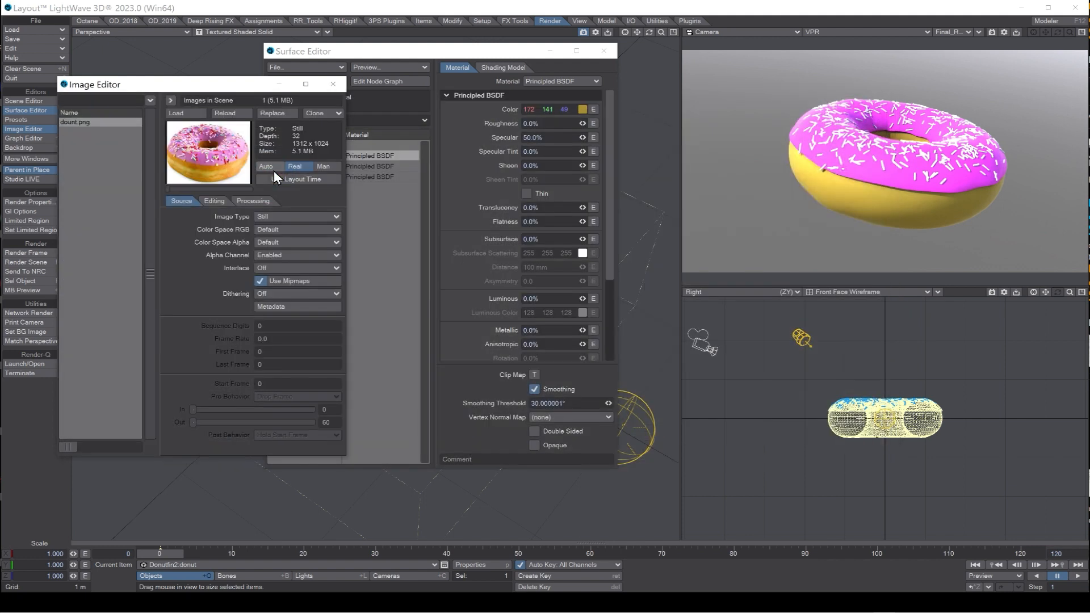
drag(119, 86, 87, 135)
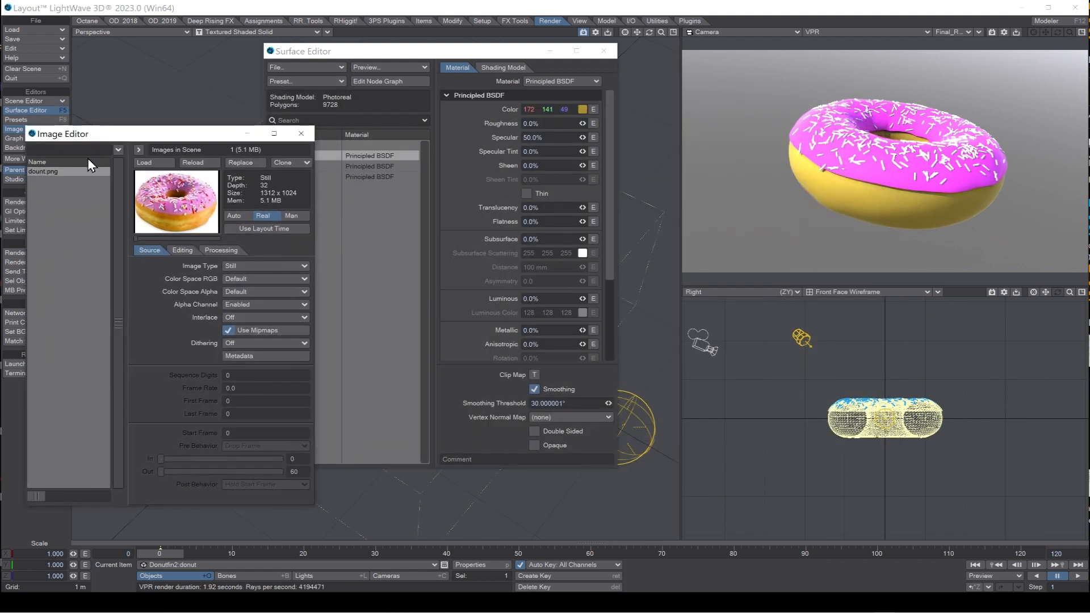
double_click(86, 170)
mouse_move(329, 142)
mouse_down()
mouse_move(326, 174)
mouse_move(308, 144)
mouse_up()
drag(357, 182, 90, 170)
drag(377, 56, 498, 65)
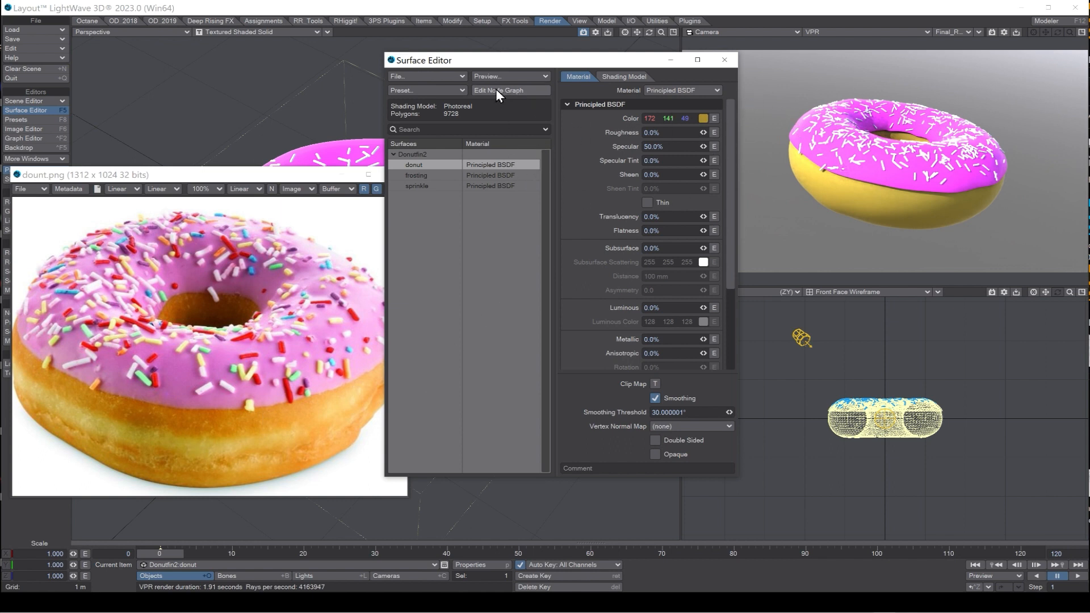
Open the donut surface's node graph and add a Gradient node, spaced out between the input node and Principled BSDF.
double_click(434, 167)
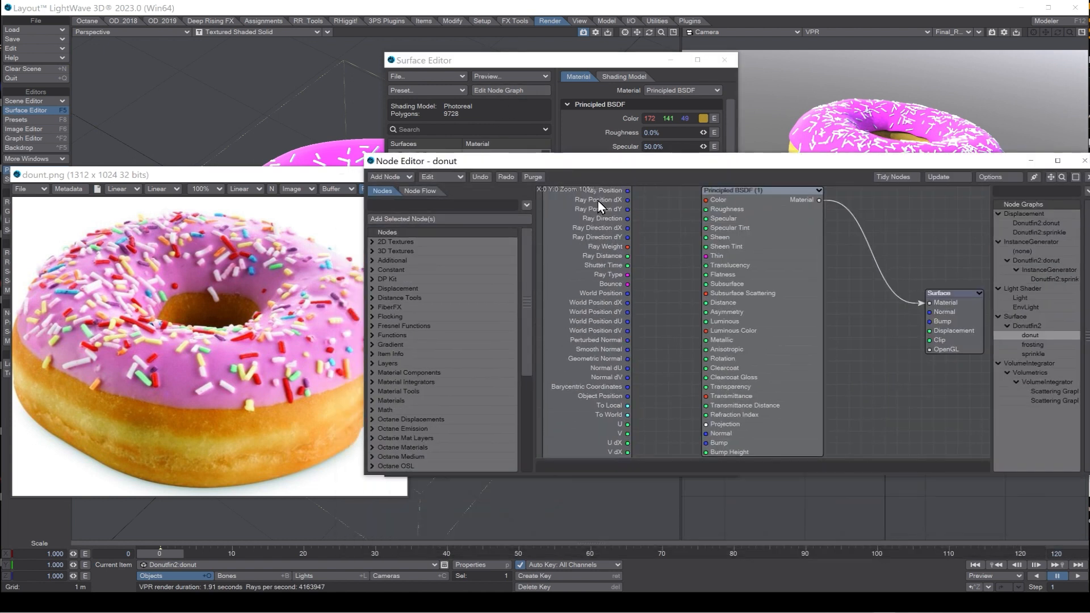
drag(807, 308, 847, 329)
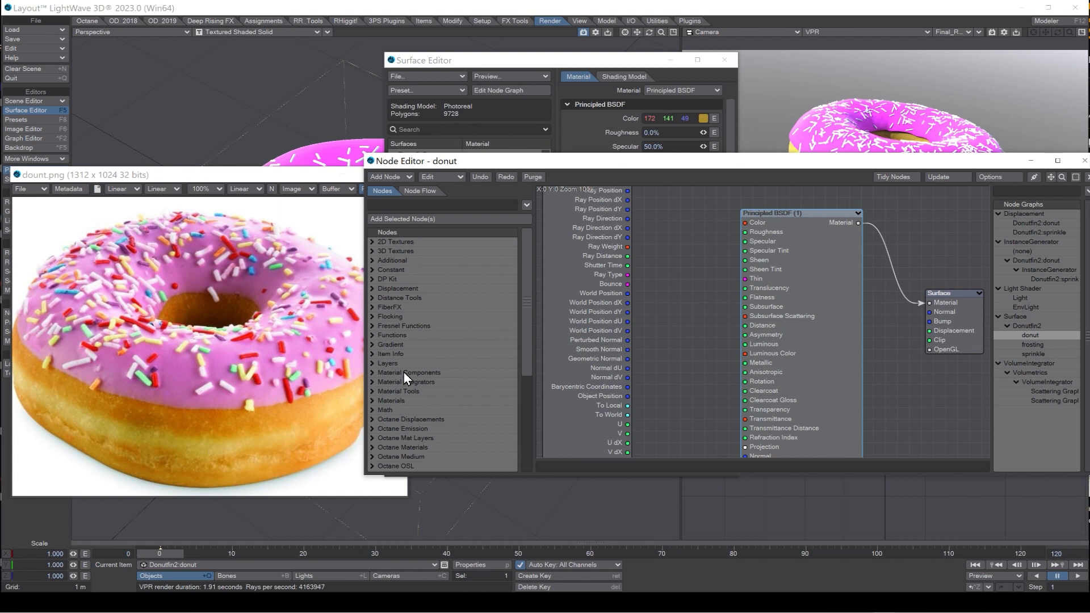
click(399, 207)
text(grad)
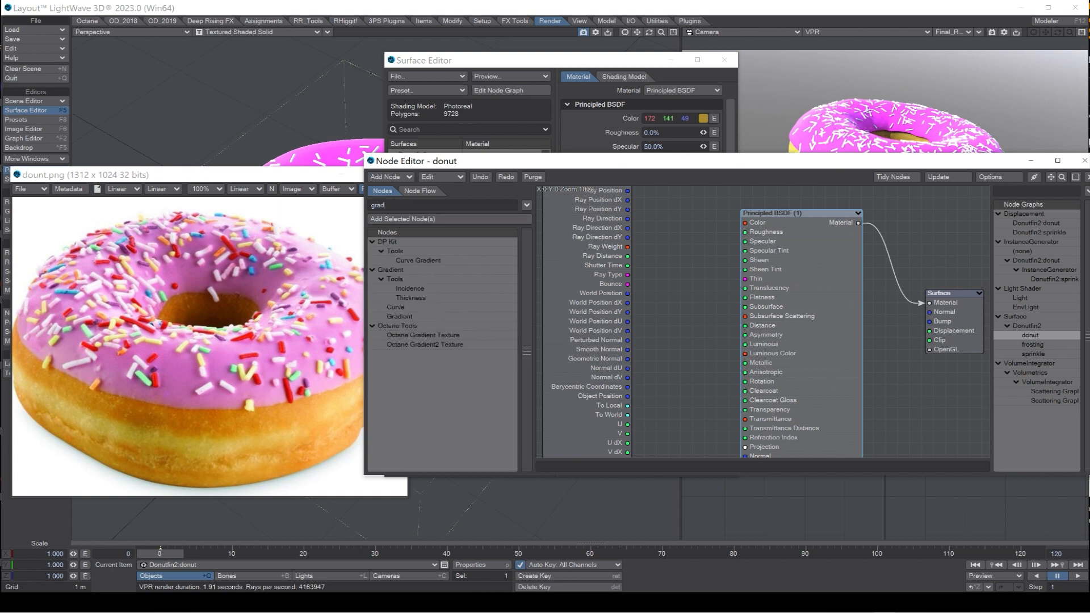
double_click(394, 319)
drag(641, 164, 614, 262)
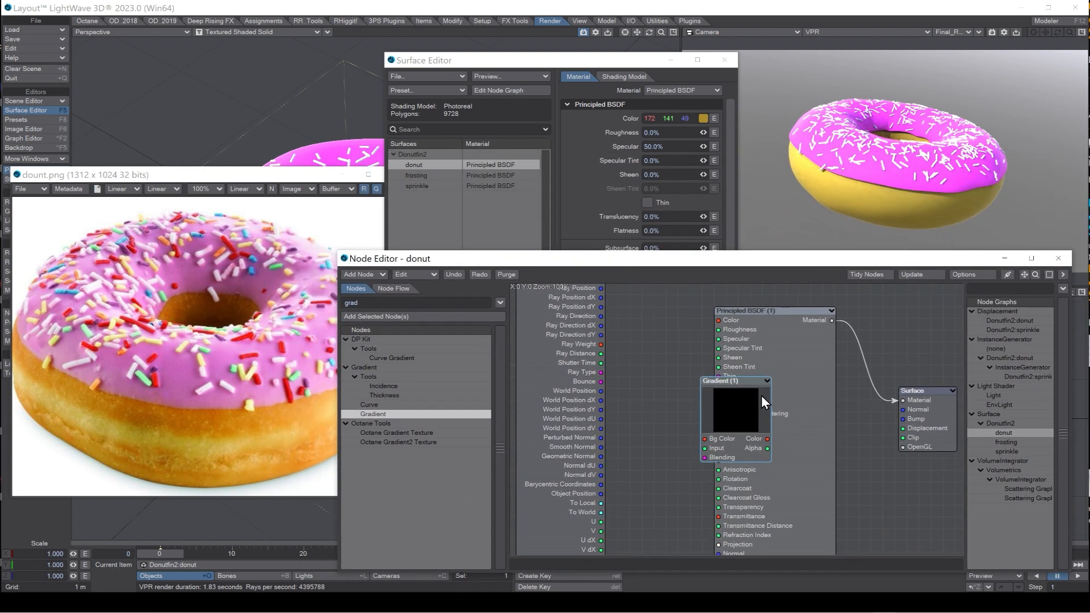
drag(761, 395, 690, 414)
drag(773, 430, 808, 431)
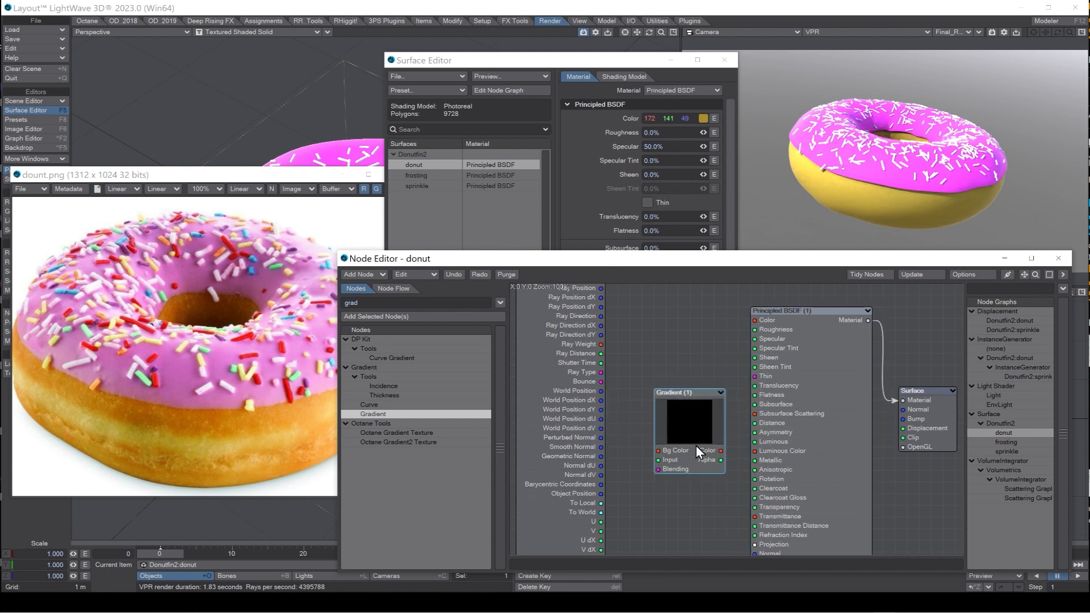
Connect the Gradient node's Color output to the Principled BSDF Color input and open the Gradient's settings.
drag(697, 443, 755, 320)
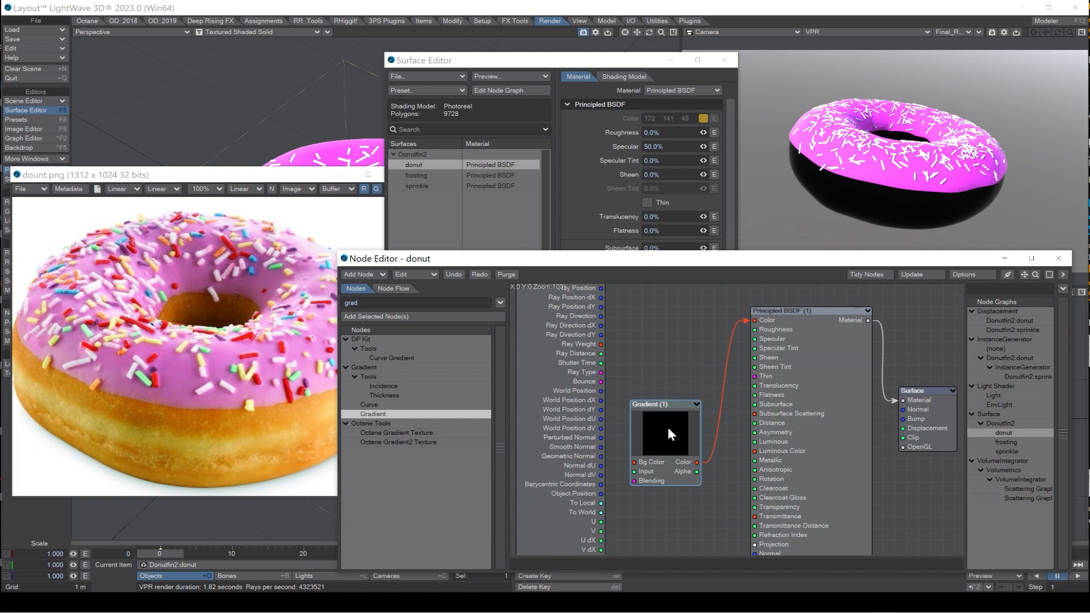
drag(672, 431, 696, 384)
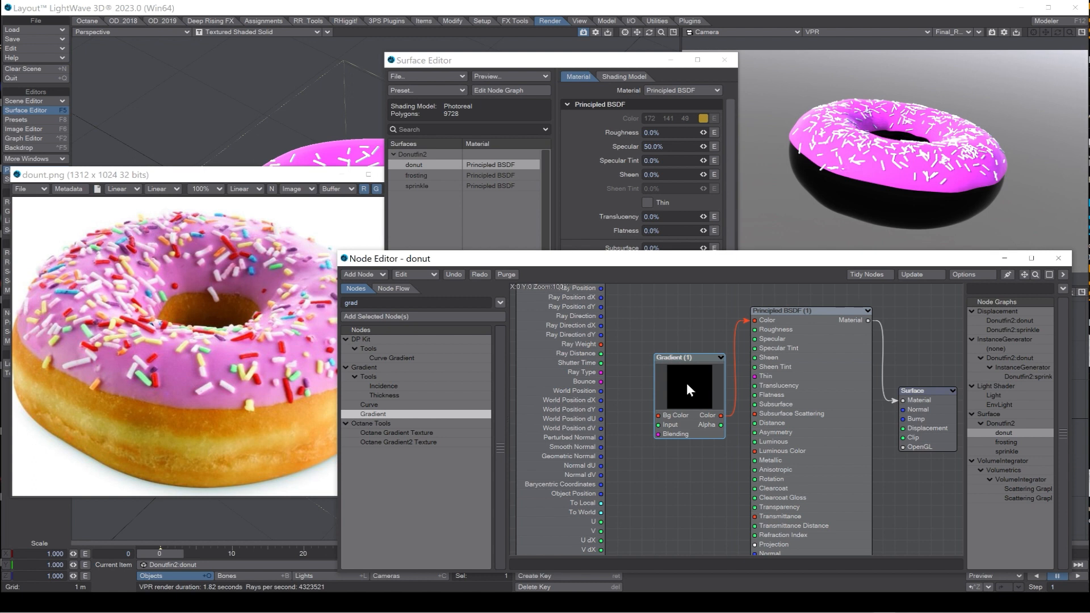
double_click(687, 384)
drag(626, 107, 597, 145)
click(758, 140)
double_click(697, 392)
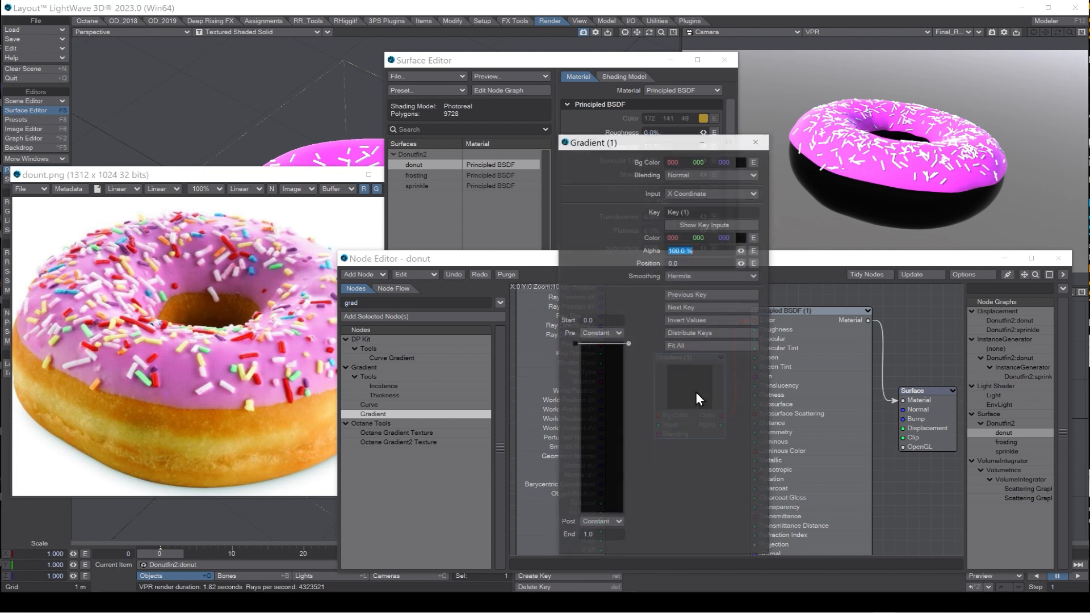
drag(641, 140, 639, 131)
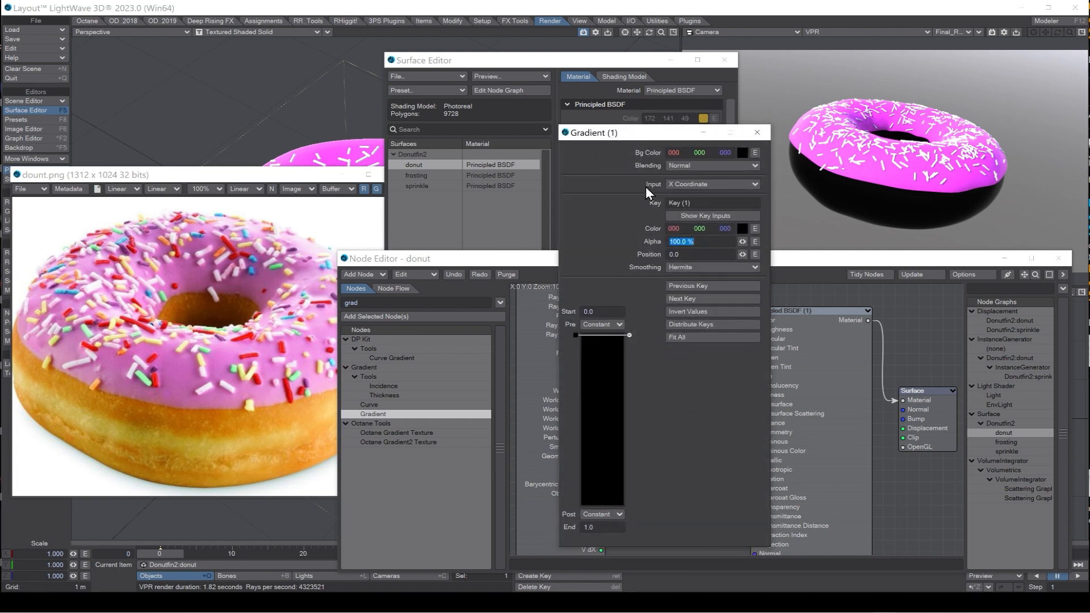
Set the gradient input to Y Coordinate and sample the first key's colour from the photo's brown crust, RGB 180, 105, 3.
click(691, 184)
click(690, 195)
click(742, 229)
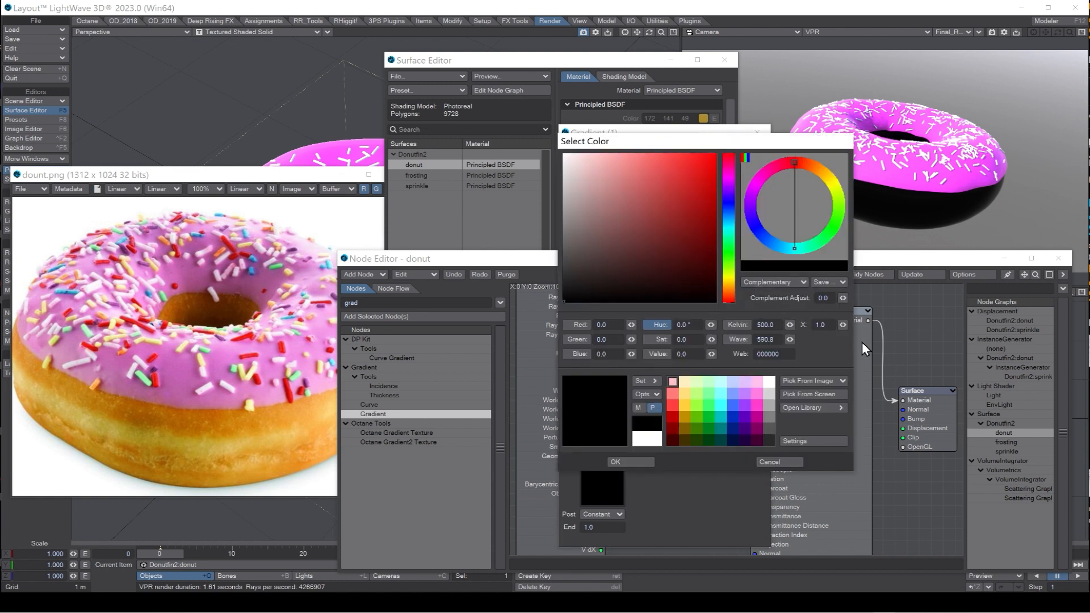
click(819, 394)
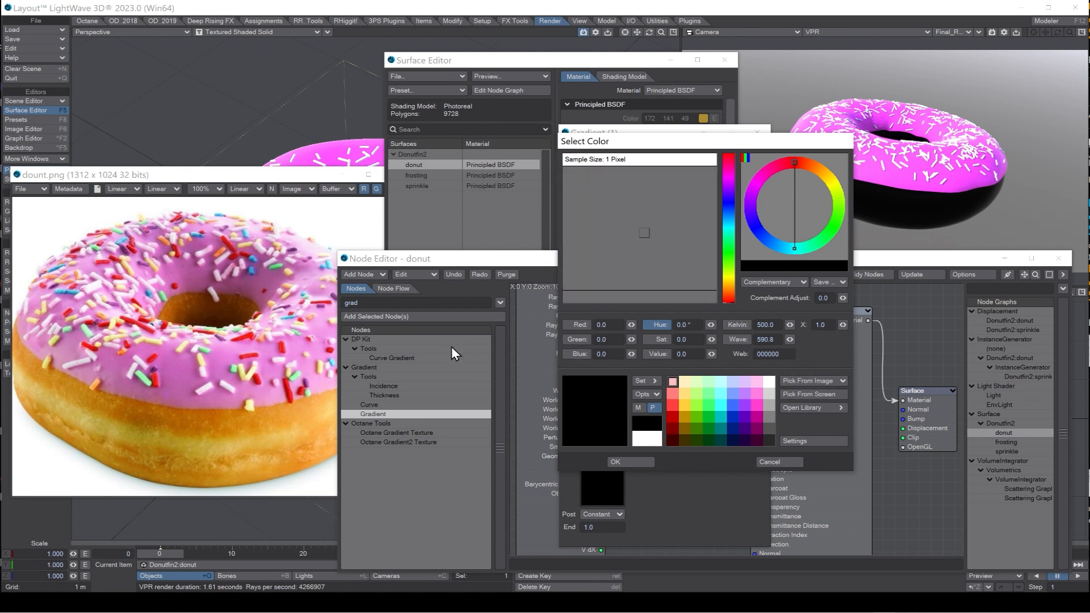
click(191, 421)
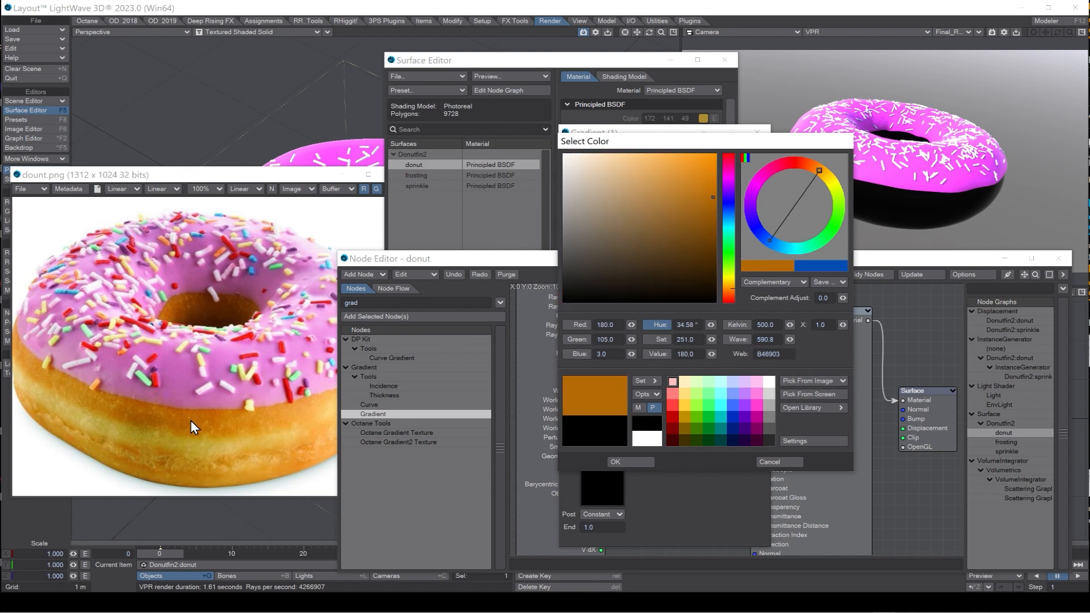
click(615, 461)
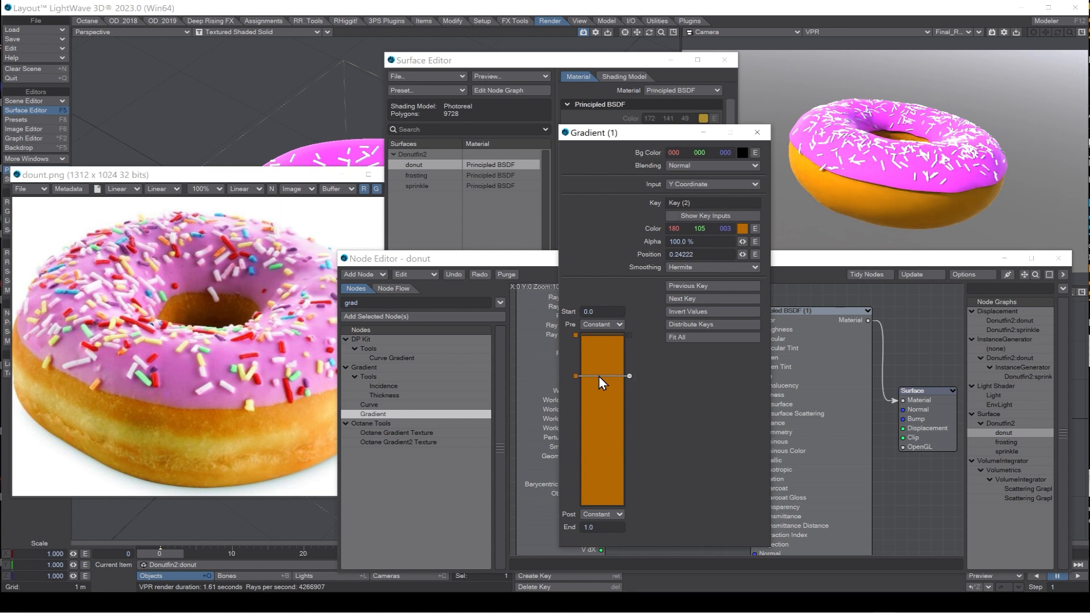
Place a second gradient key partway down the ramp and sample its colour from the photo's pale crust band, RGB 186, 163, 65.
drag(599, 377, 600, 402)
click(742, 228)
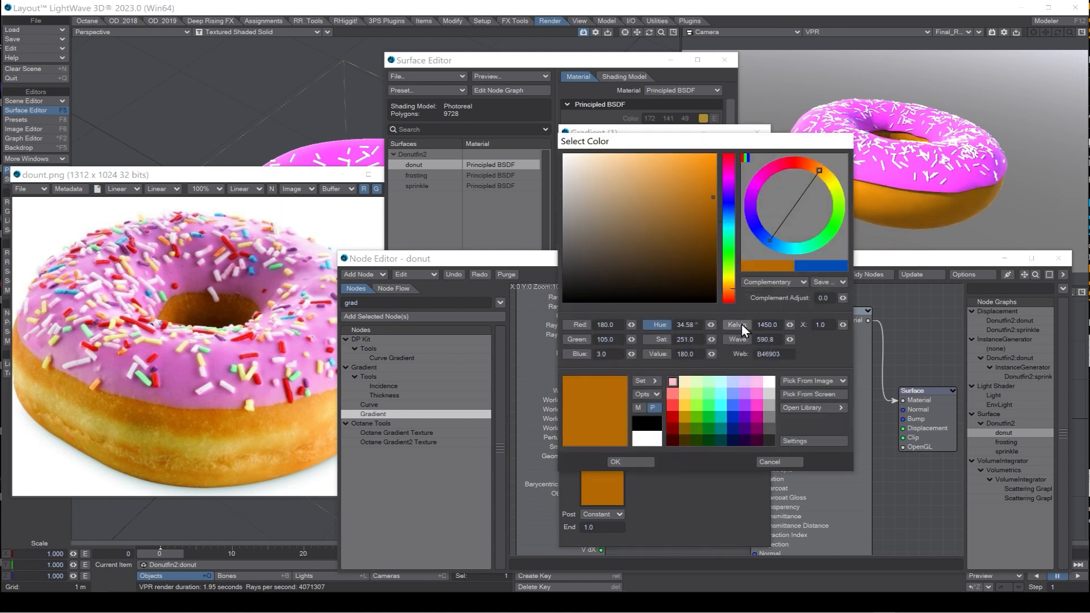
click(805, 397)
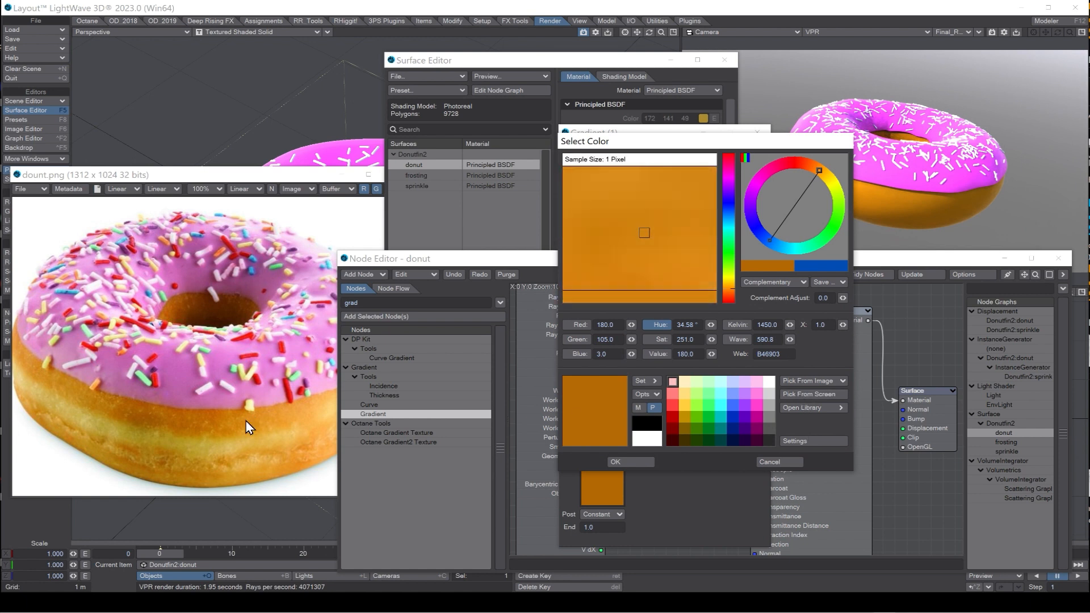
click(98, 427)
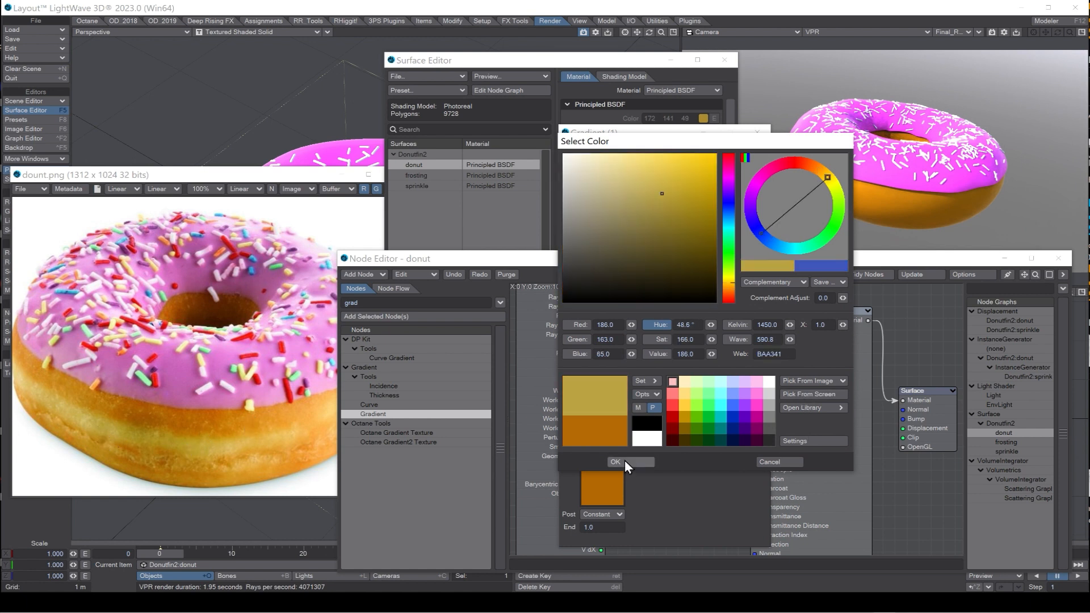
click(625, 462)
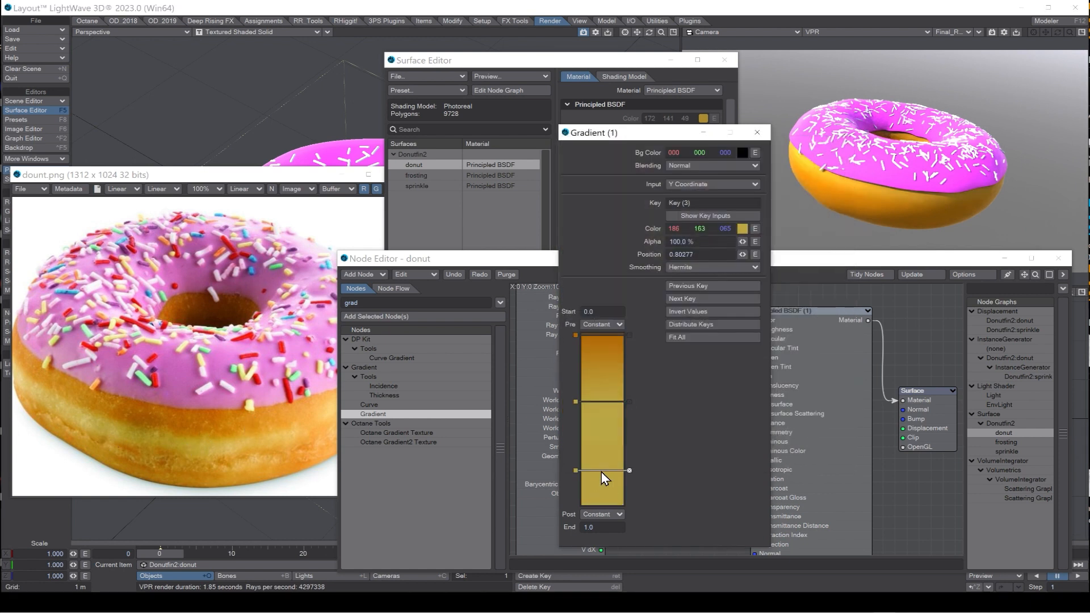
Add a third gradient key at about 0.80 and sample its colour from the photo's dark brown crust, RGB 163, 85, 2.
click(741, 230)
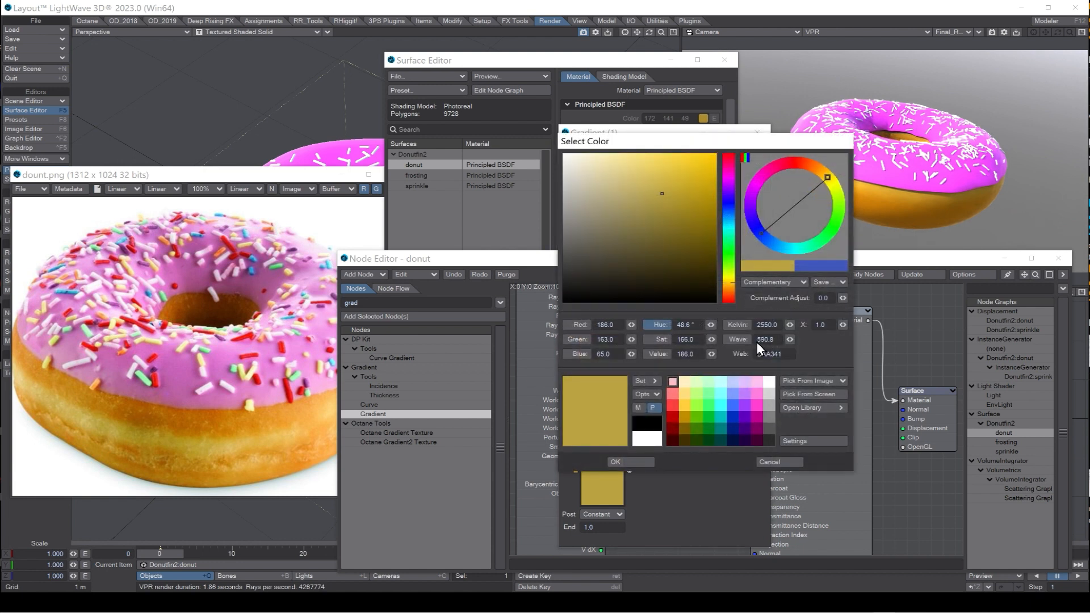
click(790, 394)
click(145, 415)
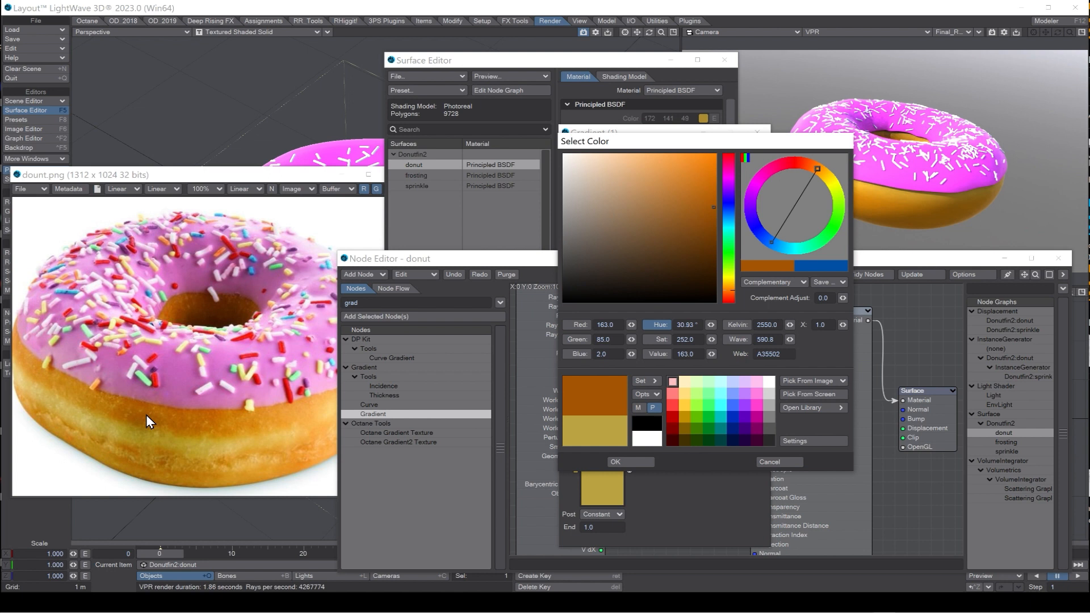
click(626, 462)
Set both the Pre and Post behaviour of the gradient to Repeat.
click(587, 322)
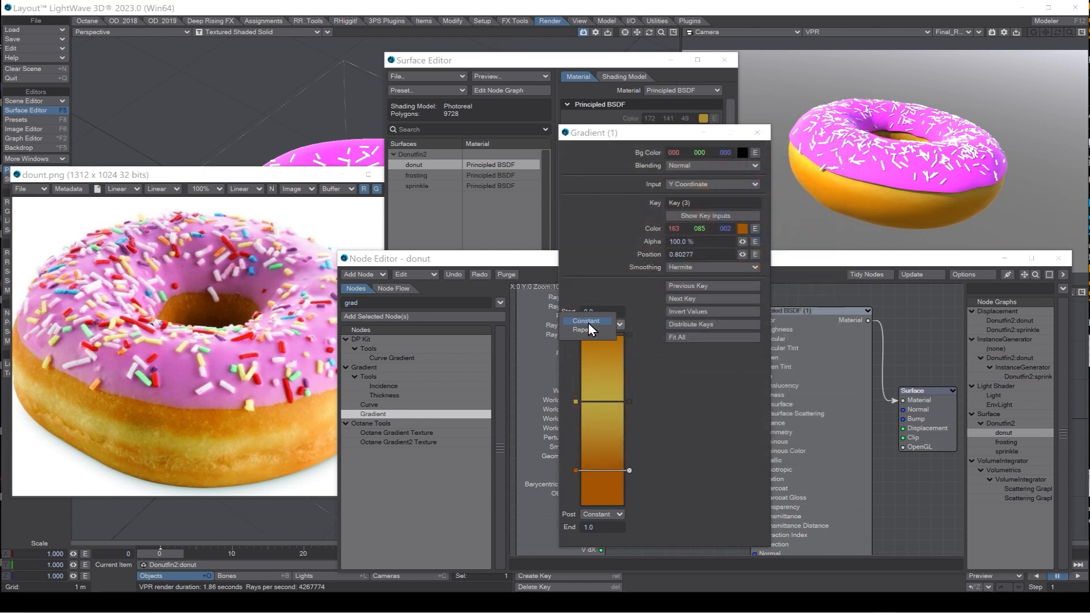
click(586, 331)
click(603, 514)
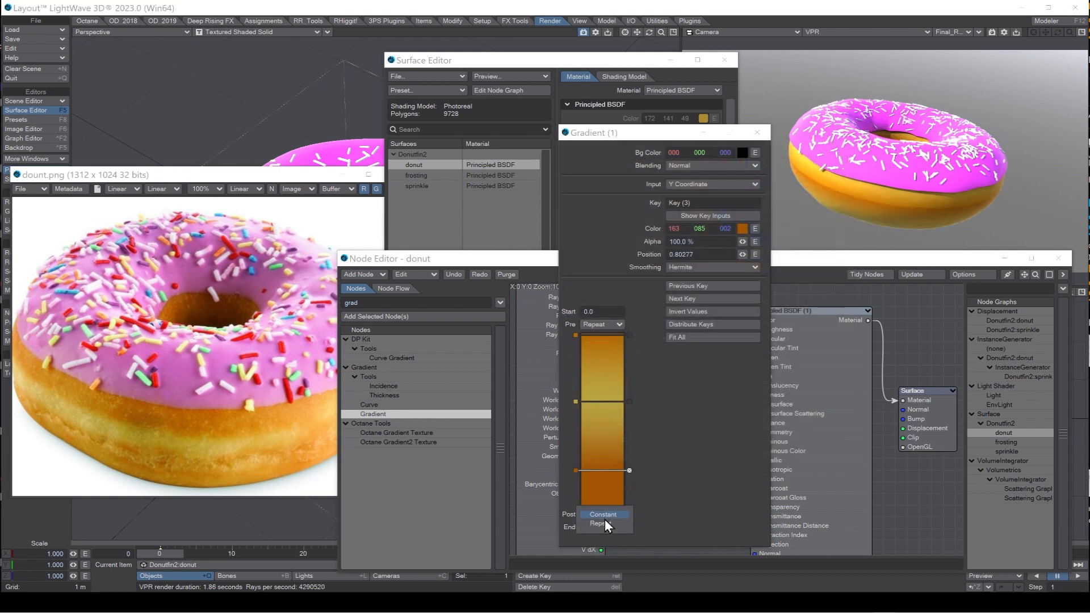
click(605, 527)
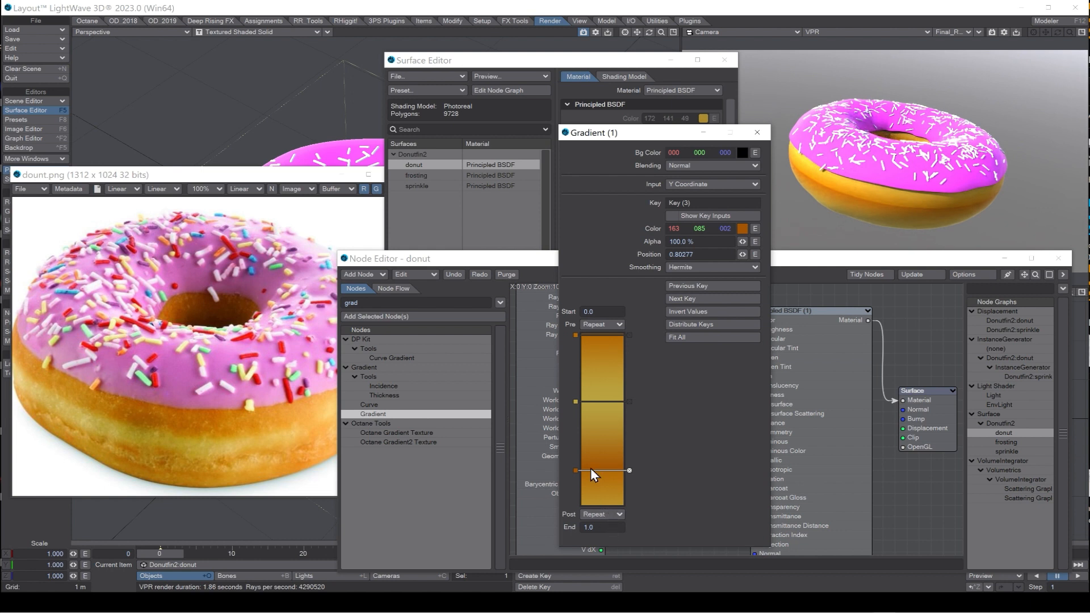
Reposition the three gradient keys to about 0.17, 0.53 and 0.69 to place the pale band between the brown ones.
drag(589, 471, 591, 487)
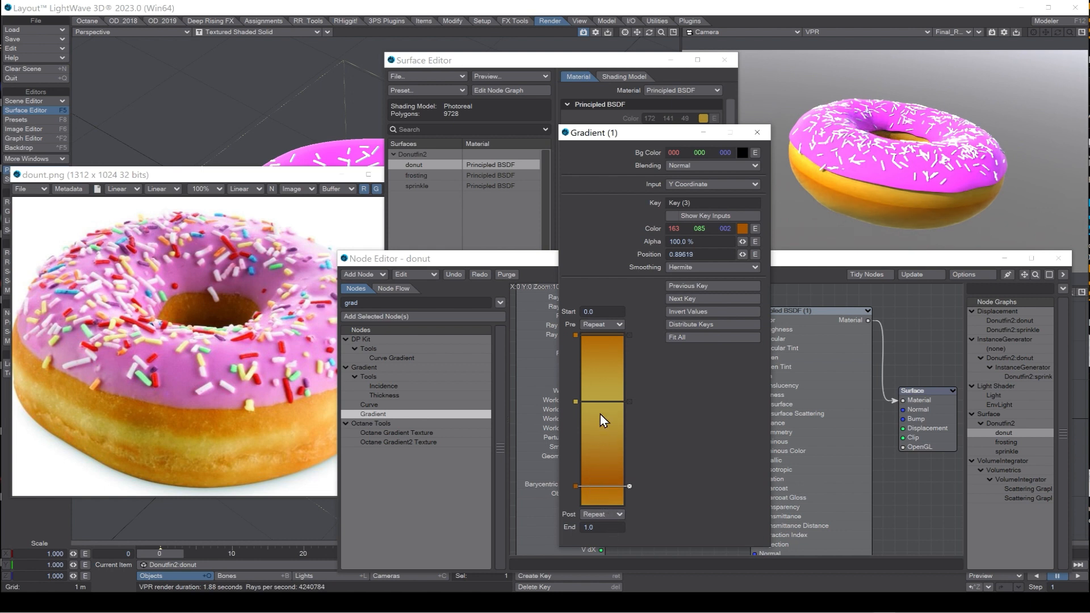
drag(601, 404, 604, 374)
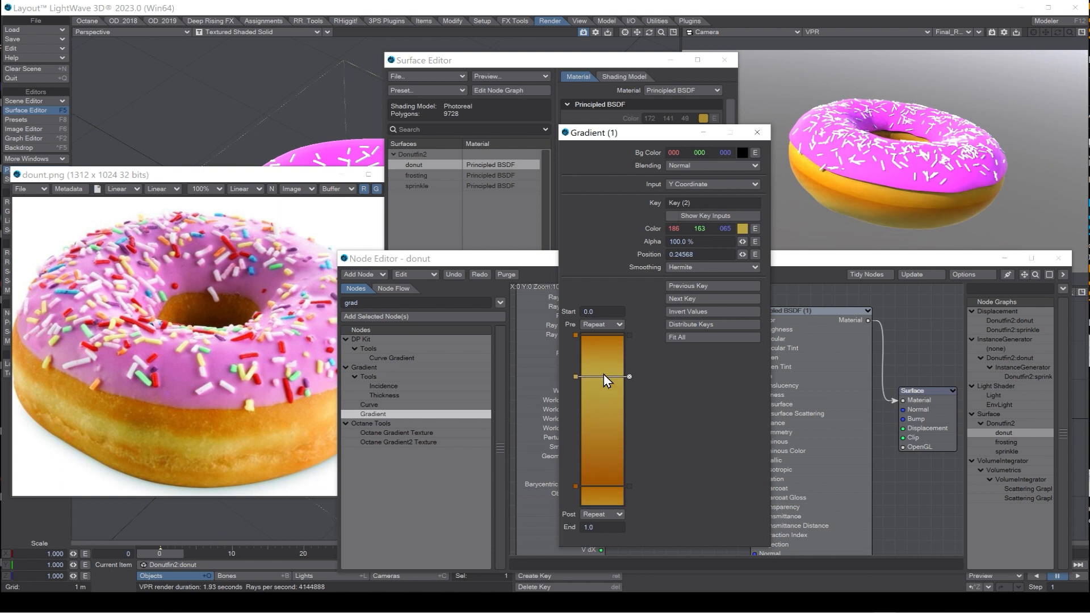
drag(601, 335, 604, 421)
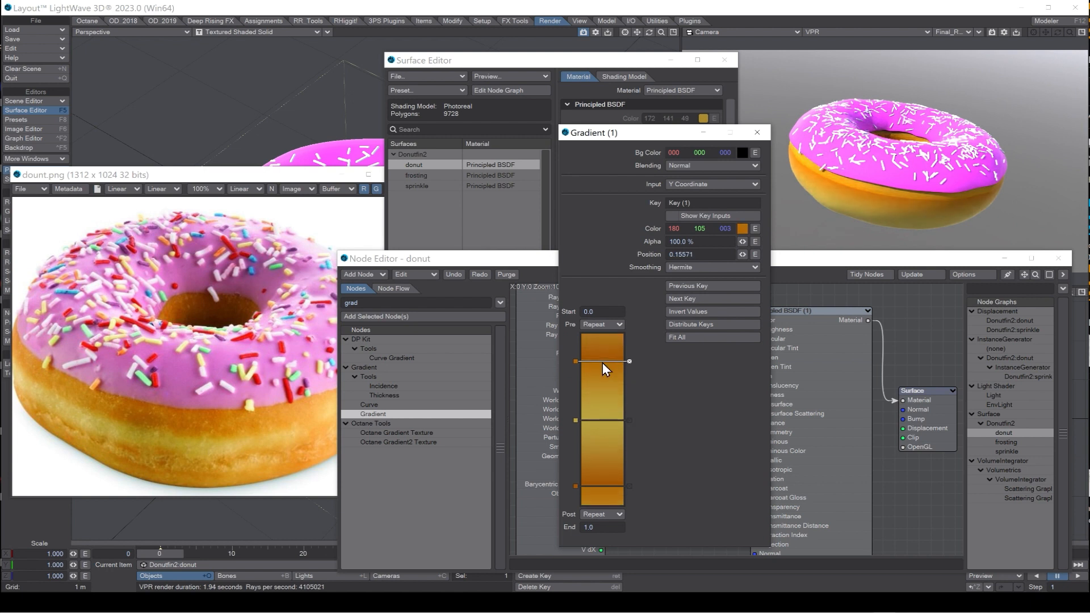
drag(602, 363, 602, 364)
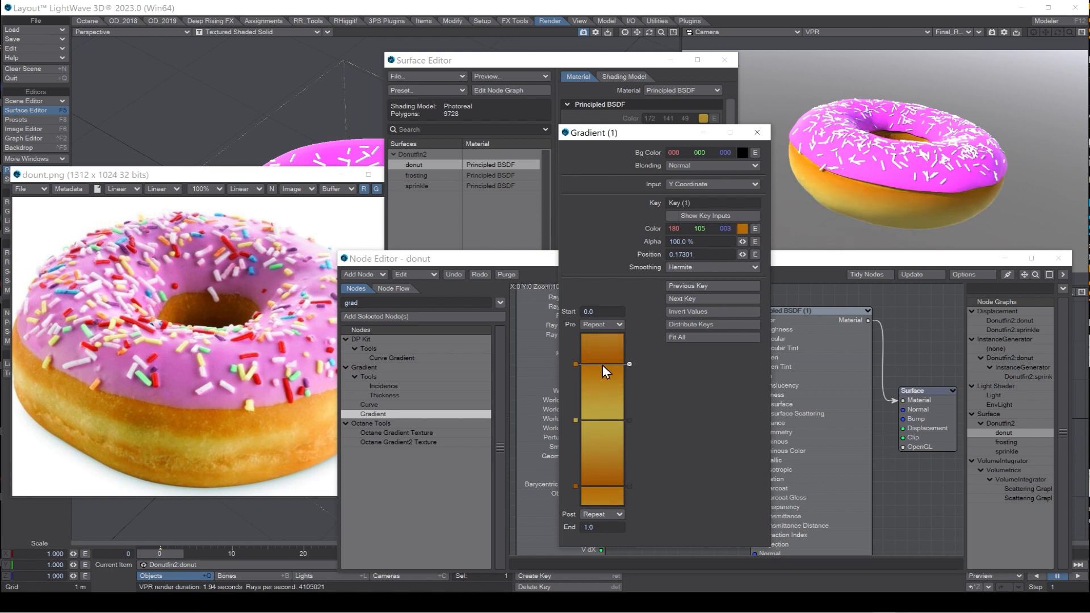
drag(601, 423, 599, 407)
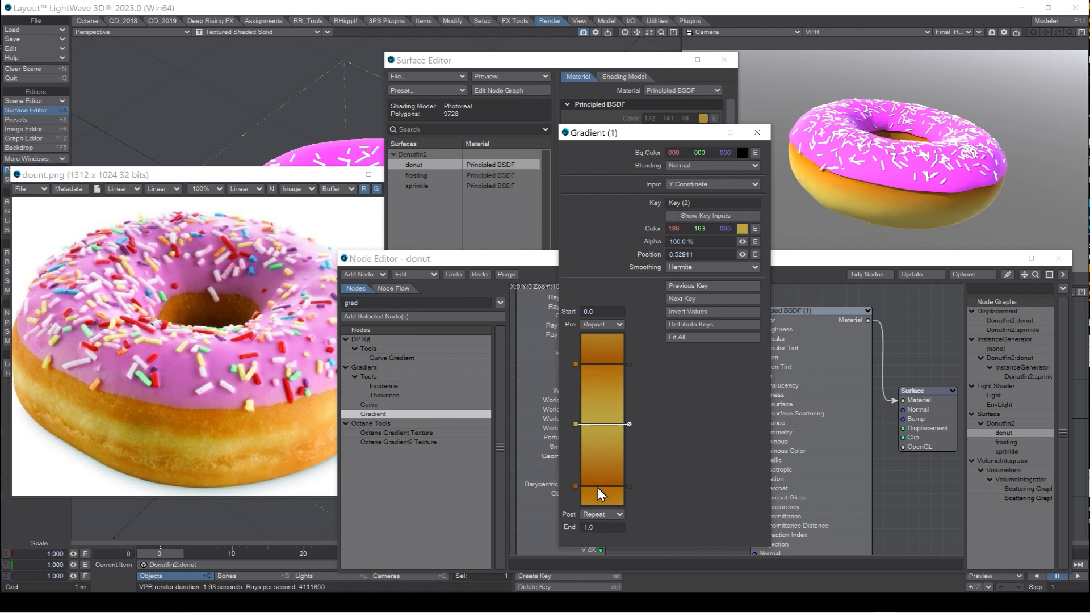
drag(598, 487, 601, 459)
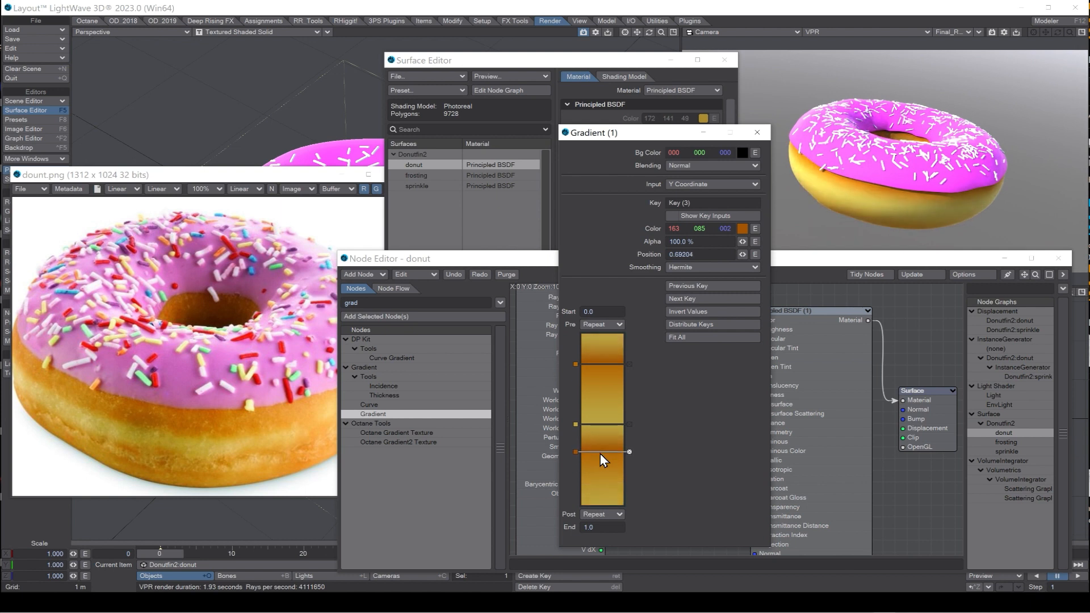
Fine-tune the first gradient key to about 0.16 and the second to about 0.44, and close the gradient settings and node graph.
click(601, 365)
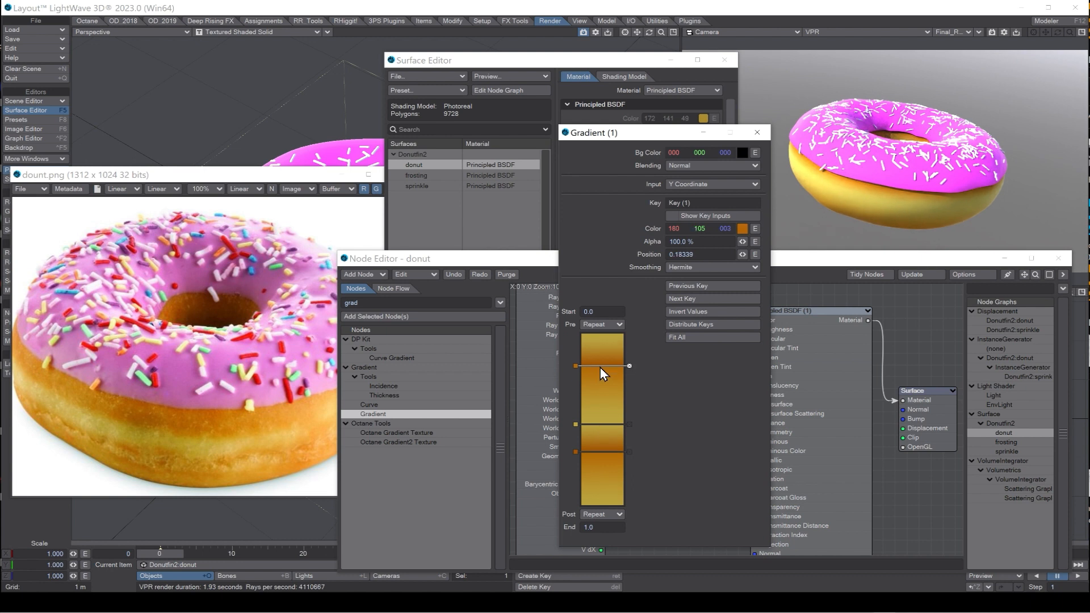
drag(601, 366, 601, 363)
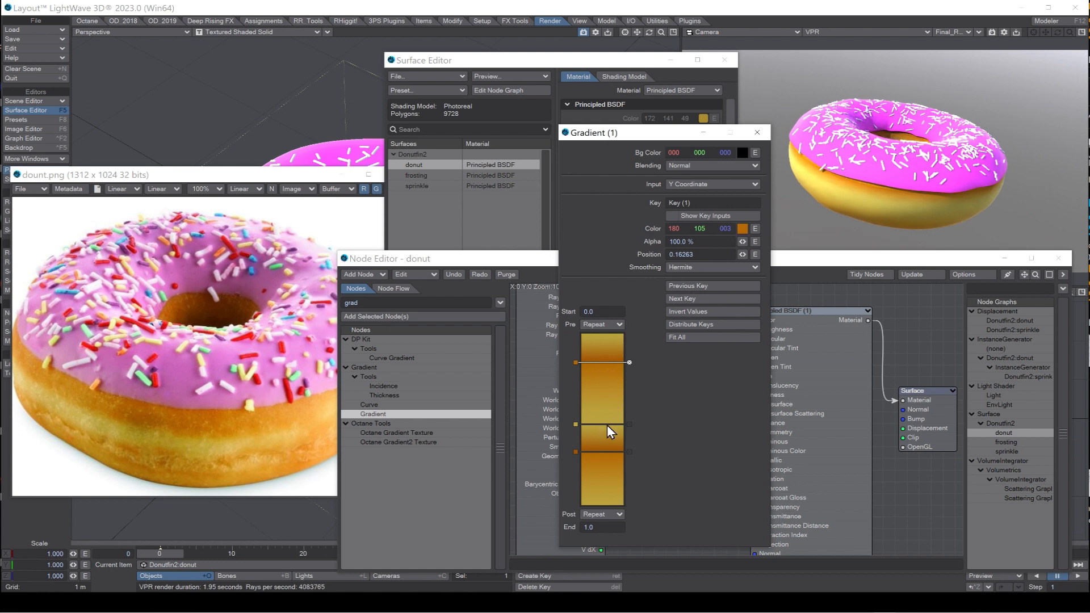
drag(608, 424, 607, 410)
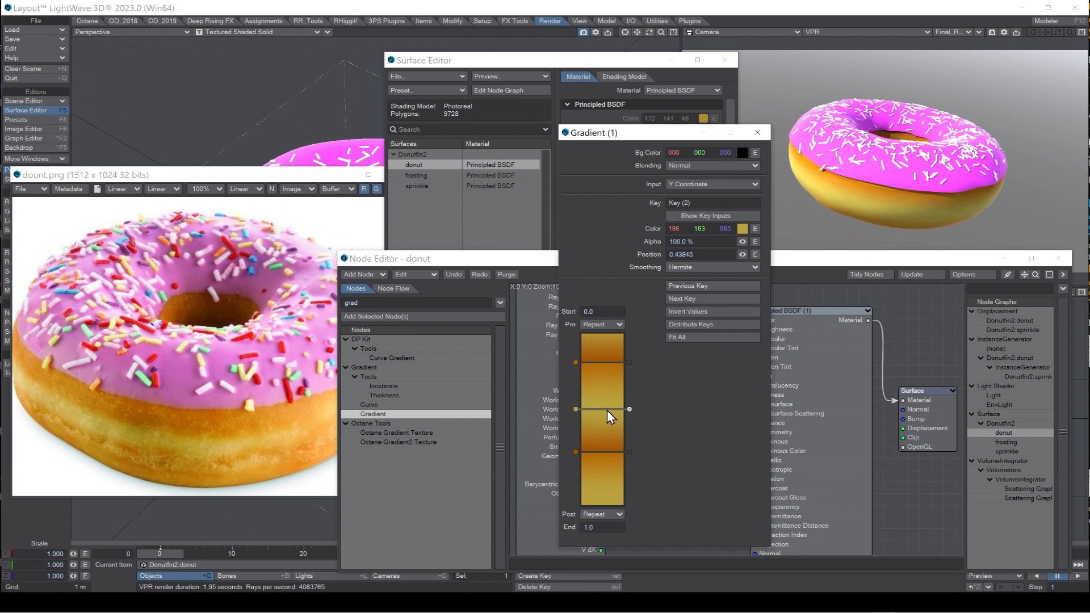
click(757, 135)
click(1059, 259)
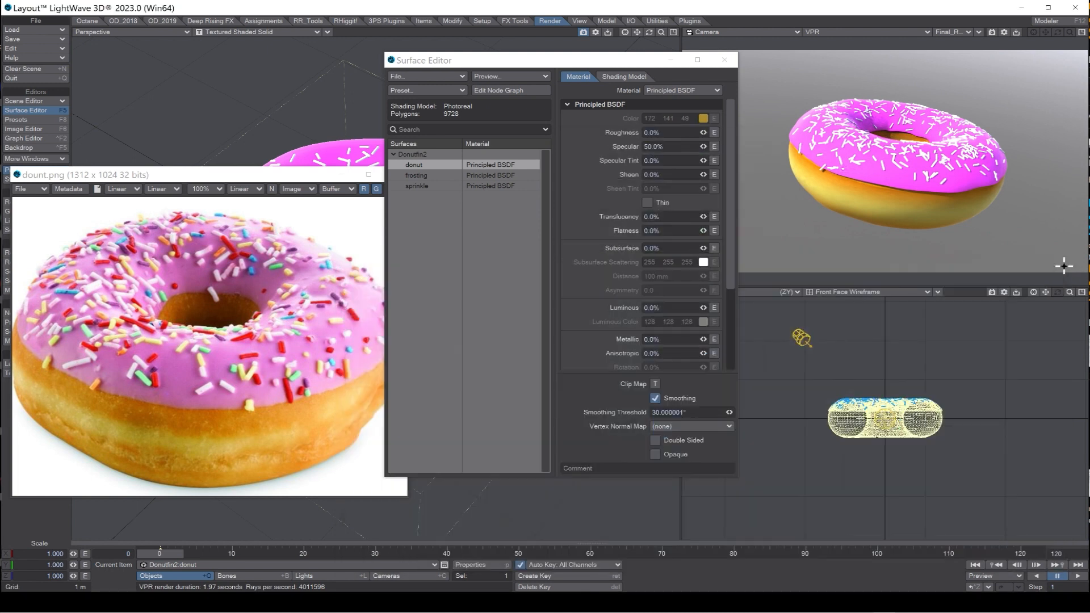
Set the donut surface's Specular to 5% and its Roughness to 40%.
click(667, 148)
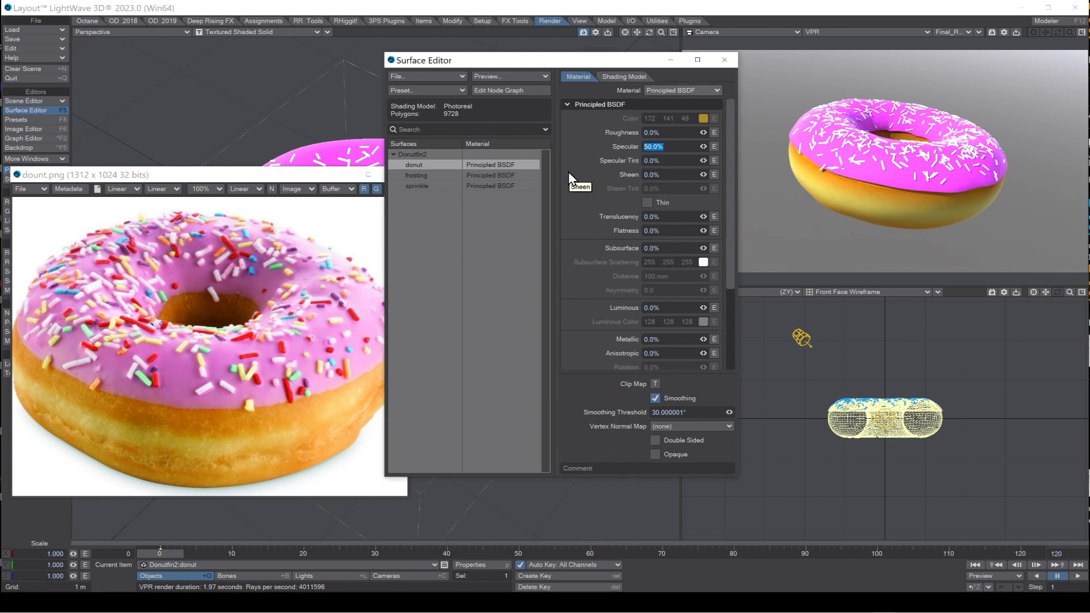
text(5)
key(Return)
drag(667, 138, 588, 121)
text(40)
key(Tab)
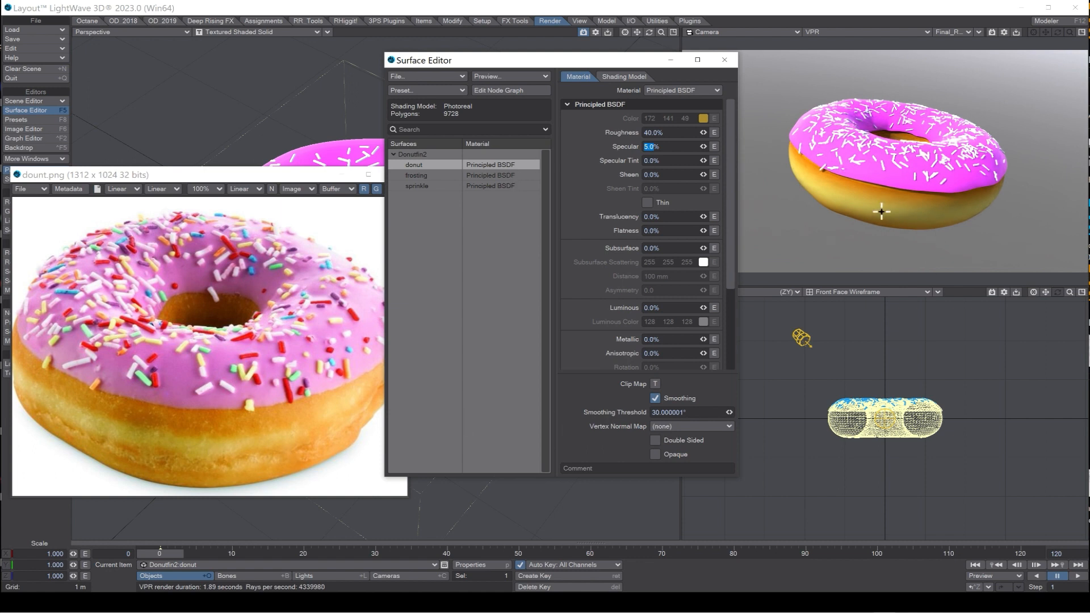
Set the frosting surface's colour to RGB 200, 98, 182, sampled from the pink icing in the reference photo.
click(500, 177)
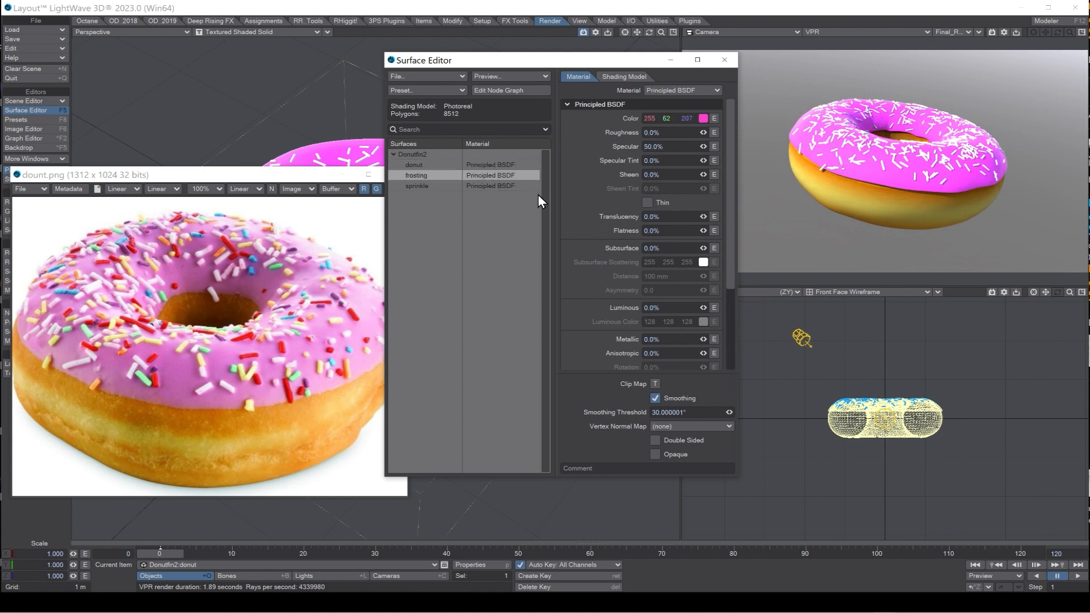
click(703, 118)
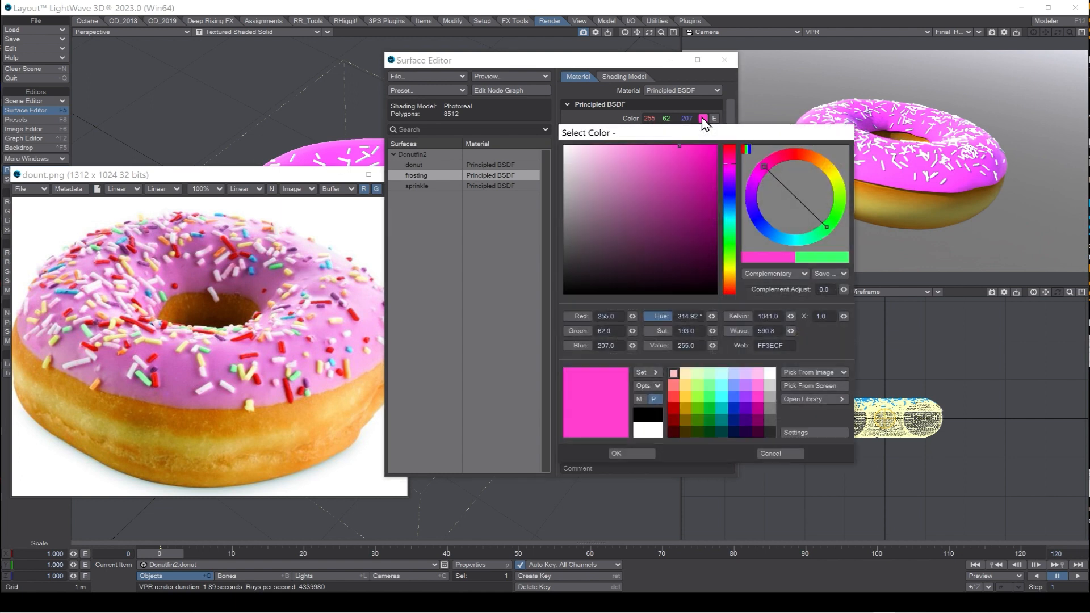
click(812, 387)
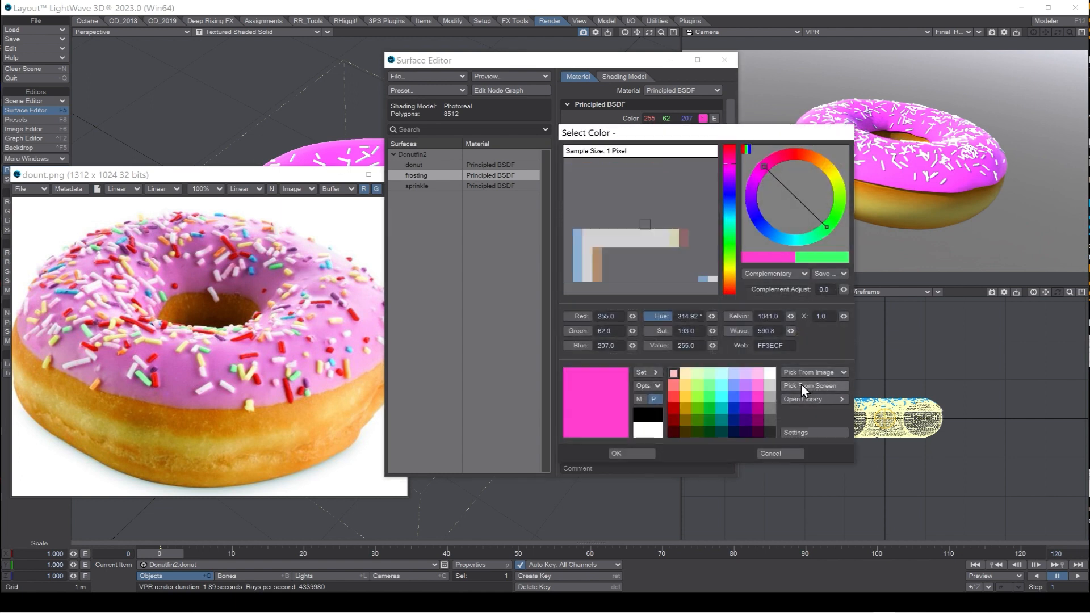
click(186, 372)
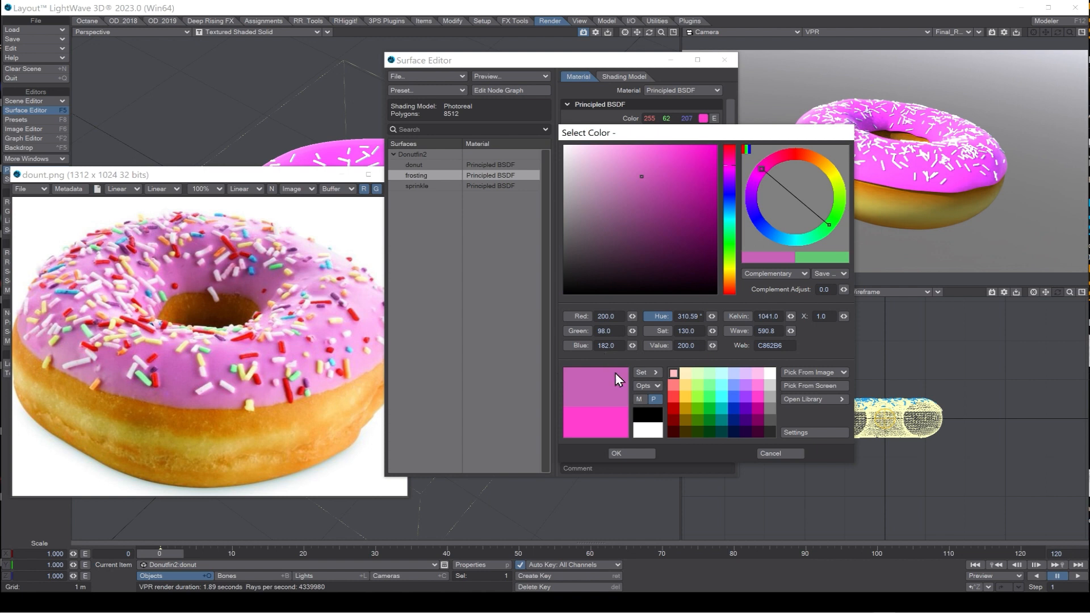
click(630, 453)
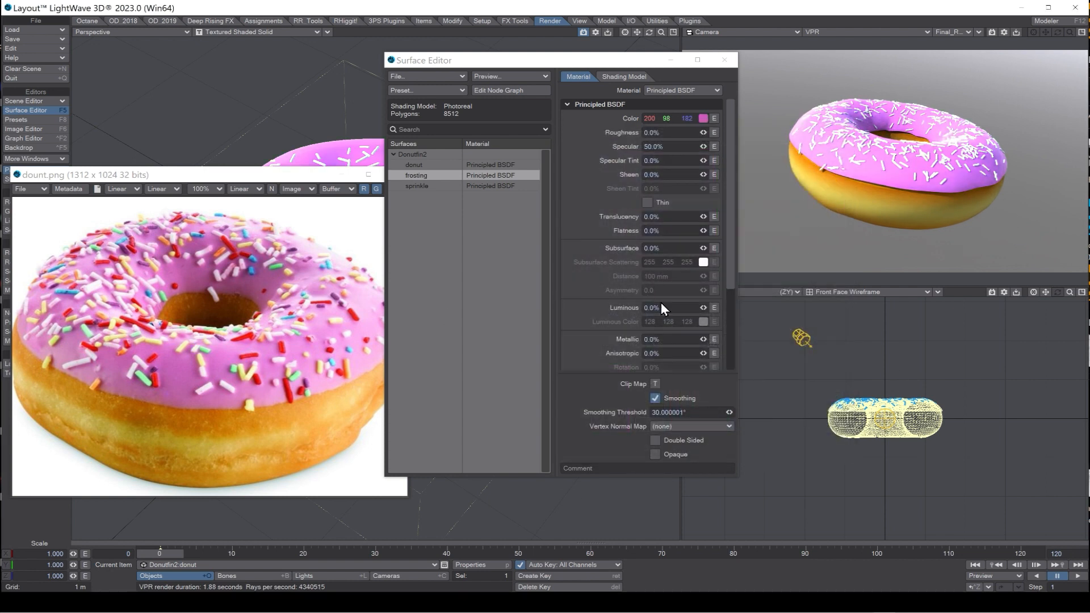
Set the frosting surface's Subsurface to 80% and its scattering Distance to 20 mm.
click(678, 251)
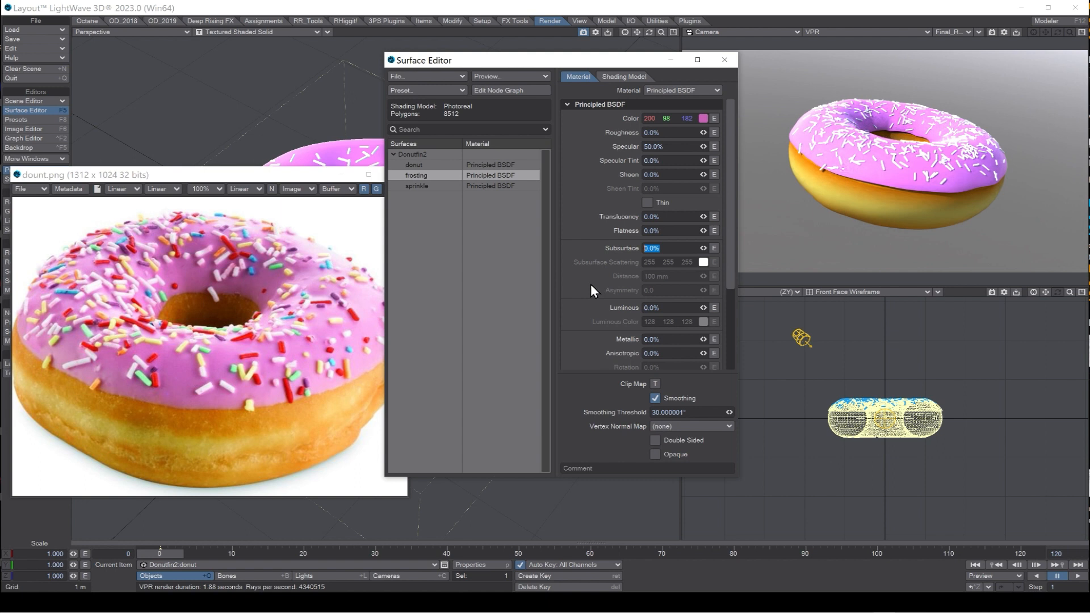
text(80)
key(Tab)
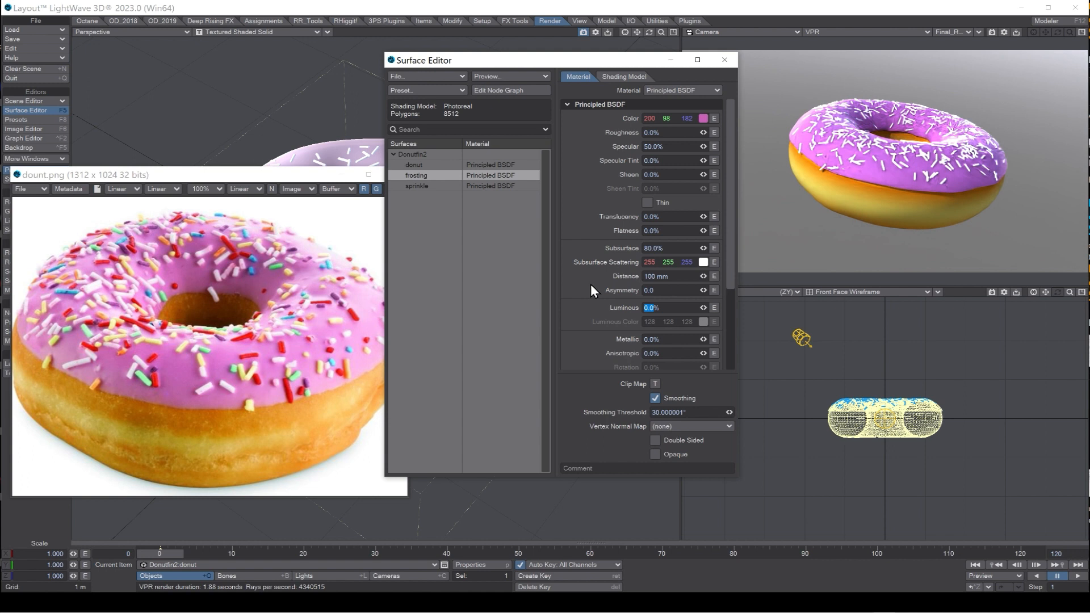
click(653, 276)
text(20)
key(Tab)
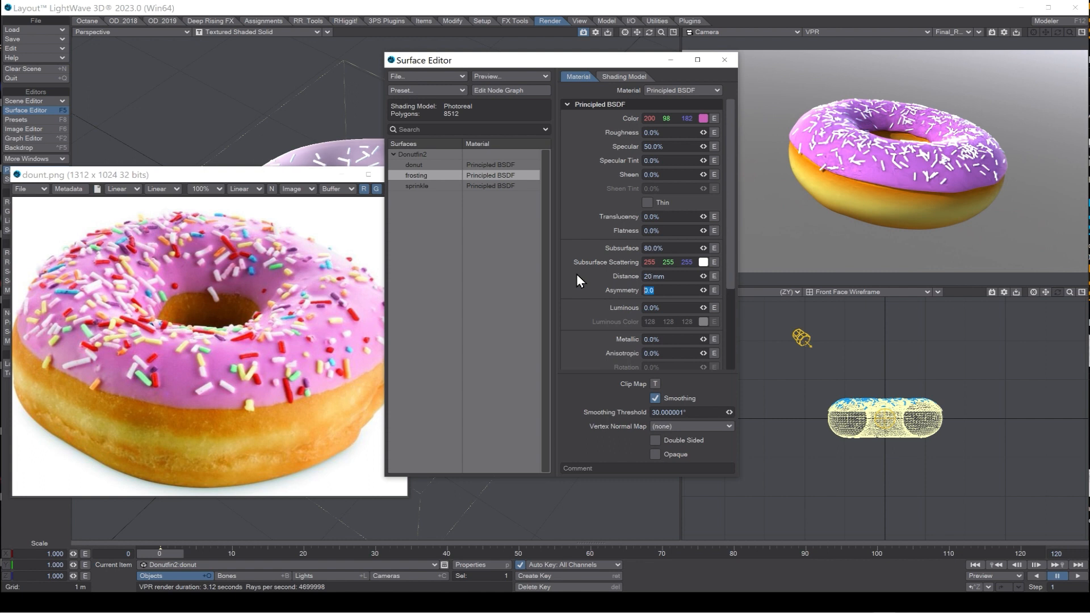
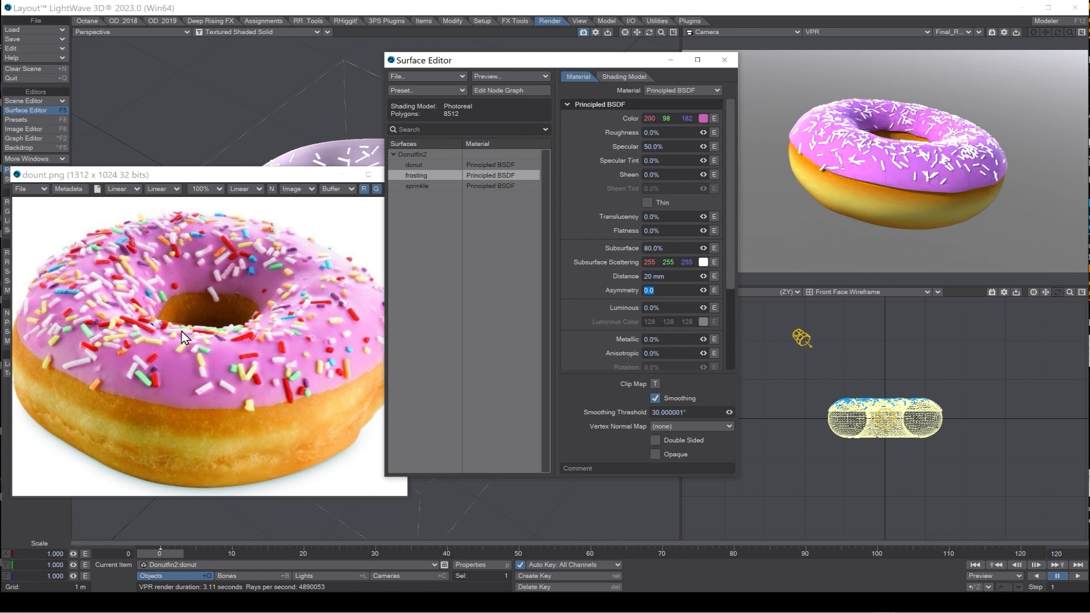
Add a Turbulent Noise node to the frosting surface's node graph and connect its Bump output to the Principled BSDF's Bump input.
double_click(486, 176)
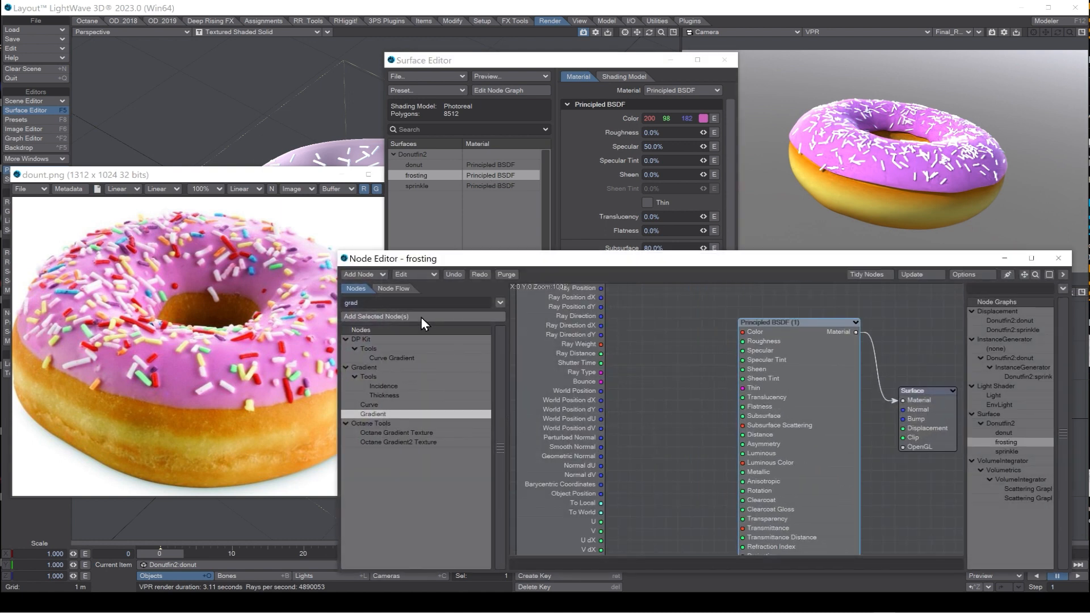
drag(389, 301, 317, 302)
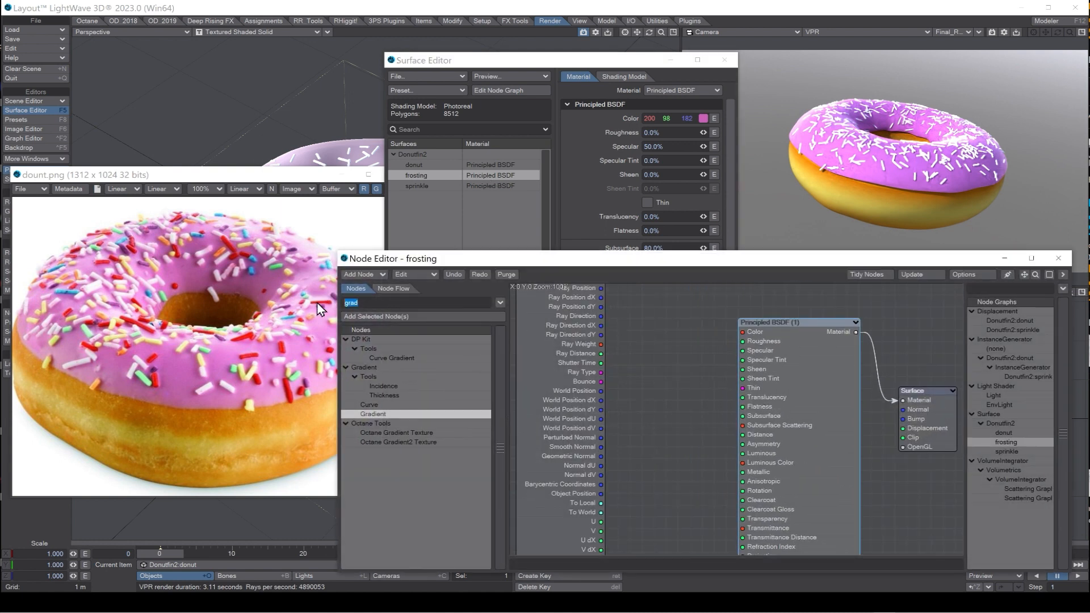
text(turb)
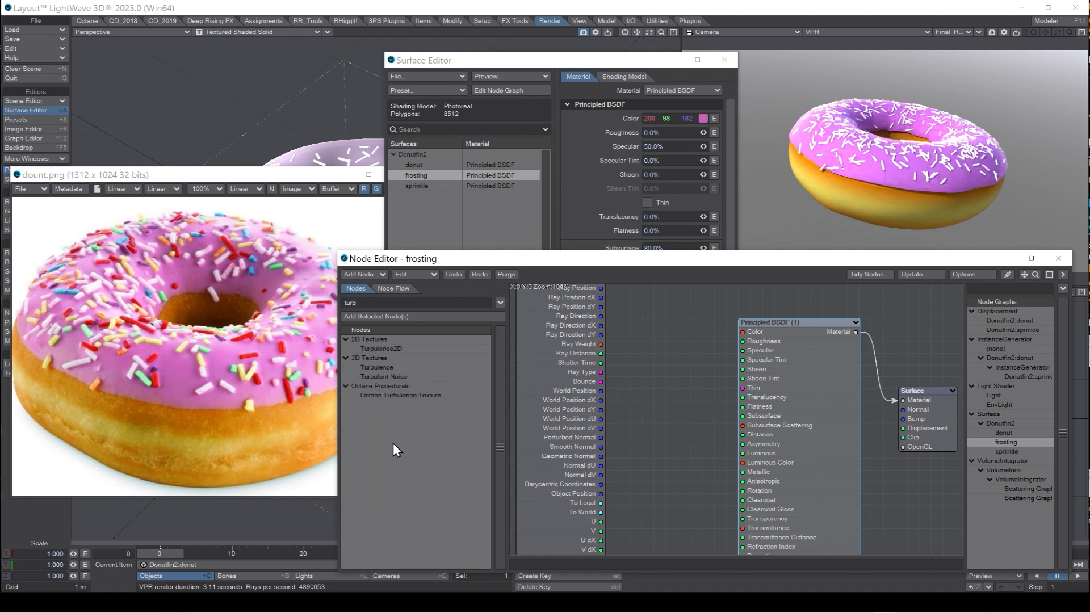
click(366, 377)
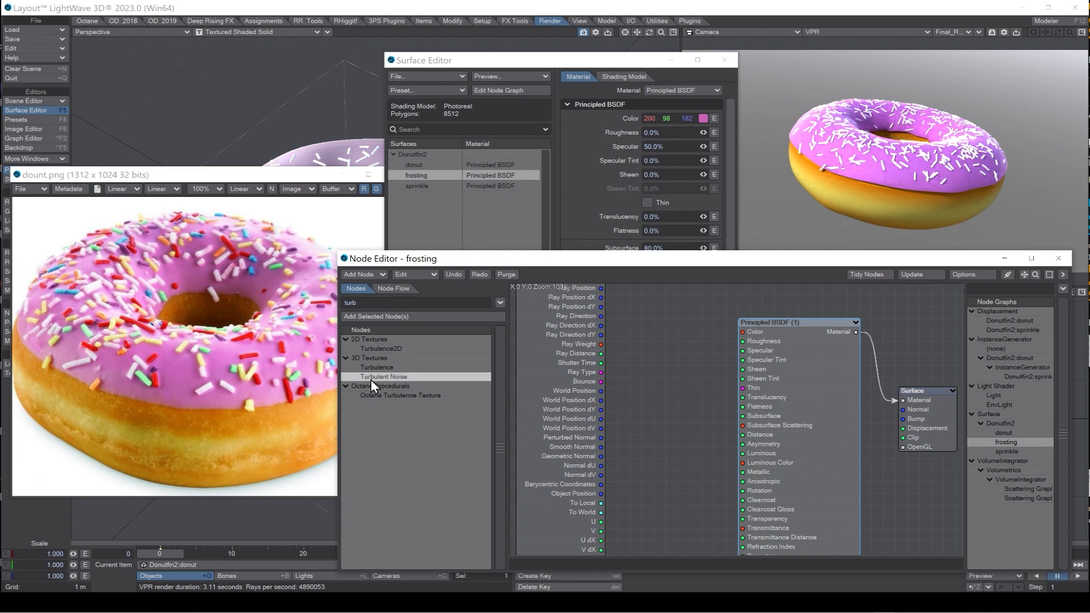
double_click(372, 380)
drag(739, 421, 769, 367)
drag(677, 434, 762, 519)
drag(791, 438, 802, 461)
drag(653, 375, 688, 363)
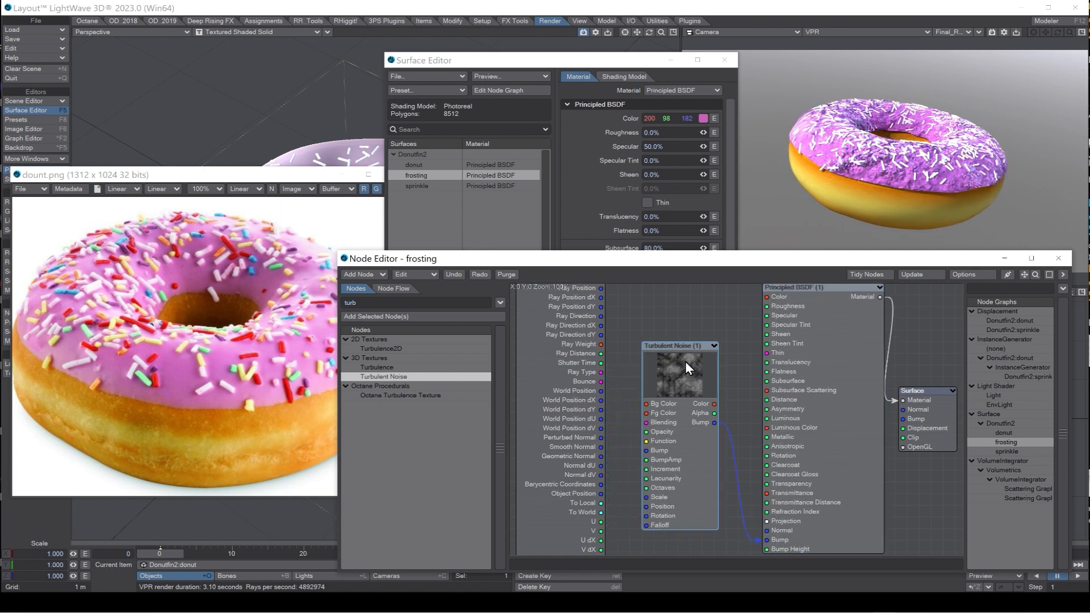
Set the frosting noise's Bump Amplitude to 10% and its X, Y and Z scale to 2, and close the node graph.
double_click(672, 366)
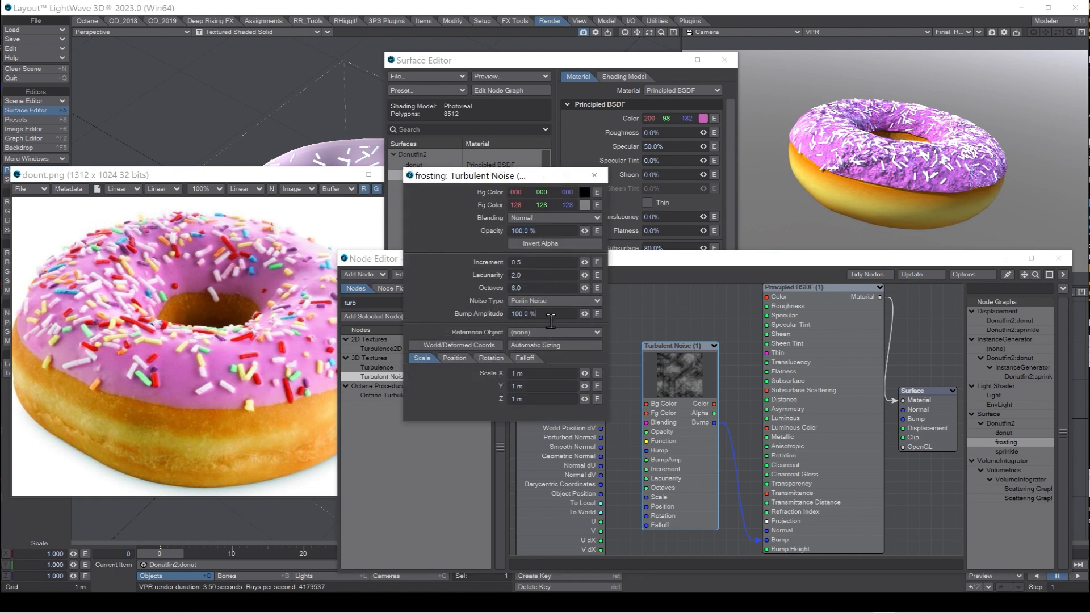
click(523, 313)
text(10)
key(Tab)
text(2)
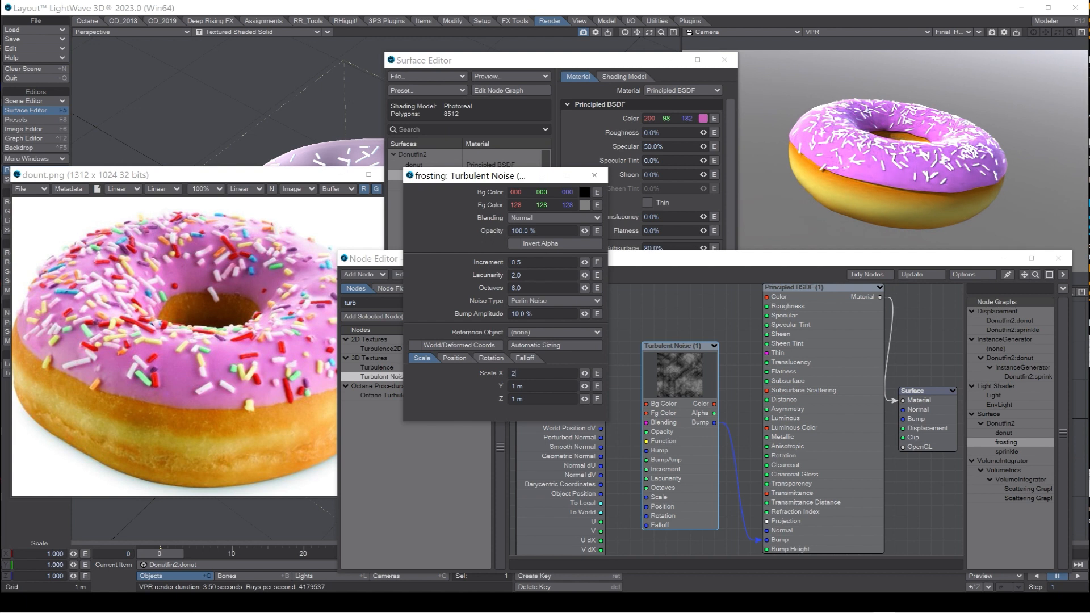
key(Tab)
text(2)
key(Tab)
text(2)
key(Tab)
click(595, 175)
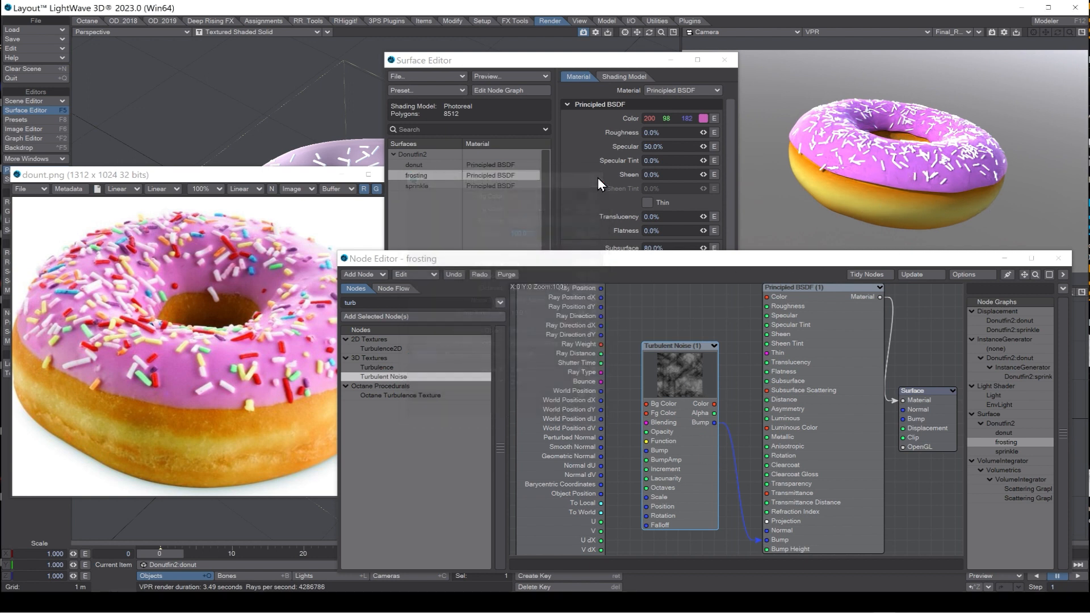
click(1059, 258)
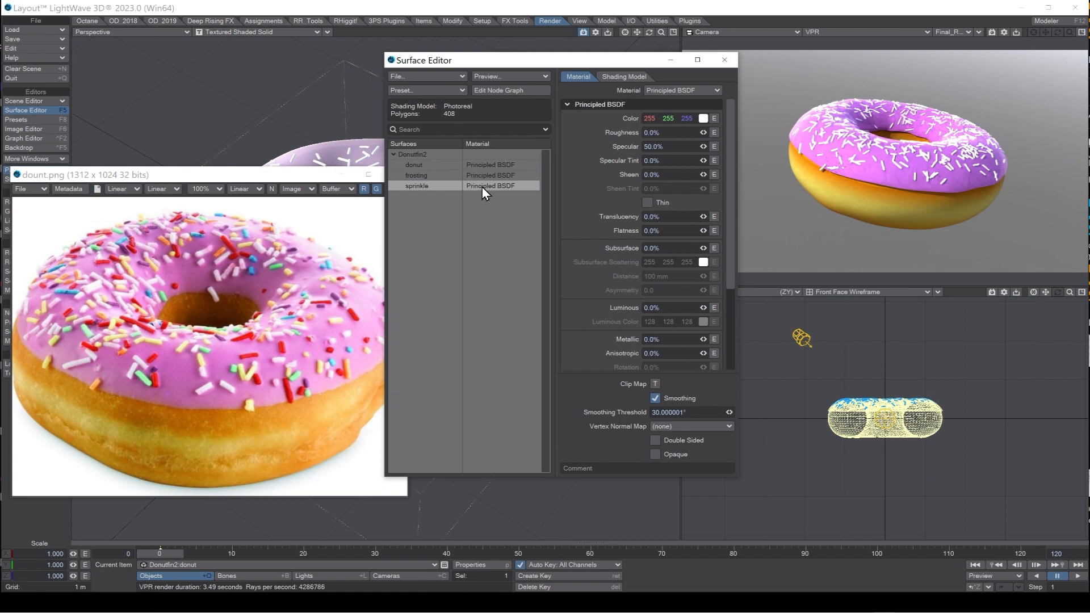
Open the sprinkle surface's node graph and add a Gradient node beside the Principled BSDF node.
double_click(482, 186)
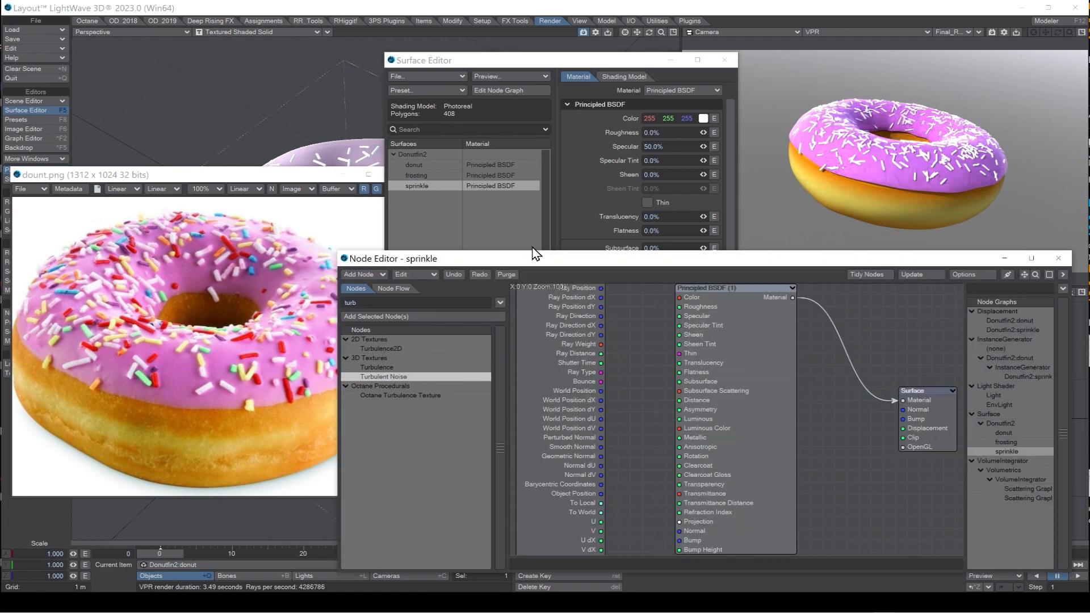
drag(538, 254, 601, 251)
drag(778, 361, 853, 395)
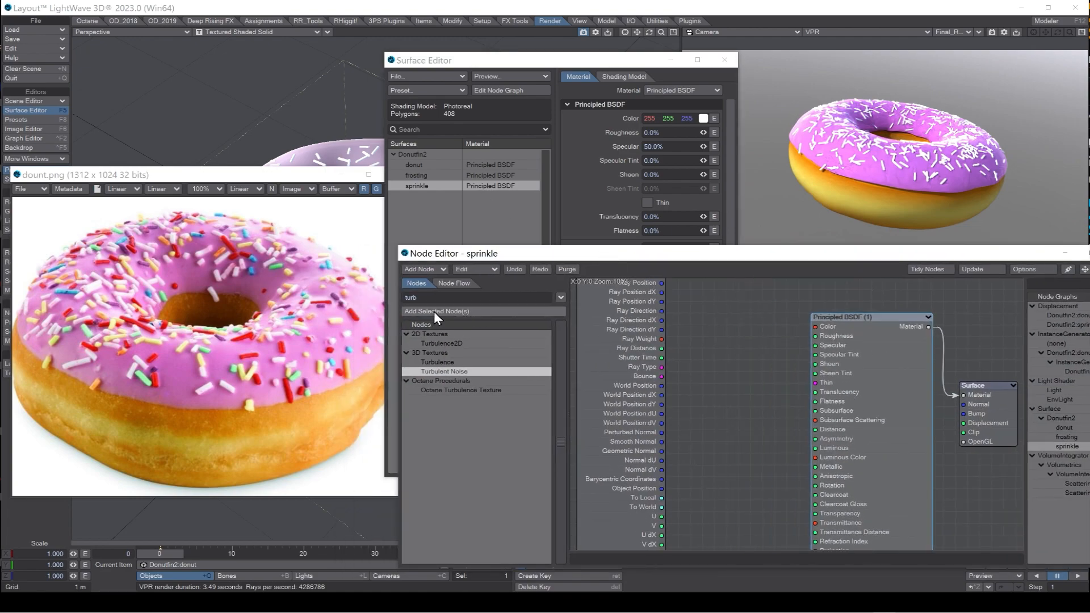
drag(435, 300, 377, 298)
text(gra)
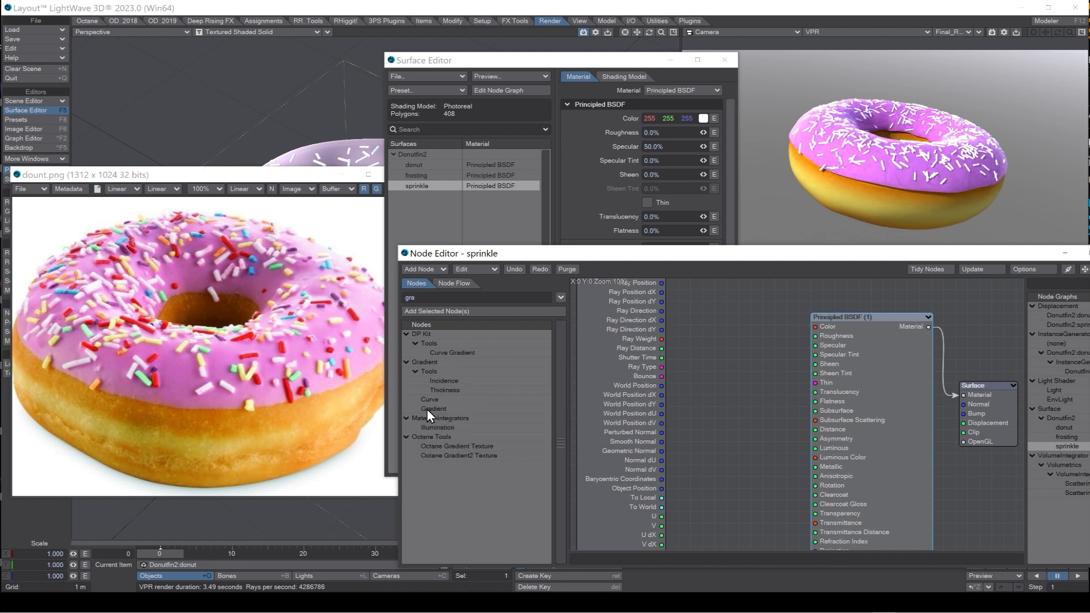
drag(427, 409, 753, 445)
drag(863, 436, 878, 411)
drag(717, 433, 754, 421)
Add an Instance Info node to the sprinkle graph and place it before the Gradient node.
drag(457, 302, 369, 309)
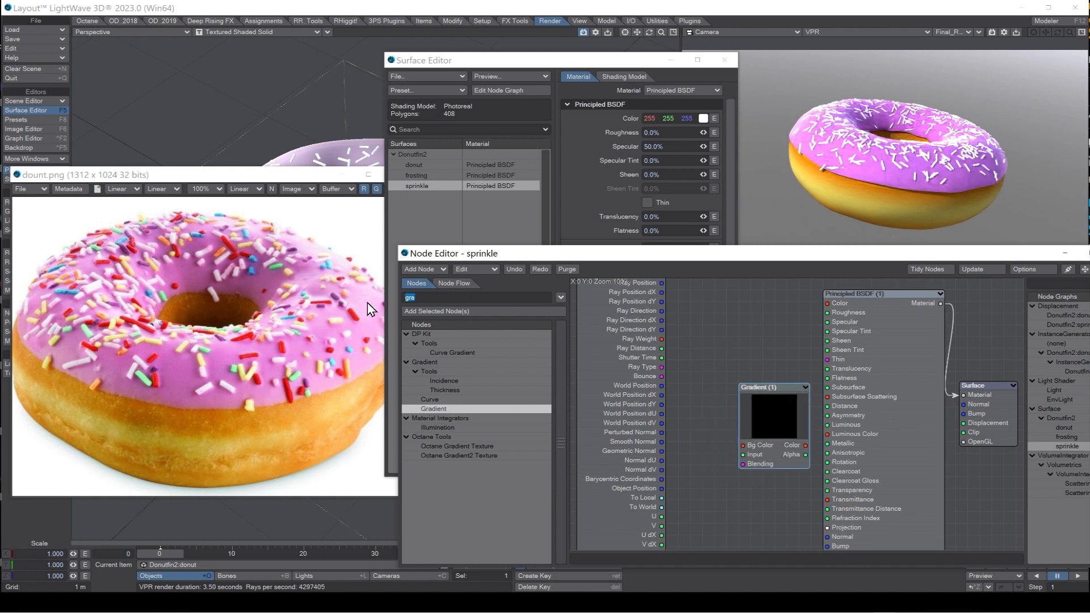
text(inst)
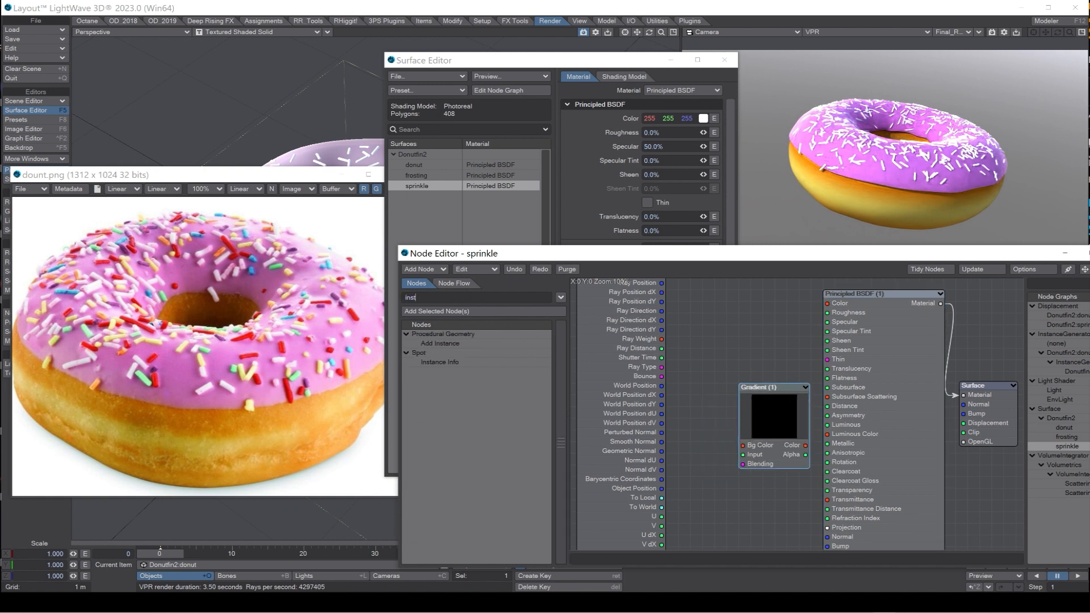
drag(443, 366, 755, 376)
drag(690, 392, 665, 384)
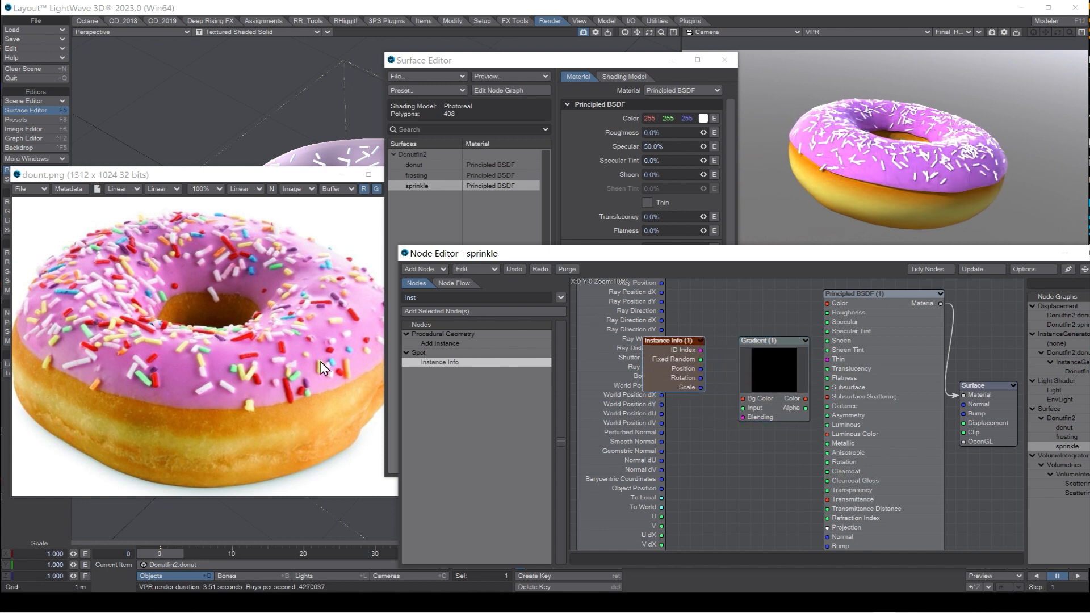
Connect the gradient's Color to the Principled BSDF's Color, and Instance Info's Fixed Random to the gradient's Input.
click(788, 379)
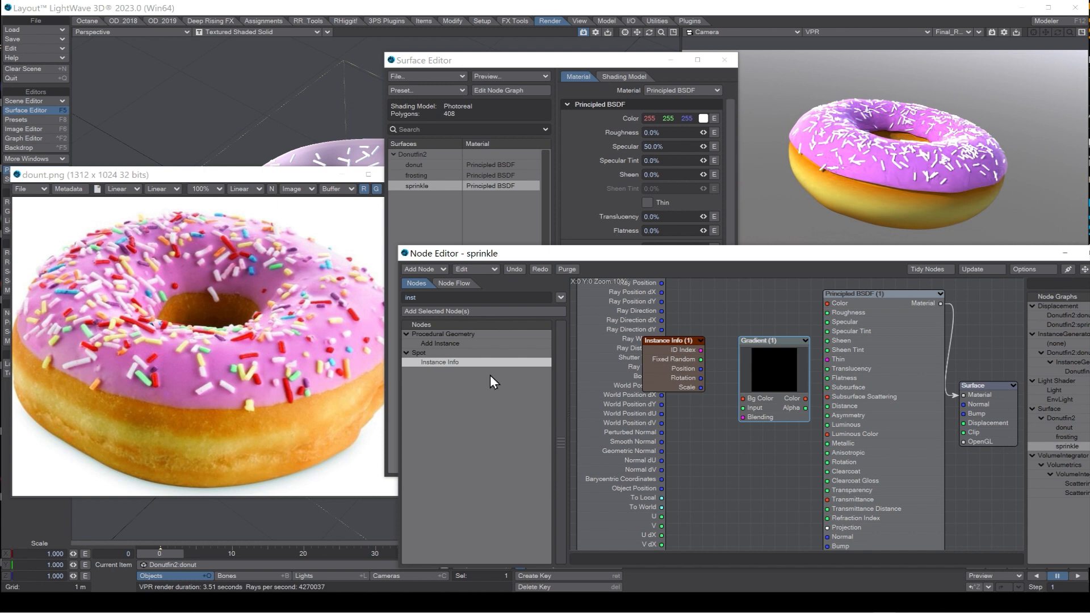
drag(795, 380, 827, 303)
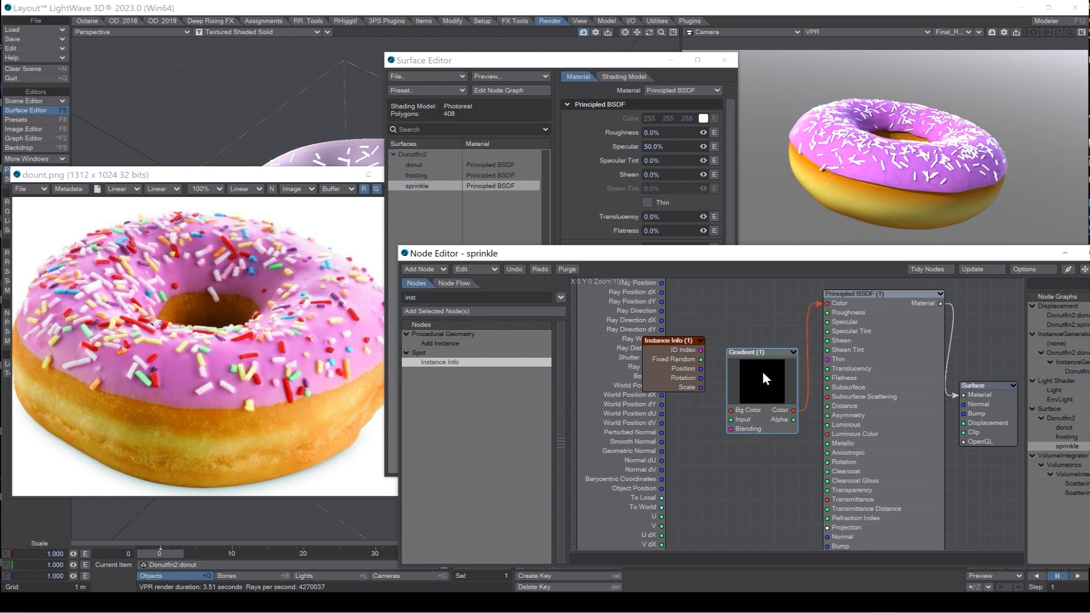
drag(764, 373, 730, 396)
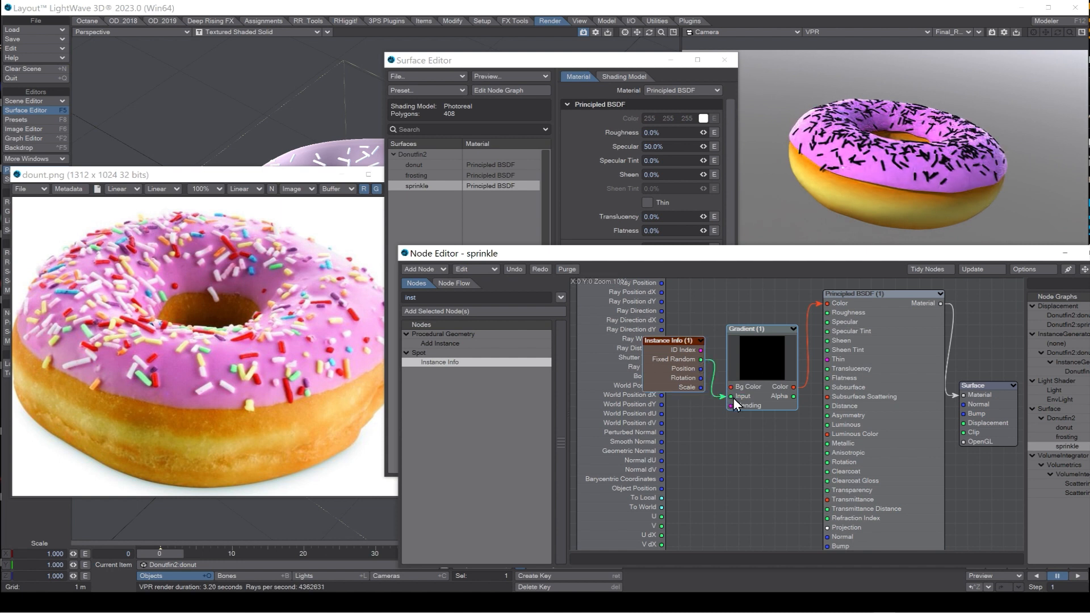
Set the sprinkle gradient's first key to red RGB 236, 42, 46, sampled from the reference photo, with Step smoothing.
double_click(768, 376)
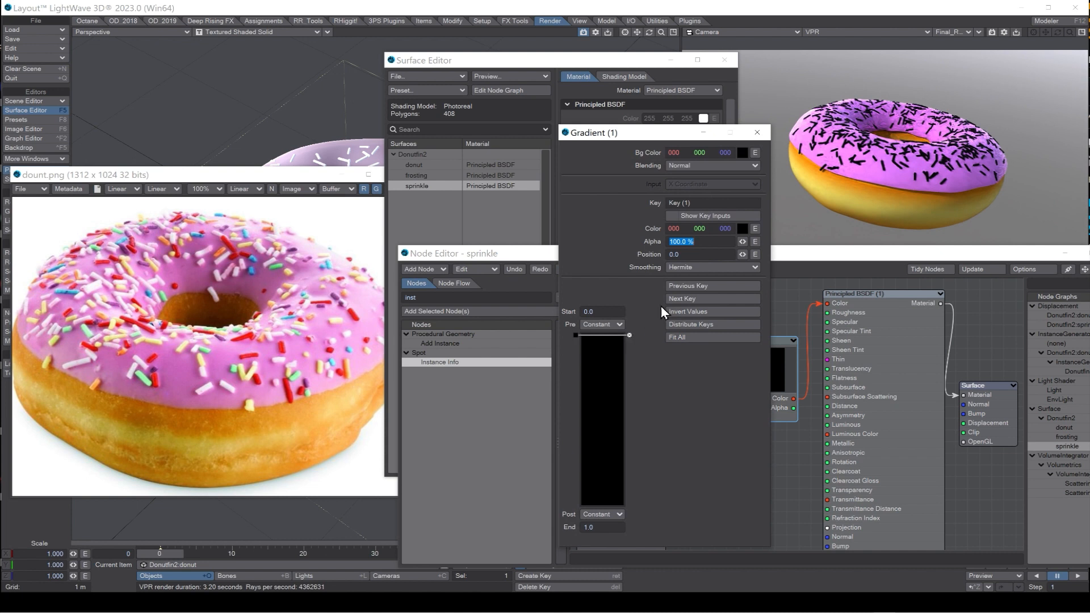
click(742, 228)
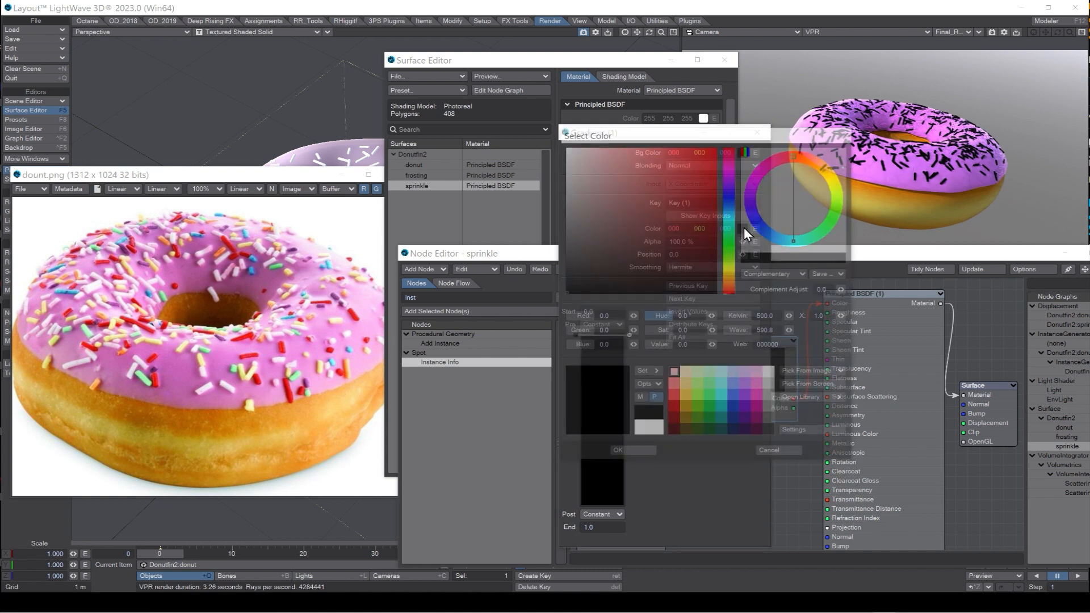
click(248, 364)
click(622, 455)
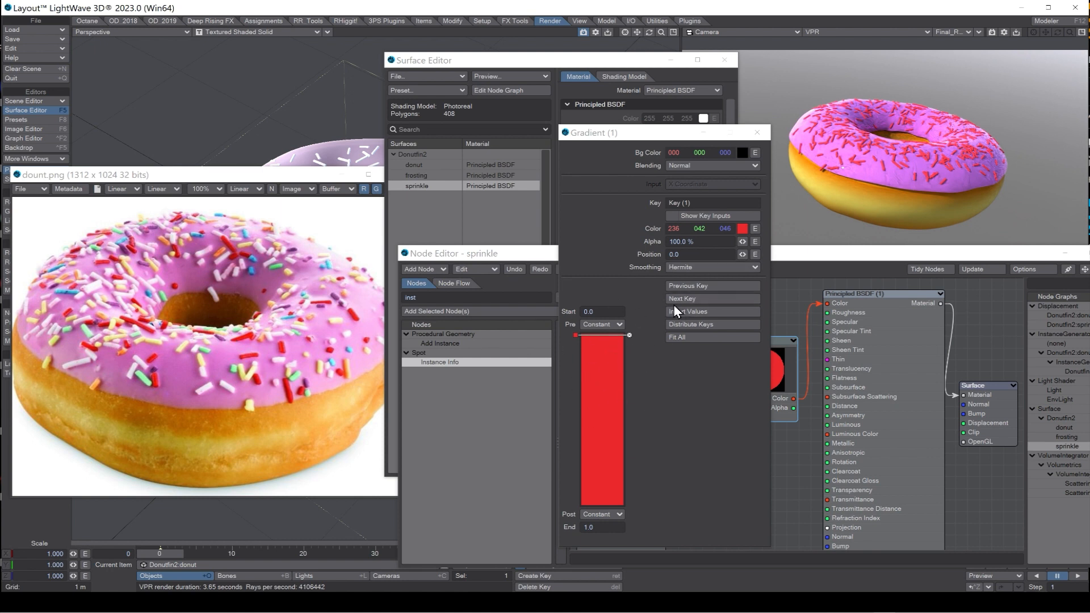
click(687, 268)
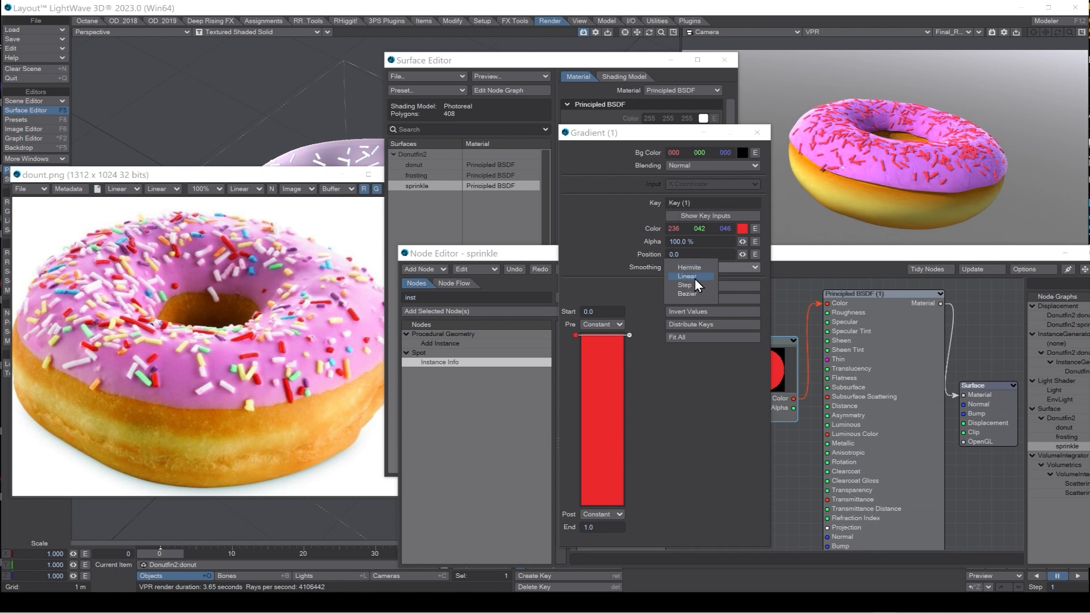
click(690, 285)
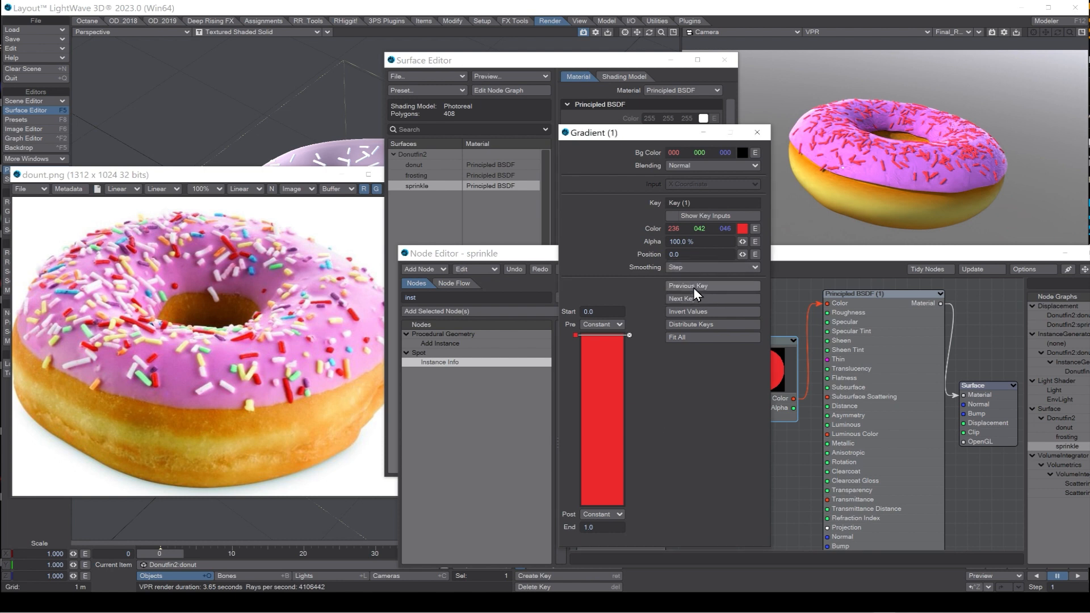
Add a second gradient key at about 0.16 with Step smoothing and yellow RGB 255, 207, 62.
click(609, 357)
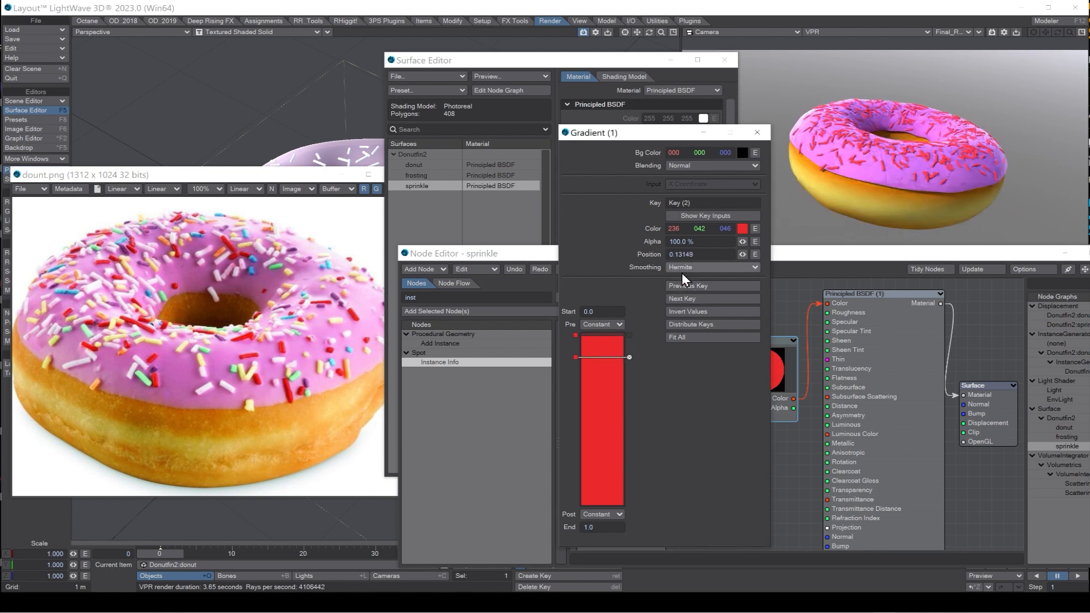
mouse_move(741, 231)
right_down()
mouse_move(693, 231)
mouse_move(742, 233)
right_up()
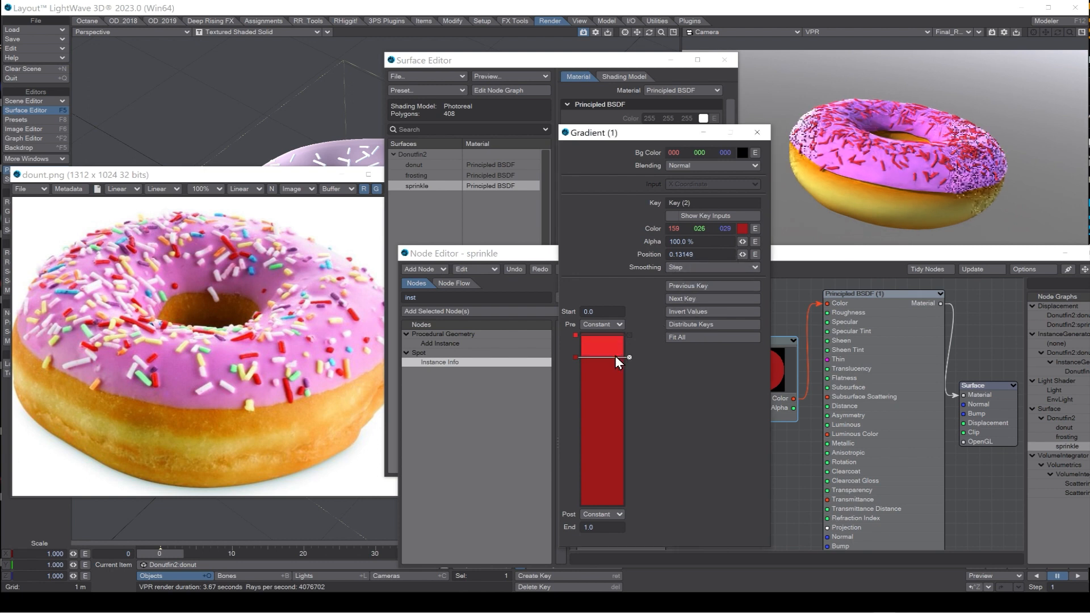
drag(615, 357, 616, 363)
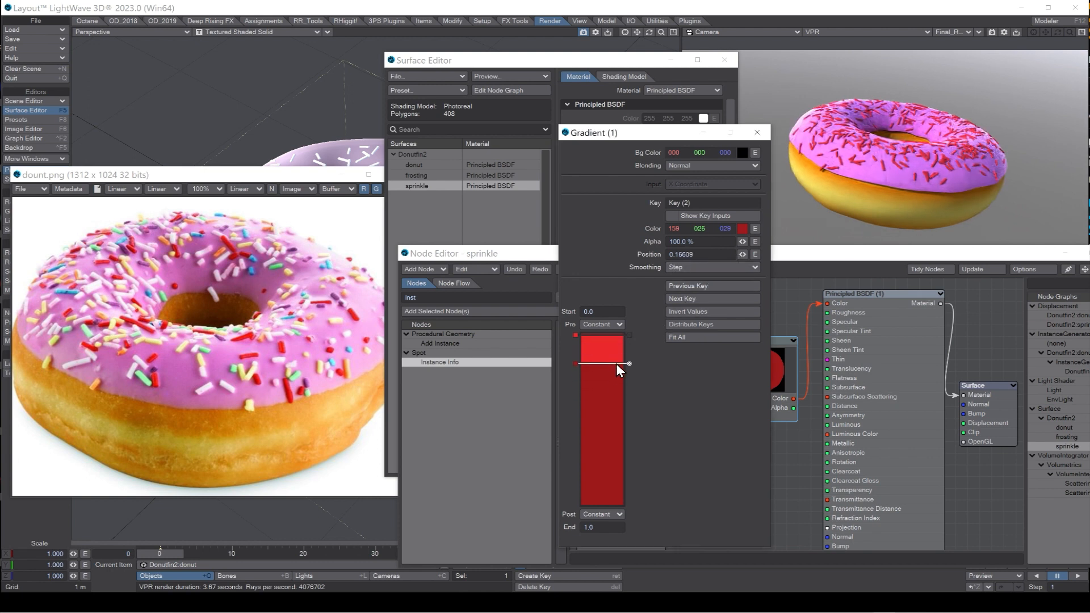
click(743, 229)
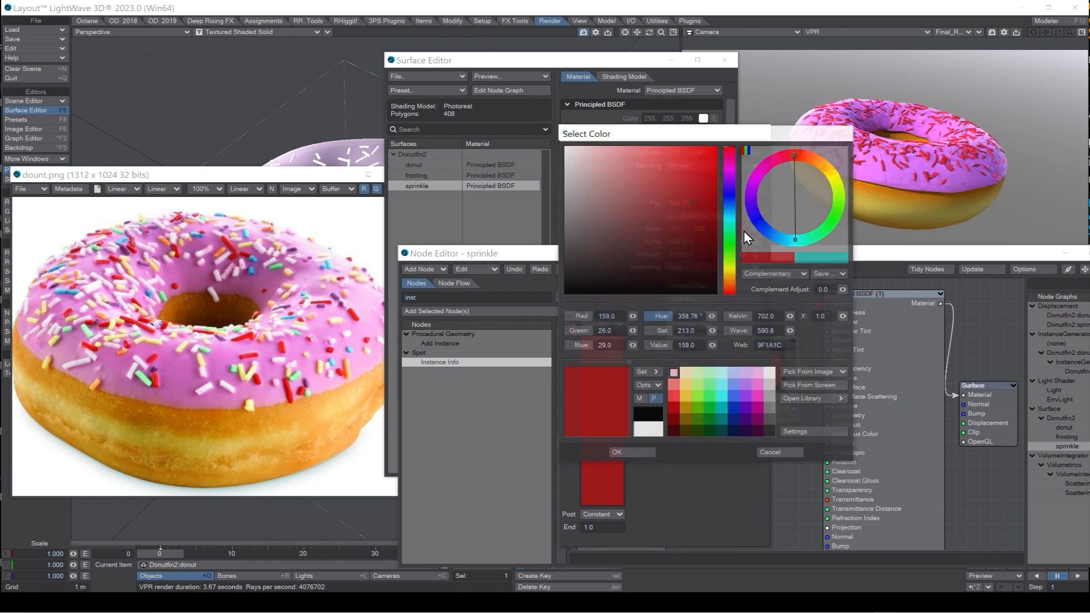
click(720, 396)
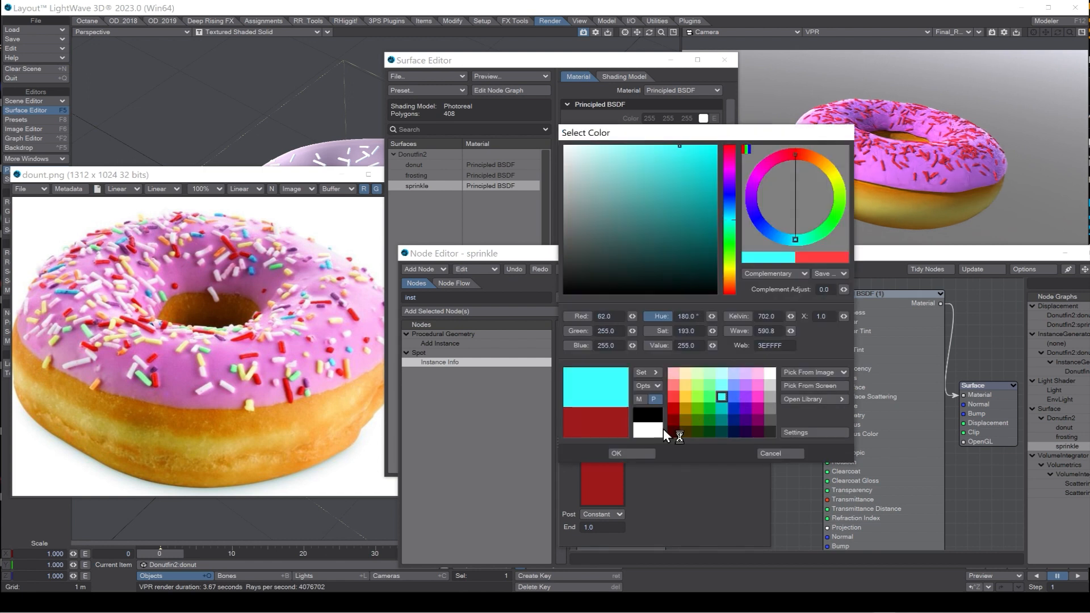
click(686, 397)
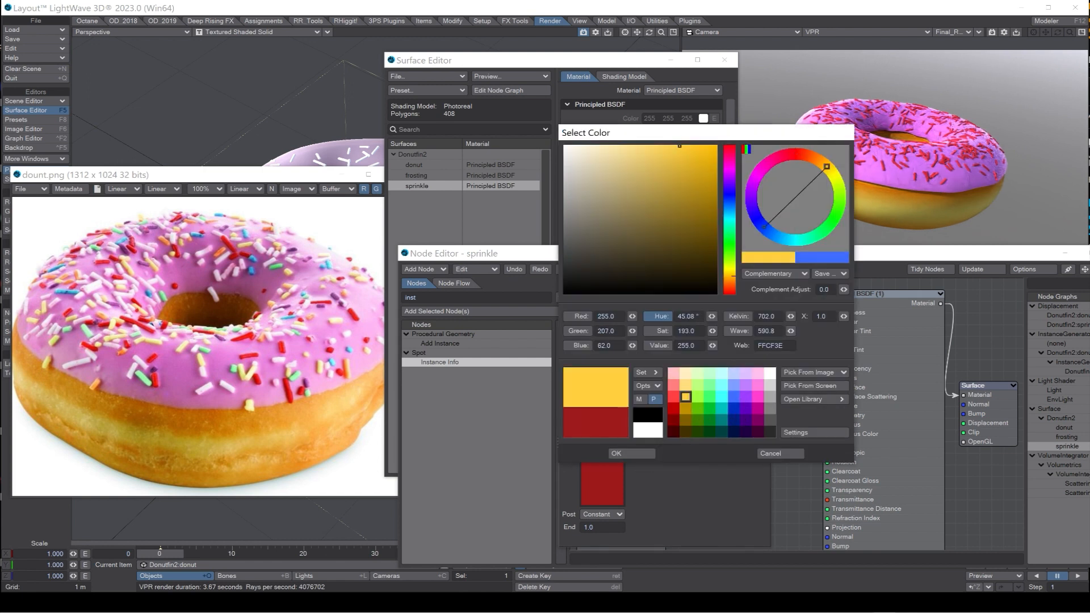
click(639, 456)
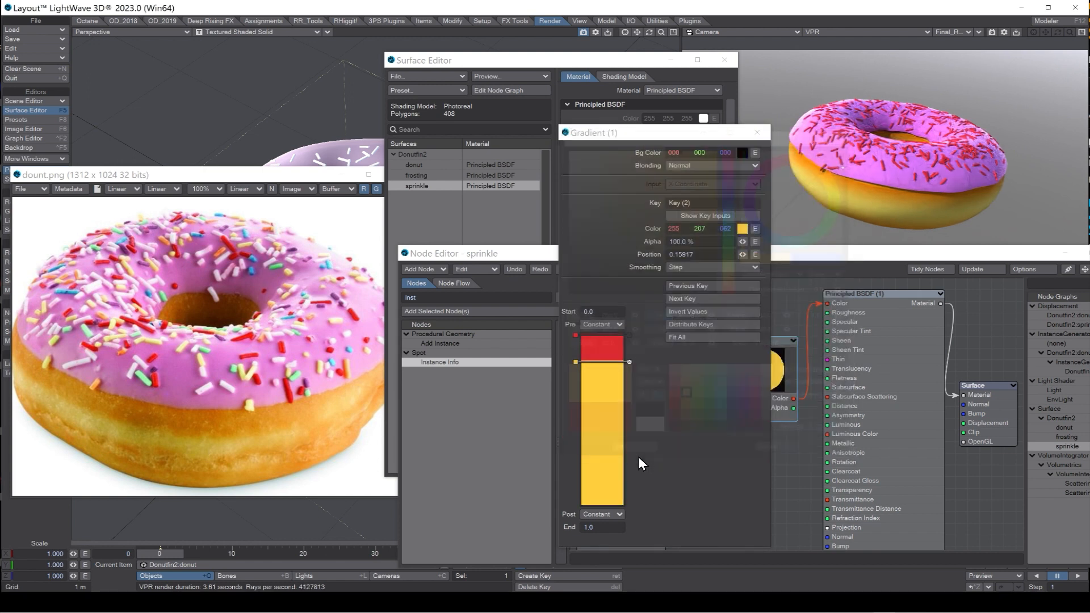
Add a third key to the sprinkle gradient at about 0.32 with Step smoothing and green RGB 158, 255, 62.
click(602, 390)
click(696, 268)
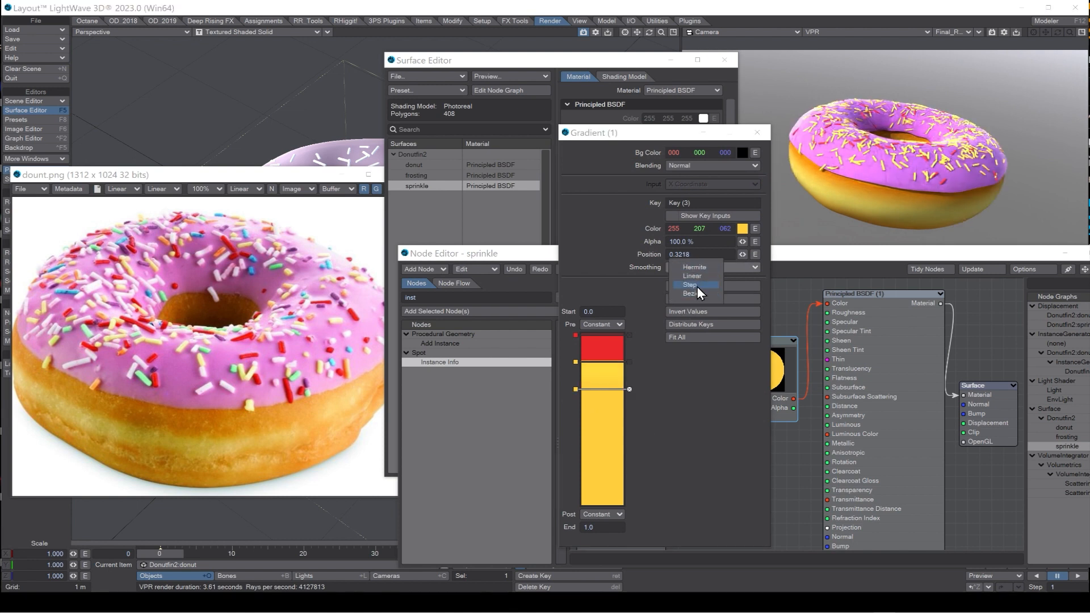
click(698, 286)
click(741, 230)
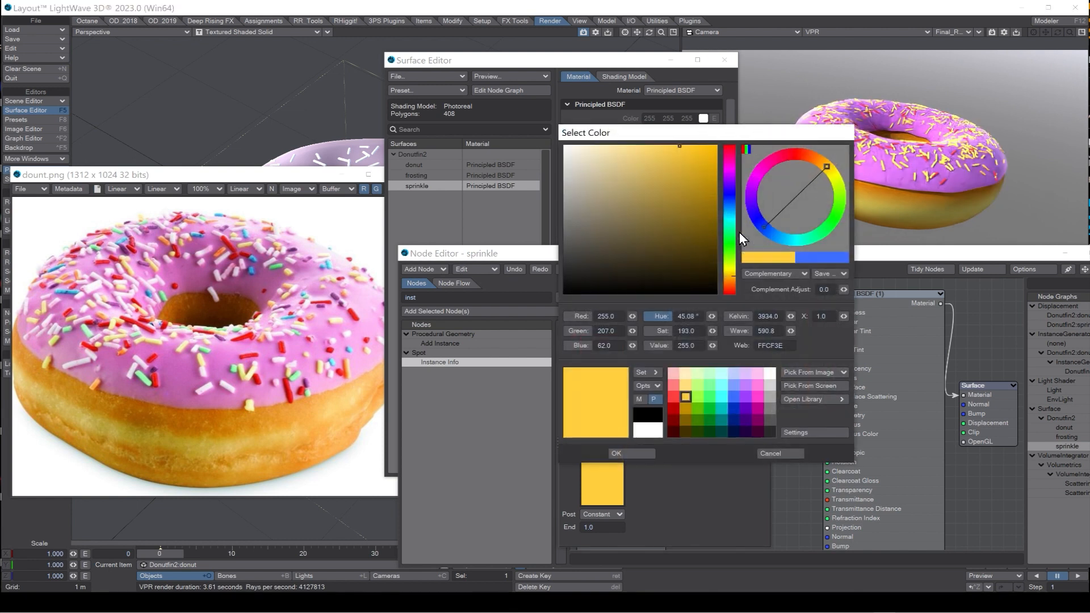
click(698, 397)
click(648, 452)
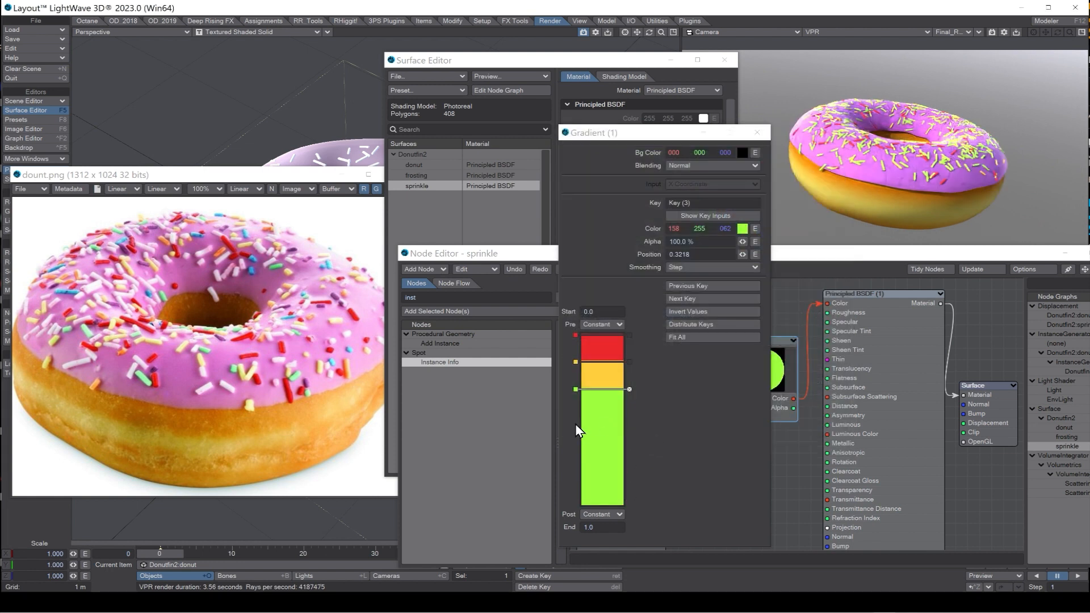
Add a fourth gradient key at about 0.45 with Step smoothing and cyan RGB 62, 255, 255.
click(742, 229)
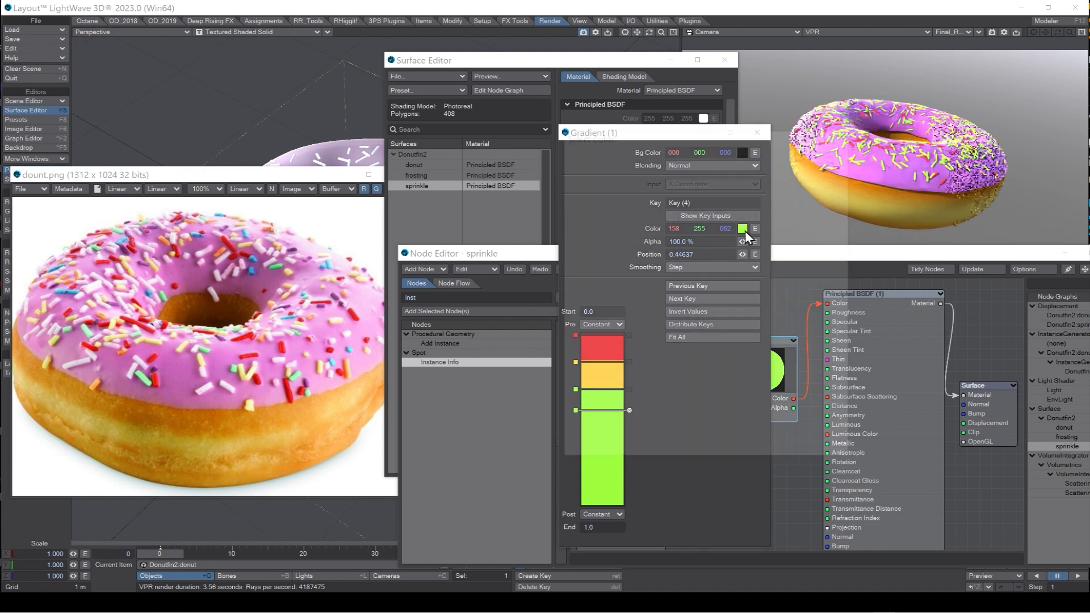
click(723, 397)
click(631, 453)
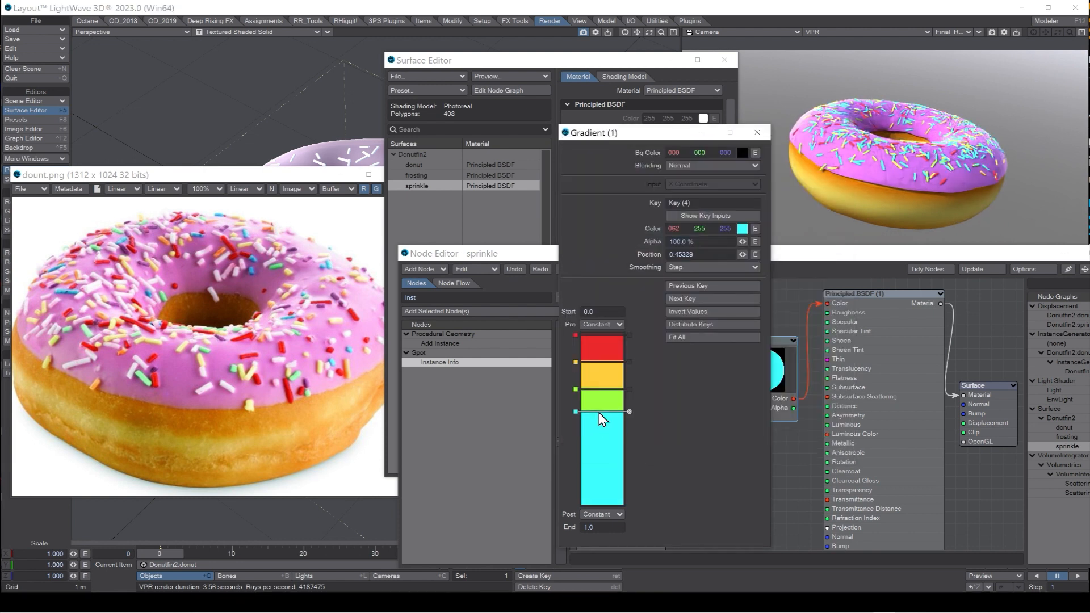
Add a fifth gradient key at about 0.62 with Step smoothing and purple RGB 158, 62, 255.
click(598, 441)
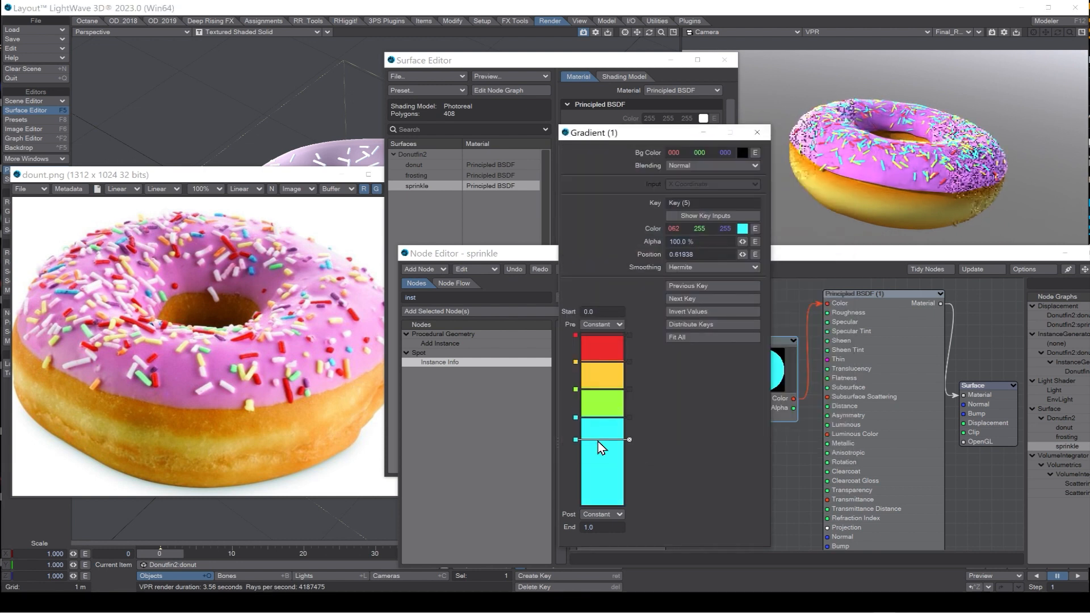
click(724, 266)
click(721, 283)
click(742, 229)
click(748, 410)
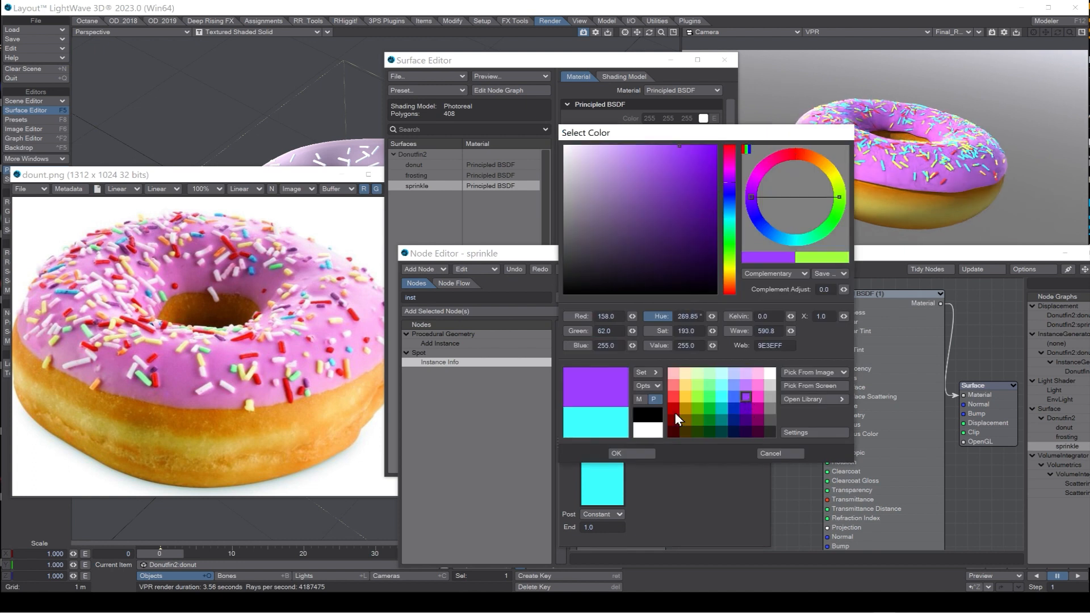
click(645, 446)
Add a sixth gradient key below the purple one and colour it pink RGB 255, 62, 207.
click(593, 464)
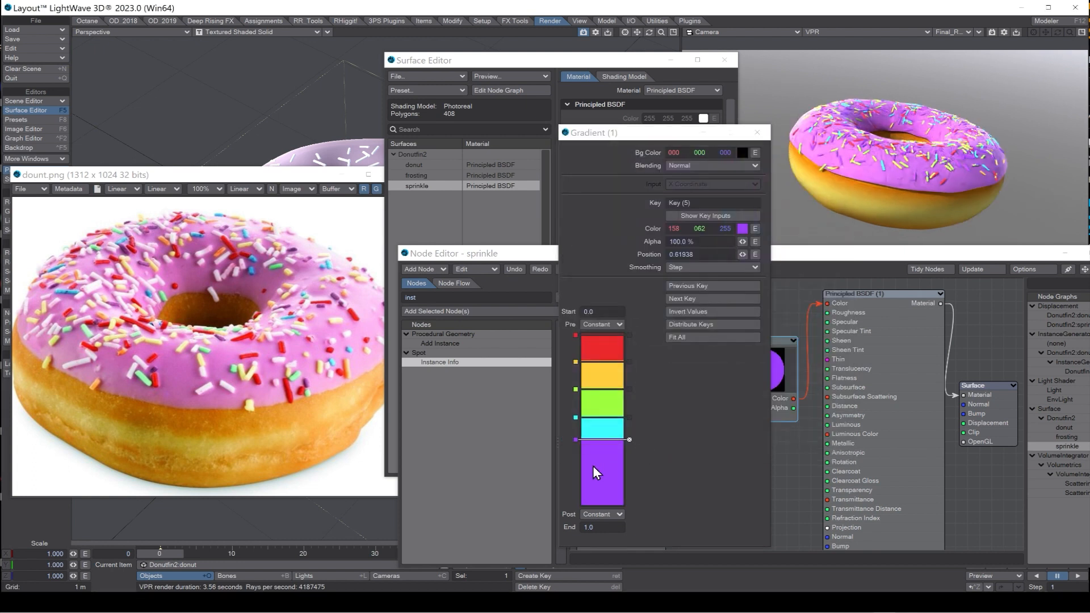
click(742, 228)
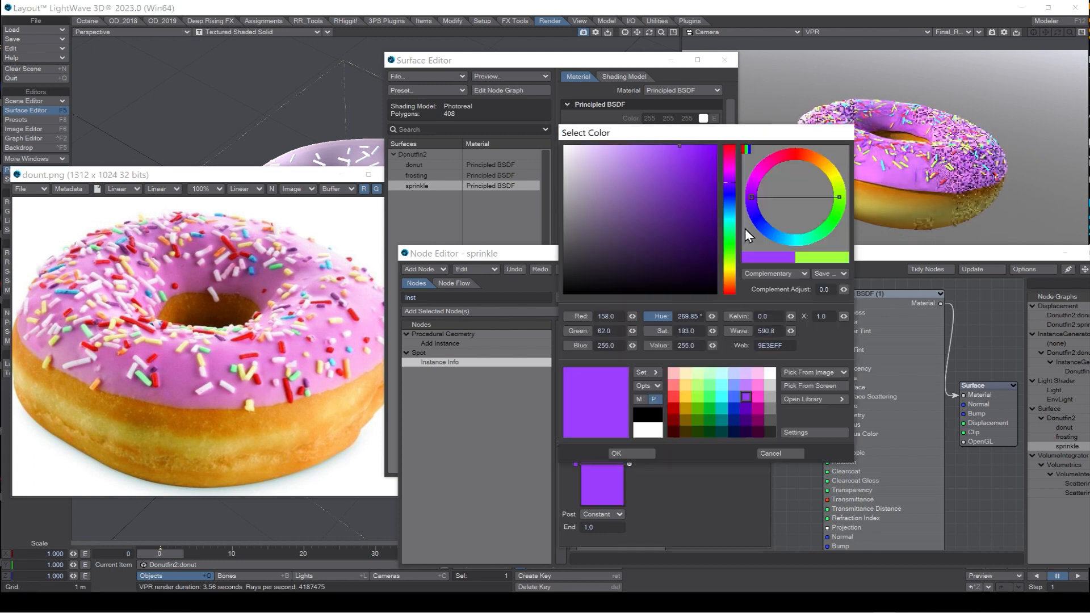
click(757, 397)
click(636, 447)
Add a seventh gradient key at about 0.88 with Step smoothing and white RGB 255, 255, 255.
click(593, 483)
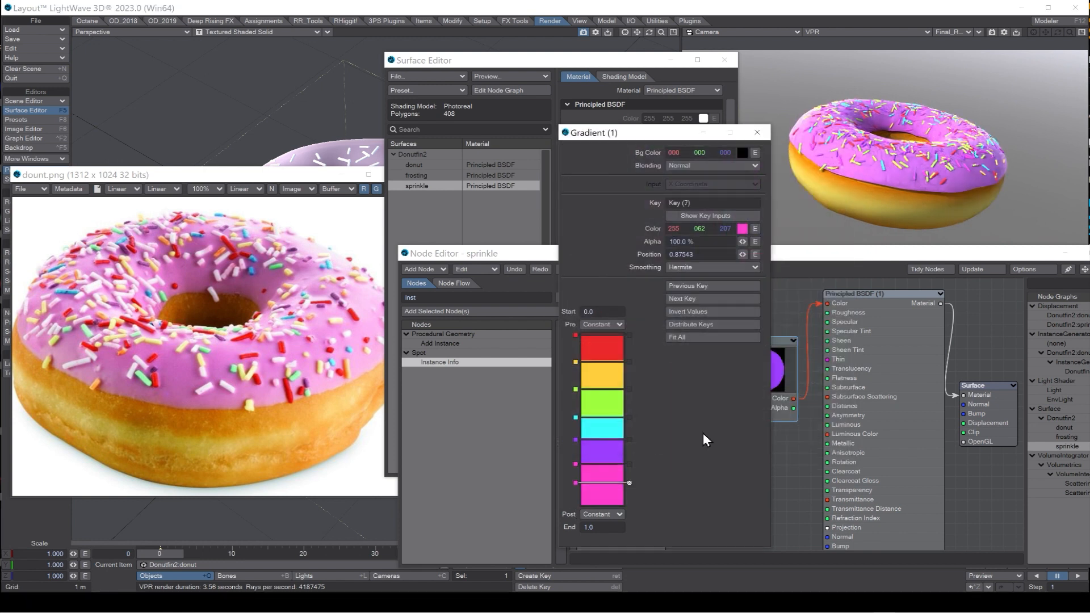
click(742, 228)
click(769, 372)
click(618, 454)
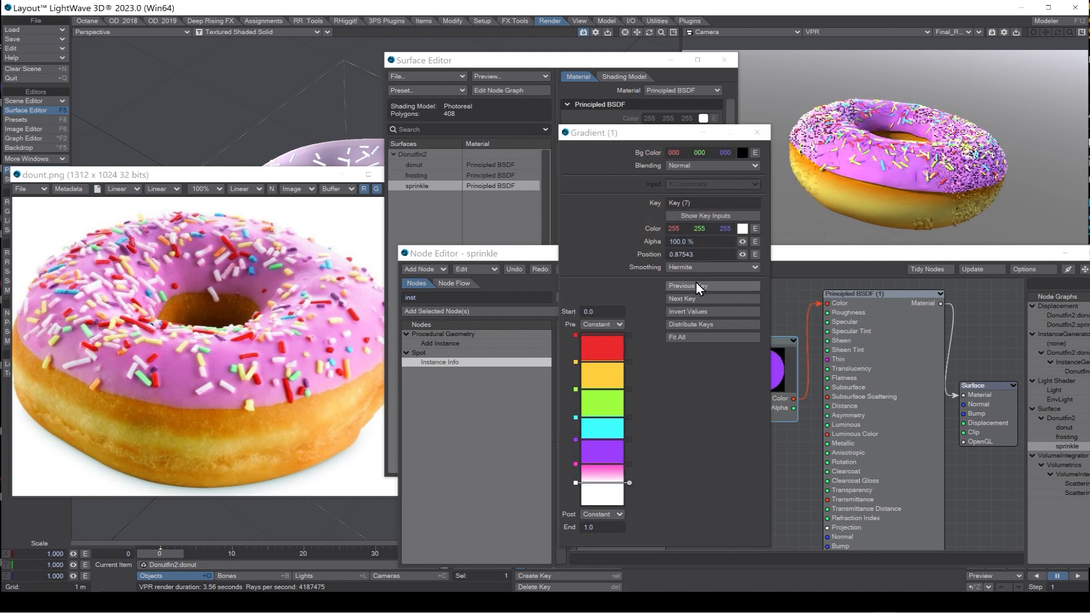
click(698, 270)
click(699, 286)
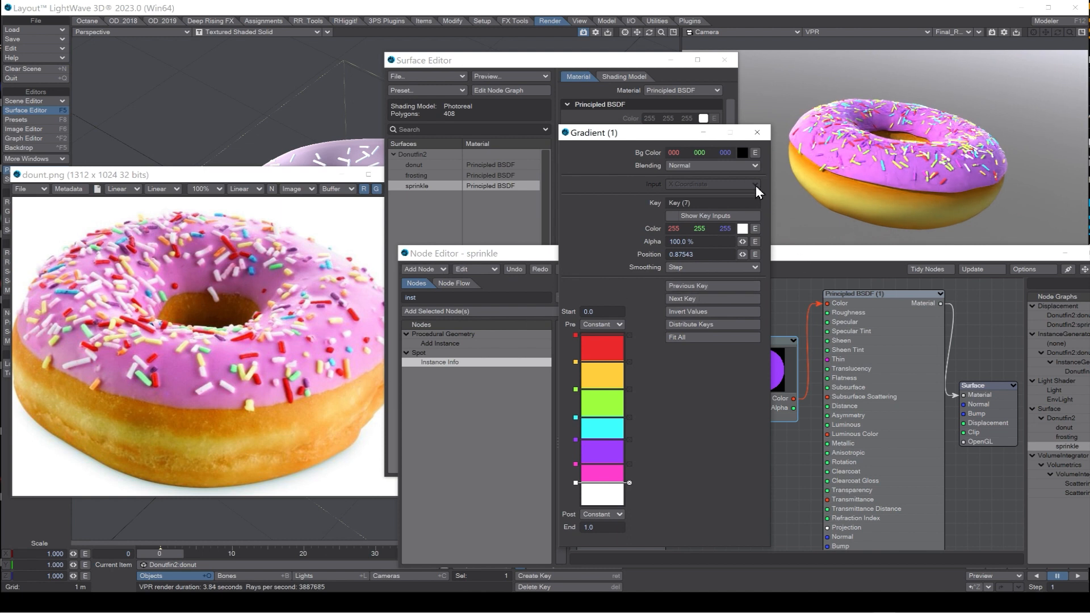
Close the gradient settings, Surface Editor, Node Editor and dount.png reference image.
click(758, 134)
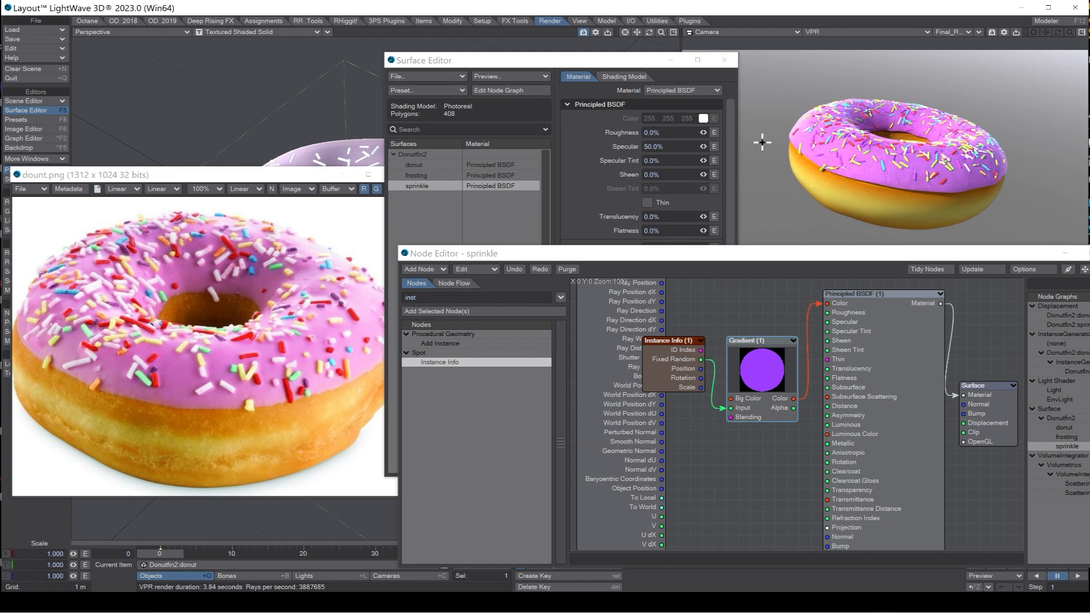
click(723, 59)
click(1081, 254)
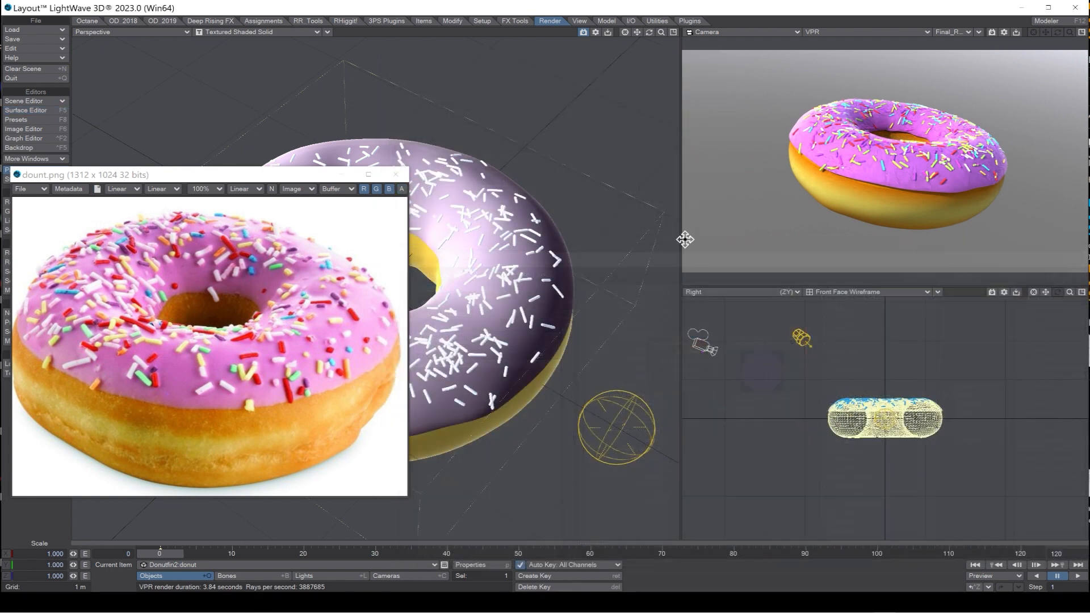
click(396, 175)
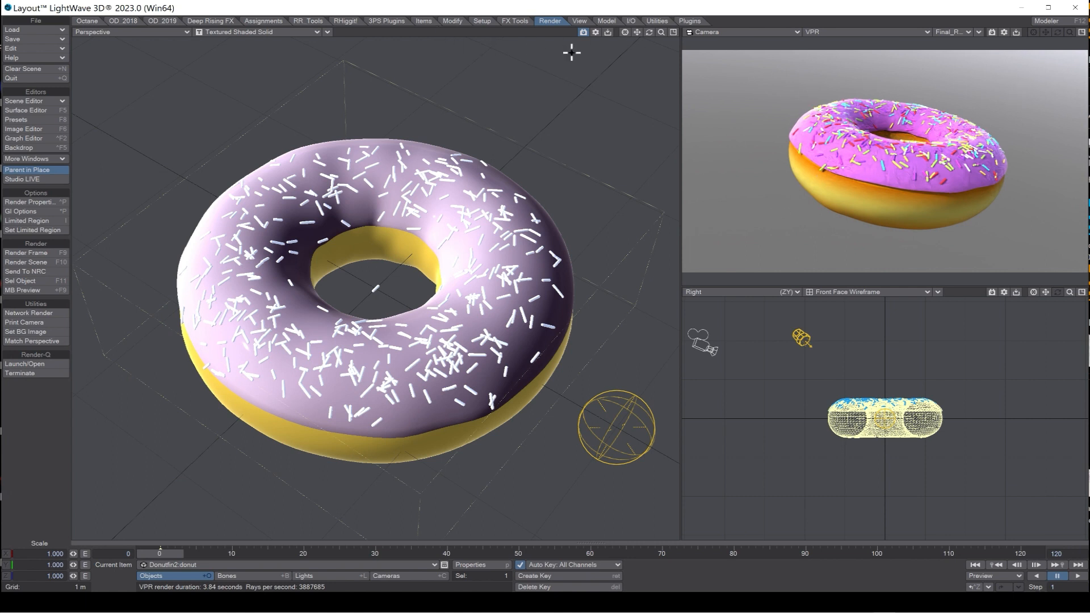
Save all objects in the scene.
drag(649, 31, 584, 48)
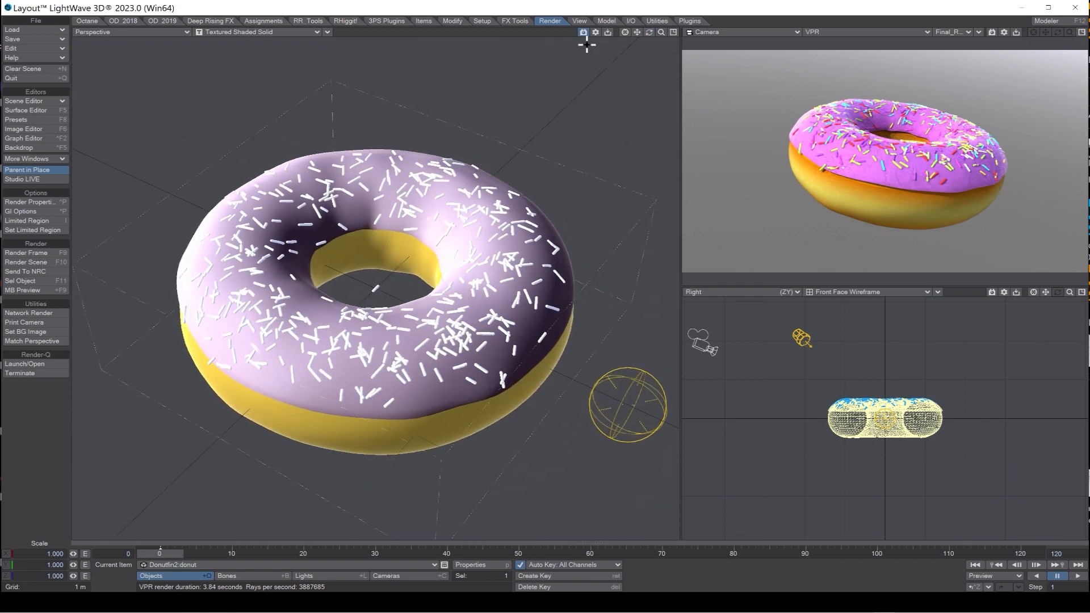
click(22, 41)
click(35, 81)
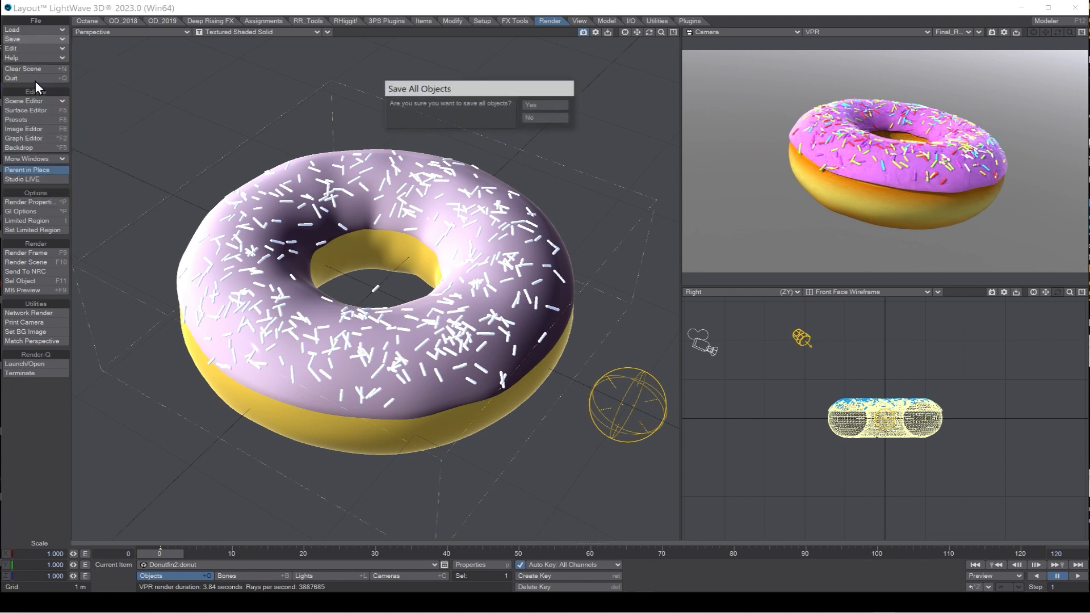
click(533, 107)
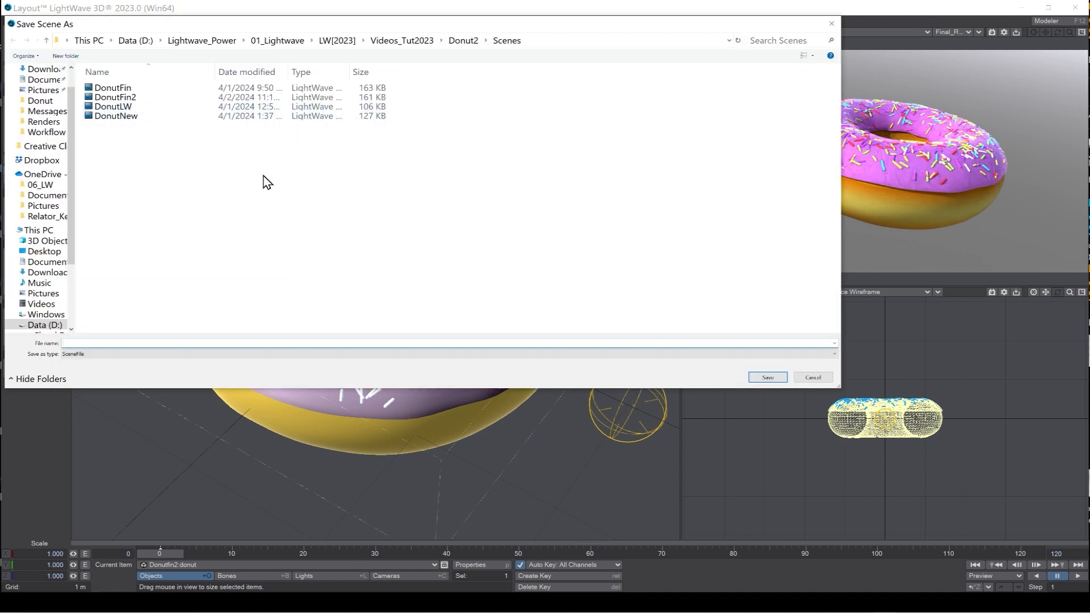
Save the scene under the new name DonutFin3 in the Scenes folder.
click(119, 98)
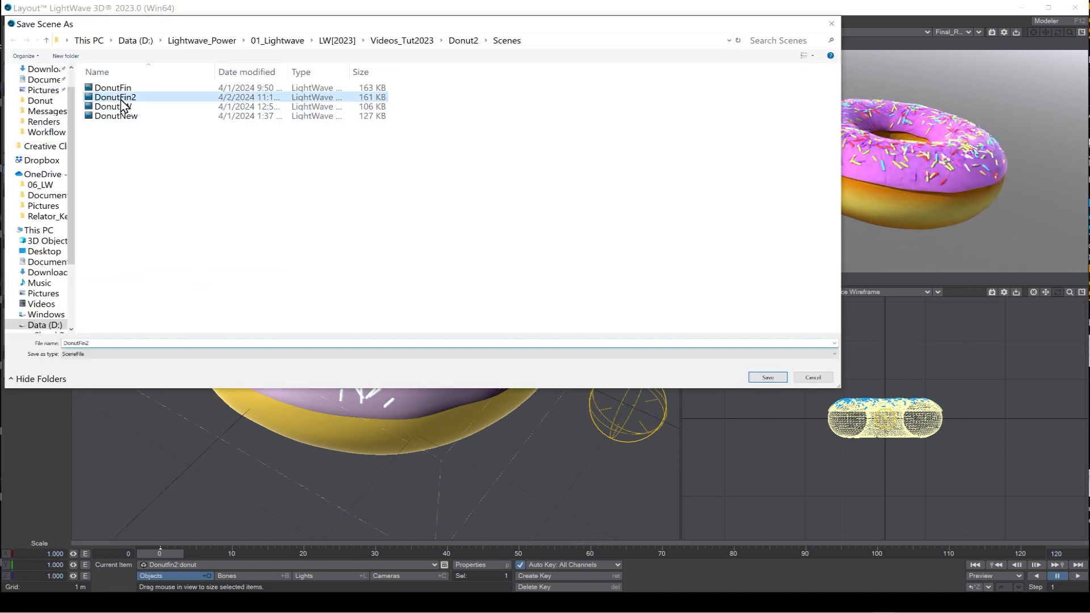
click(152, 345)
text(3)
key(Return)
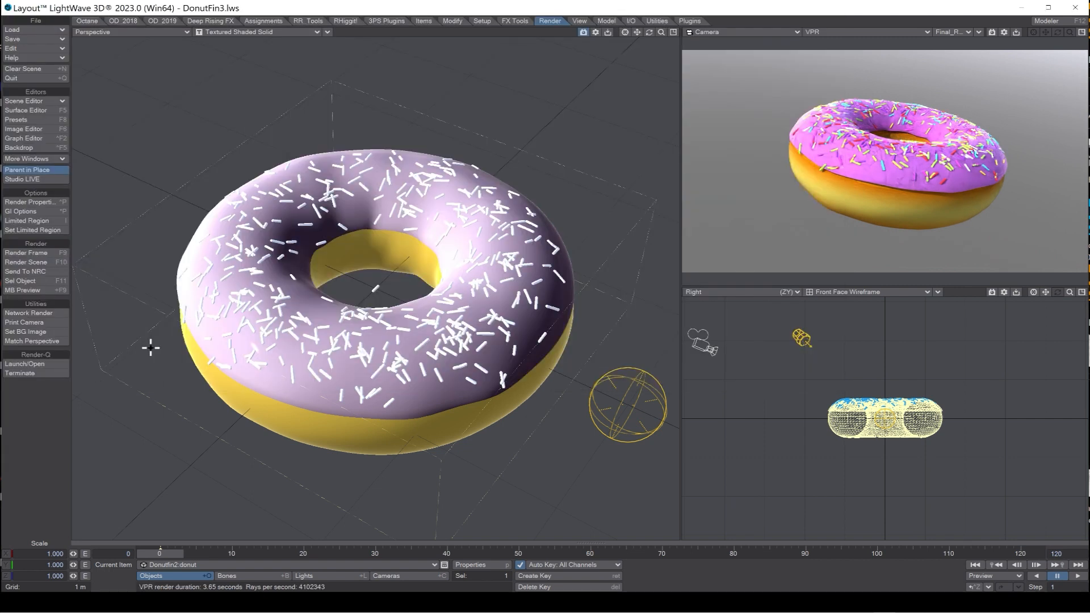
click(32, 40)
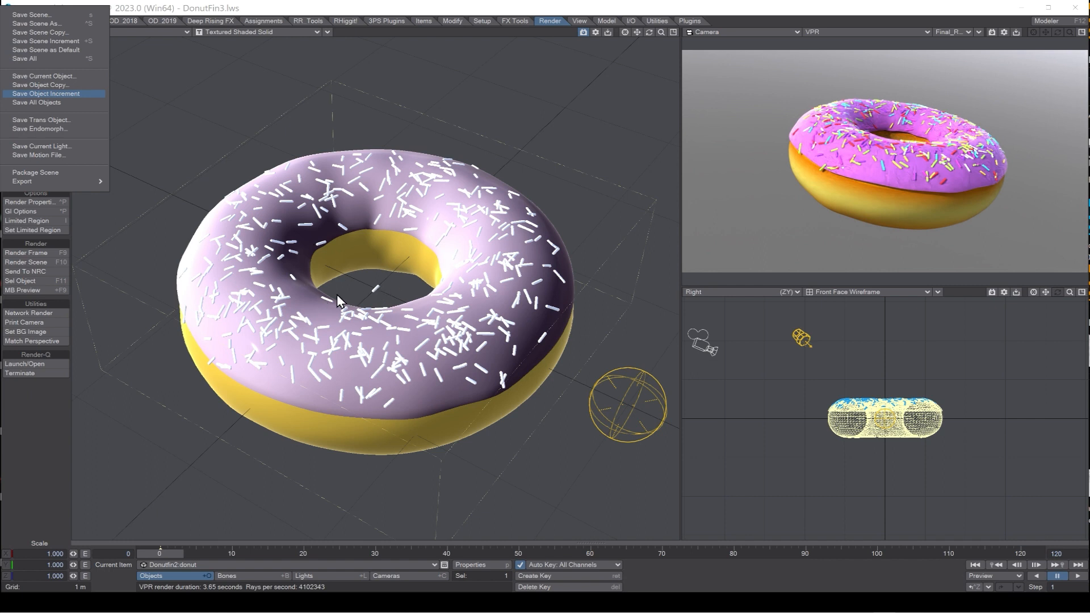
click(418, 55)
click(31, 40)
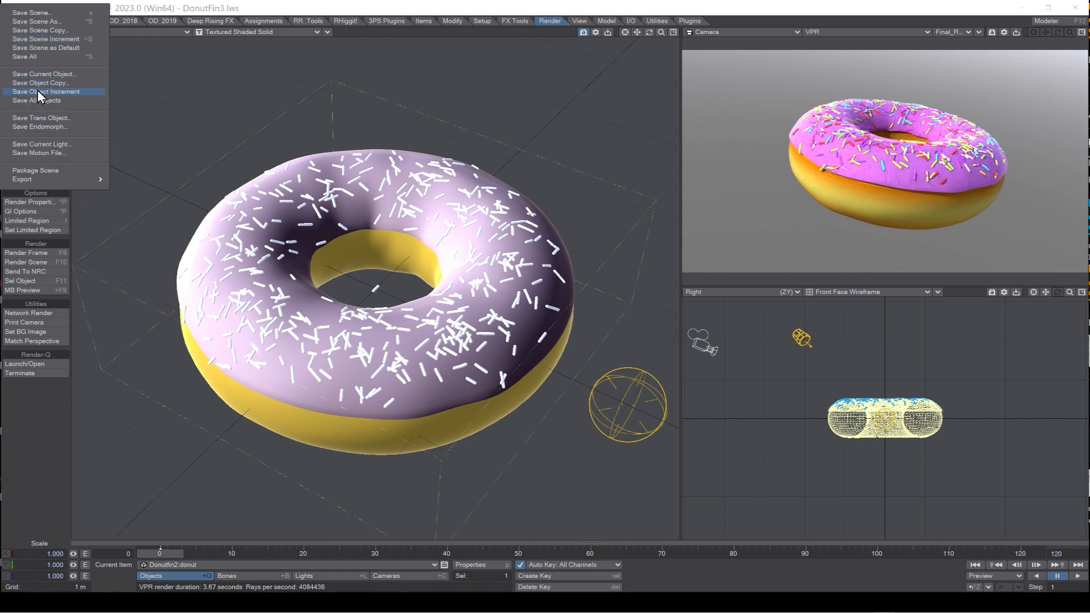
click(283, 11)
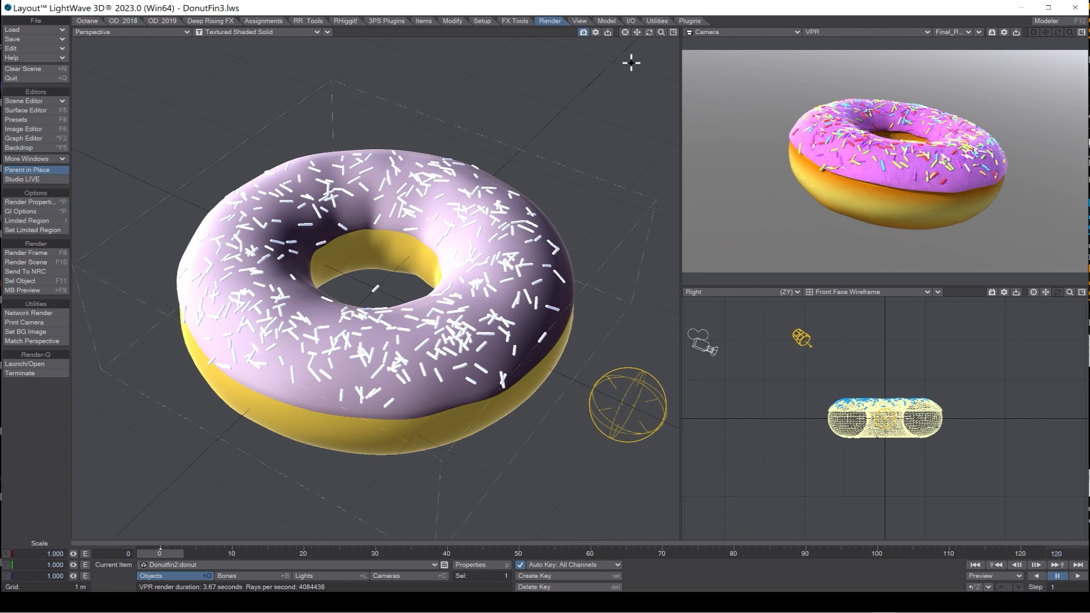
Change the distant light to an Area light and move it closer to the donut, to about X -1.05 m, Z -2.10 m.
drag(662, 33, 507, 136)
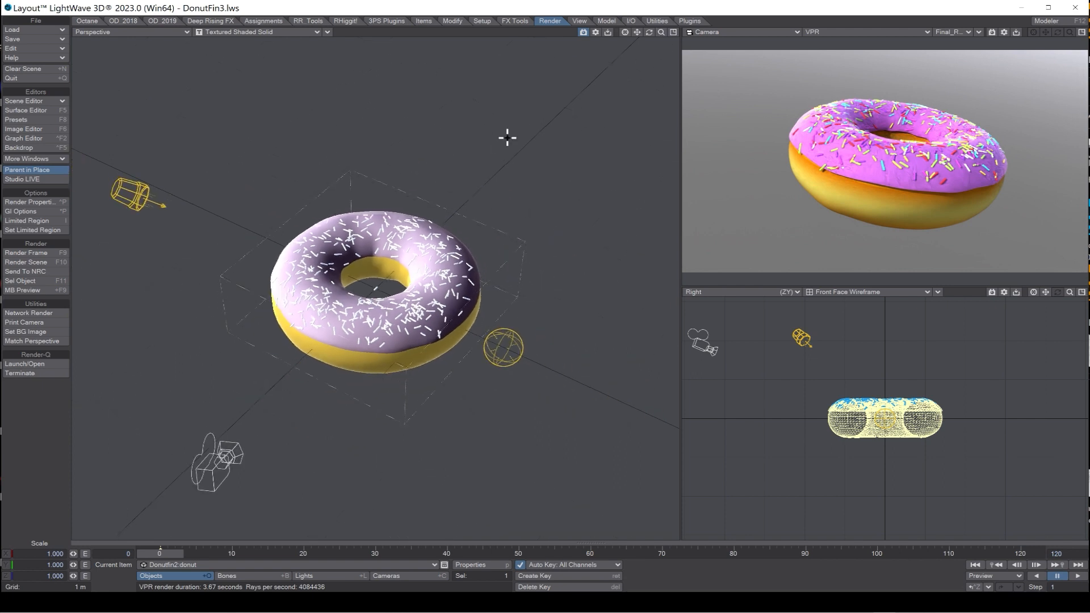
click(148, 208)
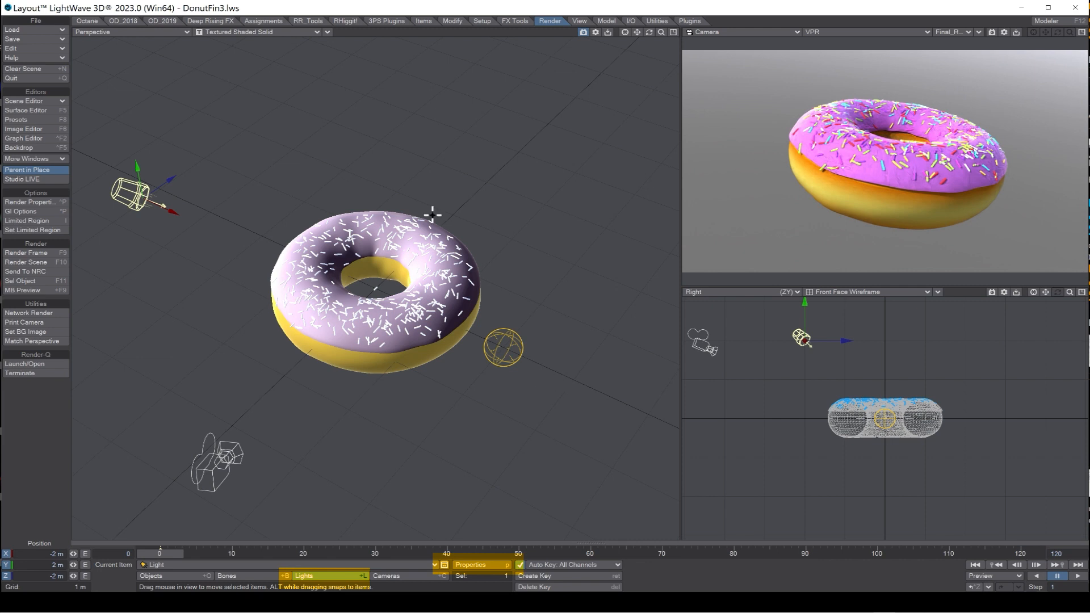
click(466, 570)
click(533, 127)
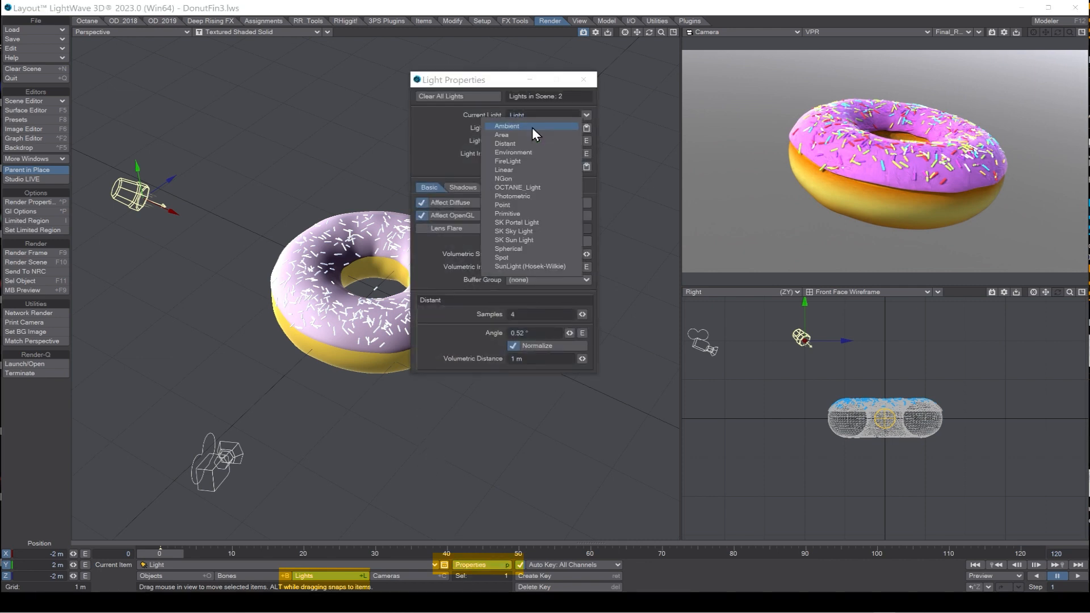
click(502, 134)
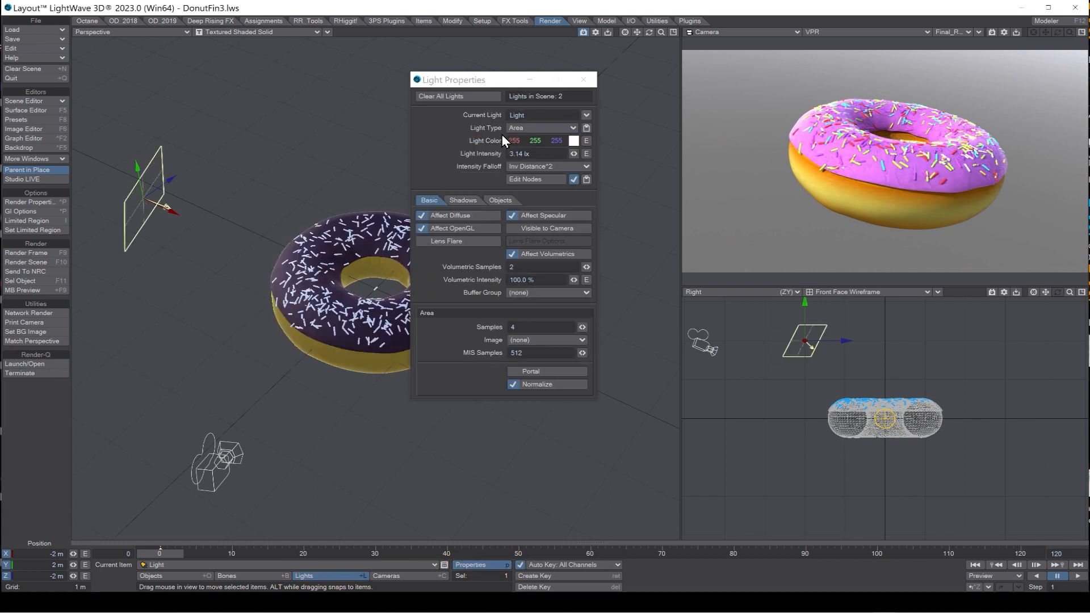
drag(166, 207, 219, 239)
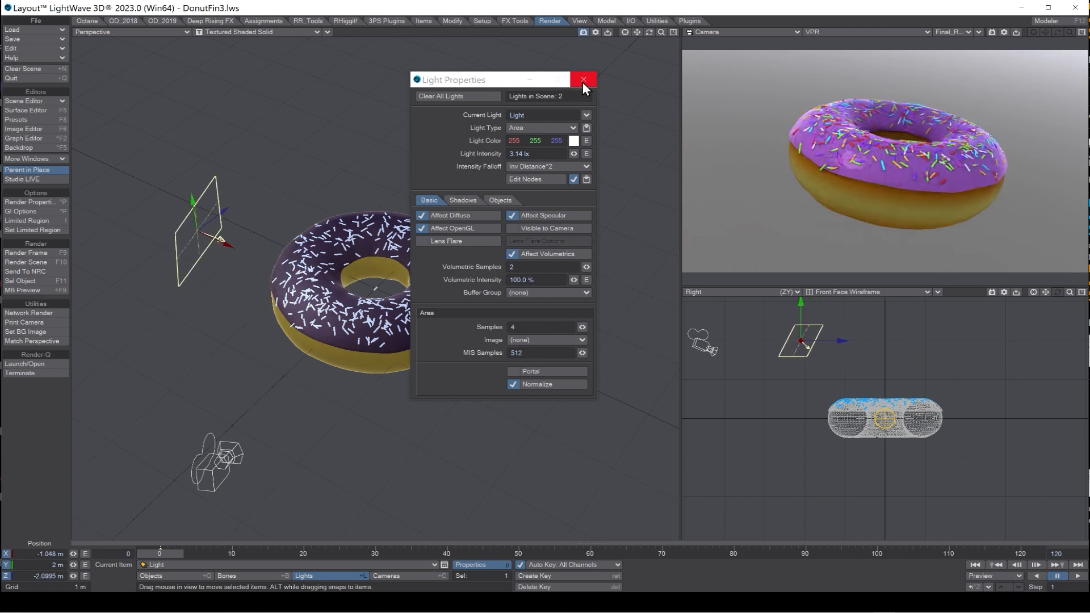
click(583, 82)
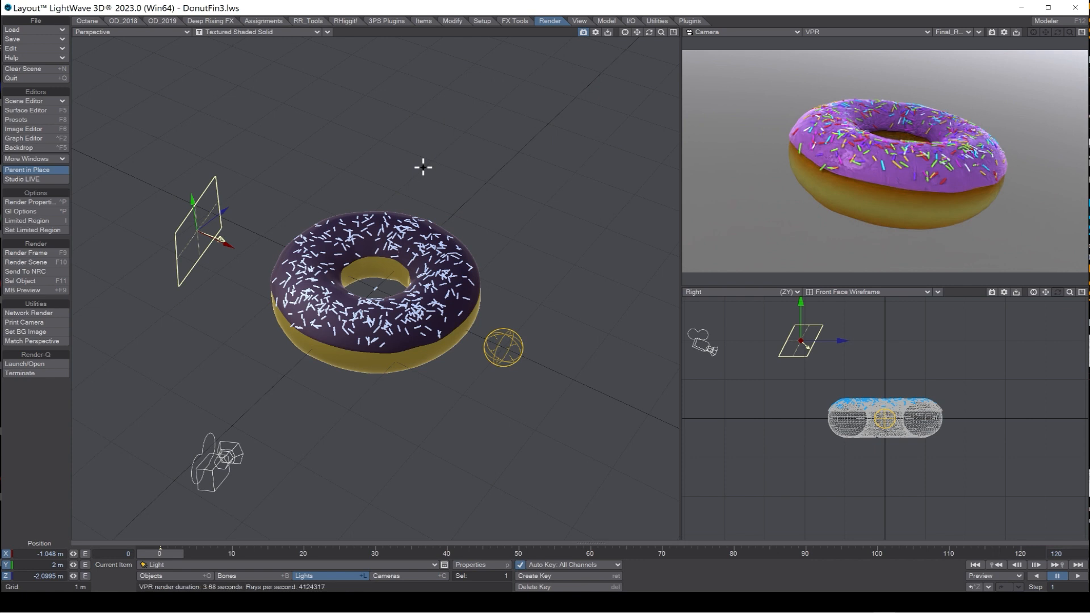
Target the area light at Donutfin2:donut in its motion options and reposition it to about X -1.22 m, Z -1.84 m.
key(m)
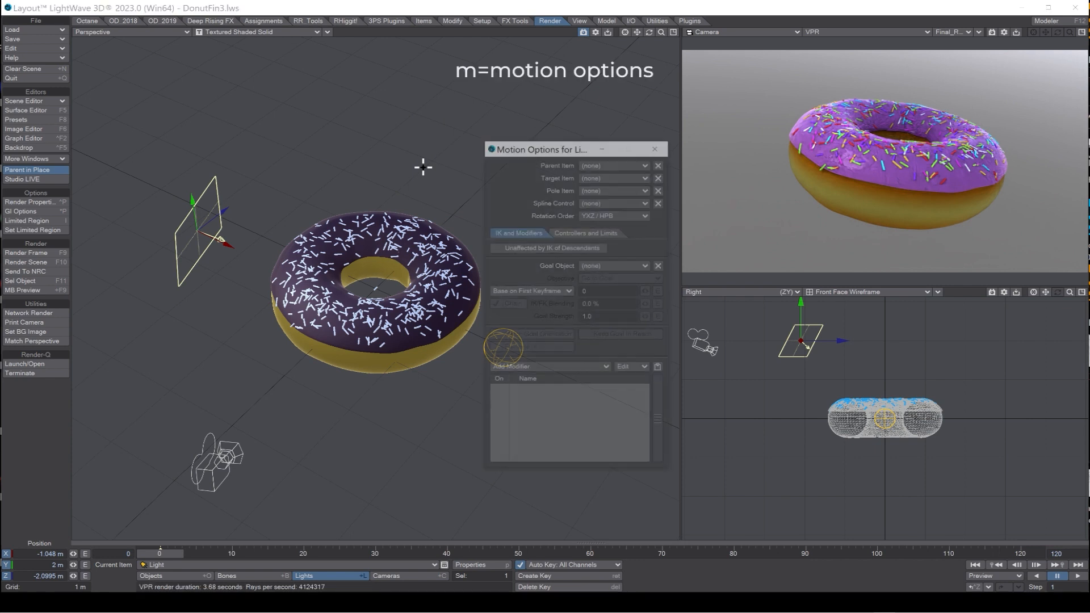
click(584, 177)
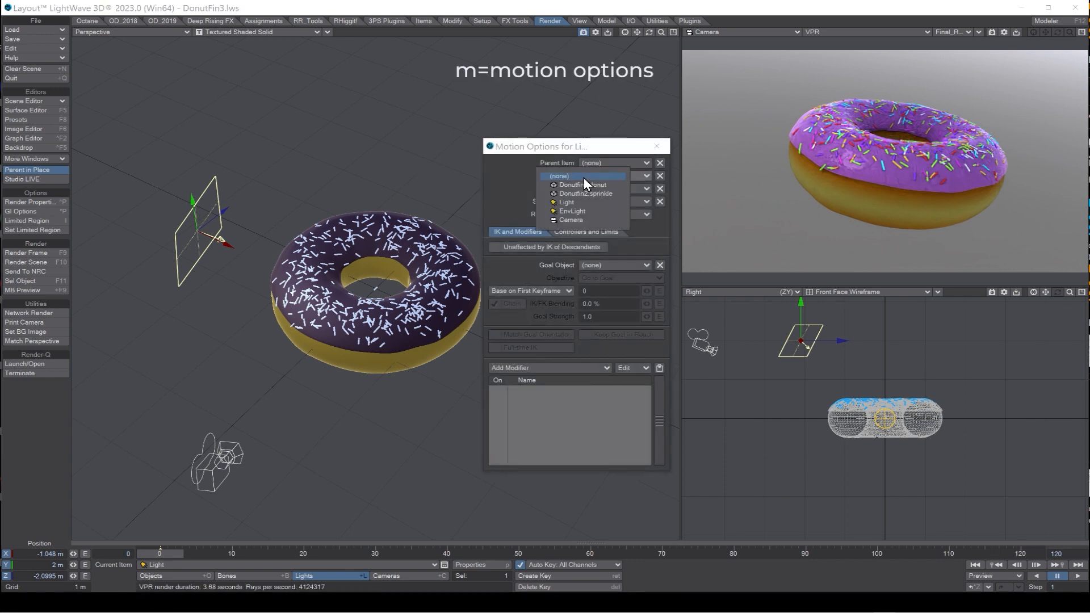
click(581, 186)
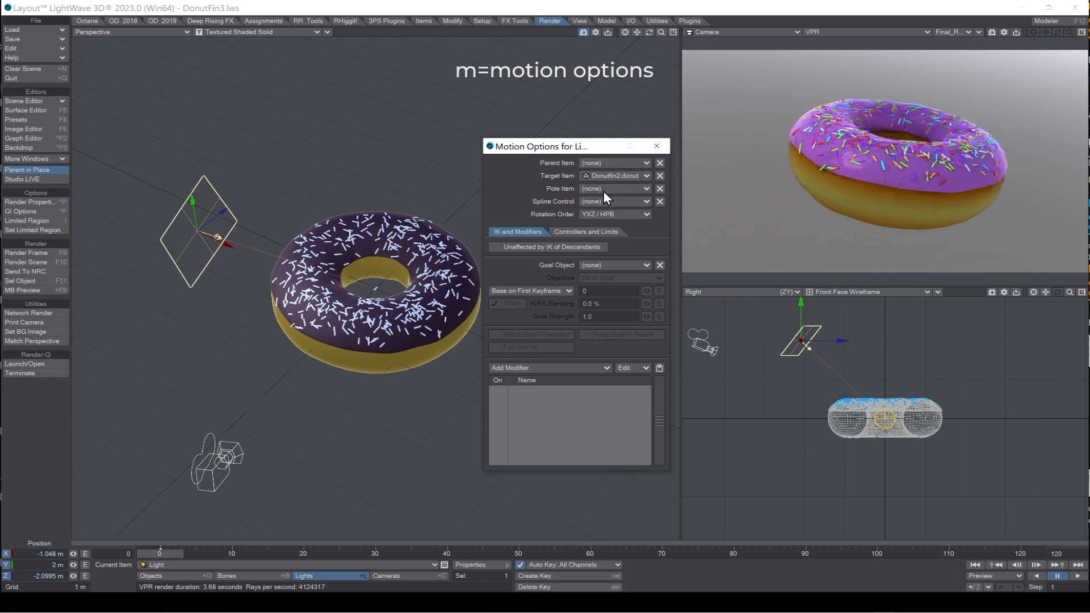
click(657, 150)
drag(572, 169, 673, 93)
drag(508, 222, 182, 309)
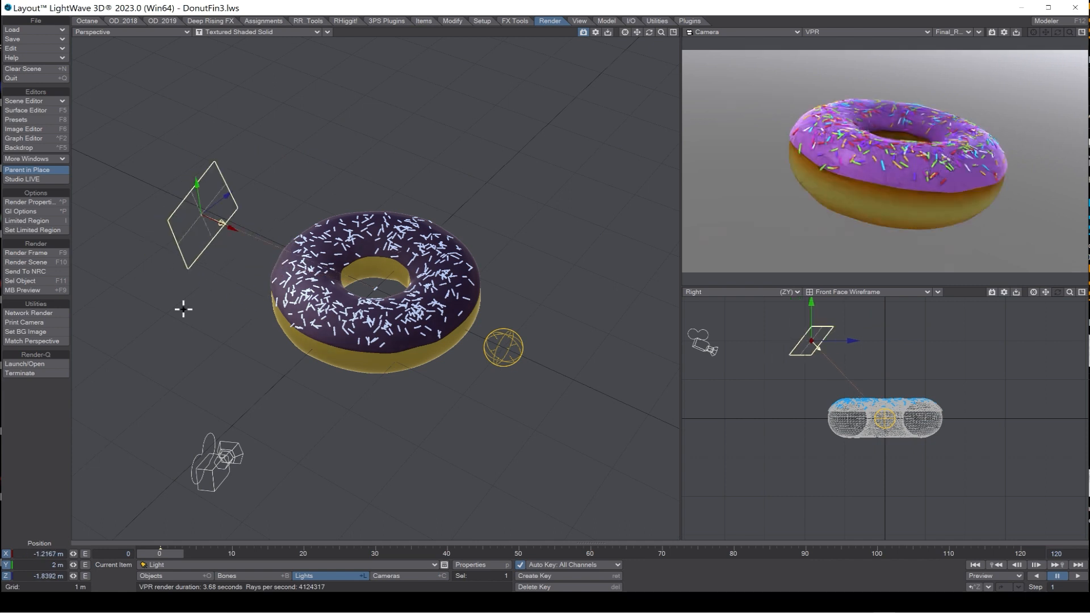
Clone the area light once and place the clone behind the donut at about X 1.384 m, Y 1.155 m, Z 1.454 m.
key(ctrl+c)
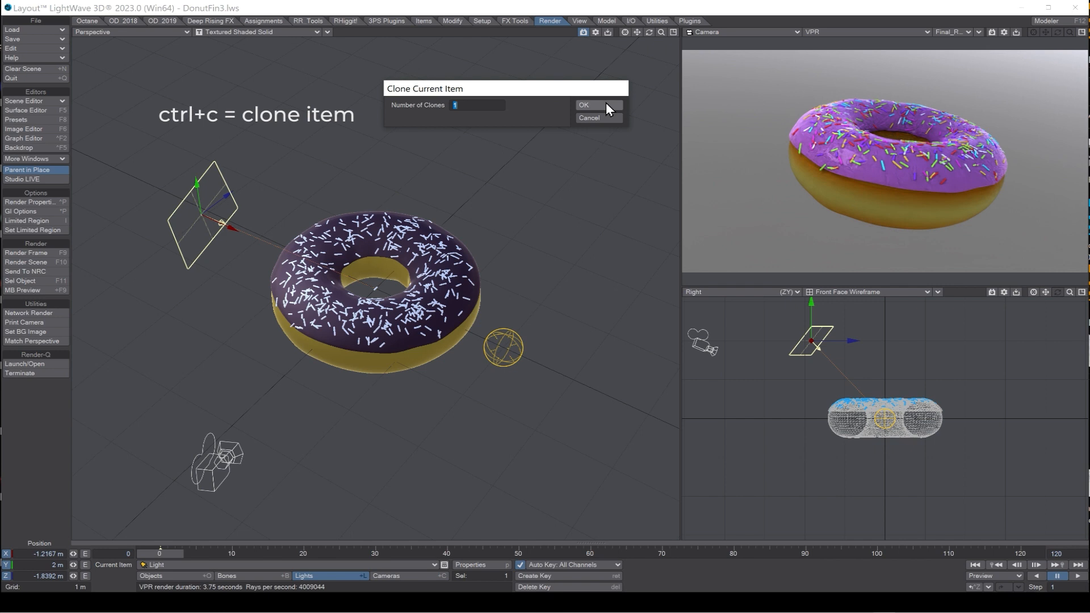
click(605, 105)
mouse_move(165, 243)
mouse_down()
mouse_move(253, 227)
mouse_move(488, 219)
mouse_move(435, 199)
mouse_move(520, 151)
mouse_move(514, 170)
mouse_up()
right_drag(163, 263, 162, 313)
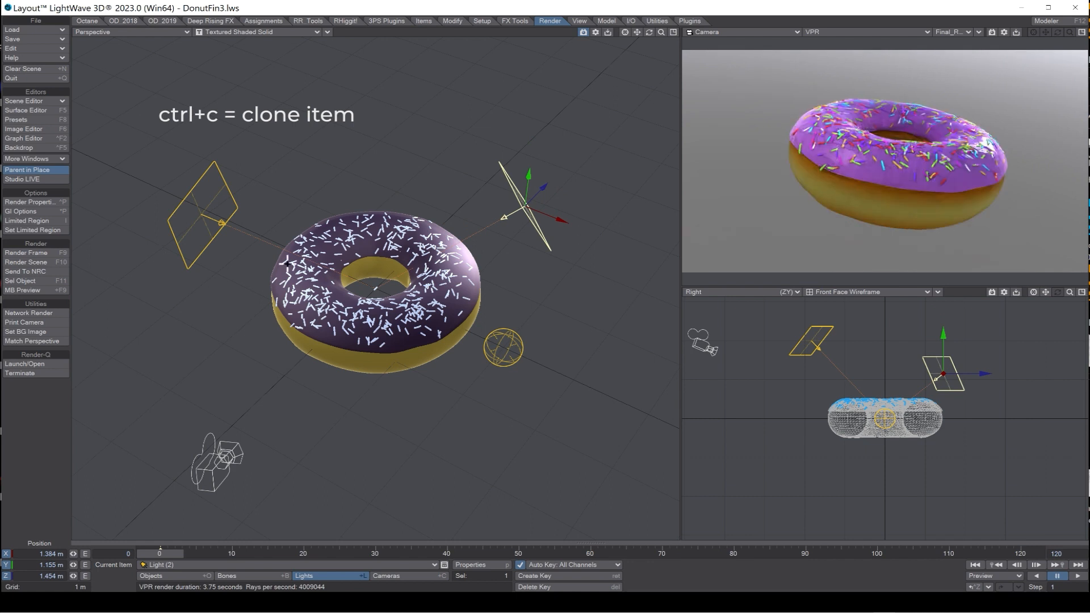
Clone the area light once and place the clone in front of the donut at about X 485 mm, Y 1.34 m, Z -2.64 m.
key(ctrl+c)
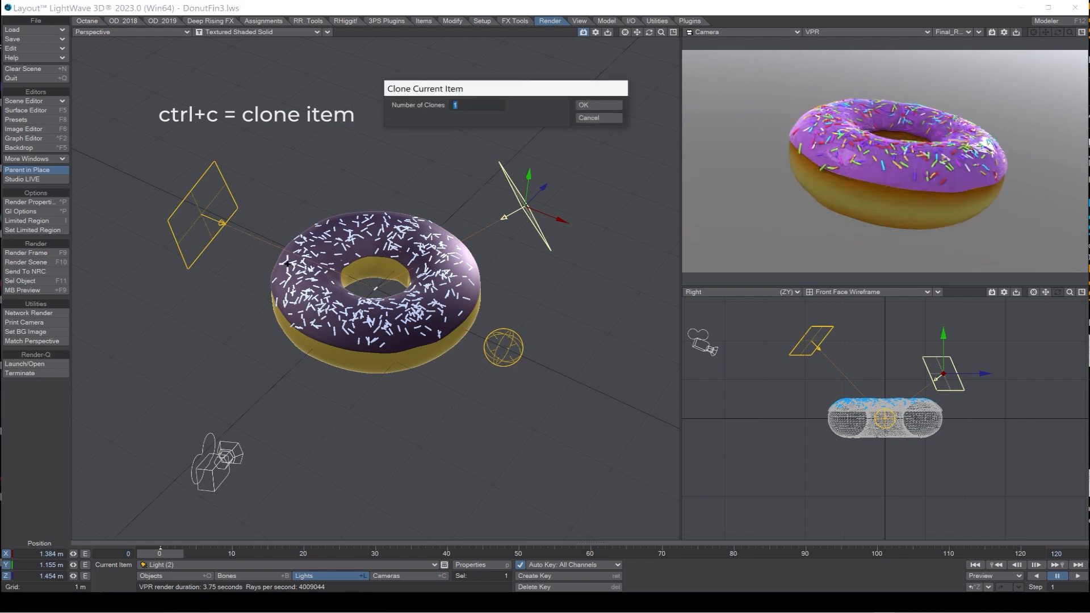
click(592, 106)
drag(602, 125, 571, 198)
drag(651, 190, 602, 298)
right_drag(602, 298, 602, 289)
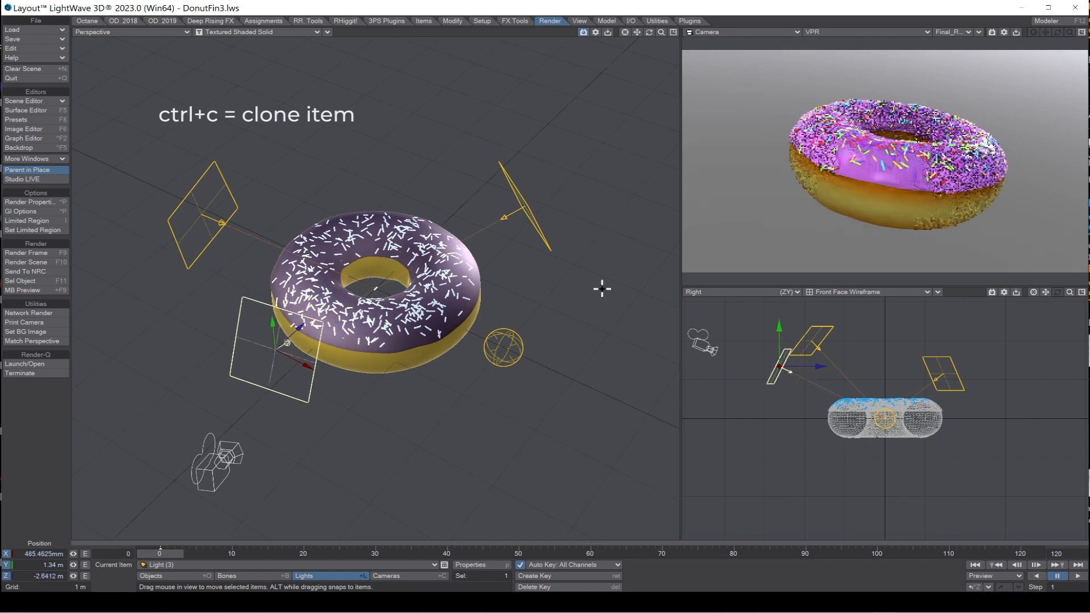
Give the front area light a warm light colour of 255, 214, 175 using a colour temperature of 4250 Kelvin.
click(476, 564)
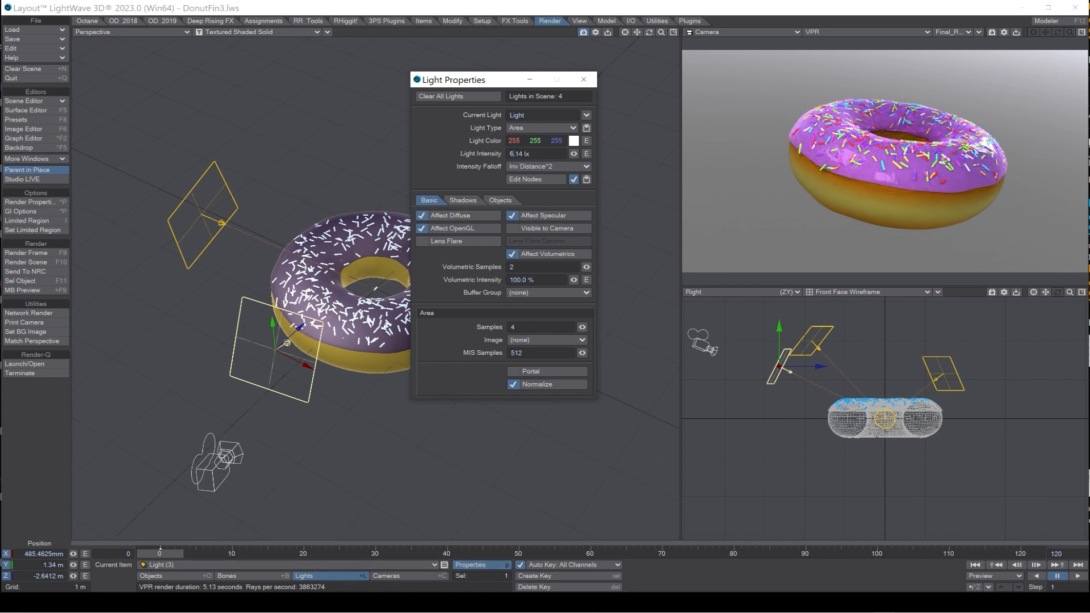
key(Tab)
click(573, 141)
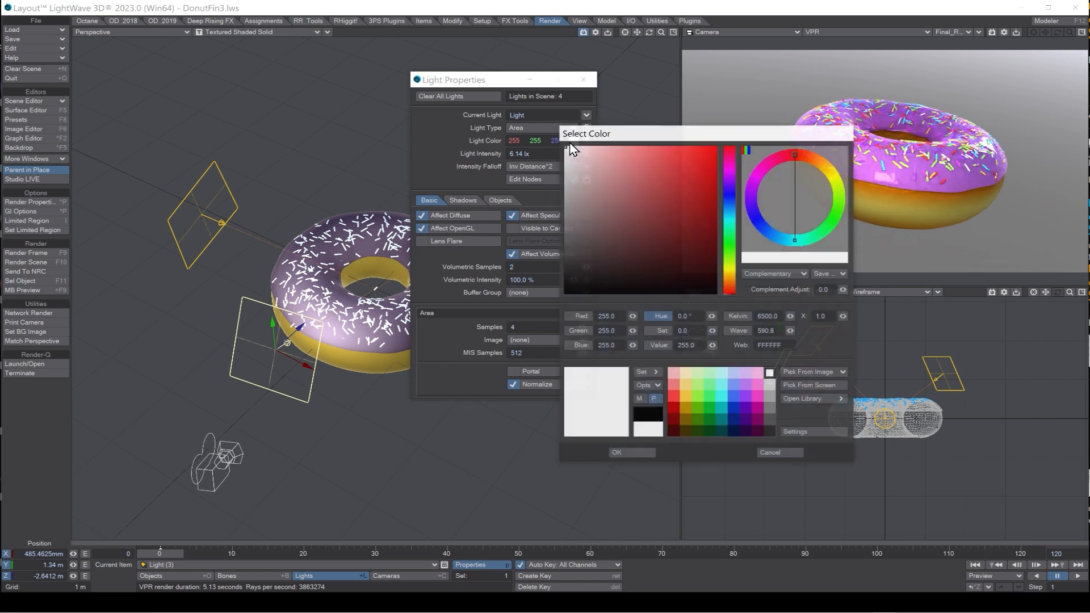
click(734, 315)
drag(626, 206, 606, 219)
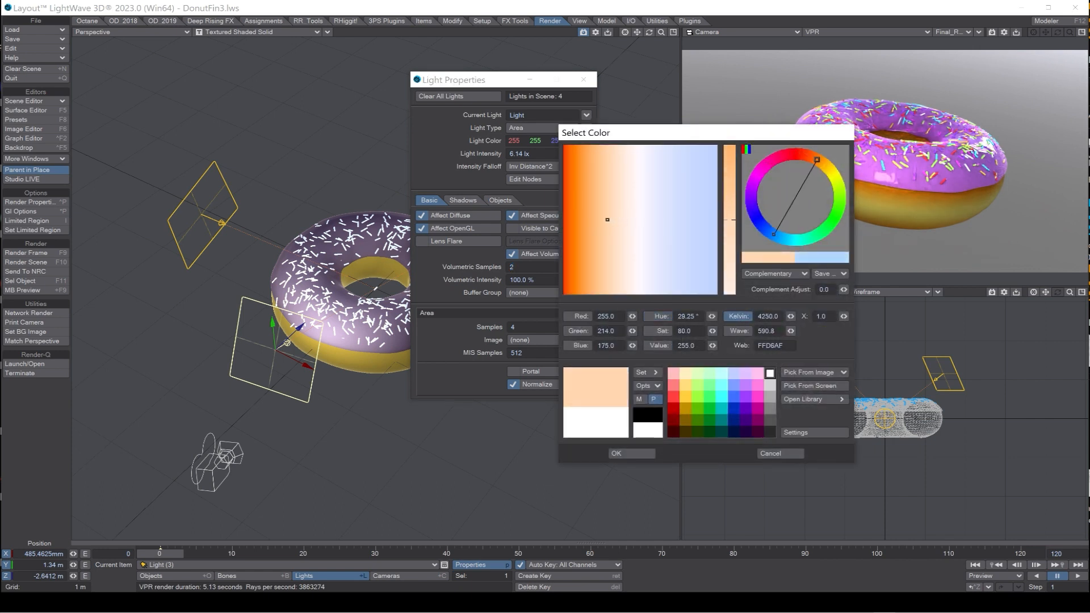
click(618, 453)
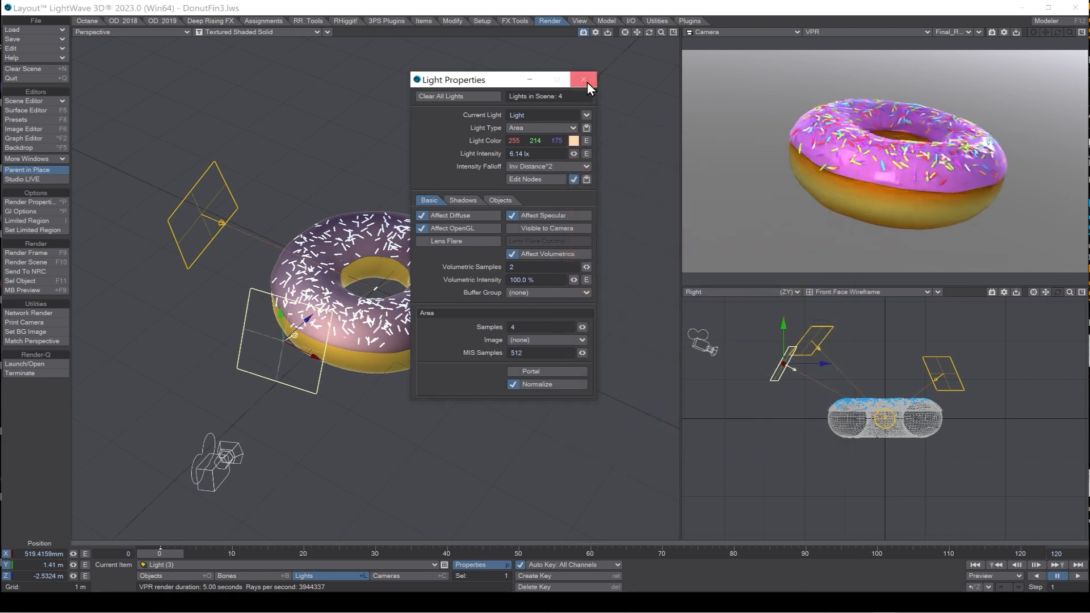
click(584, 79)
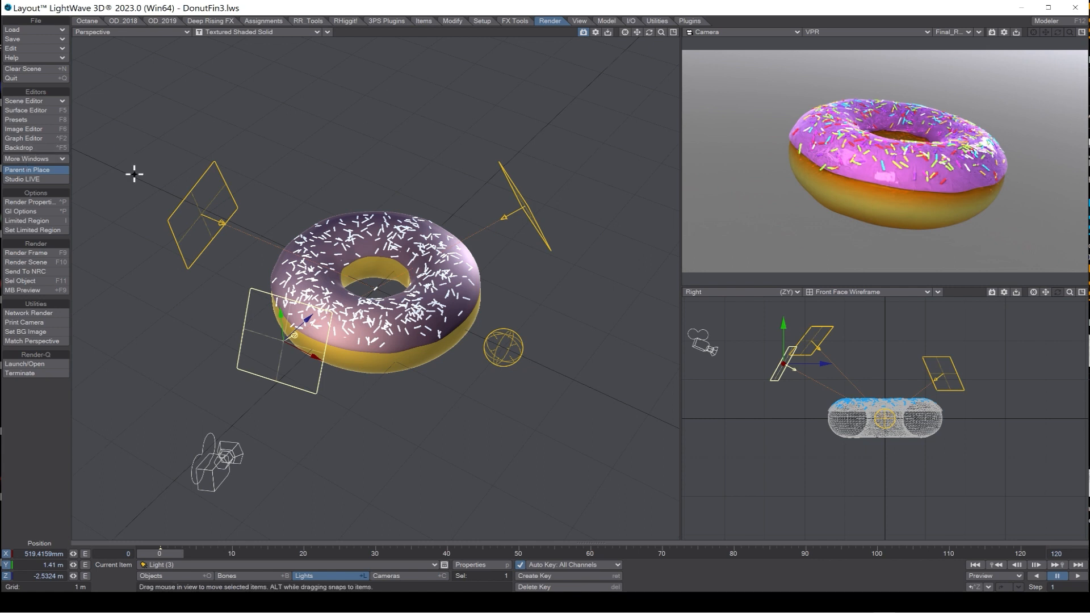
Disable the gradient backdrop and set the backdrop colour to white (255, 255, 255).
click(23, 148)
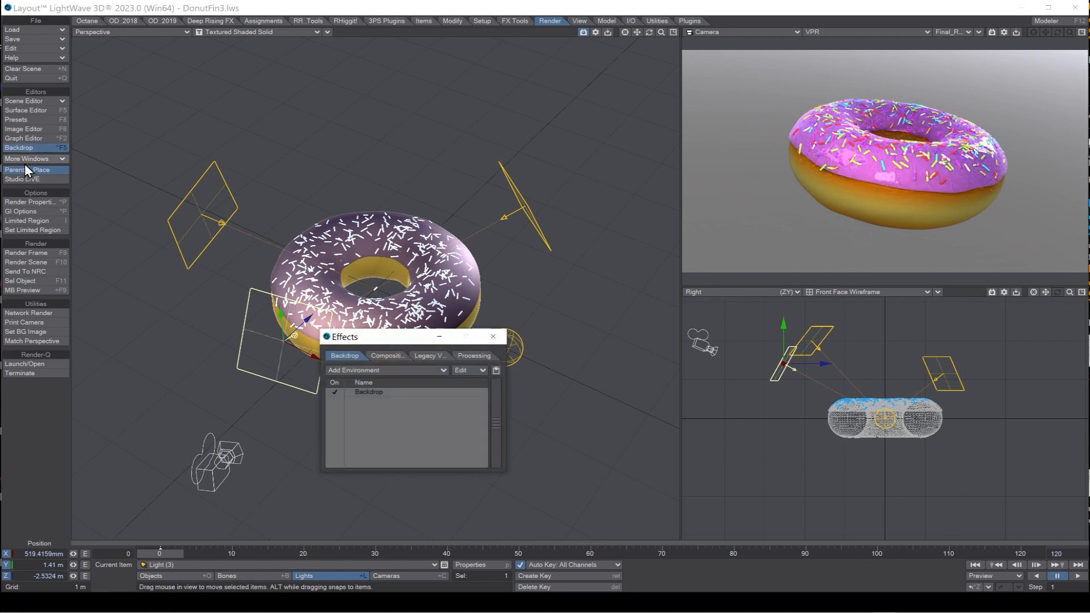
click(374, 392)
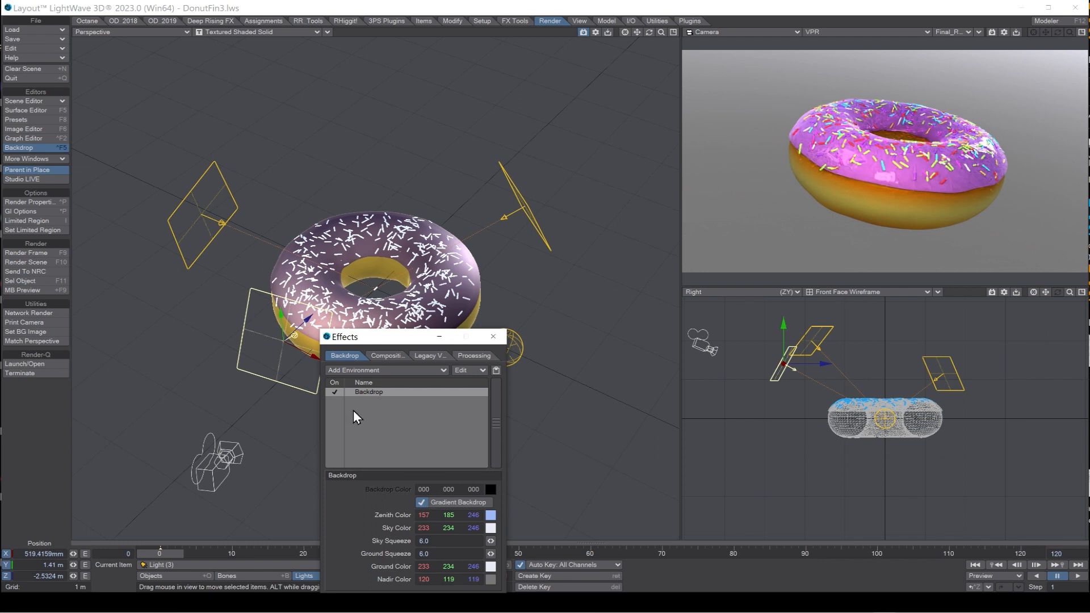
click(424, 502)
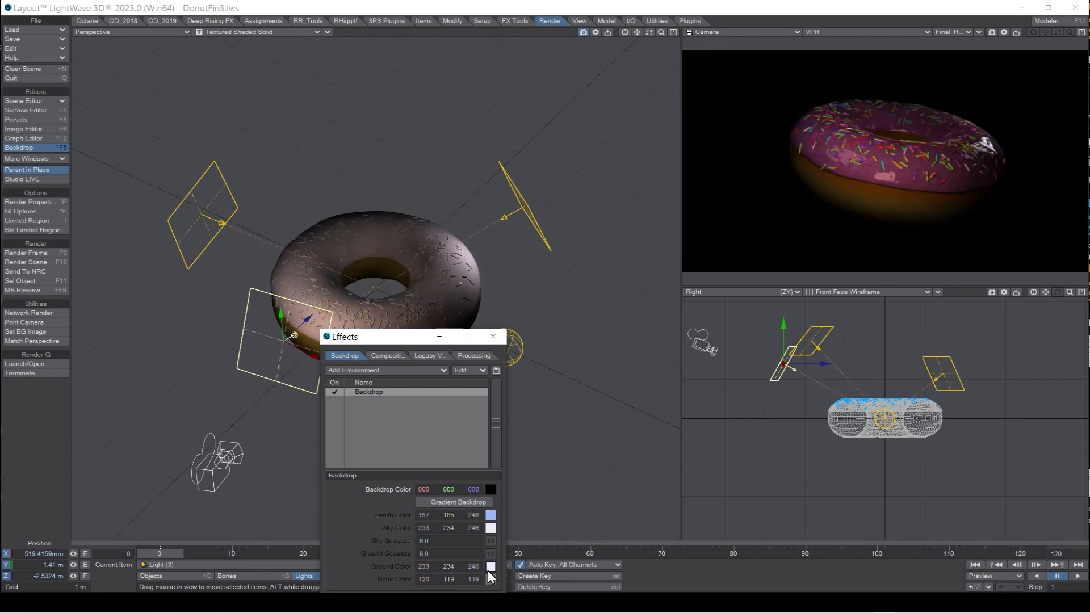
click(490, 490)
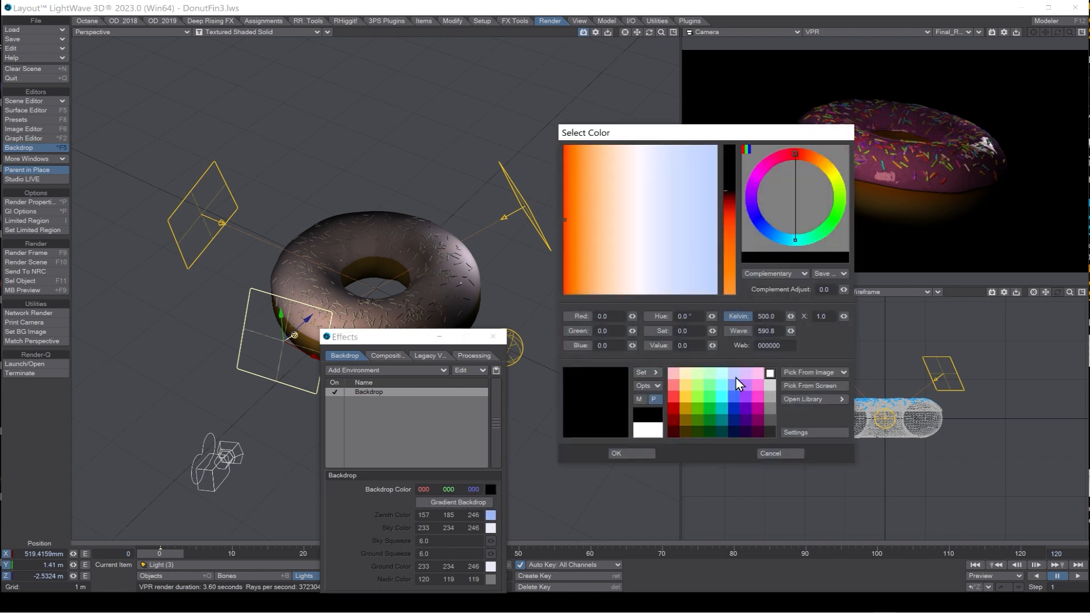
click(772, 378)
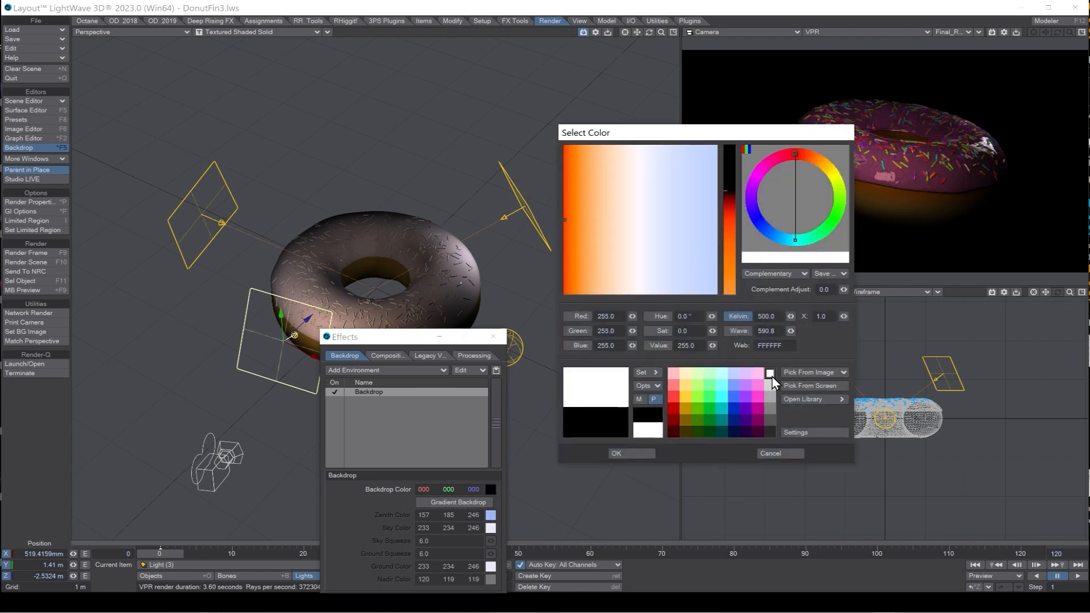
click(644, 453)
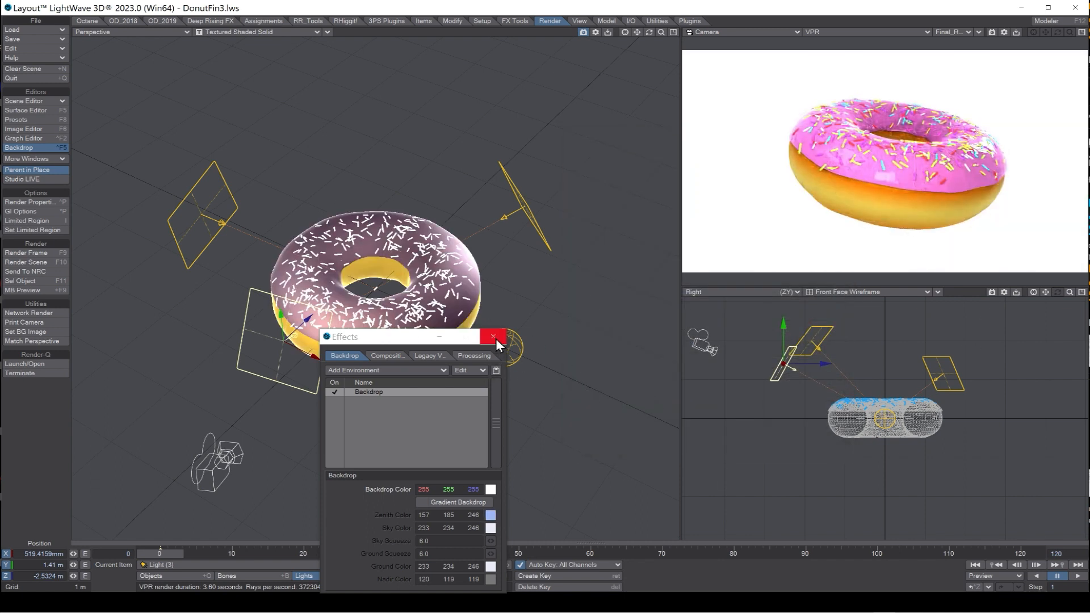
click(495, 339)
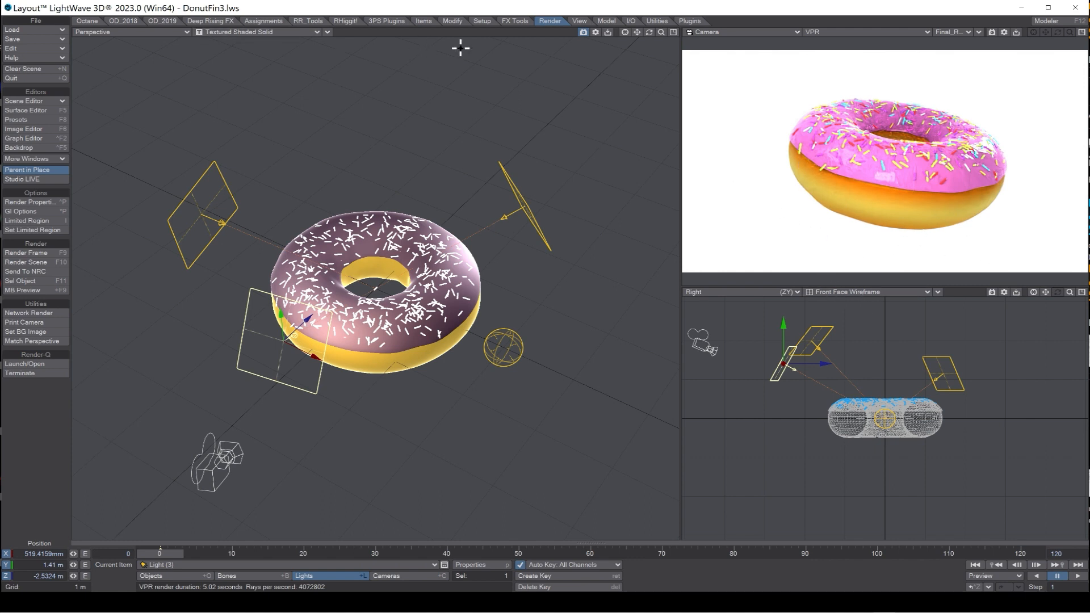
Create a ground plane 60 m wide and 60 m deep, centred at the origin, with the Save Object option enabled.
click(606, 21)
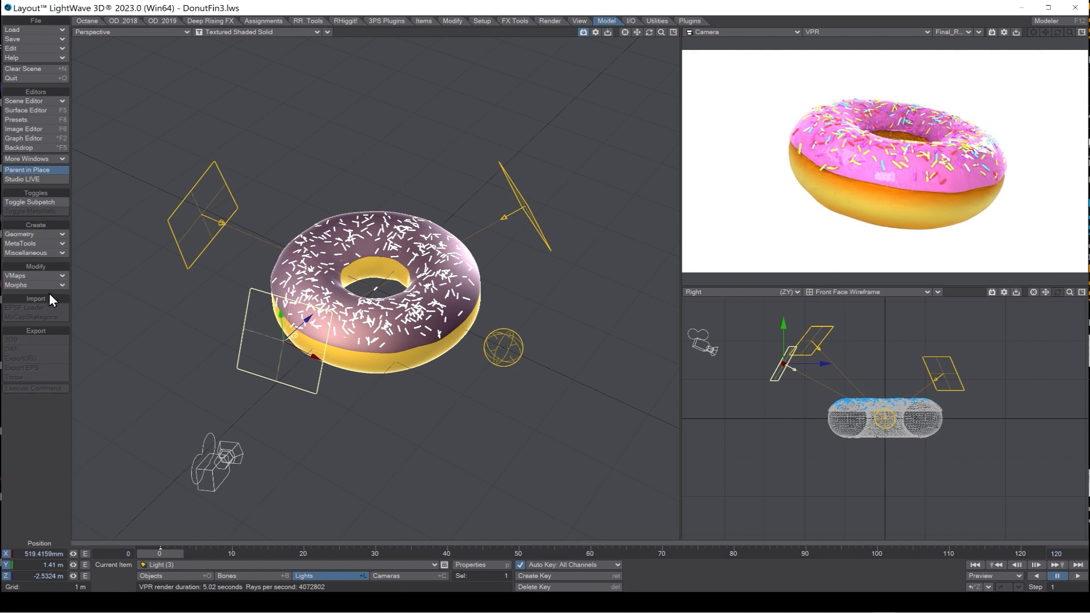
click(35, 233)
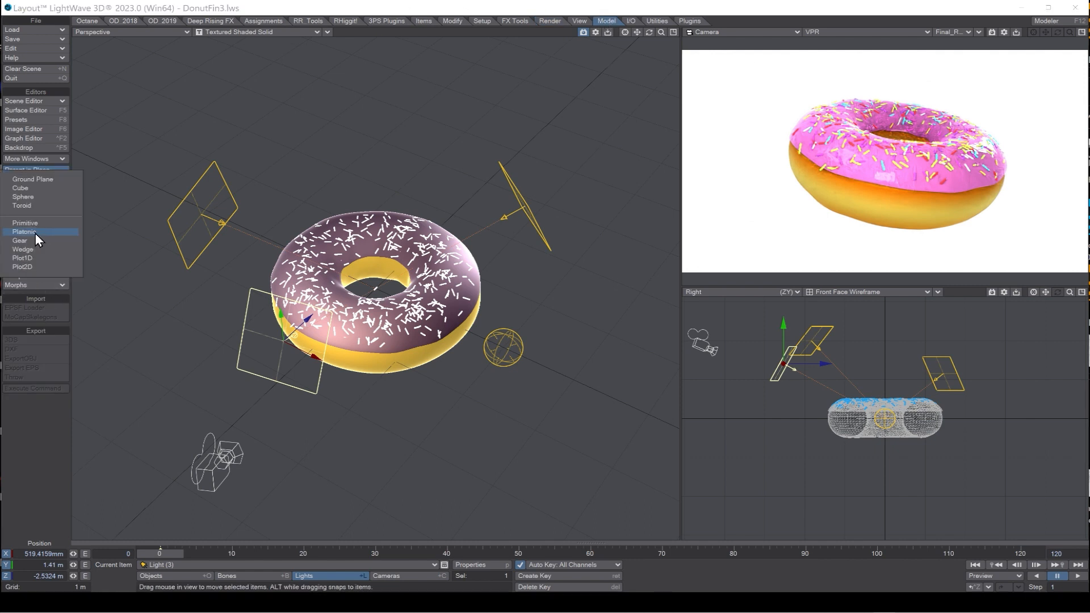
click(40, 178)
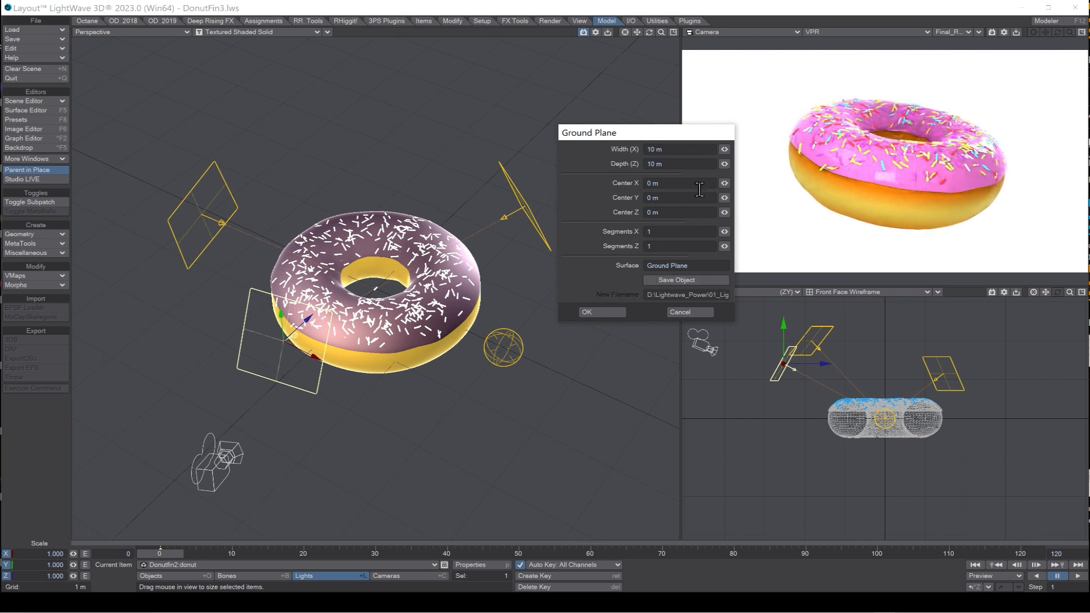
click(691, 150)
text(60)
key(Tab)
key(Tab)
key(Tab)
click(659, 282)
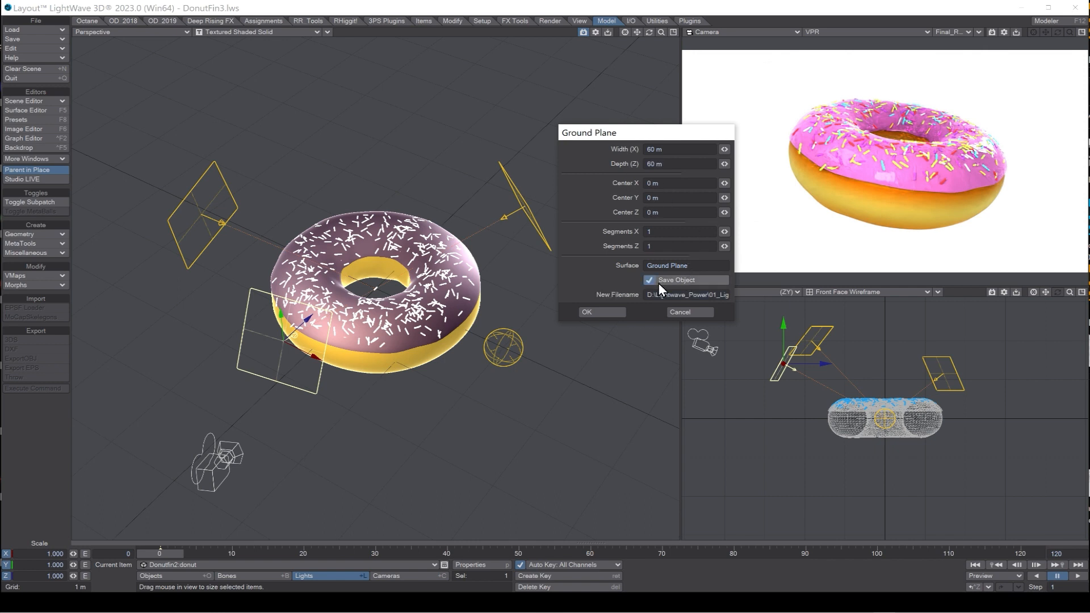
click(591, 314)
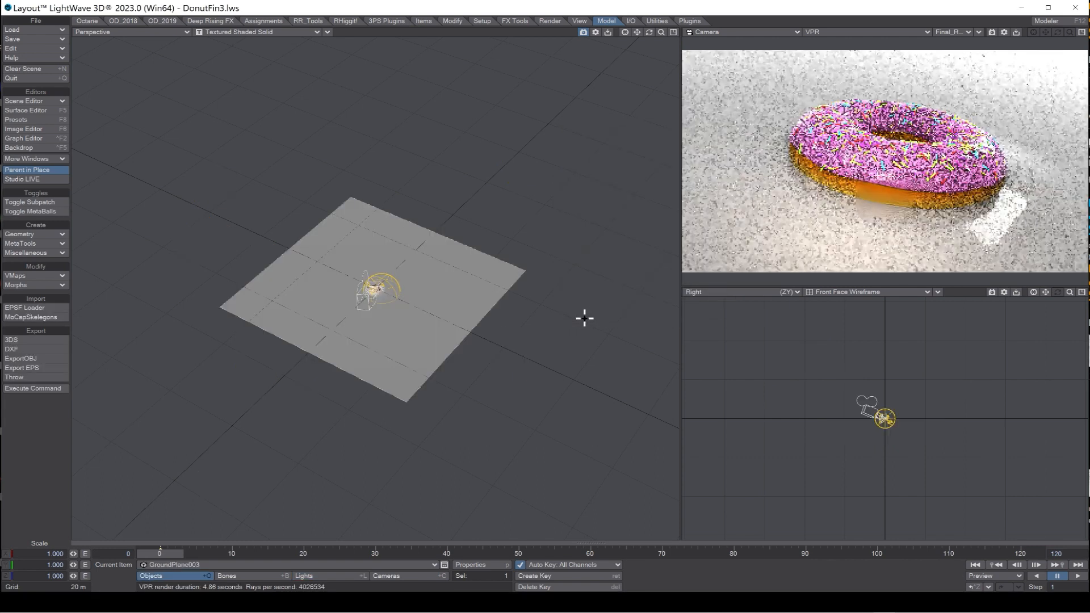
Reduce the scene's grid size to 1 m to restore a workable scale around the donut.
mouse_move(662, 32)
mouse_down()
mouse_move(727, 32)
mouse_move(659, 42)
mouse_up()
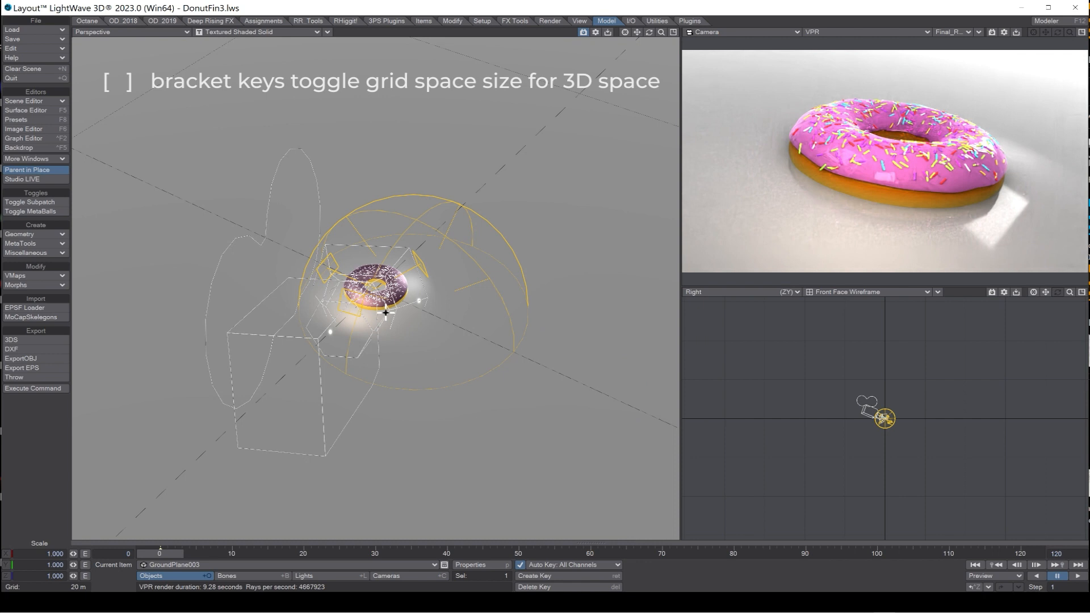
key(bracketleft)
key(bracketright)
key(bracketright)
key(bracketleft)
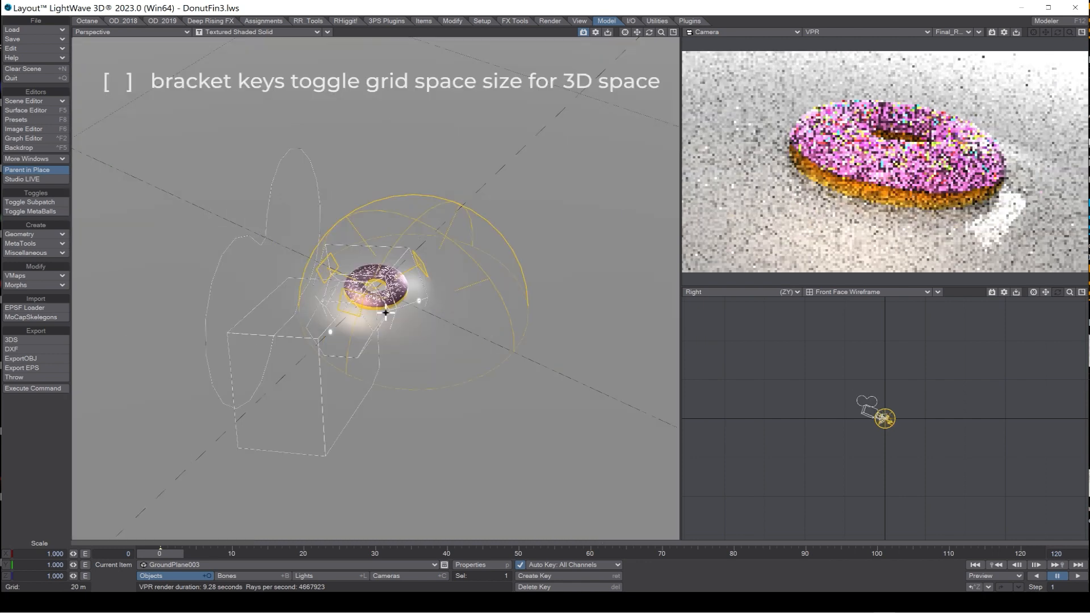
key(bracketleft)
key(bracketleft)
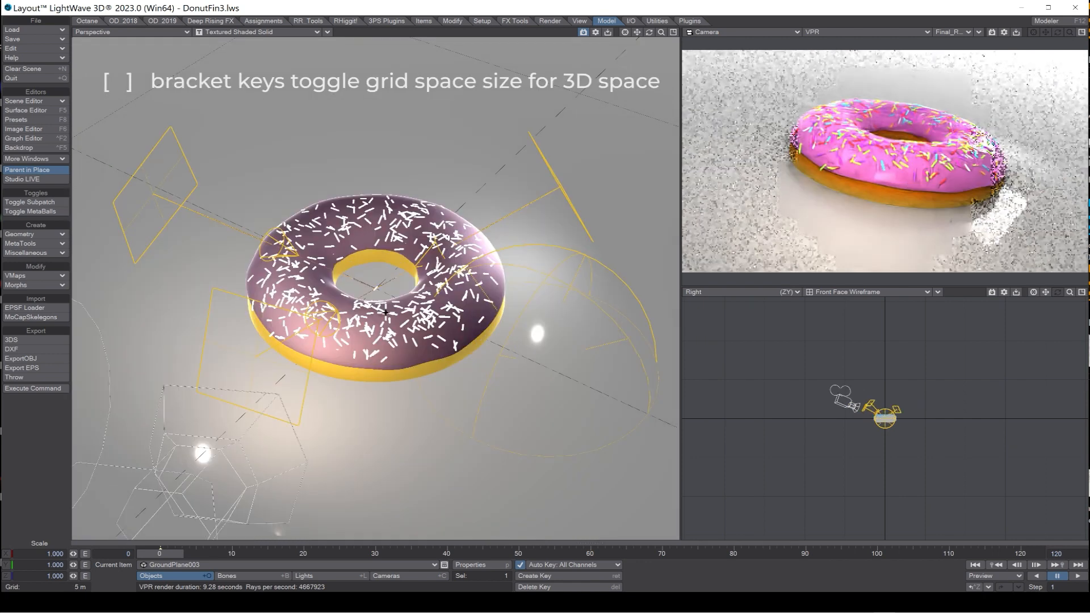
key(bracketleft)
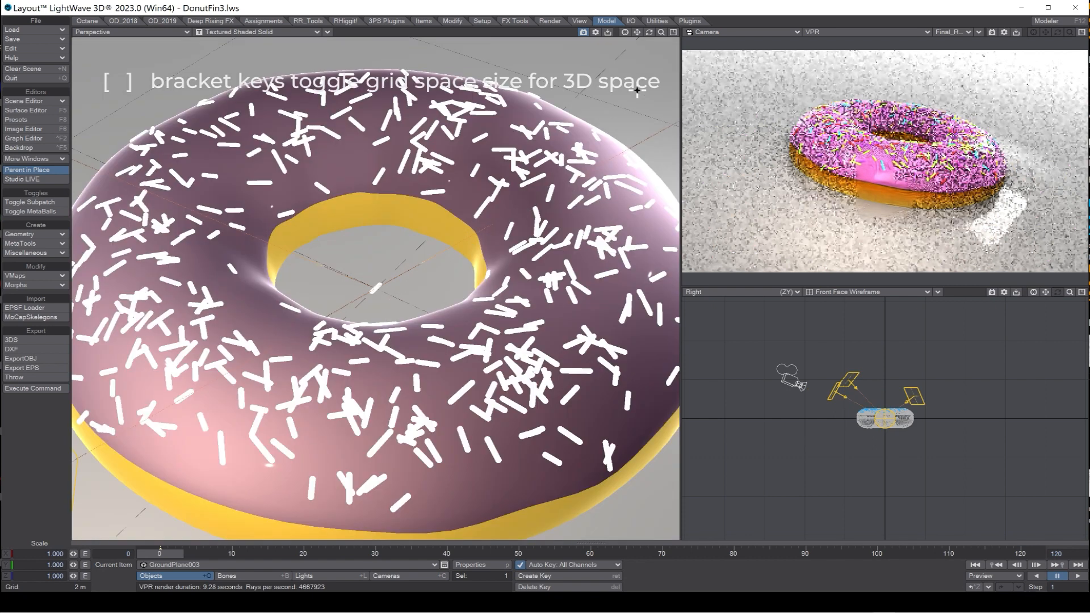
drag(662, 33, 661, 34)
key(bracketleft)
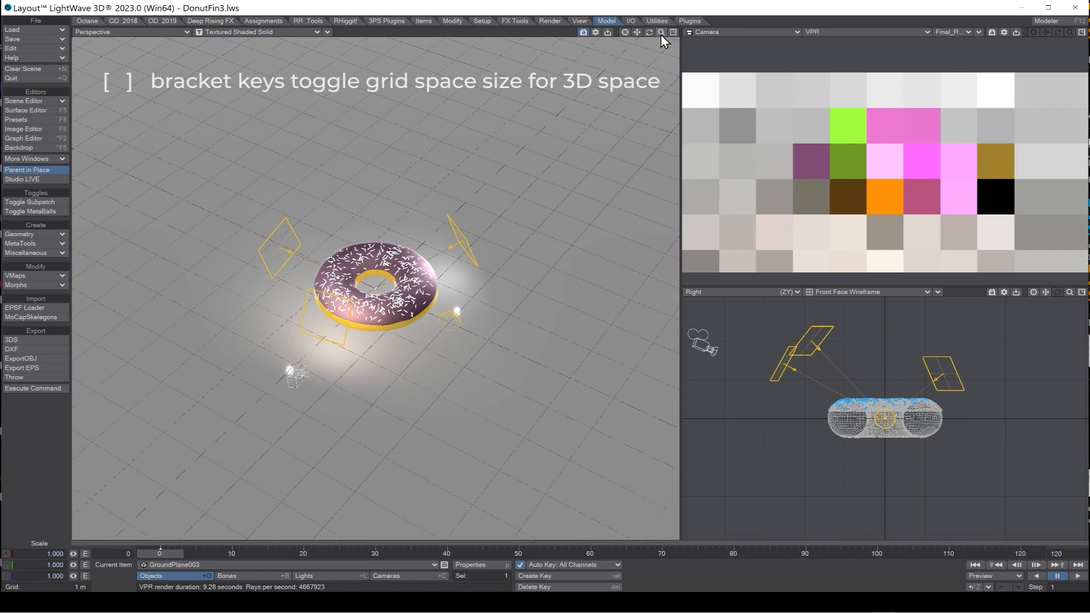
Step the grid size up and down to compare view scales, including 500 mm, and return it to 1 m.
key(bracketleft)
key(bracketright)
key(bracketright)
key(bracketright)
key(bracketleft)
key(bracketleft)
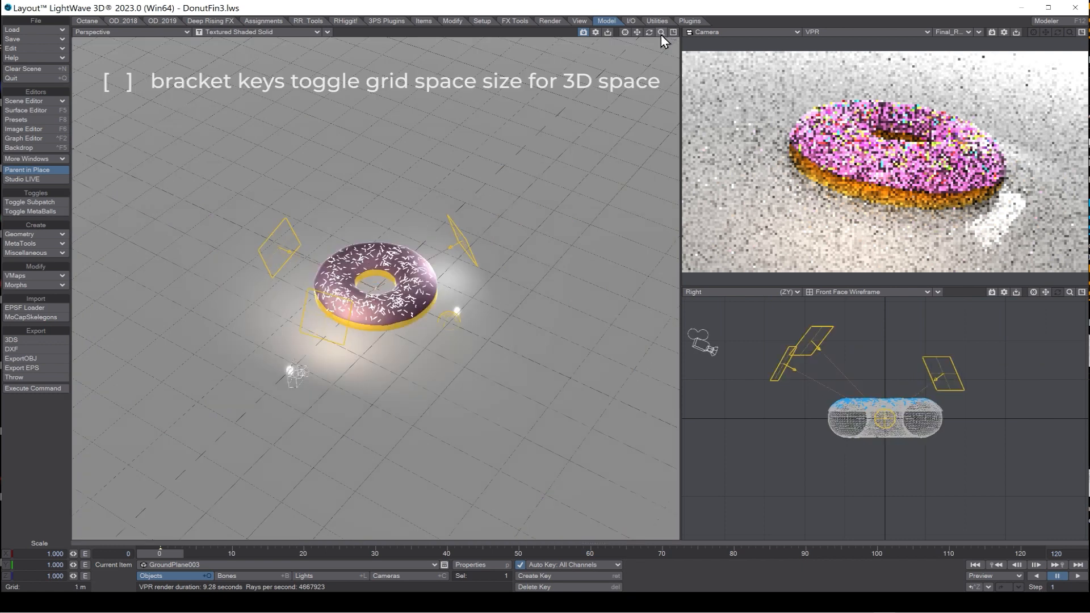
key(bracketright)
key(bracketright)
key(bracketleft)
key(bracketleft)
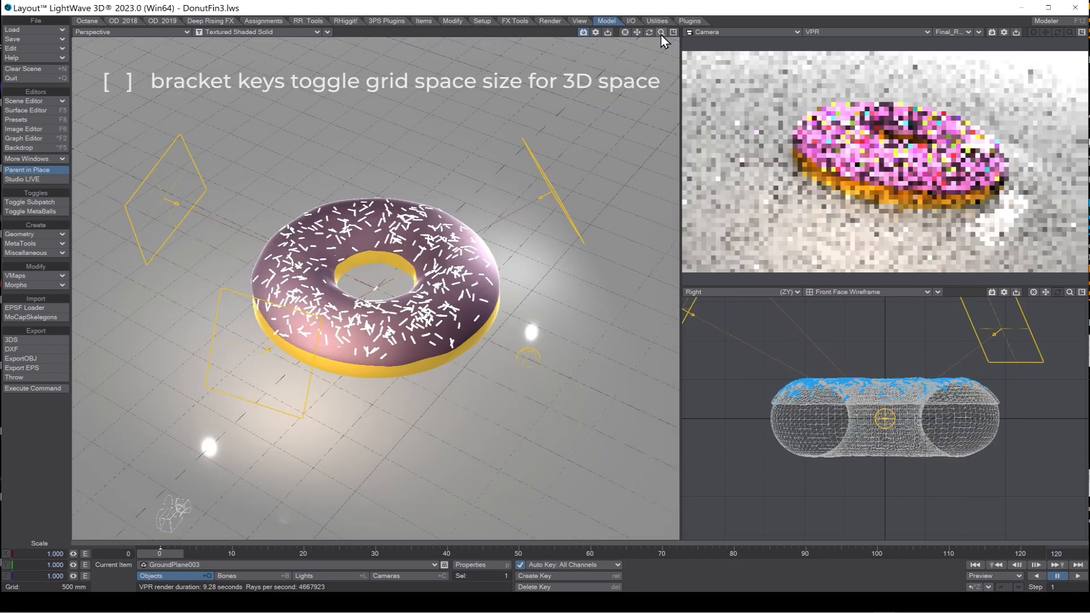
key(bracketright)
key(bracketleft)
key(bracketleft)
key(bracketright)
key(bracketright)
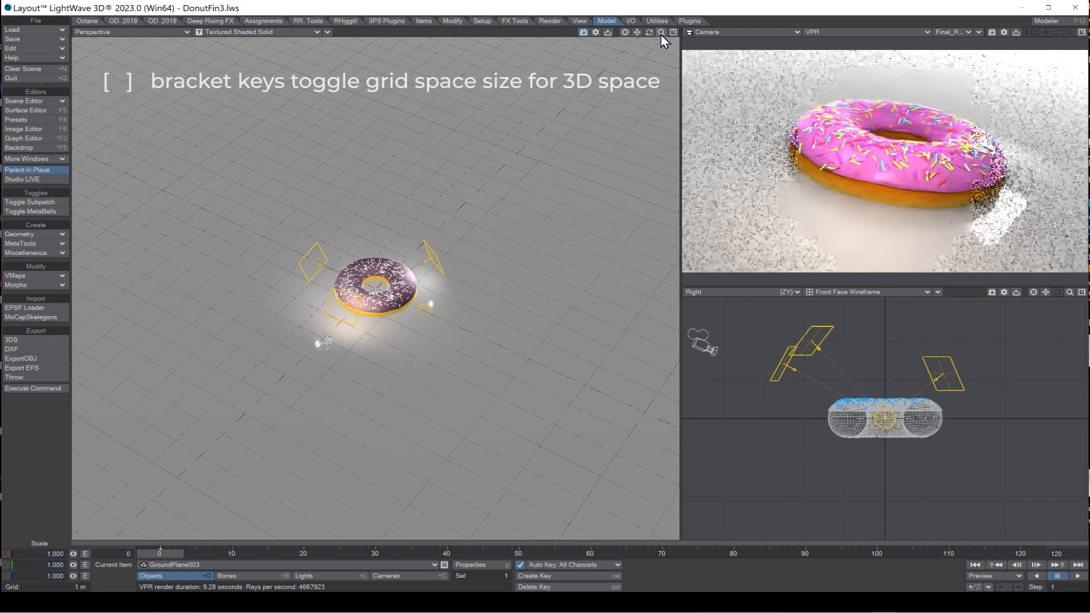
Raise the donut to about Y 466 mm so it rests on the ground plane, and raise the camera to about Y 2.38 m.
mouse_move(661, 34)
mouse_down()
mouse_move(732, 35)
mouse_move(661, 34)
mouse_move(681, 35)
mouse_up()
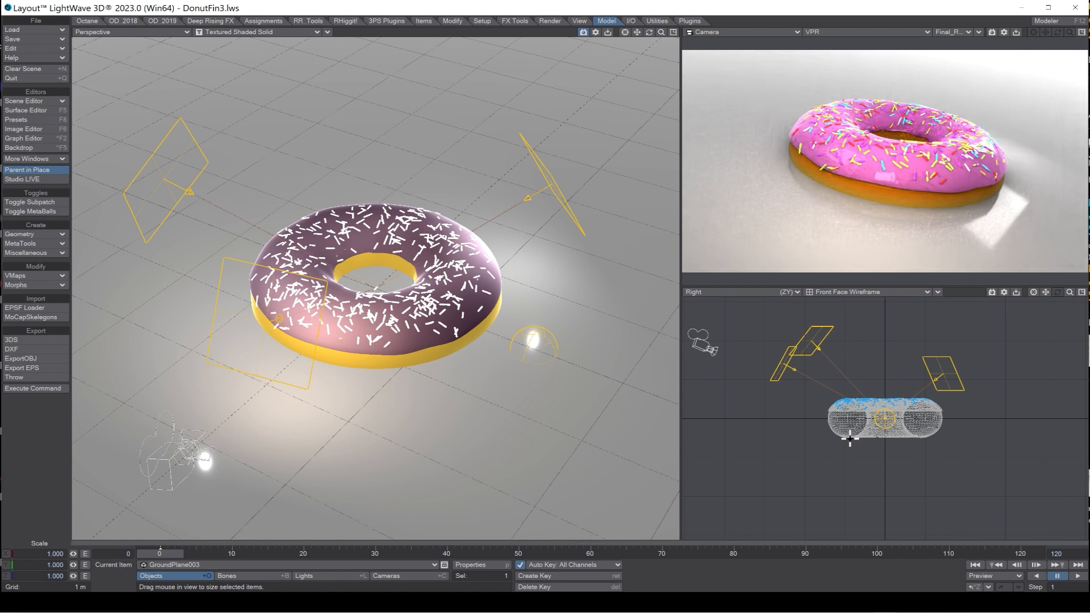
click(857, 437)
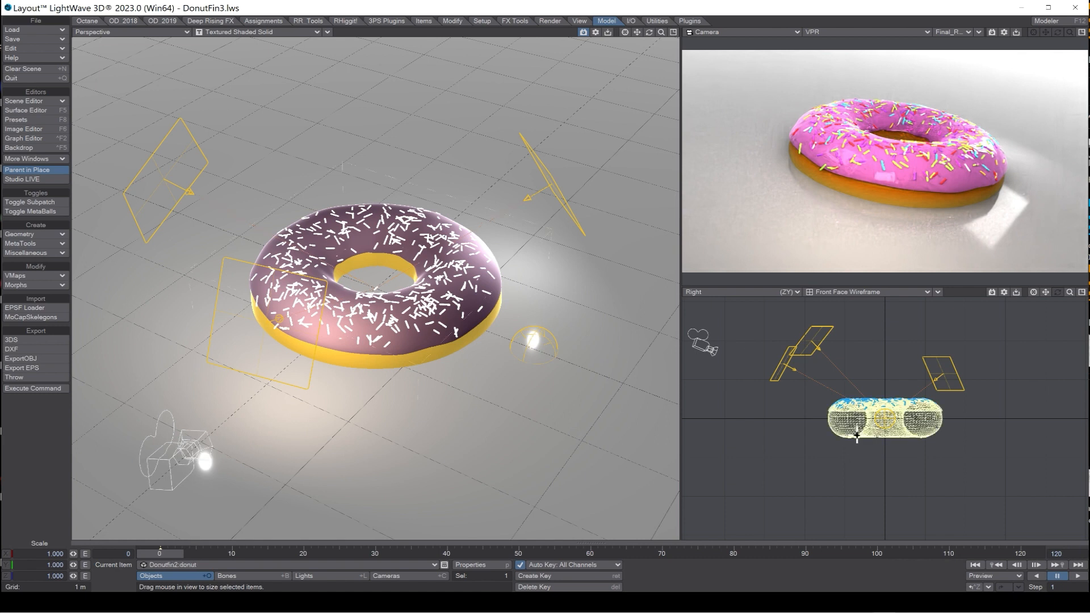
key(t)
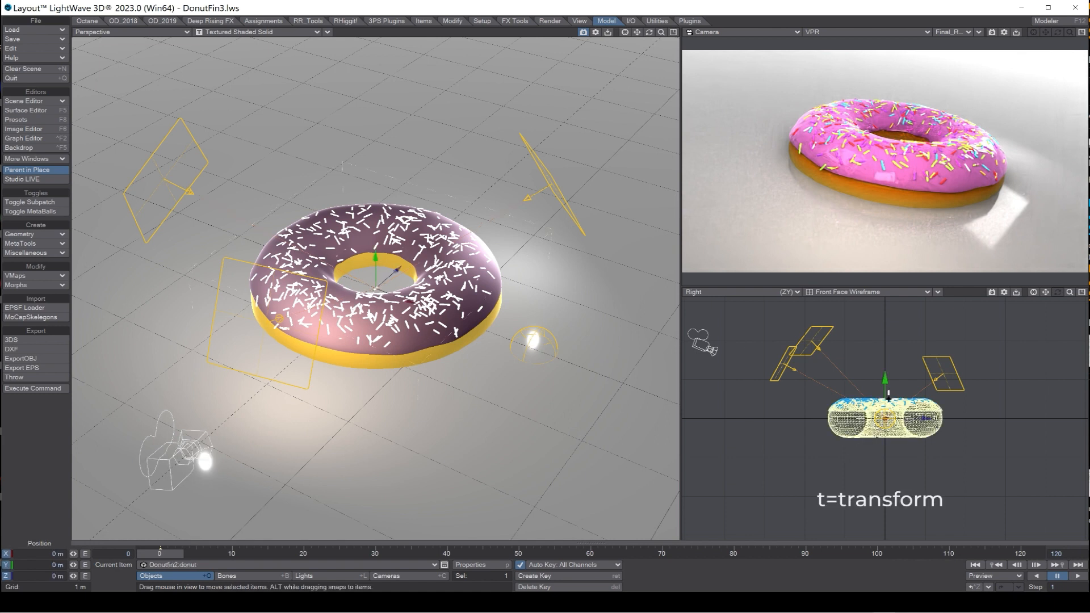
mouse_move(891, 383)
mouse_down()
mouse_move(891, 355)
mouse_move(891, 370)
mouse_up()
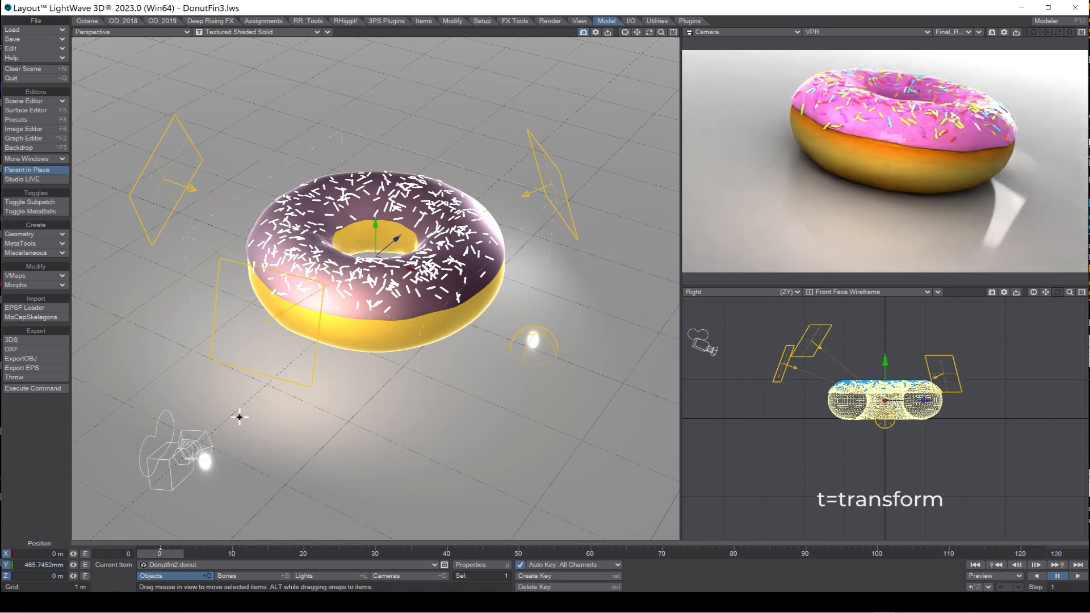
click(162, 476)
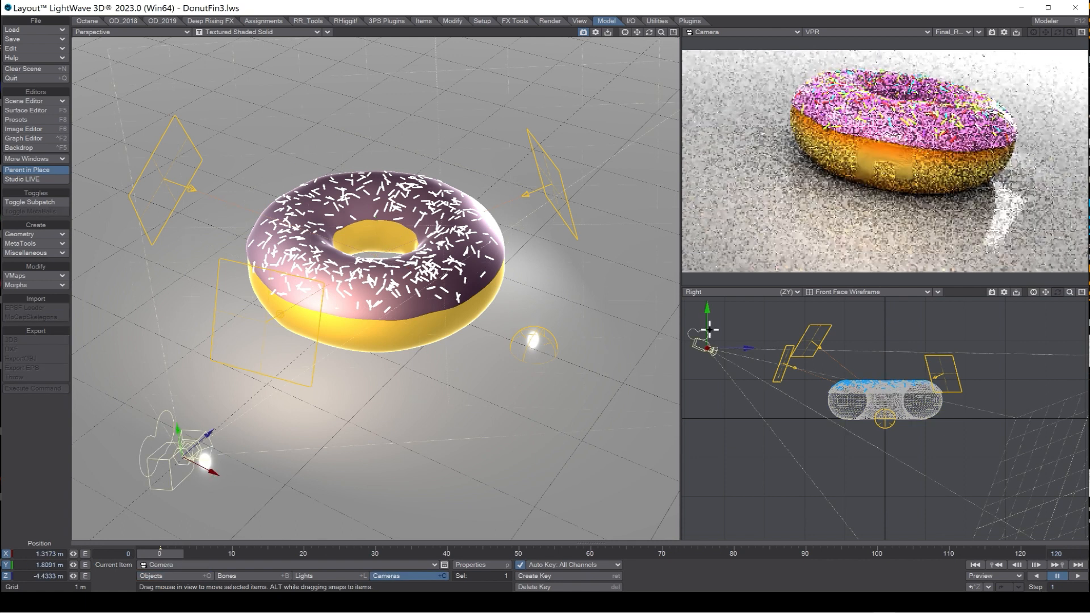
drag(709, 328, 710, 314)
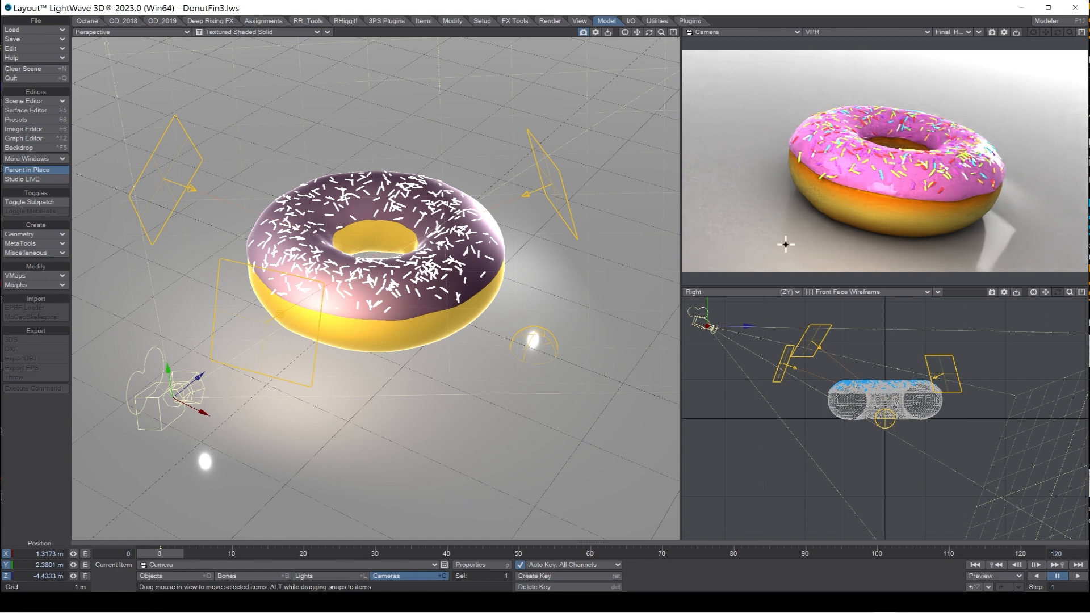
Set the Ground Plane surface's base colour to near white (254, 254, 254).
key(F5)
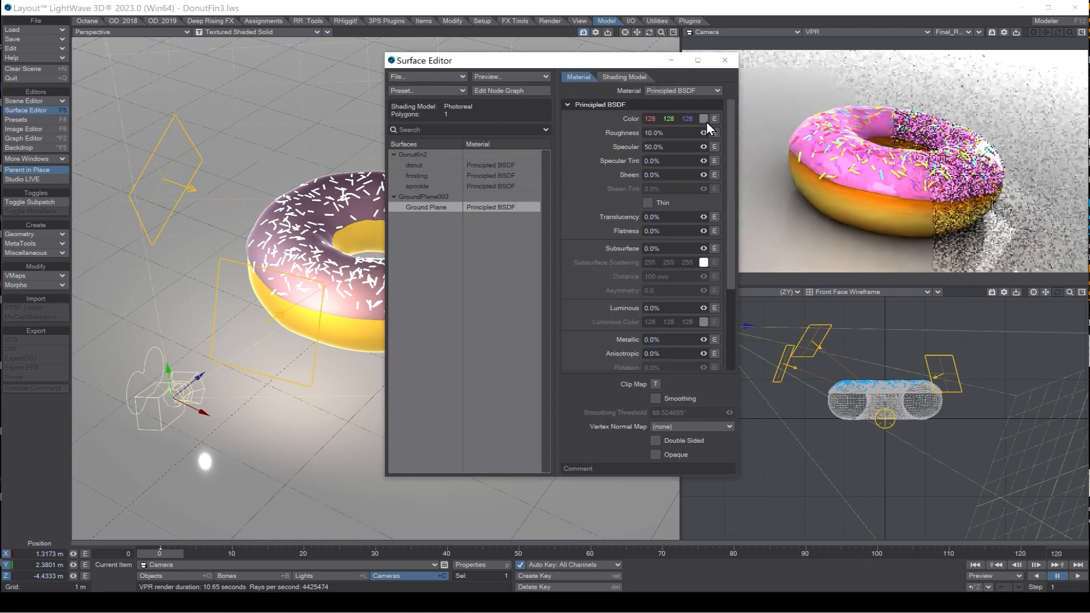
drag(704, 121, 767, 121)
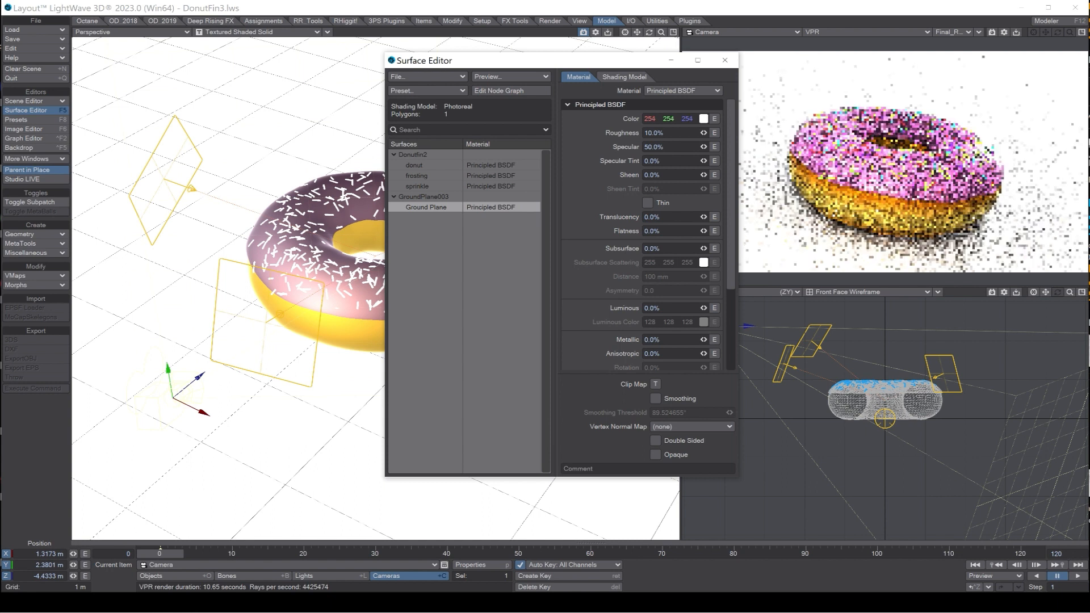
Darken the Ground Plane surface's colour to 230, 230, 230 and set its specular to 10% and roughness to 20%.
right_drag(668, 118, 656, 119)
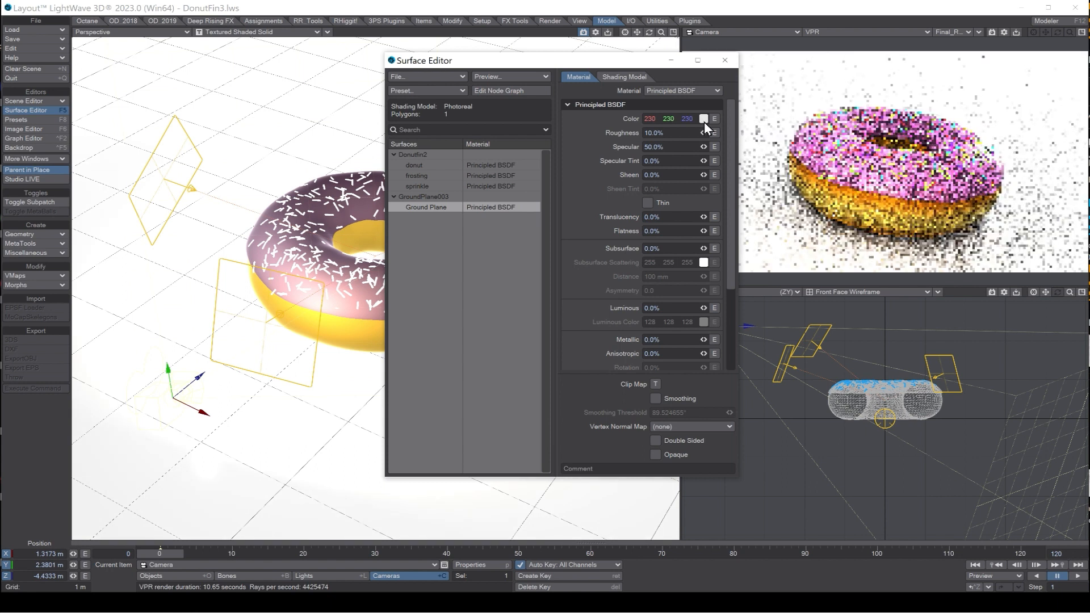
drag(675, 148, 622, 150)
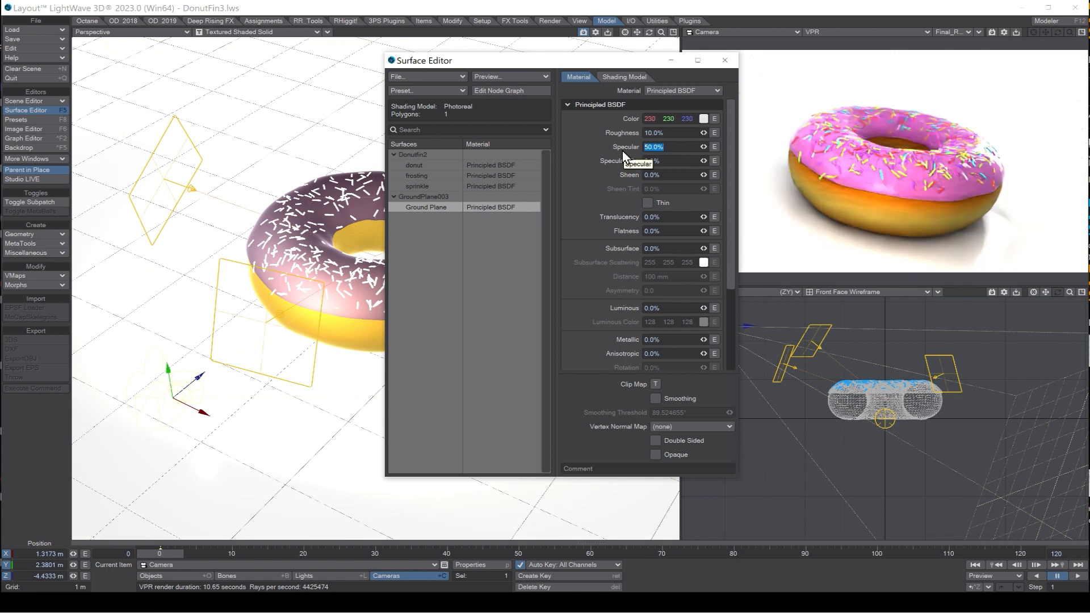
text(10)
key(Tab)
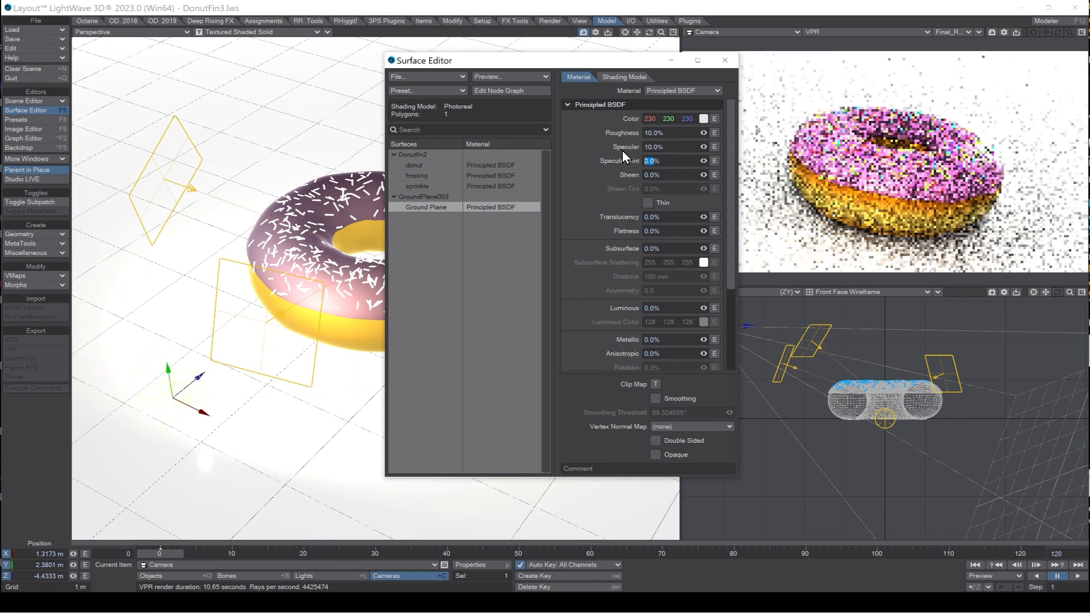
key(shift+Tab)
key(shift+Tab)
text(20)
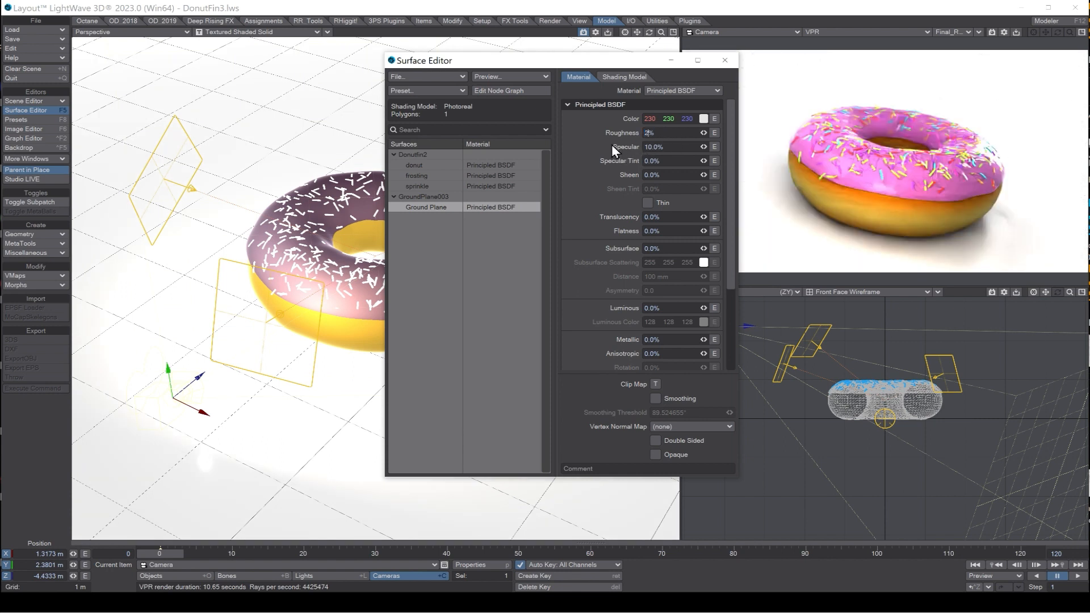
key(Tab)
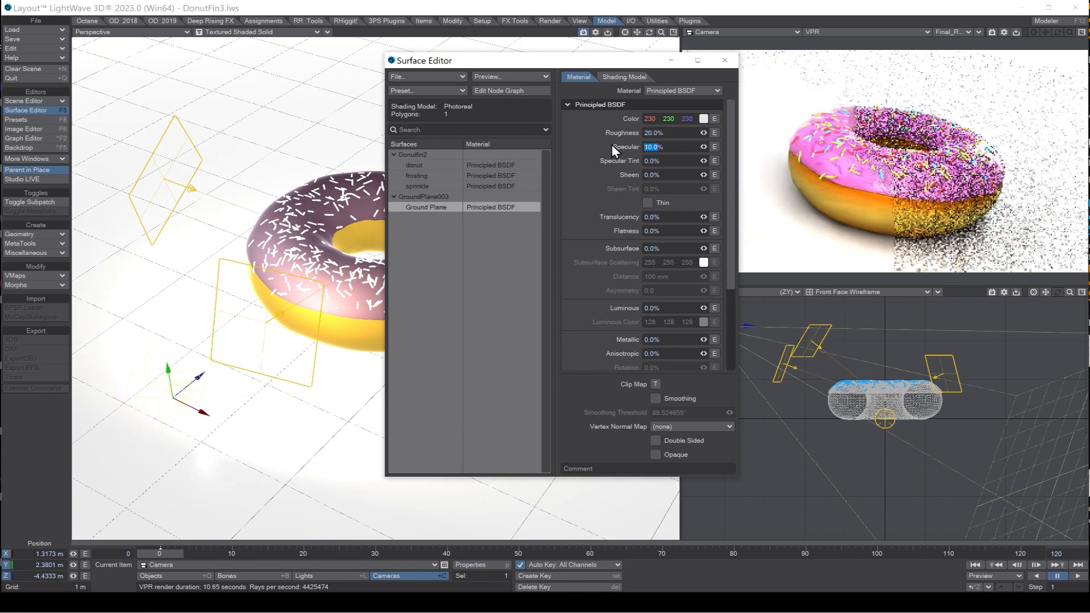
click(725, 60)
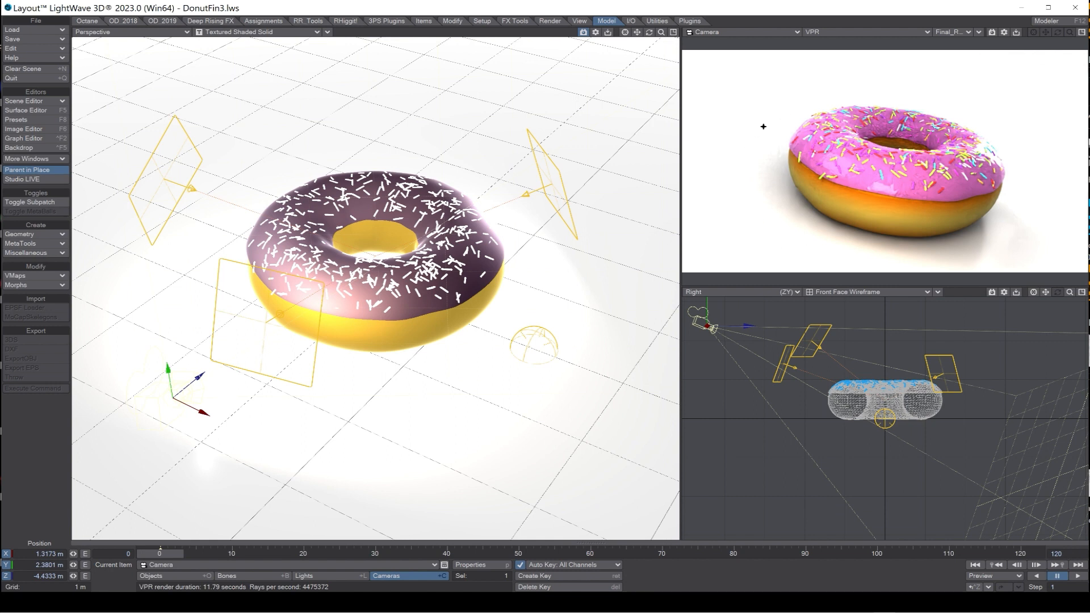
Set the Camera view to Textured Shaded Solid and select the GroundPlane003 object.
click(846, 32)
click(841, 61)
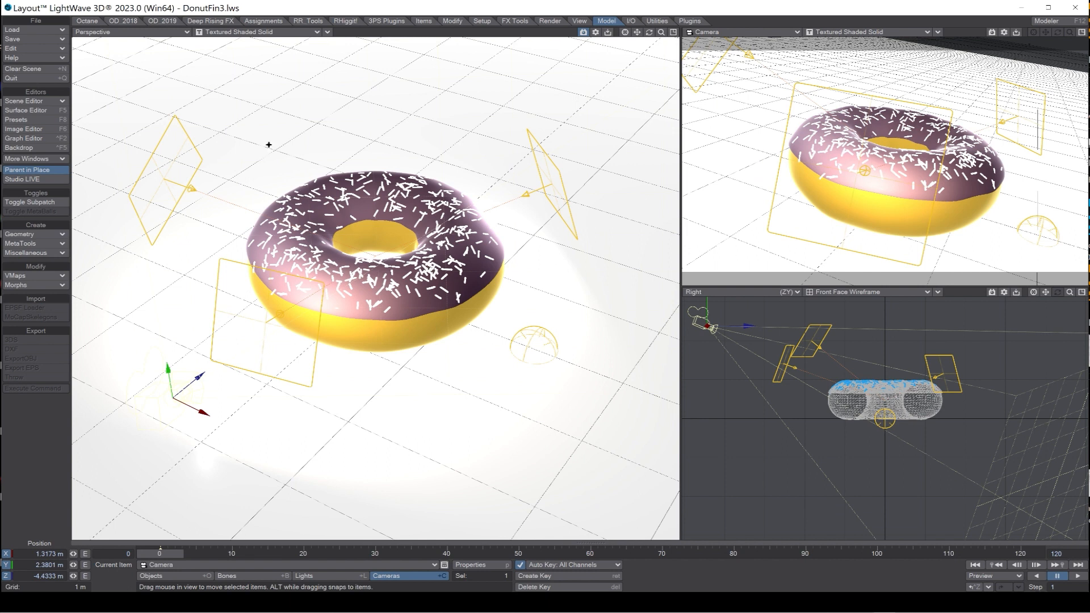
click(157, 574)
click(172, 563)
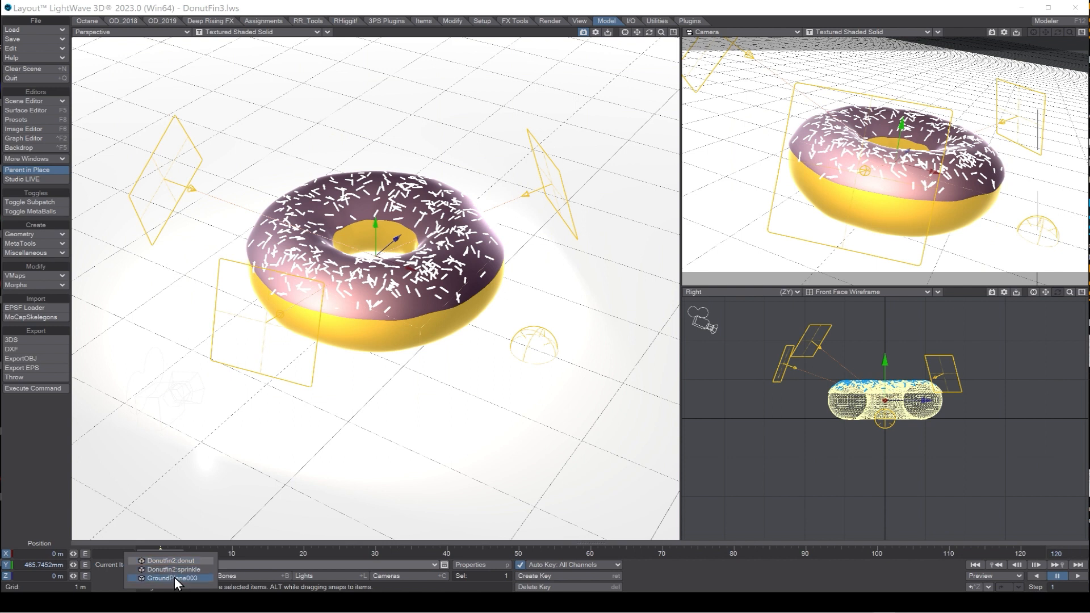
click(175, 577)
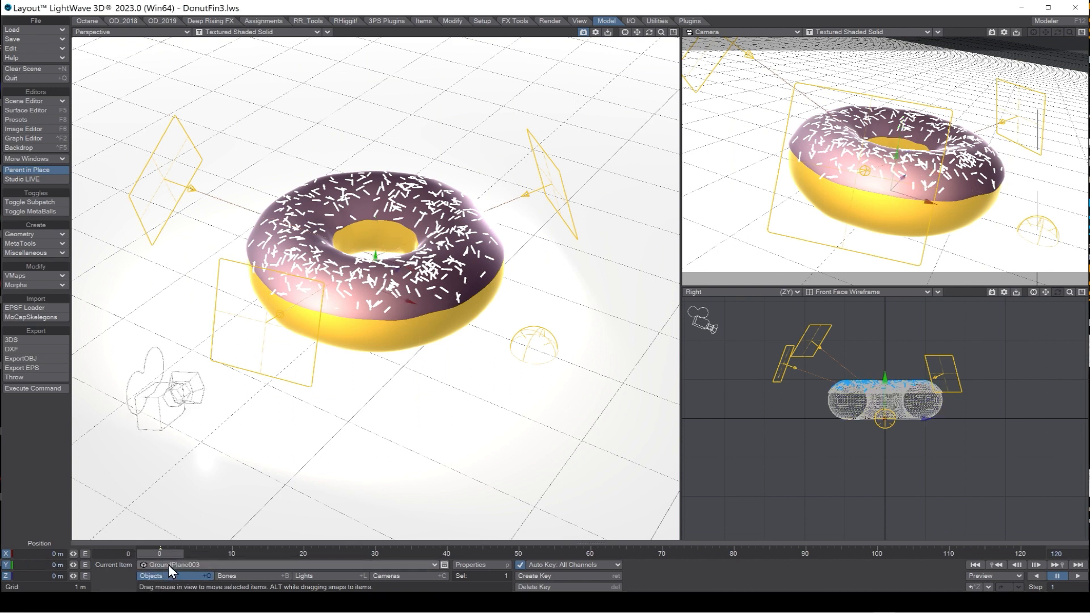
Add an Instance Generator to GroundPlane003 and open its settings.
click(474, 566)
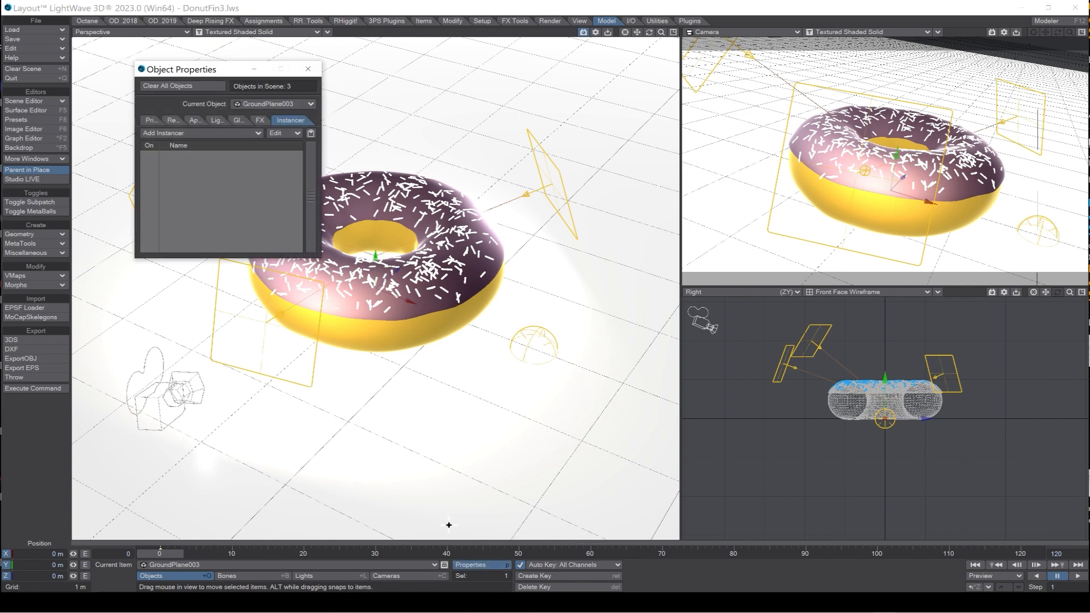
click(189, 133)
click(188, 142)
double_click(190, 154)
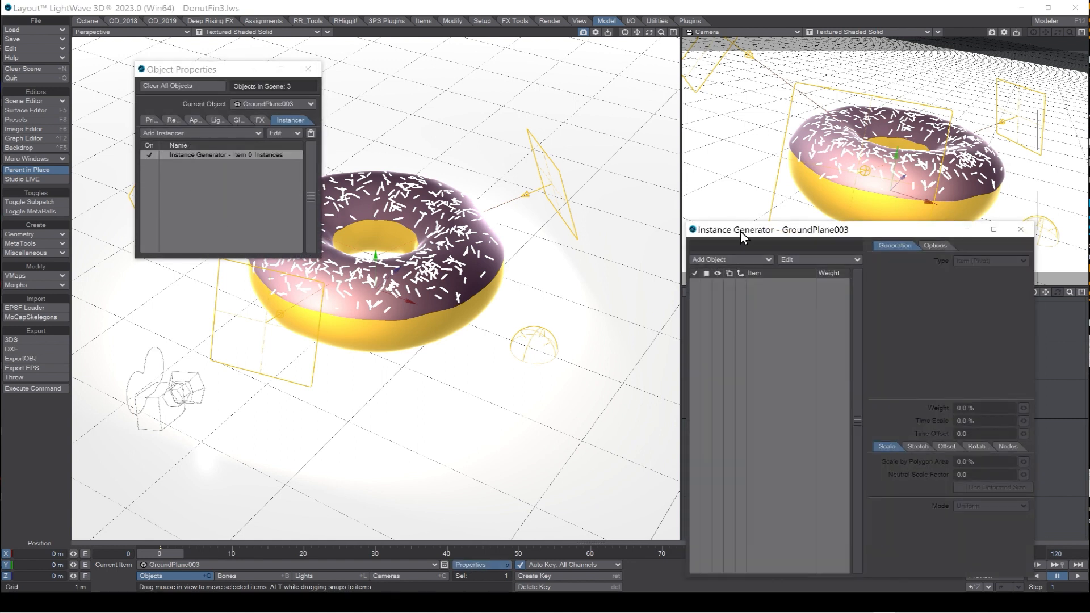
Add Donutfin2:sprinkle as the ground plane generator's instanced object and set its instances to display as shaded solids.
drag(744, 238, 429, 152)
click(417, 176)
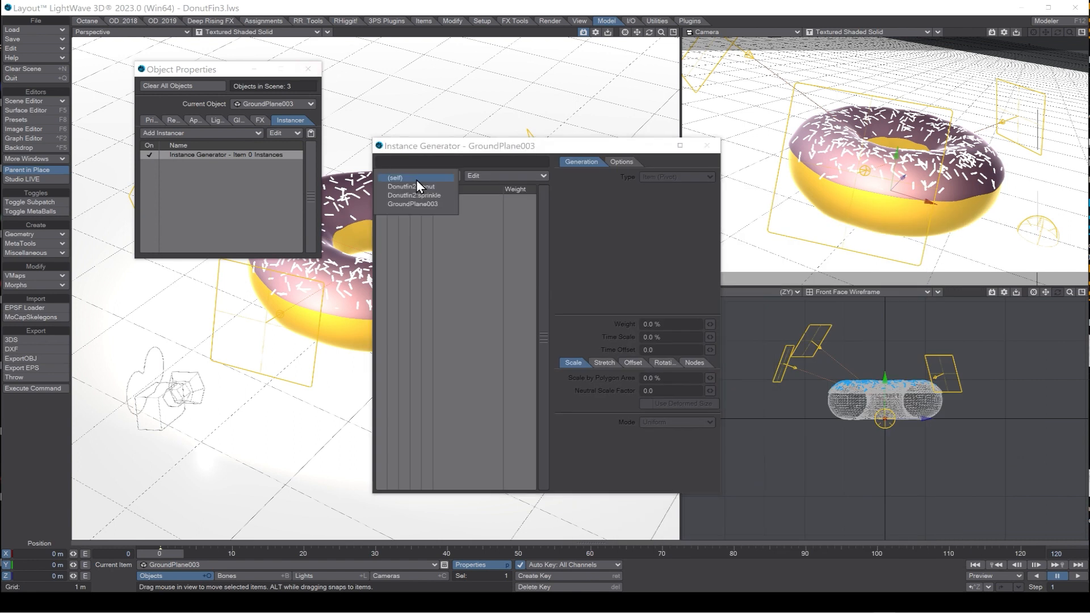
click(424, 196)
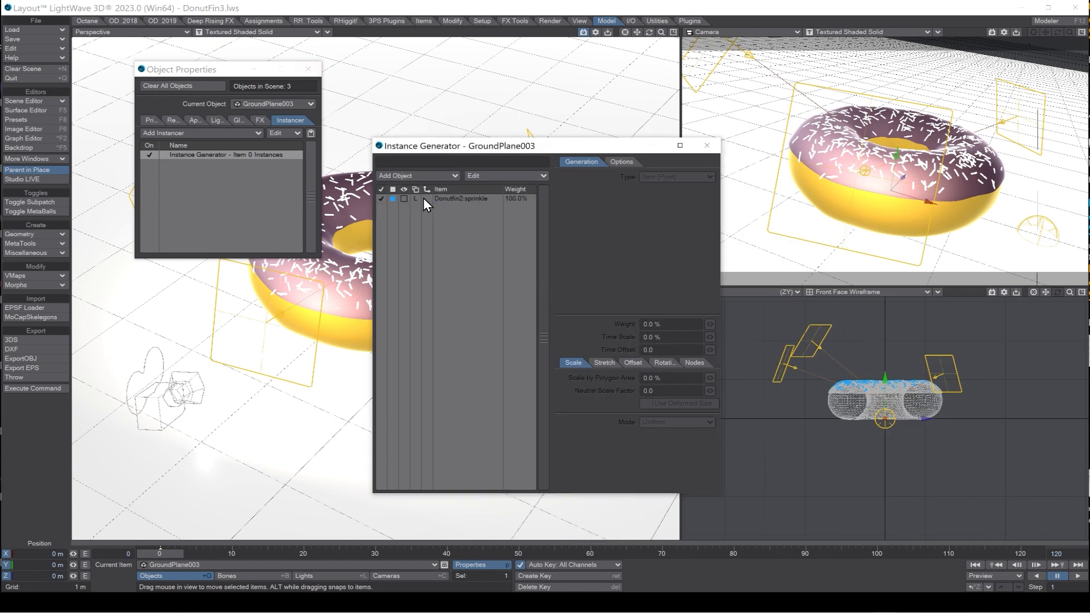
click(404, 201)
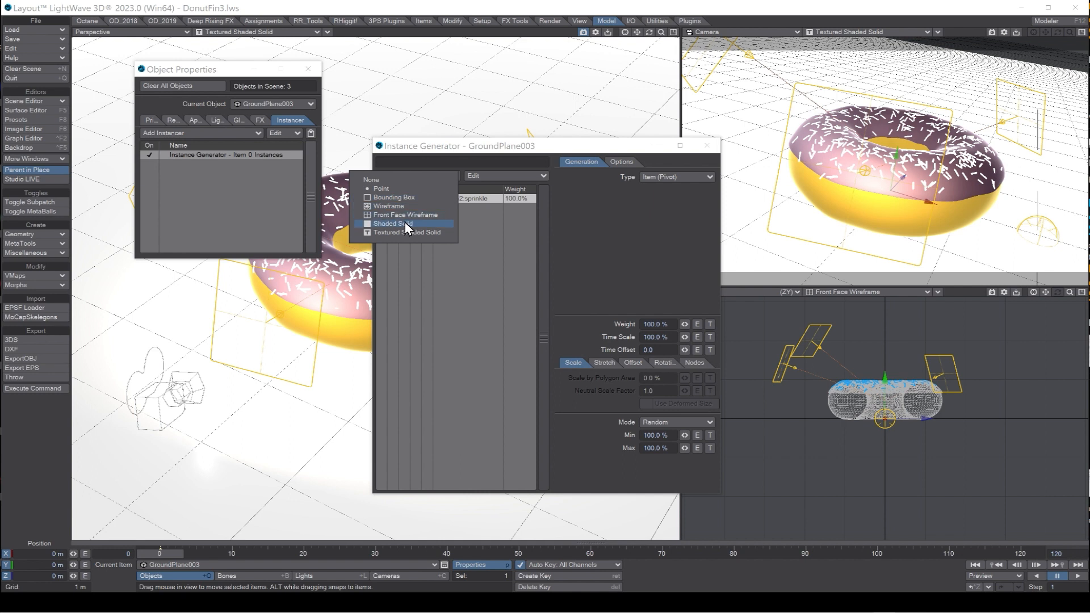
click(451, 231)
Set the generator type to Surface on the Ground Plane surface with Brush distribution, and enable painting.
click(670, 180)
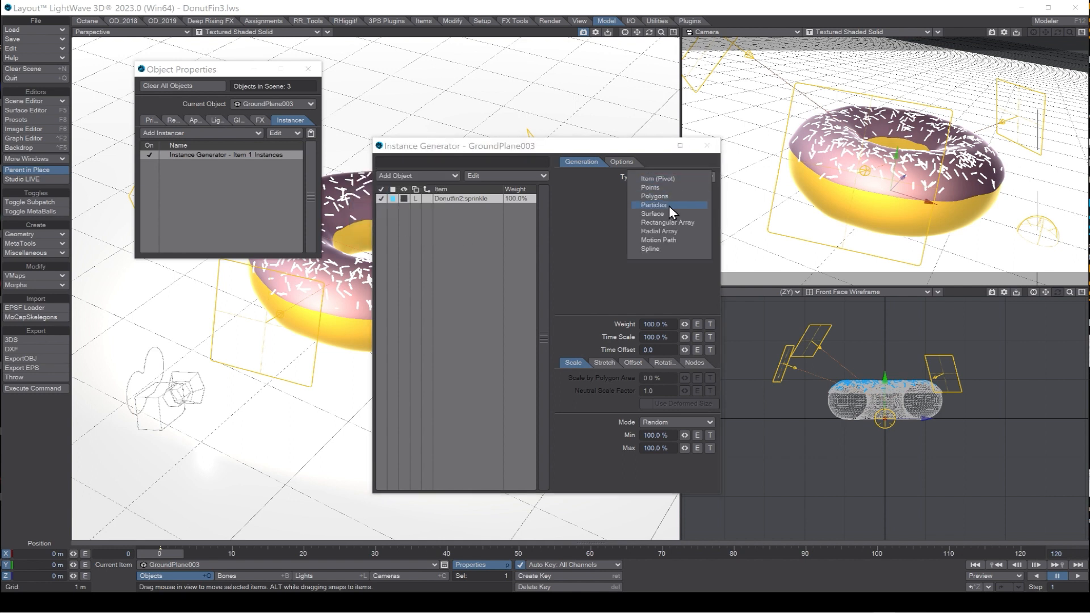
click(669, 215)
click(662, 204)
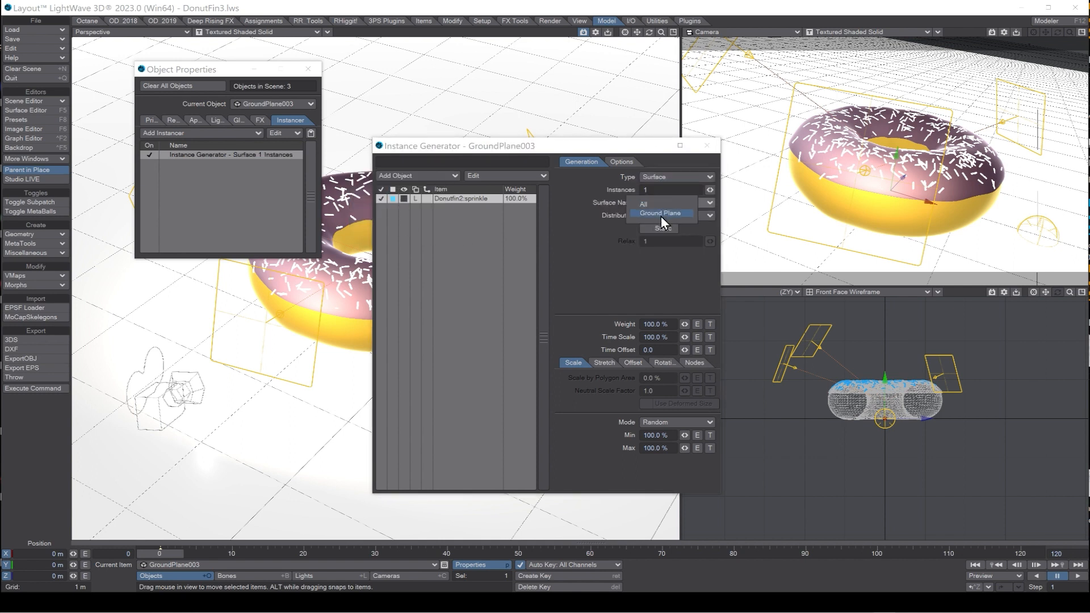
click(665, 217)
click(667, 219)
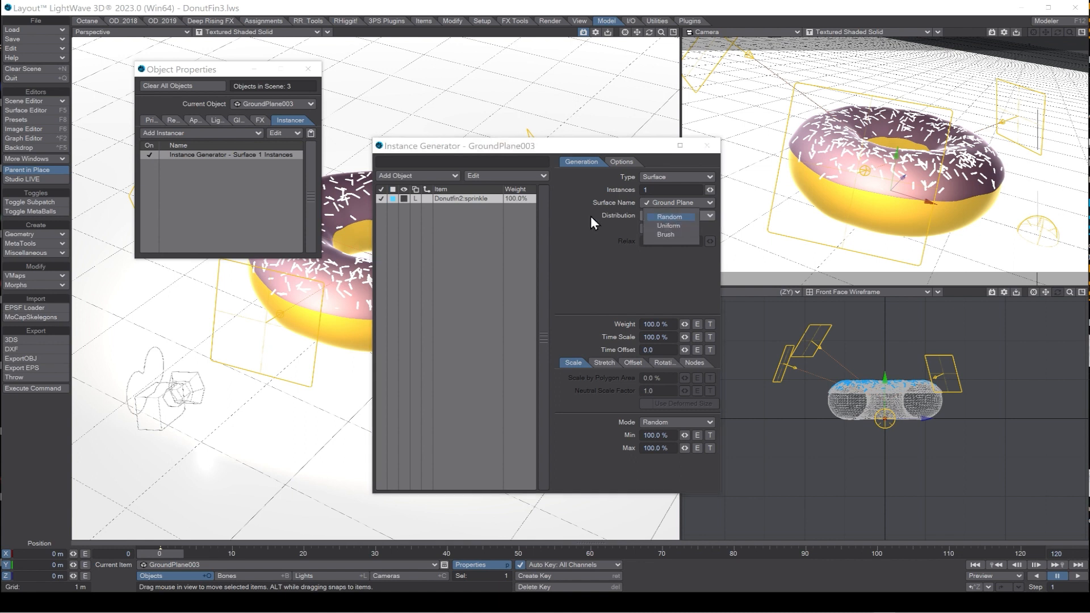
click(664, 235)
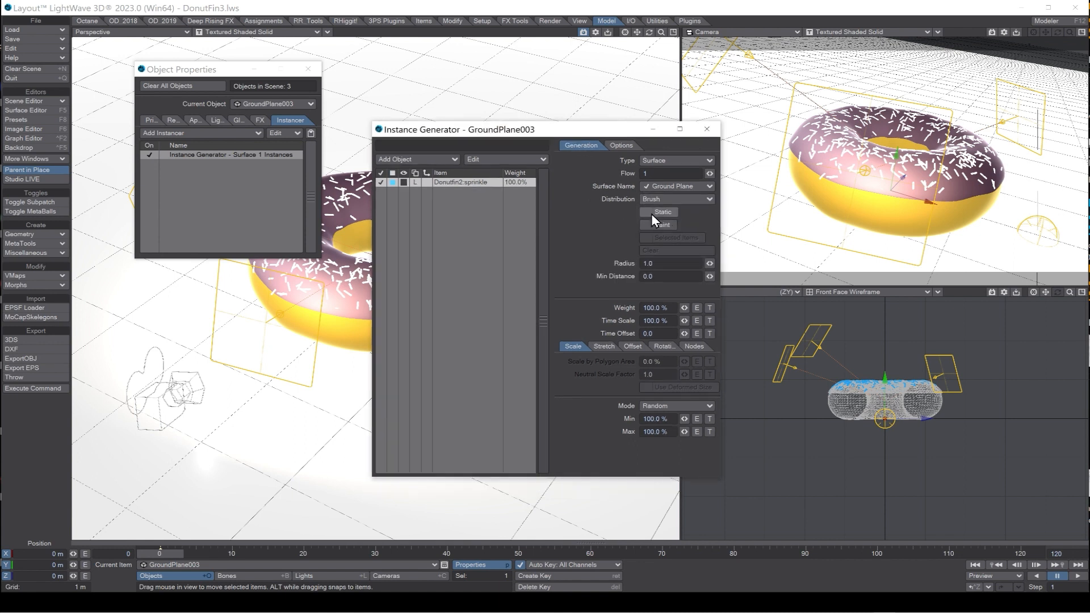
click(658, 224)
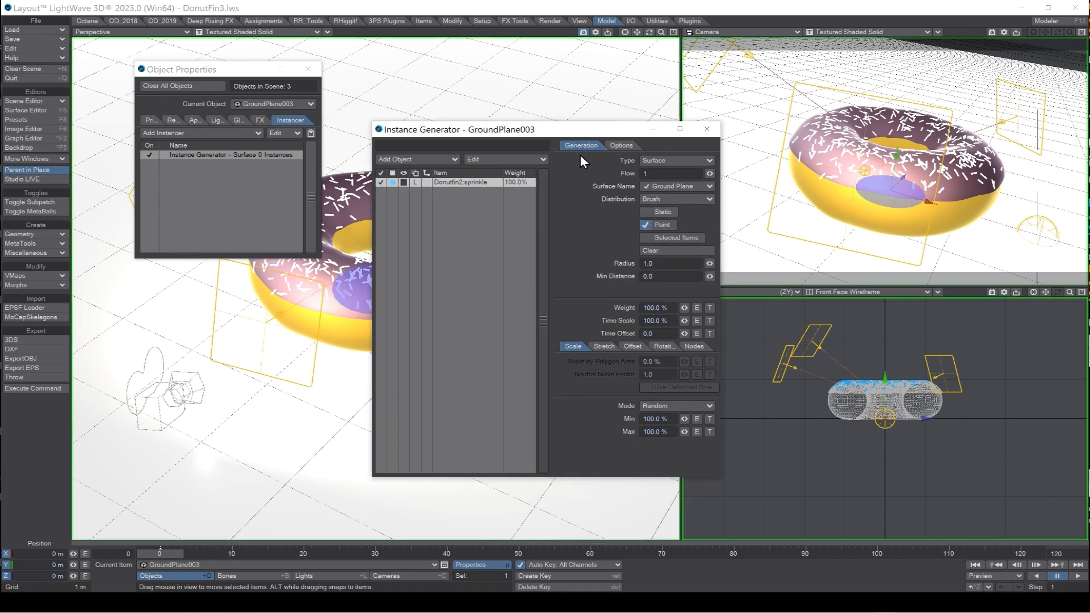
Align the sprinkle instances to Normals and randomise their heading rotation from -60° to 160°.
drag(564, 135, 664, 172)
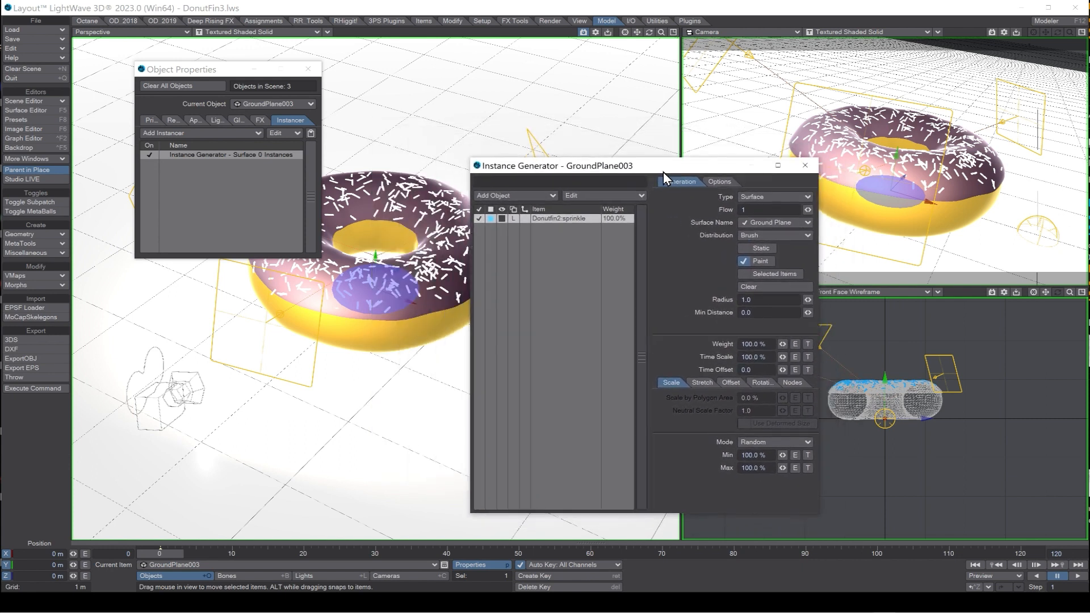
click(762, 384)
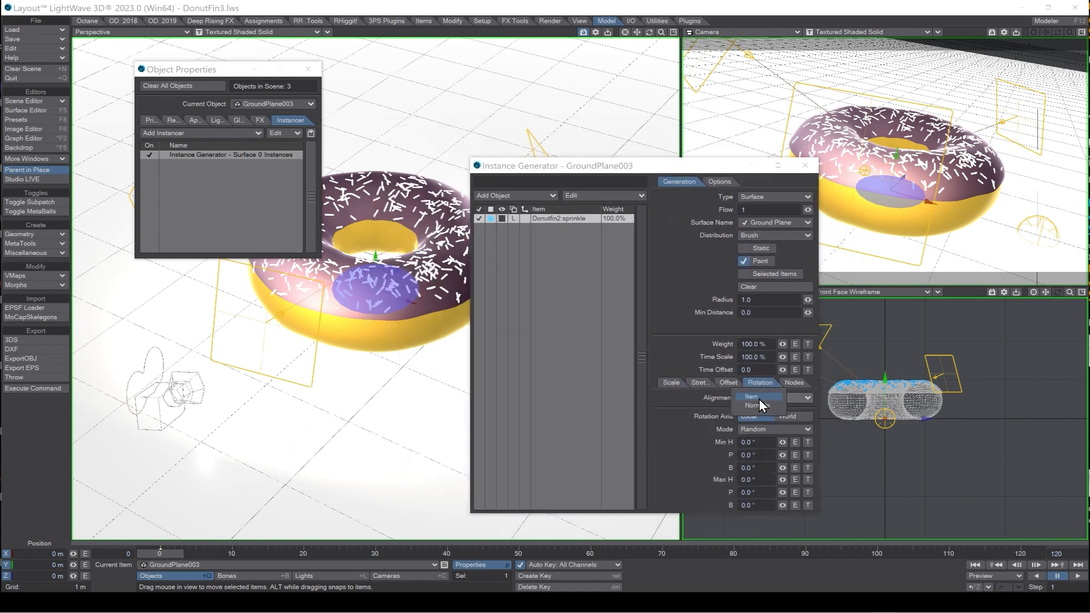
click(747, 442)
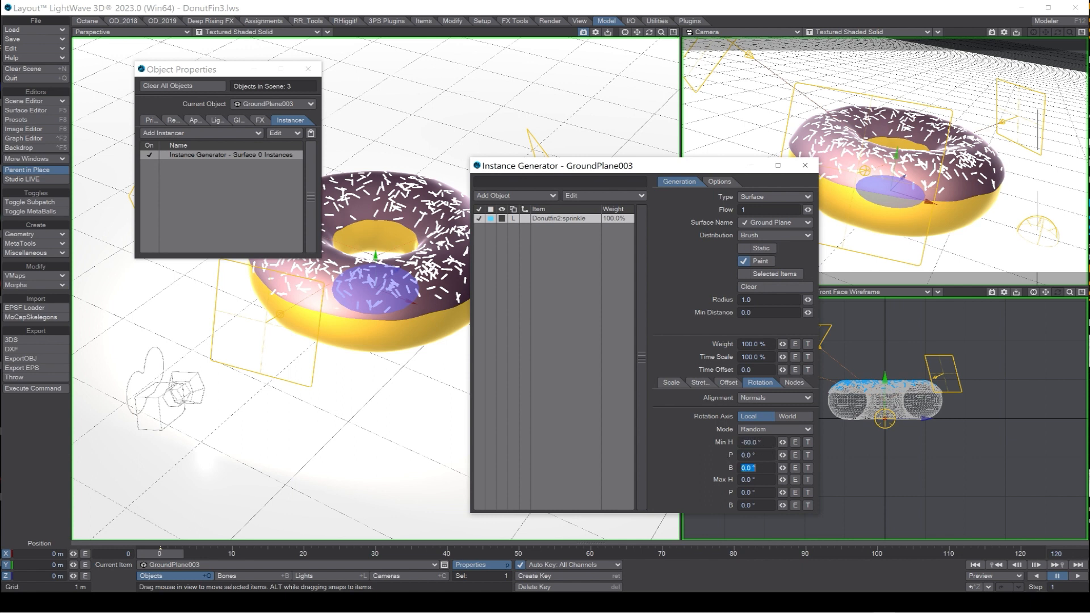
key(Tab)
click(697, 383)
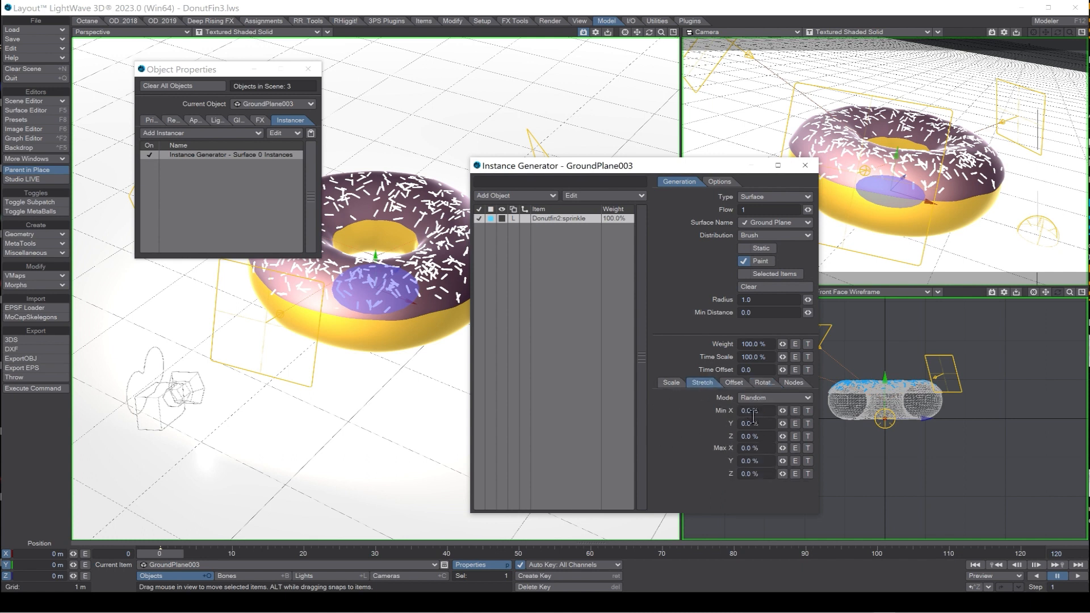
click(752, 437)
text(-)
key(Tab)
key(Tab)
key(Tab)
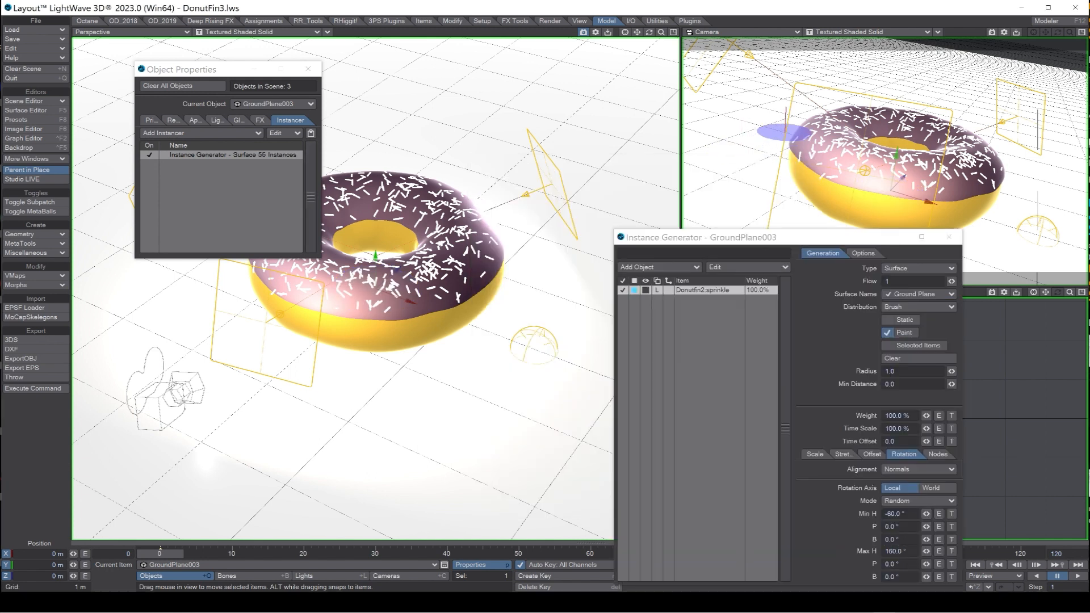
Switch the Perspective view to Front Face Wireframe and paint sprinkles on the ground along the donut's front and side.
click(253, 32)
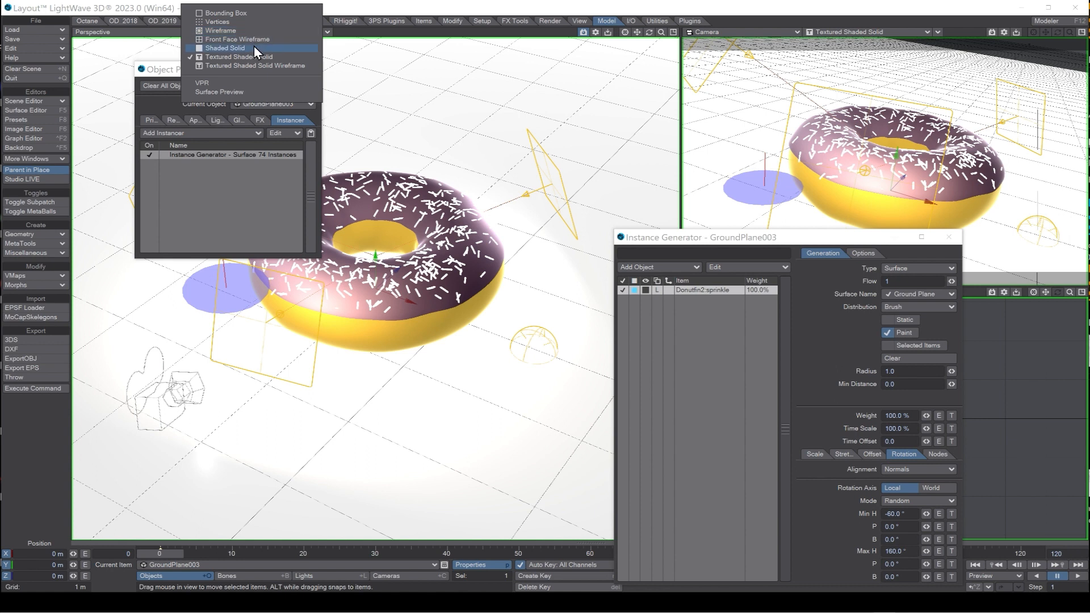
click(255, 42)
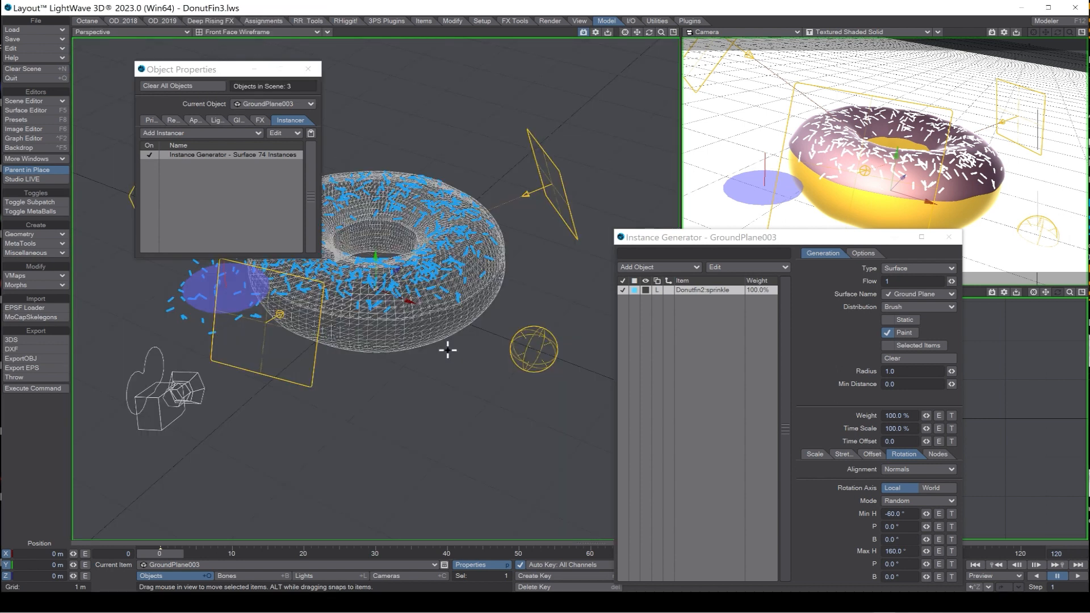
mouse_move(549, 277)
mouse_down()
mouse_move(538, 327)
mouse_move(477, 365)
mouse_move(309, 370)
mouse_move(410, 416)
mouse_move(494, 338)
mouse_move(263, 346)
mouse_move(387, 392)
mouse_move(512, 292)
mouse_move(495, 239)
mouse_up()
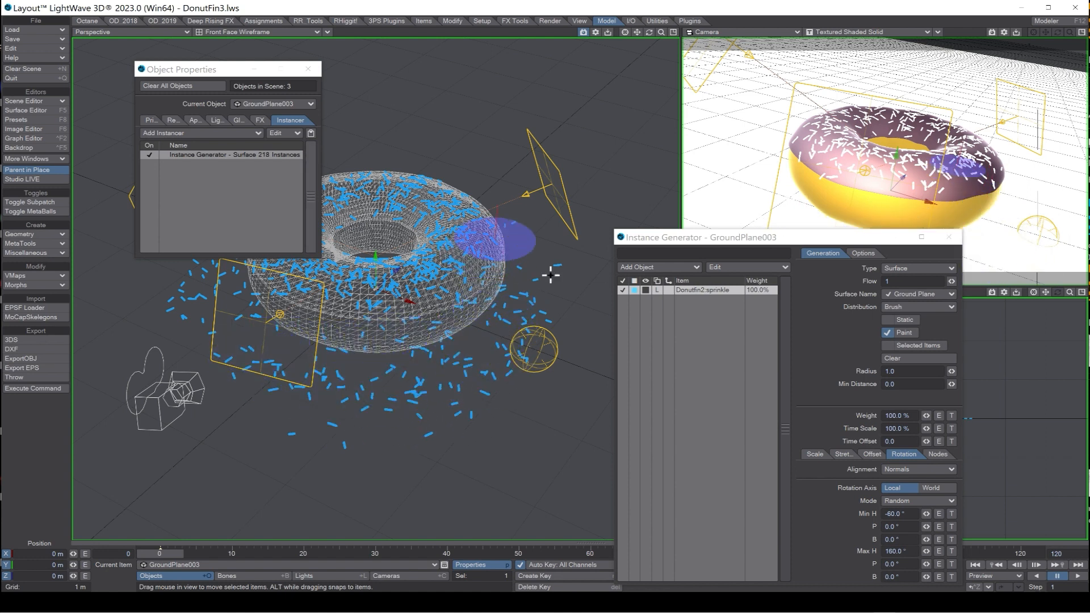
Switch the Camera view to Front Face Wireframe and paint more sprinkles on the ground around the donut.
click(824, 32)
click(822, 37)
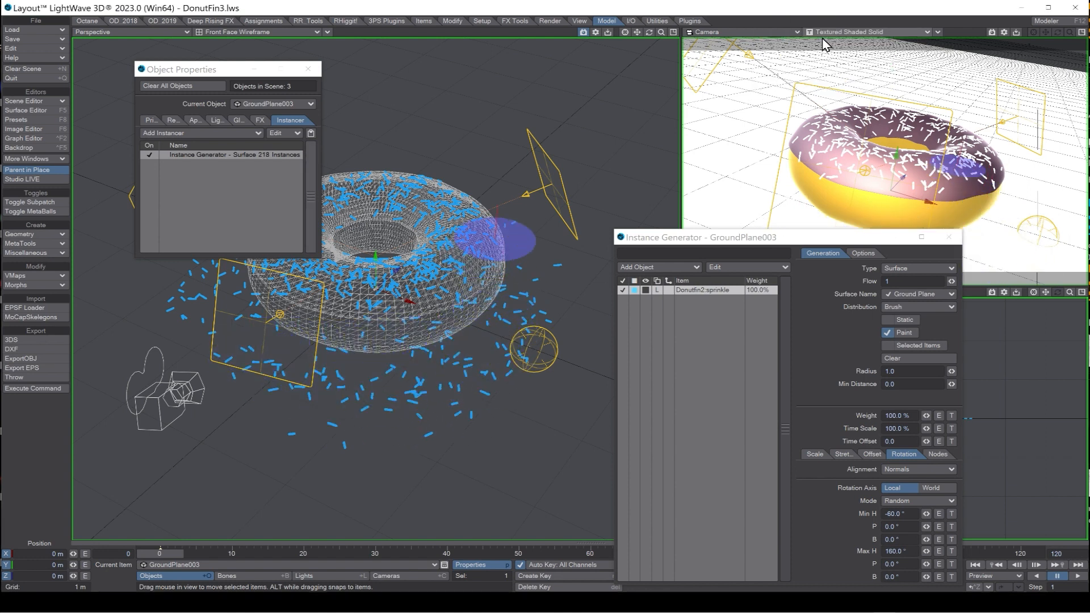
drag(762, 179, 807, 199)
click(735, 241)
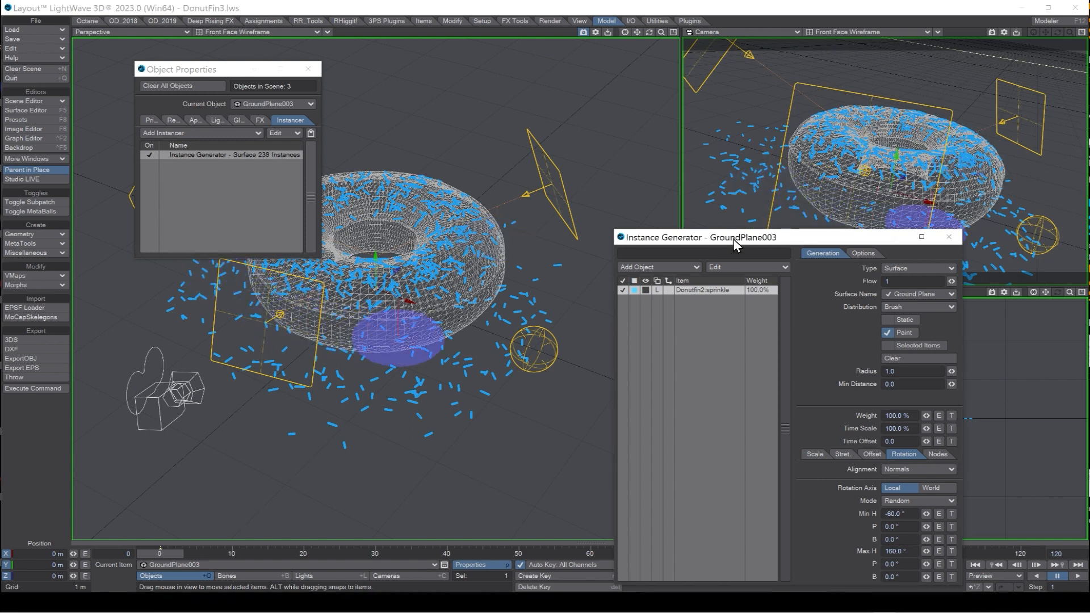
drag(734, 245, 580, 271)
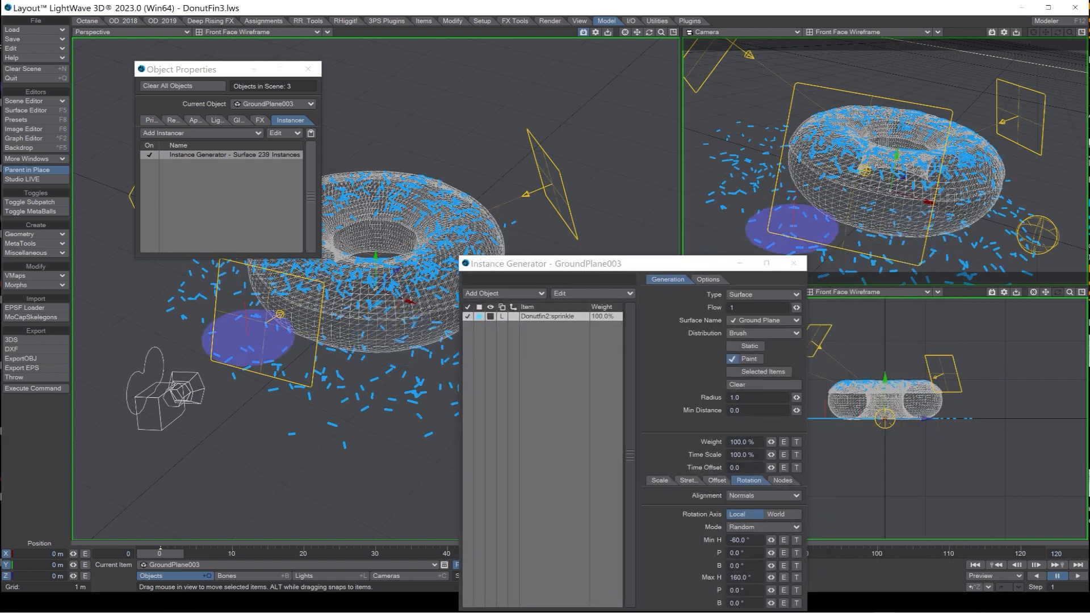
mouse_move(455, 359)
mouse_down()
mouse_move(423, 318)
mouse_move(278, 294)
mouse_move(248, 322)
mouse_move(377, 360)
mouse_move(255, 295)
mouse_move(463, 333)
mouse_up()
mouse_move(1005, 216)
mouse_down()
mouse_move(837, 177)
mouse_move(746, 140)
mouse_move(891, 212)
mouse_move(1066, 214)
mouse_move(697, 206)
mouse_up()
mouse_move(771, 187)
mouse_down()
mouse_move(762, 189)
mouse_move(775, 184)
mouse_up()
Reduce the brush radius to 0.5 and paint a denser scatter of sprinkles on the ground around and behind the donut.
click(742, 399)
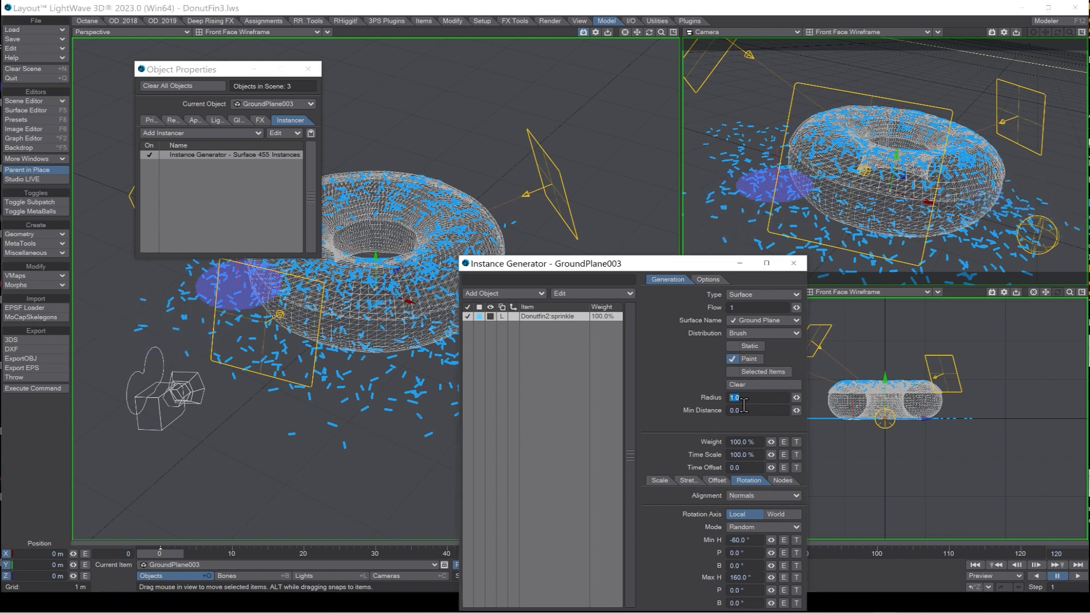
text(0.5)
key(Return)
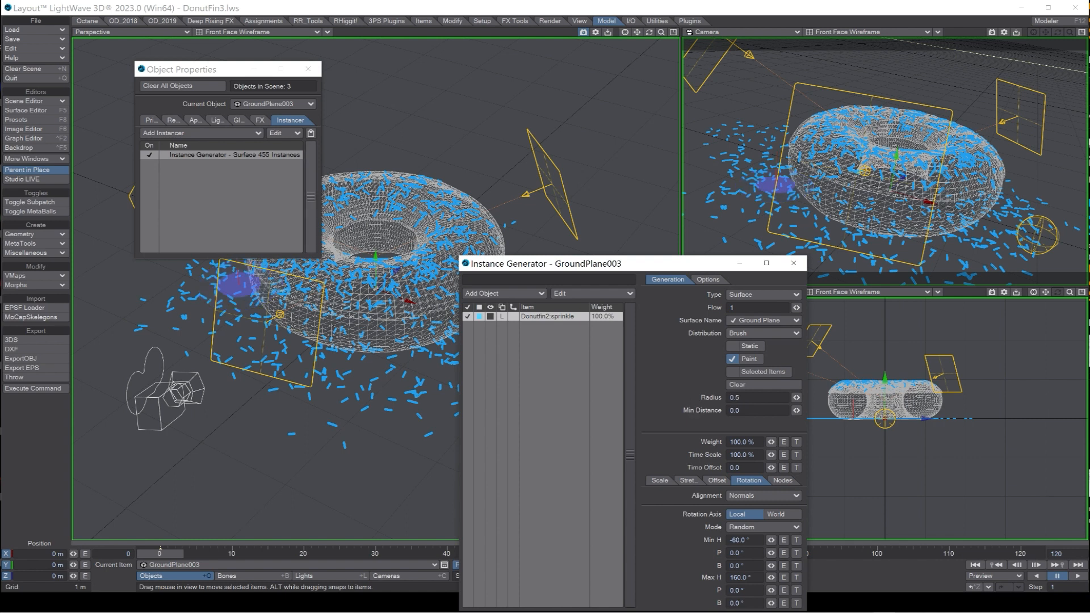
mouse_move(764, 213)
mouse_down()
mouse_move(764, 205)
mouse_move(795, 218)
mouse_move(767, 186)
mouse_move(826, 218)
mouse_move(966, 222)
mouse_move(874, 242)
mouse_move(893, 254)
mouse_move(994, 261)
mouse_move(1010, 200)
mouse_move(1056, 188)
mouse_move(782, 175)
mouse_move(784, 141)
mouse_move(766, 193)
mouse_move(779, 176)
mouse_move(704, 180)
mouse_move(1005, 176)
mouse_move(1043, 141)
mouse_move(1025, 209)
mouse_move(965, 208)
mouse_move(986, 176)
mouse_move(1008, 209)
mouse_move(869, 243)
mouse_move(722, 245)
mouse_move(727, 367)
mouse_move(758, 376)
mouse_up()
mouse_move(744, 266)
mouse_down()
mouse_move(716, 162)
mouse_move(883, 241)
mouse_move(1087, 239)
mouse_up()
mouse_move(605, 355)
mouse_down()
mouse_move(477, 335)
mouse_move(365, 359)
mouse_move(227, 283)
mouse_move(327, 190)
mouse_up()
mouse_move(822, 136)
mouse_down()
mouse_move(796, 122)
mouse_move(835, 112)
mouse_up()
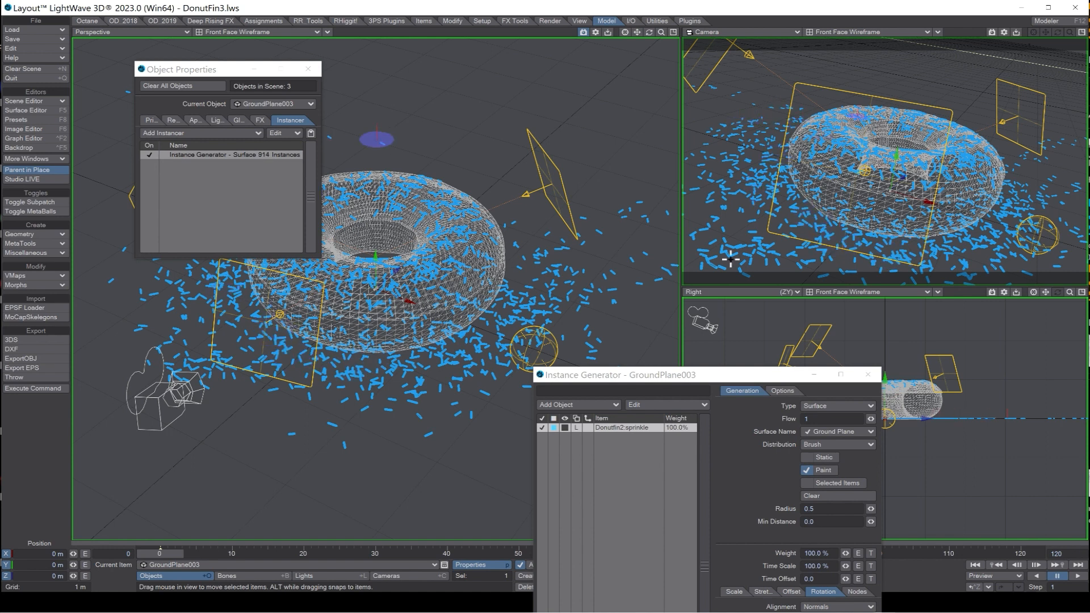
mouse_move(1047, 181)
mouse_down()
mouse_move(958, 147)
mouse_move(836, 128)
mouse_move(807, 108)
mouse_move(789, 105)
mouse_move(755, 132)
mouse_move(716, 126)
mouse_move(779, 114)
mouse_move(818, 156)
mouse_up()
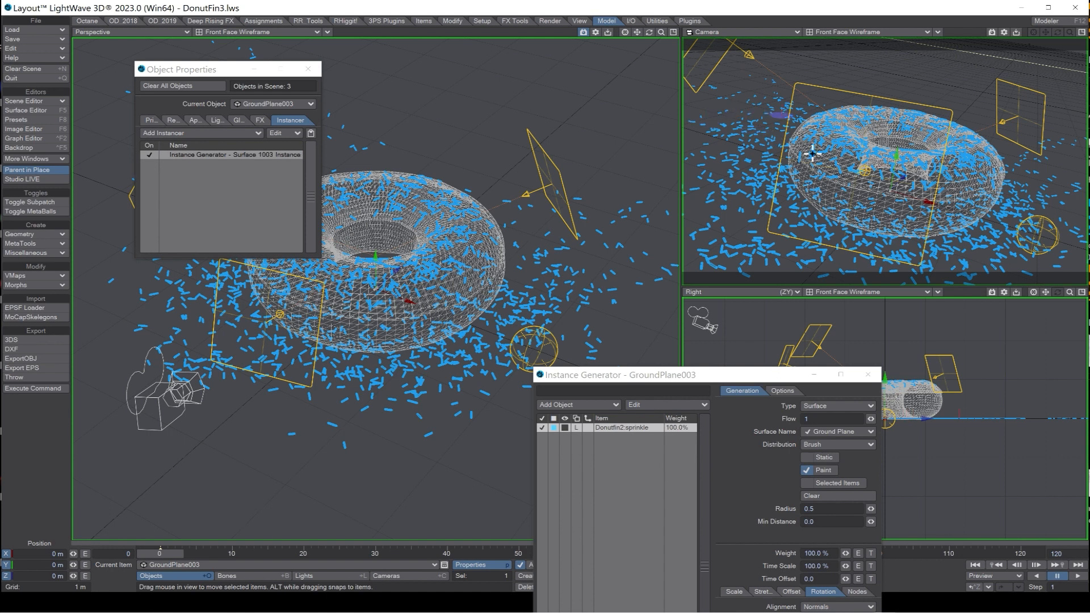
mouse_move(656, 259)
mouse_down()
mouse_move(637, 311)
mouse_move(480, 348)
mouse_move(231, 348)
mouse_move(178, 392)
mouse_move(764, 216)
mouse_move(998, 166)
mouse_move(999, 152)
mouse_up()
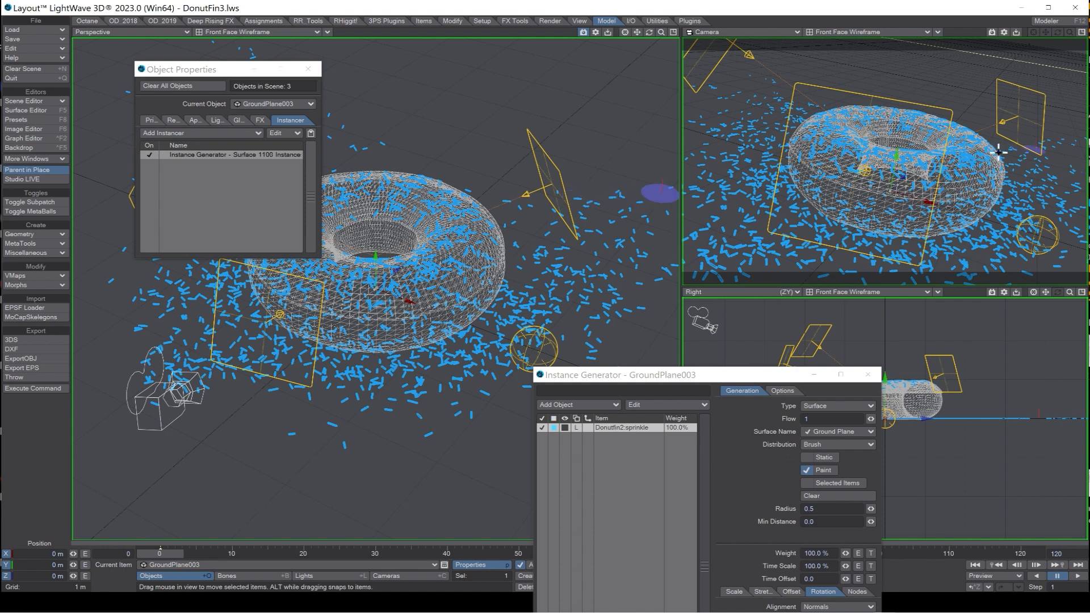
Preview the Camera view in VPR and close the ground plane's Instance Generator and Object Properties windows.
click(840, 33)
click(834, 84)
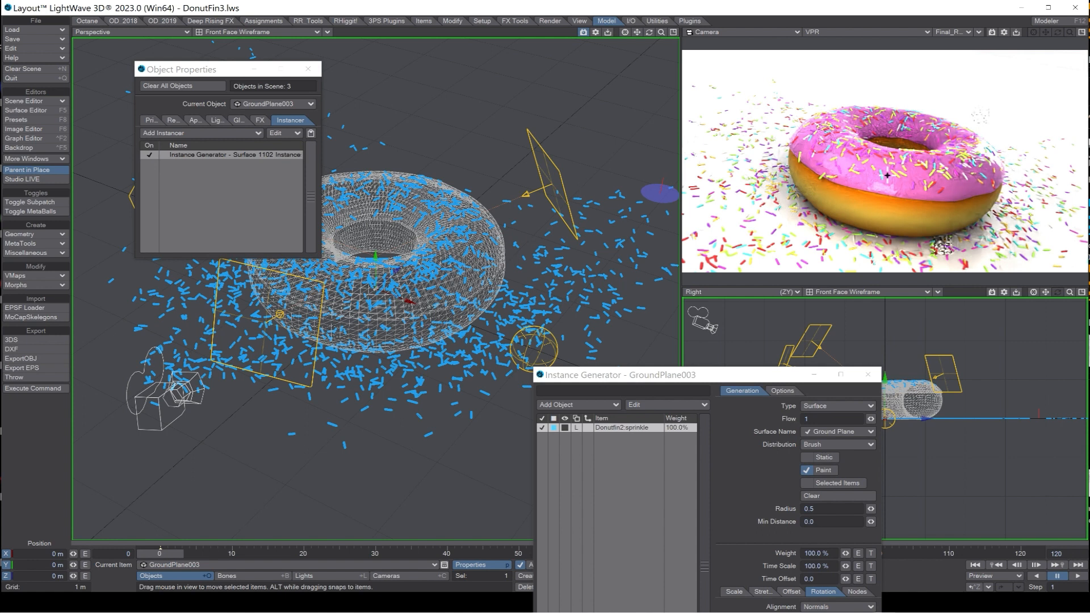
click(867, 378)
click(305, 70)
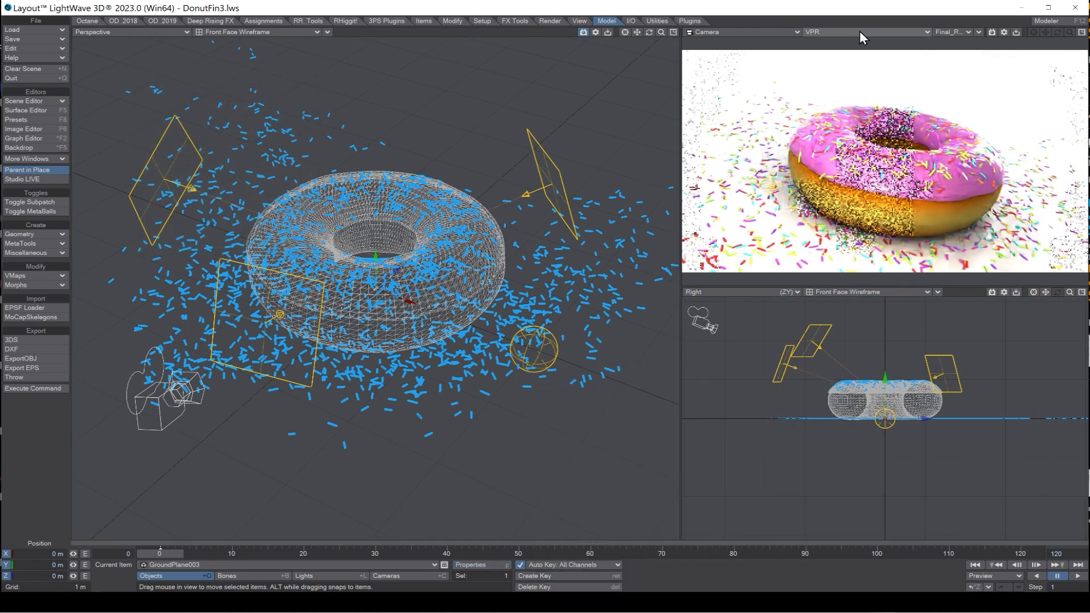
Switch the Camera view to Textured Shaded Solid and render the current frame of the donut scene.
click(880, 33)
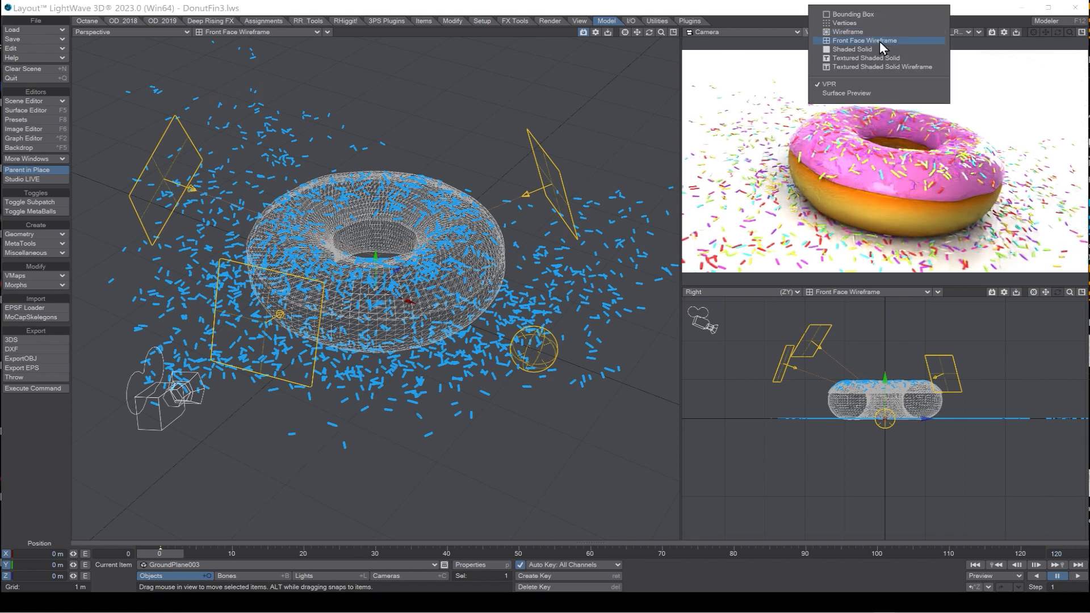
click(881, 62)
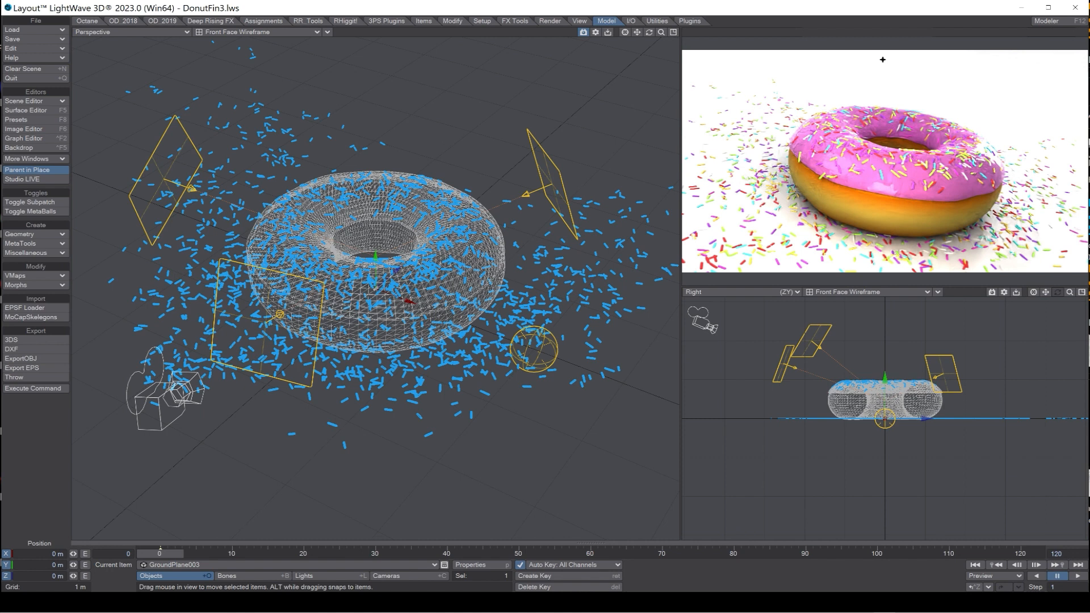
click(549, 21)
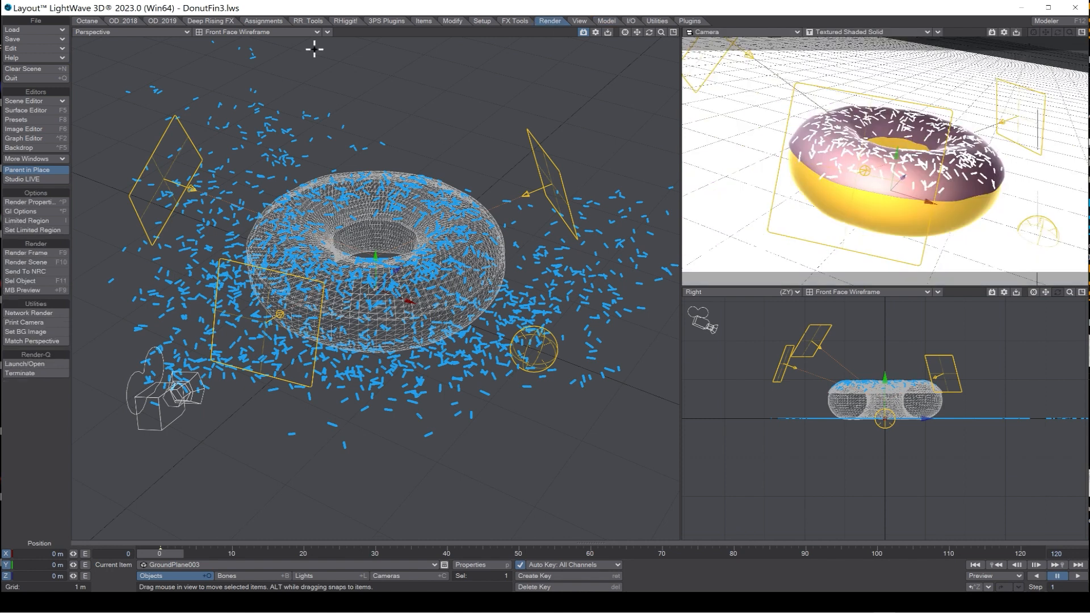
key(F9)
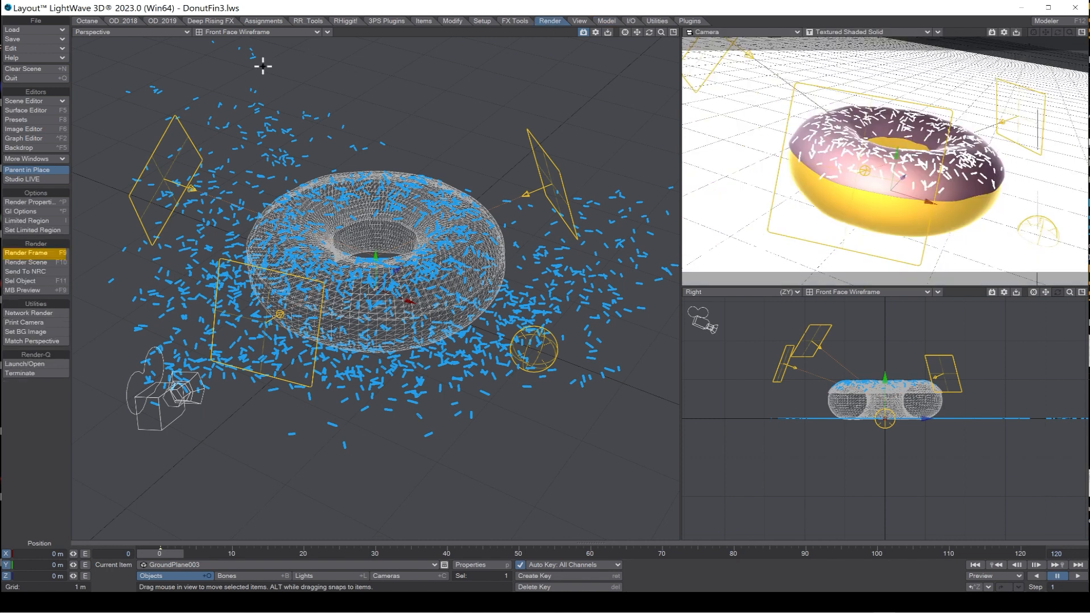
click(38, 259)
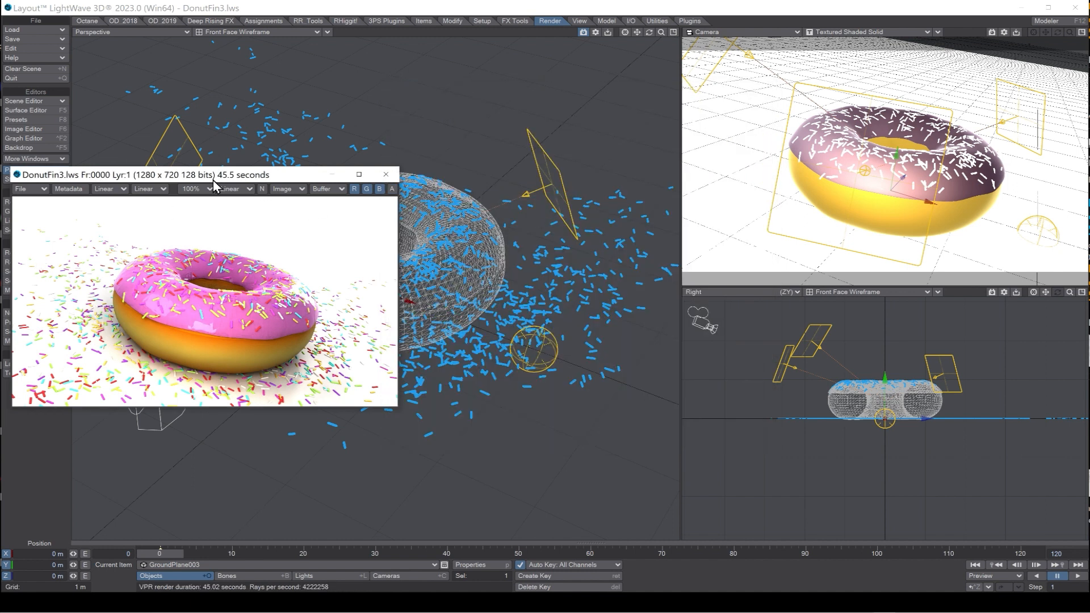
Move the render window clear of the commands and look through its Save RGBA image formats.
drag(216, 174, 466, 116)
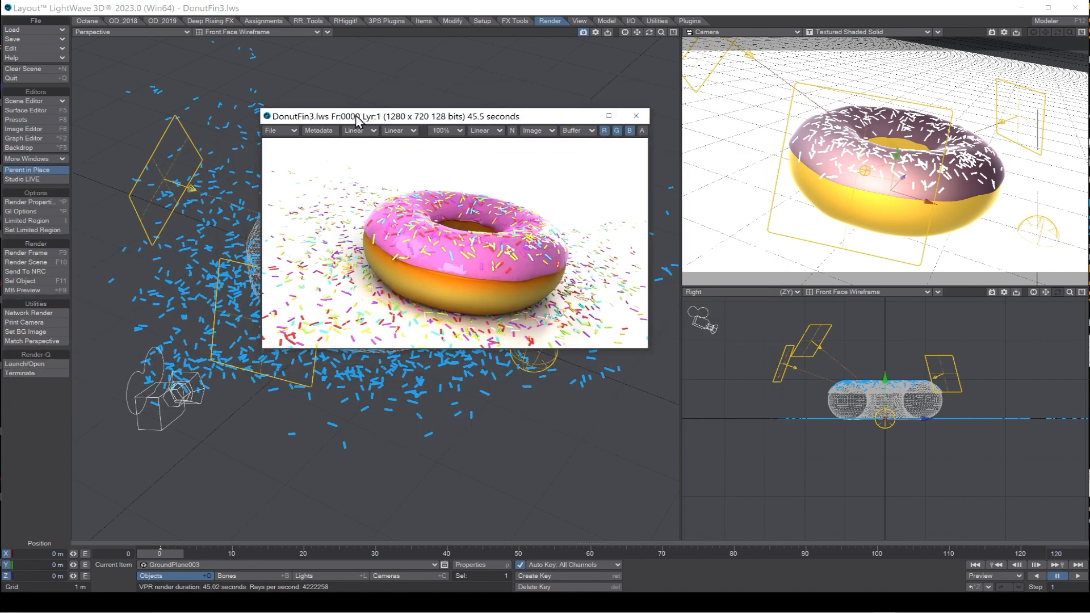
click(273, 131)
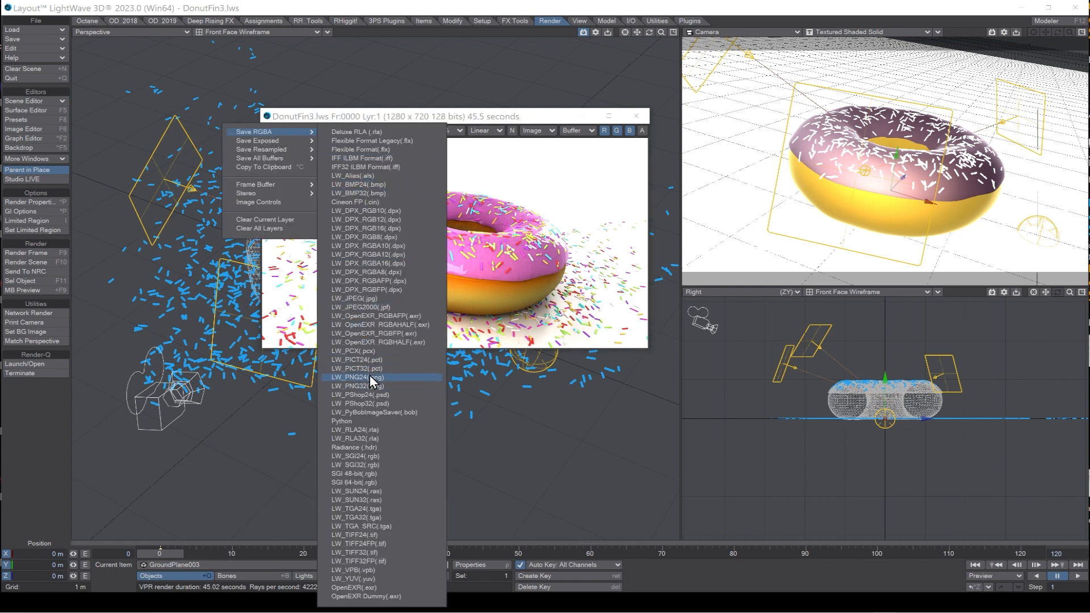
drag(387, 122, 385, 121)
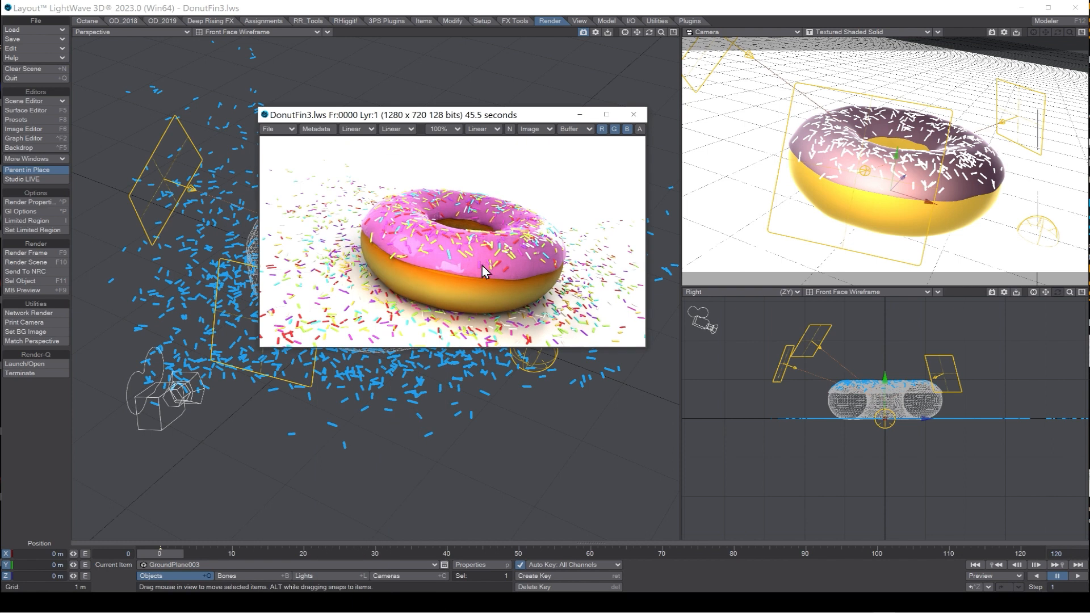
Save all objects in the scene and confirm the save.
click(23, 38)
click(38, 54)
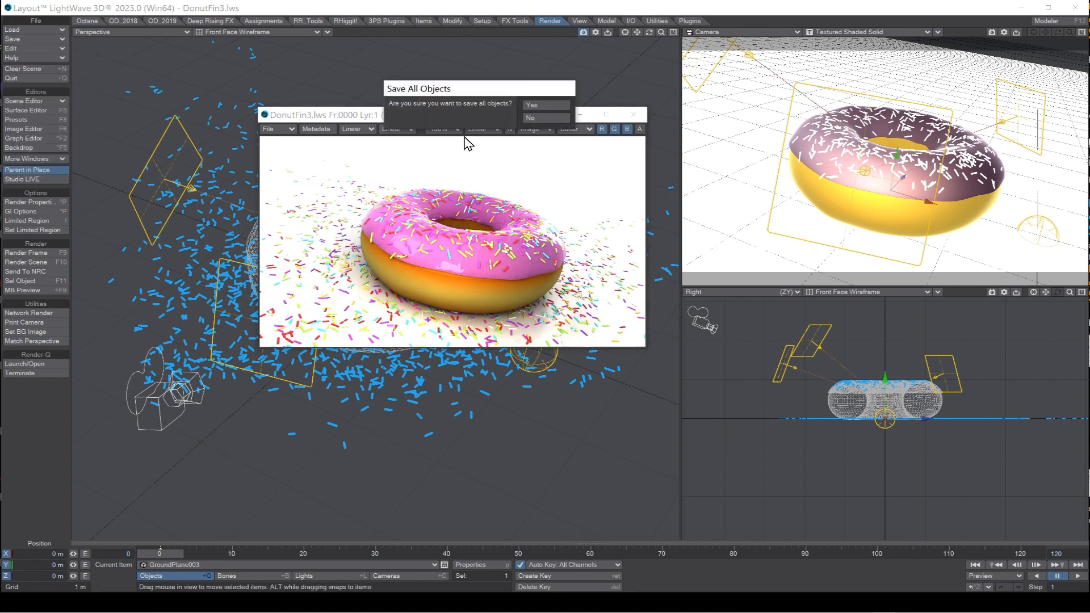
click(536, 105)
click(696, 105)
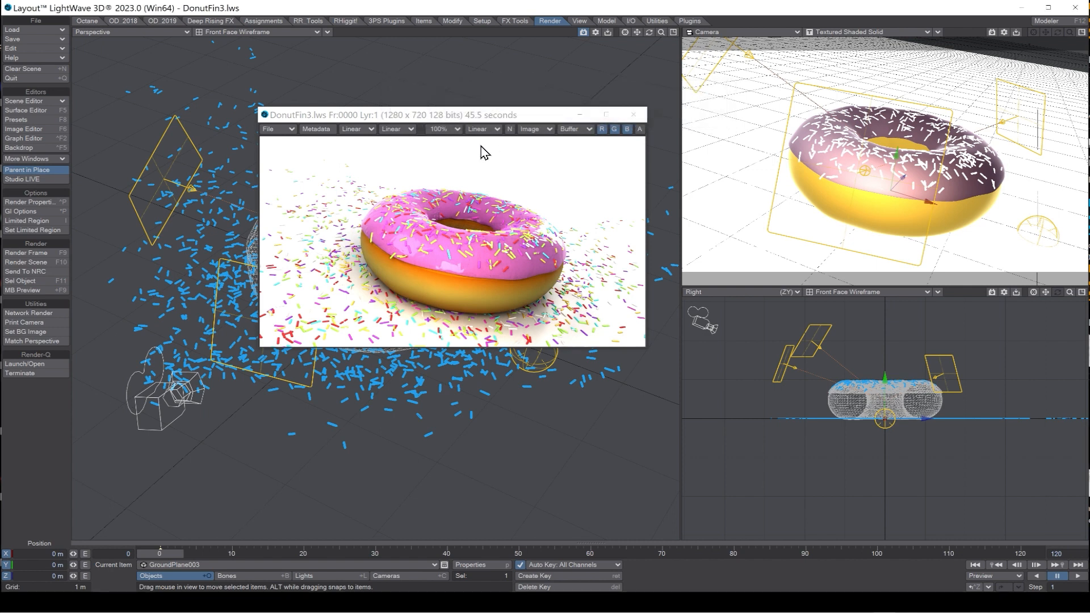